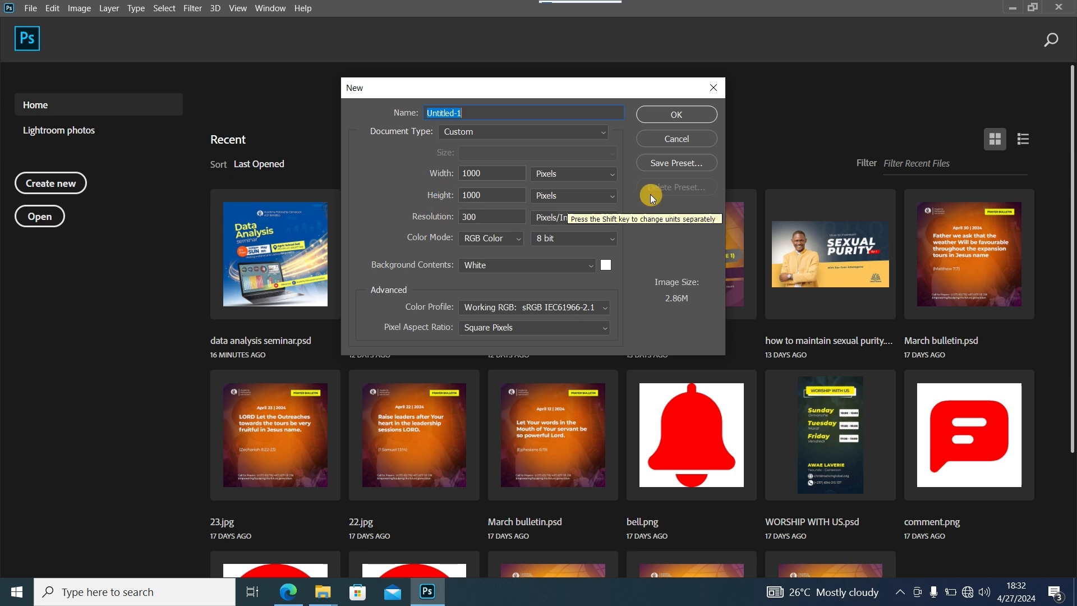
- Create a 1000 x 1000 pixel RGB document at 300 pixels/inch and add a solid color fill layer in 003b72
click(668, 114)
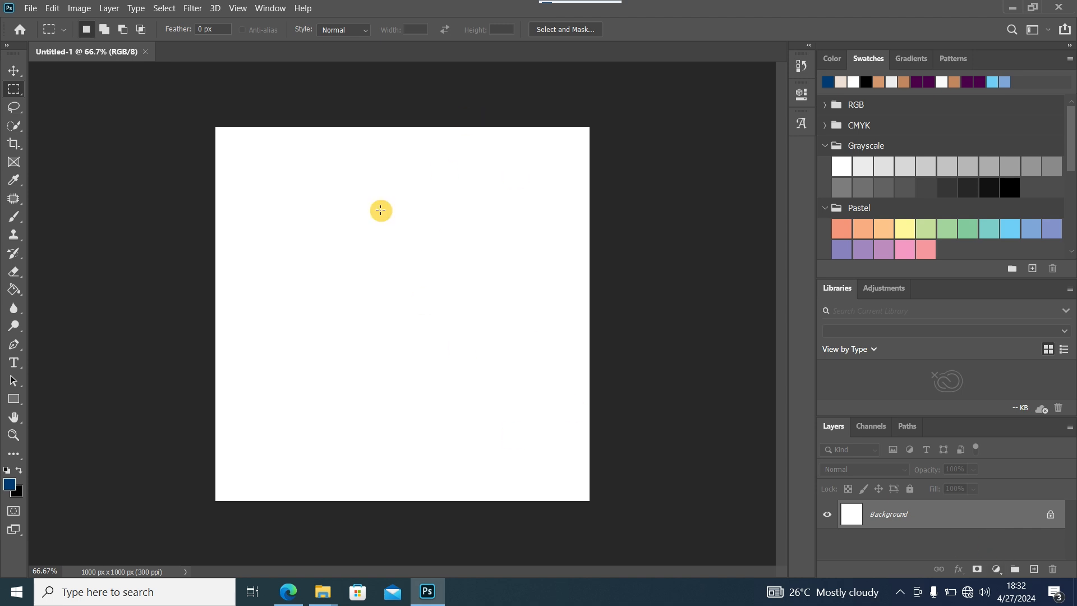
click(995, 570)
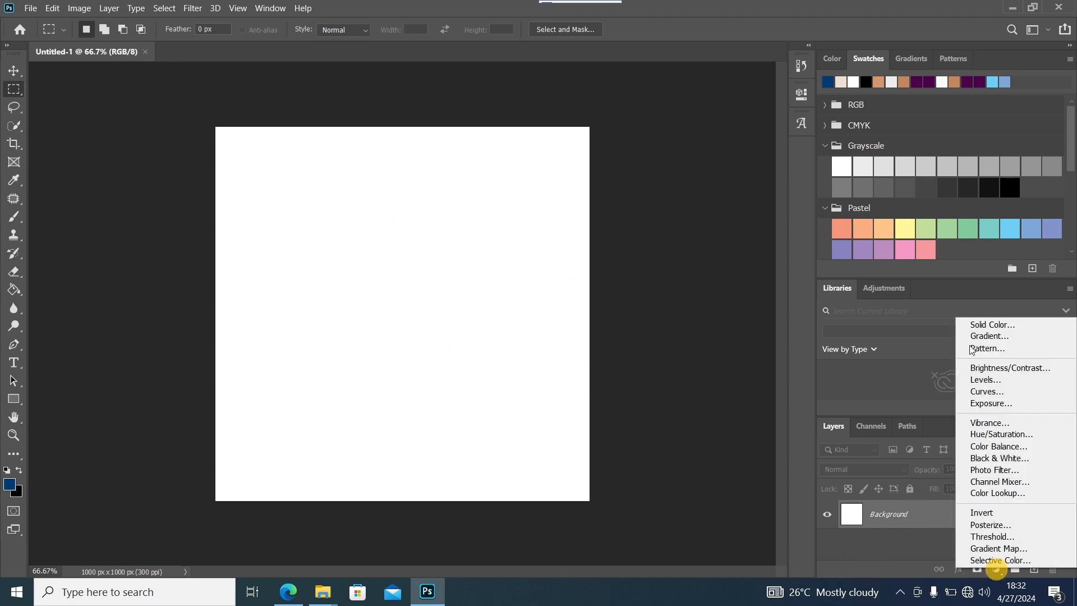
click(988, 326)
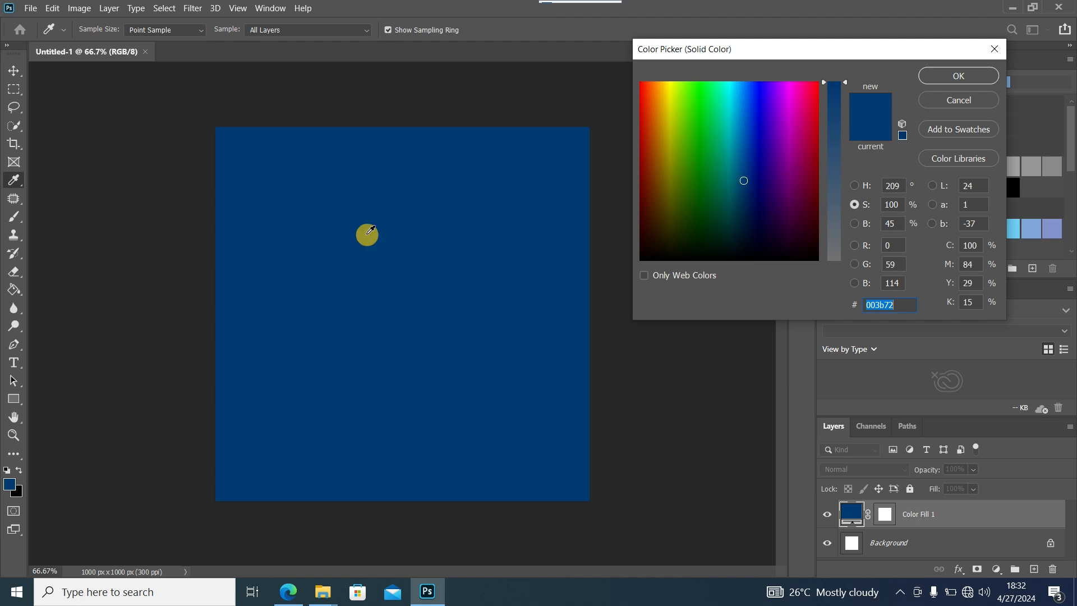
click(932, 78)
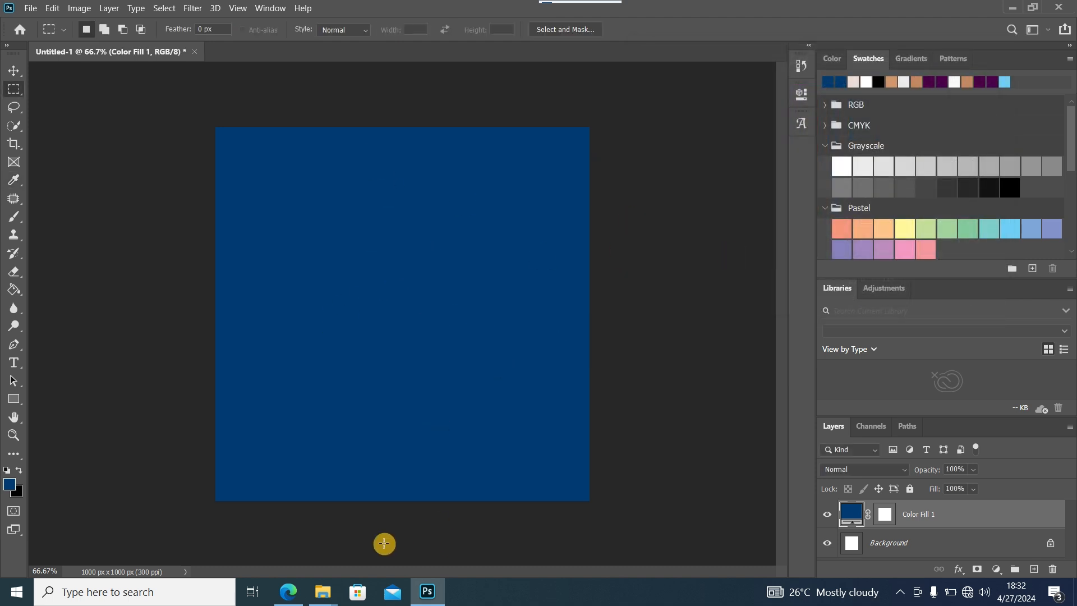
- Place the modern-equipped-computer-lab image from the data analysis folder into the document
mouse_move(331, 592)
click(352, 548)
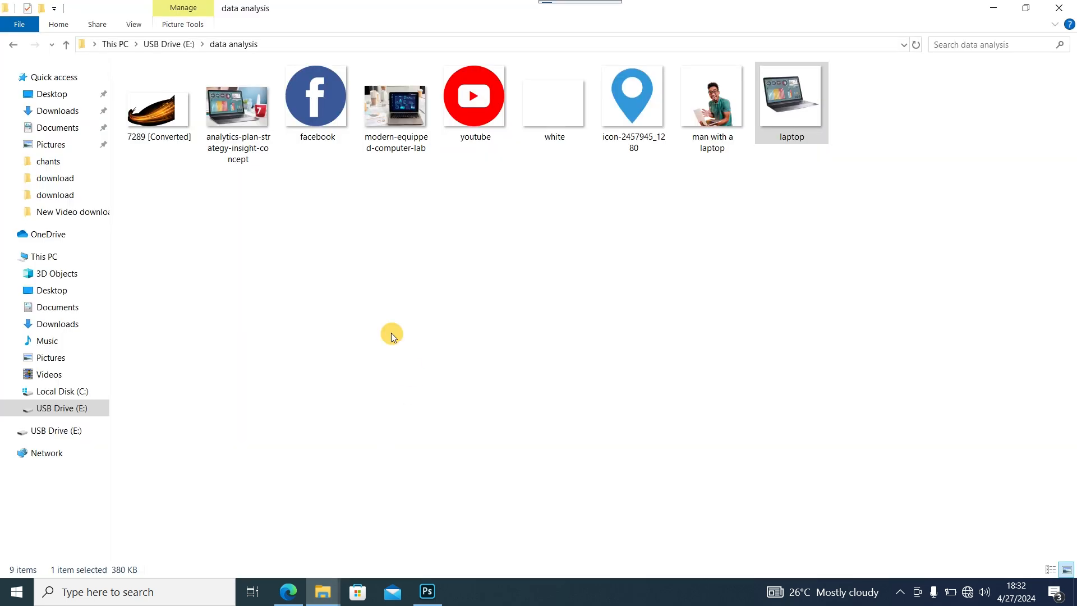
drag(394, 126, 389, 272)
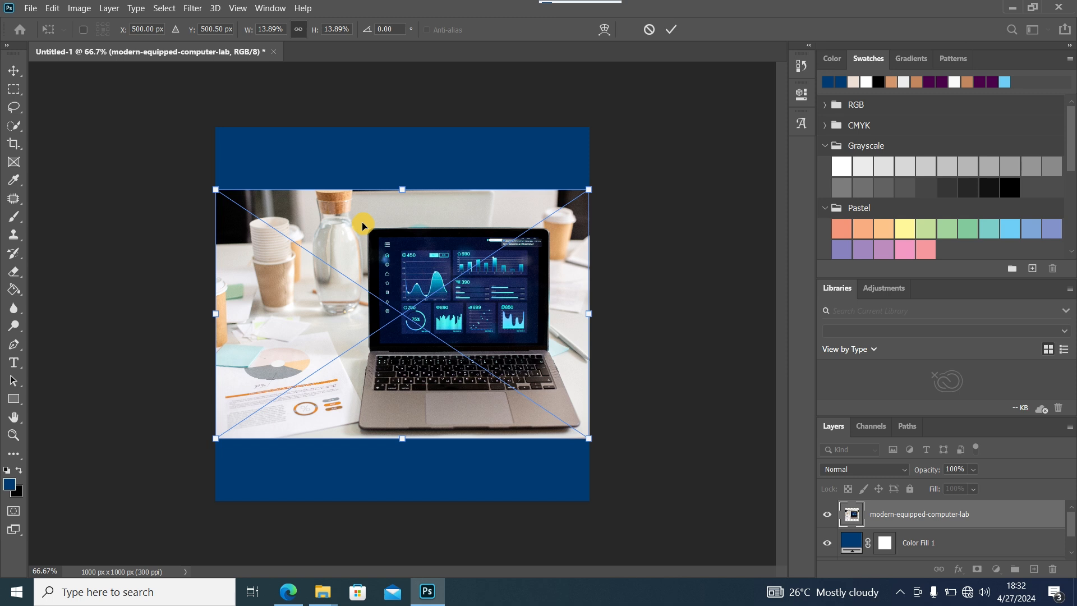
- Enlarge the computer-lab image to about 49% and position it so the laptop screen's charts fill the canvas
key(ctrl+minus)
key(ctrl+minus)
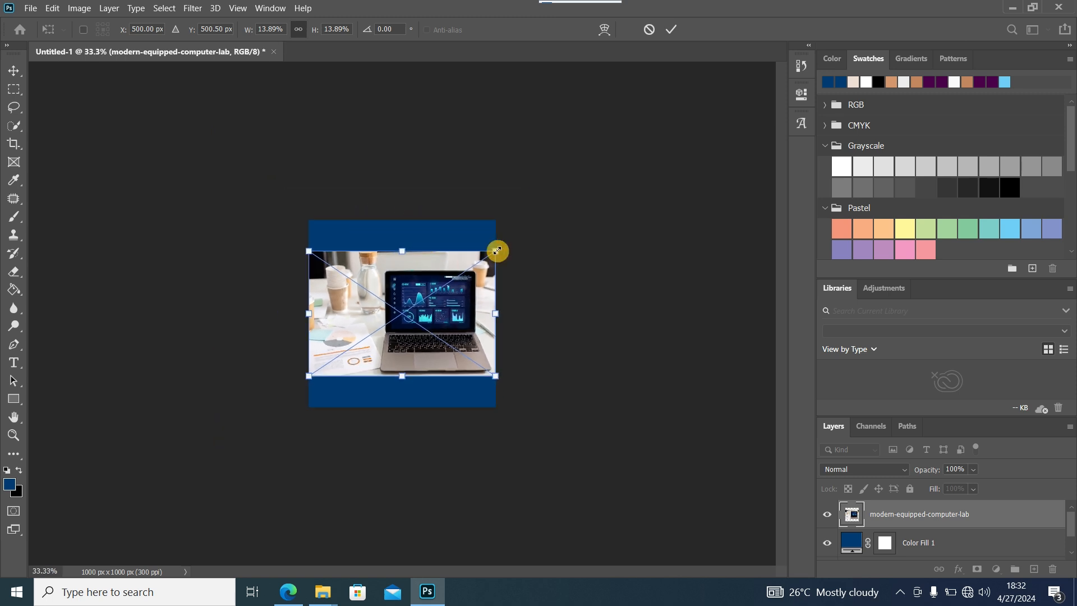
drag(497, 250, 726, 92)
drag(592, 279, 436, 329)
drag(551, 179, 606, 185)
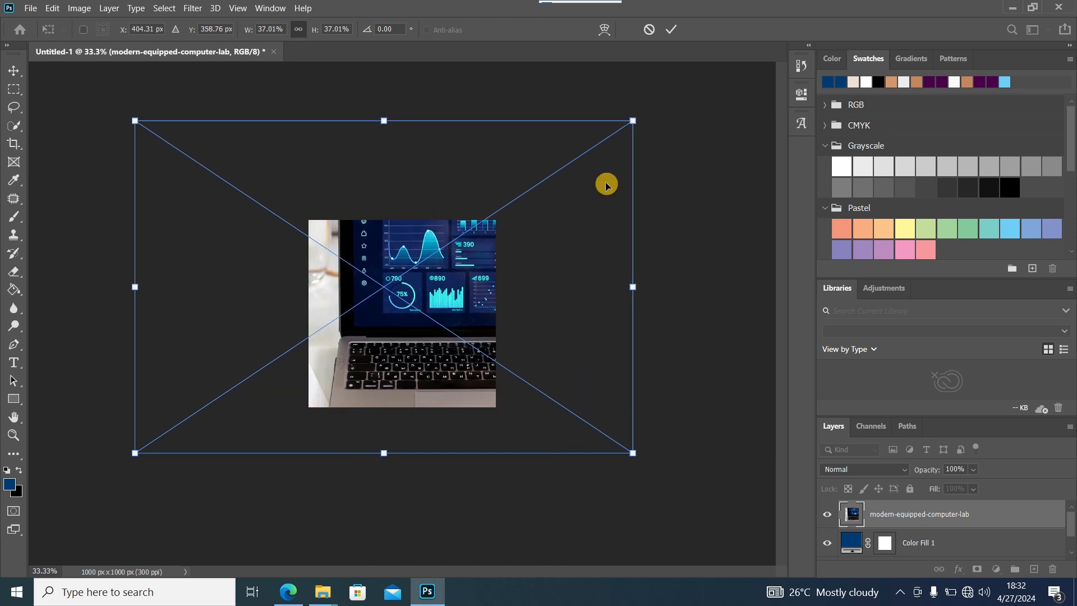
drag(449, 296, 391, 361)
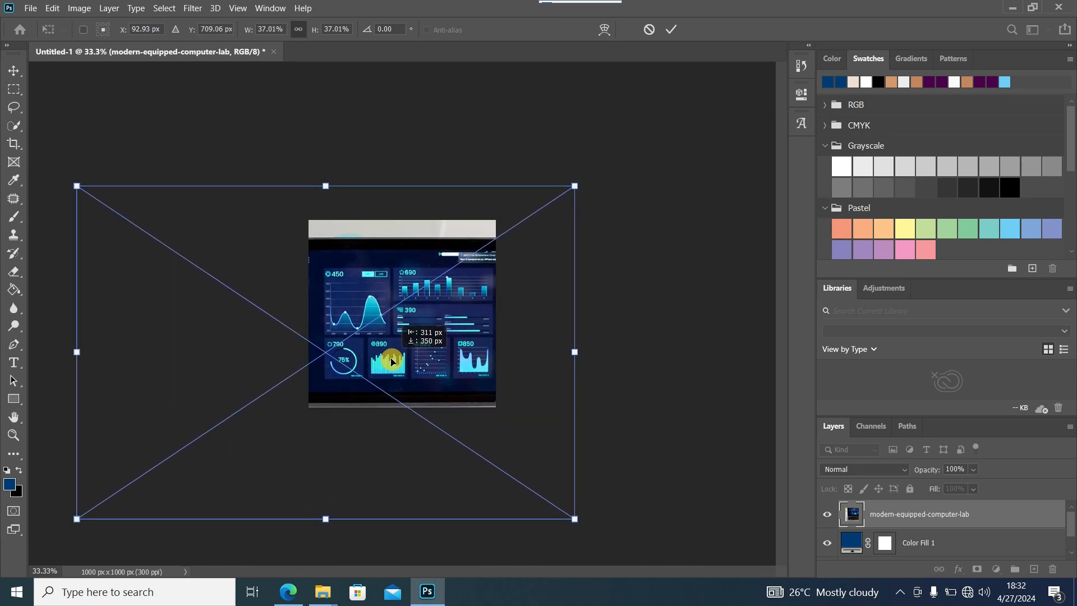
drag(574, 187, 644, 140)
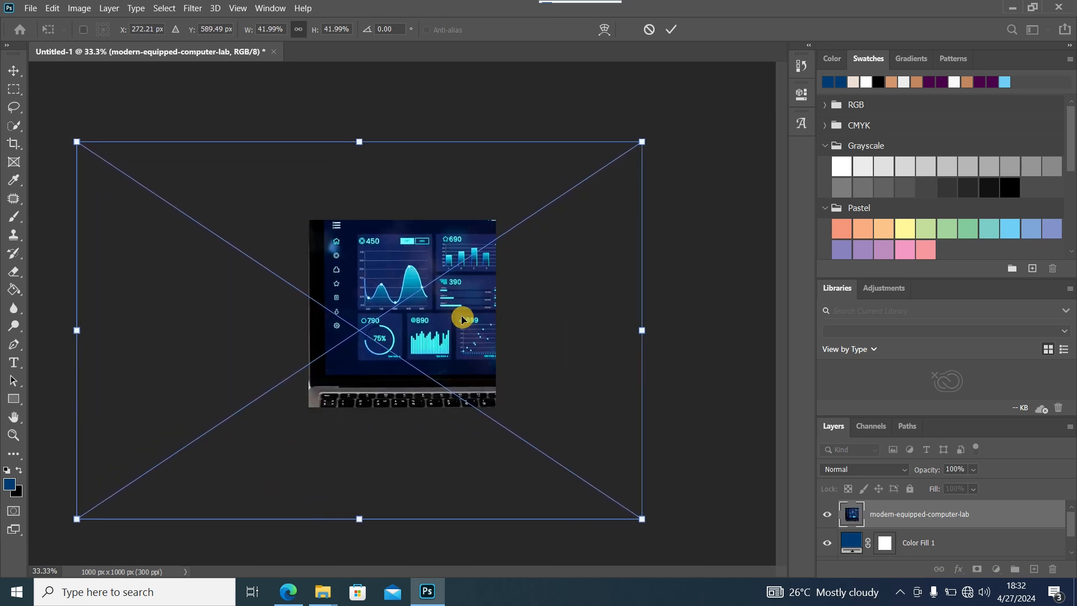
drag(462, 313, 404, 348)
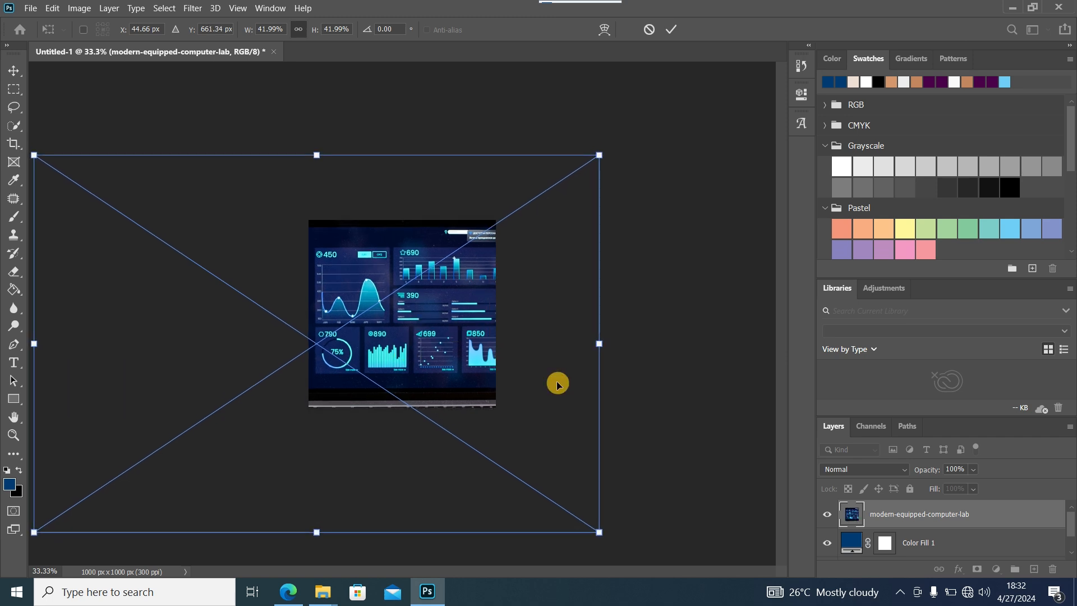
drag(606, 344, 666, 356)
drag(471, 347, 442, 349)
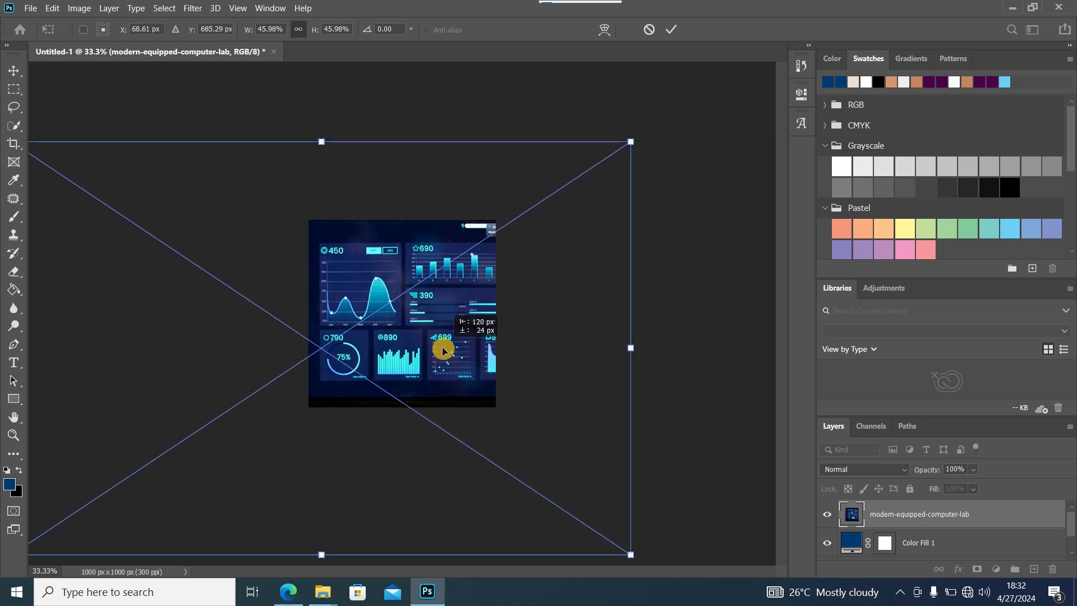
drag(631, 143, 674, 118)
drag(597, 306, 574, 318)
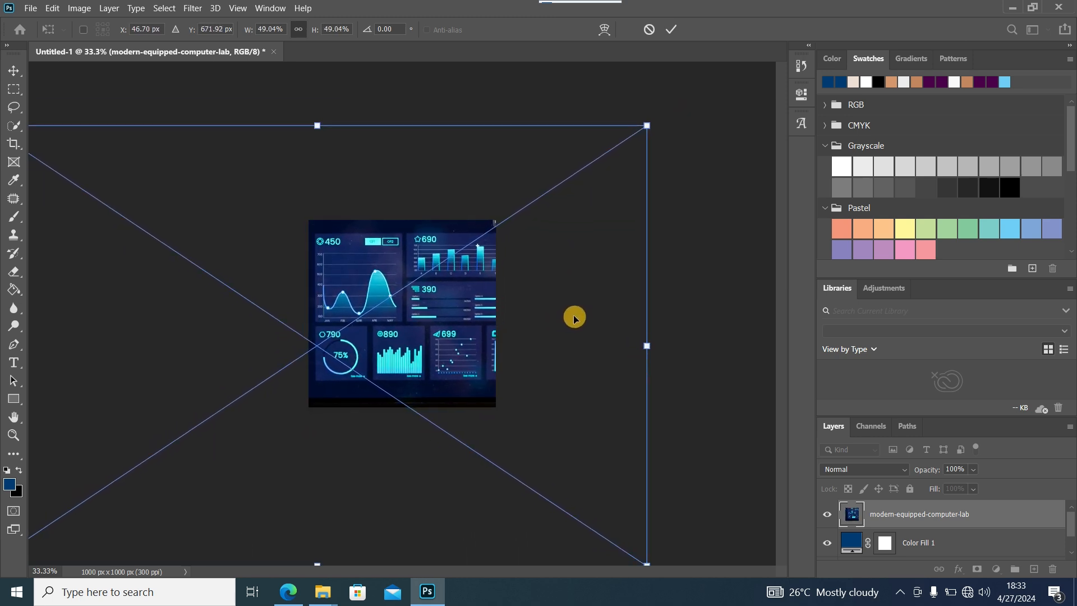
click(14, 70)
- Blend the computer-lab layer into the blue background with Soft Light mode at 26% opacity
key(ctrl+plus)
key(ctrl+plus)
key(ctrl+plus)
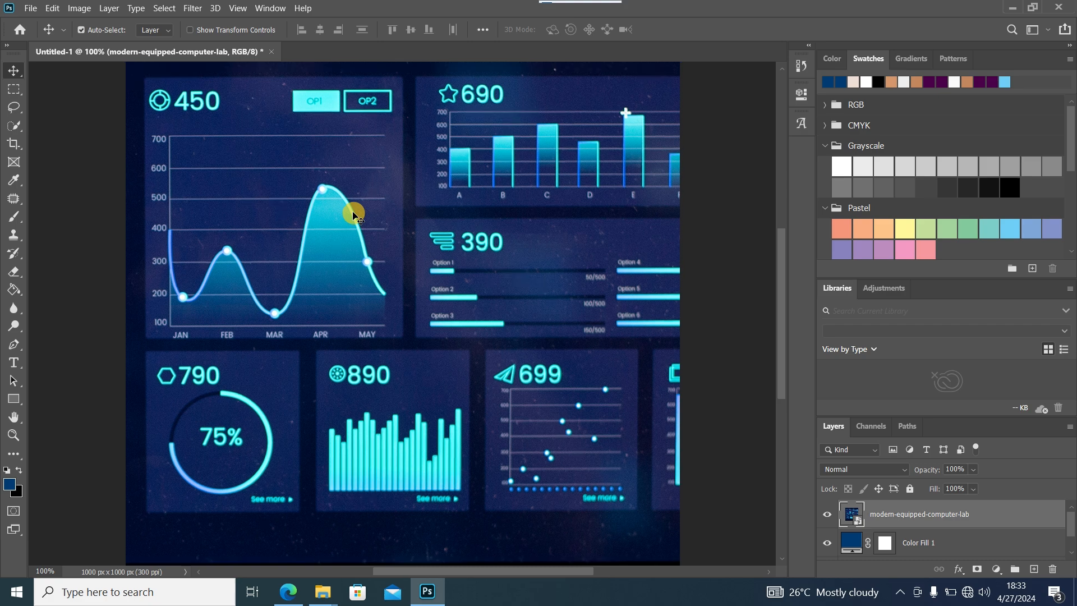
key(ctrl+minus)
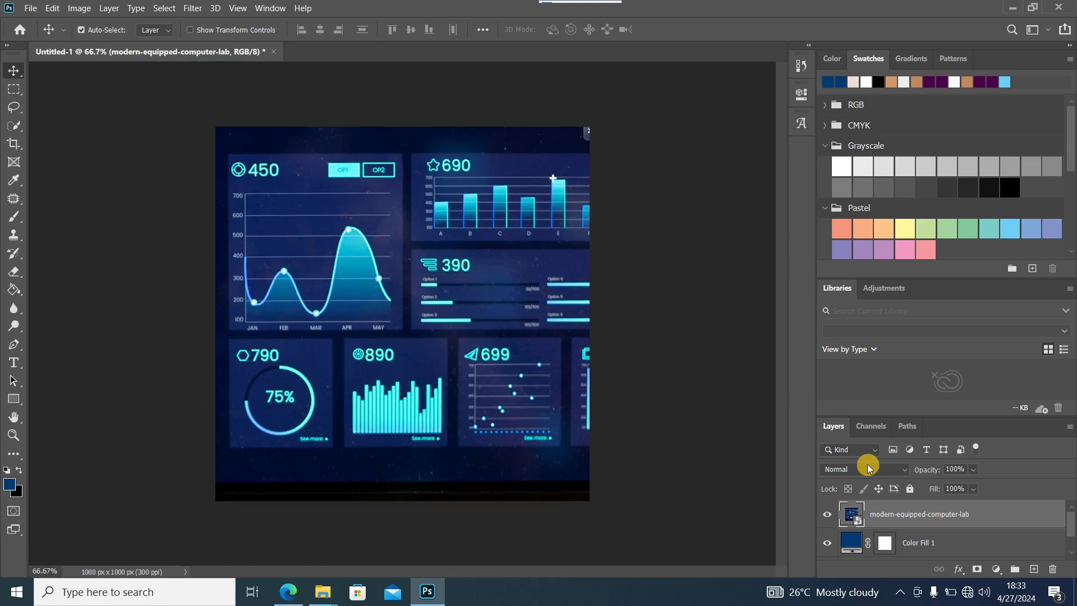
click(892, 474)
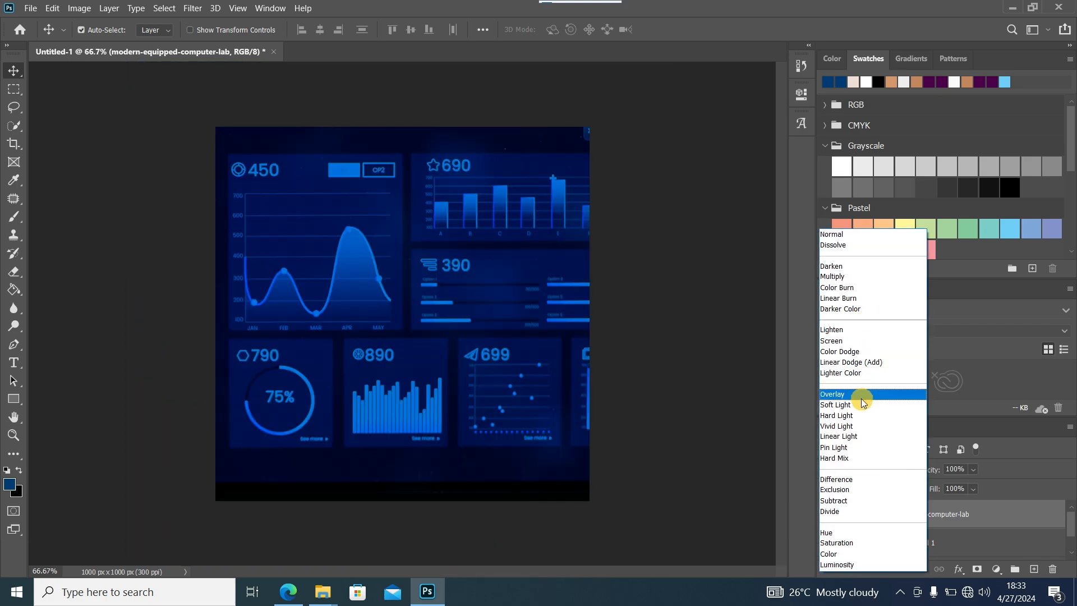
click(863, 404)
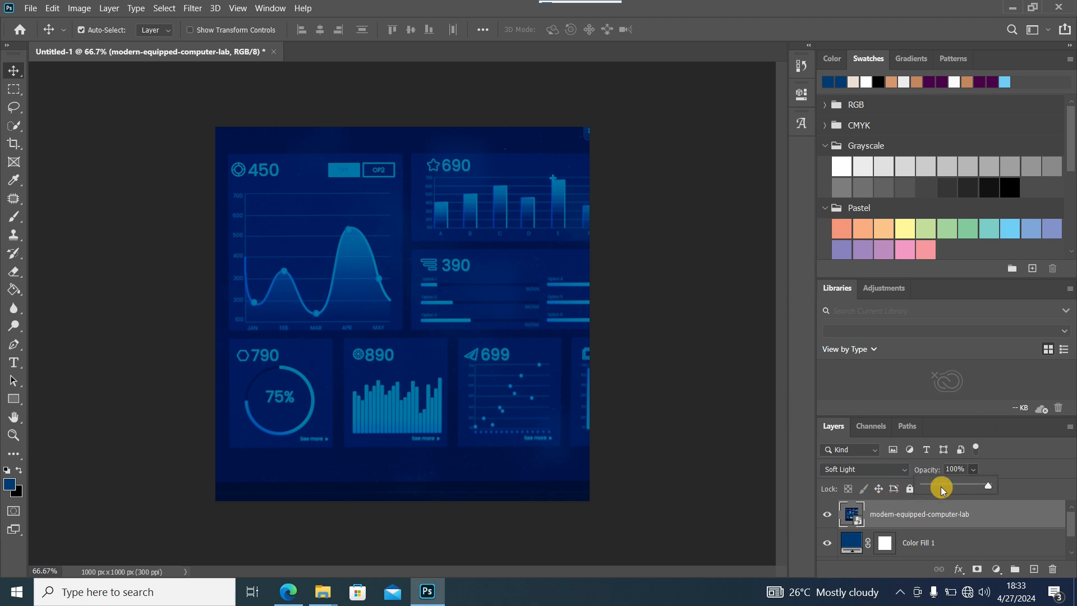
click(941, 487)
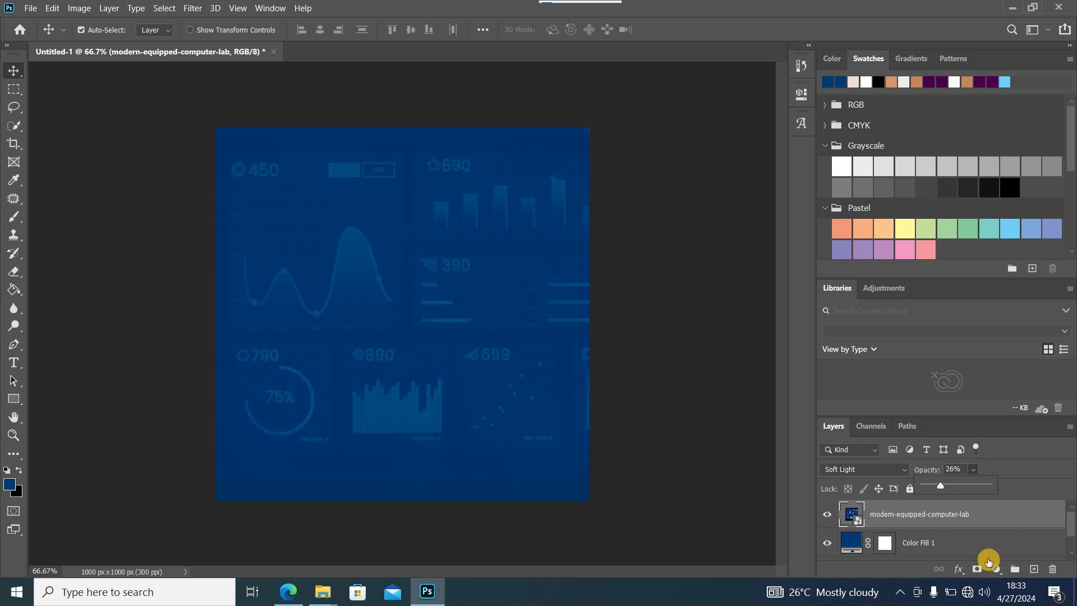
- Add a layer mask to the computer-lab layer and fade out its left and lower-middle charts with a soft 1100 px black brush
click(978, 569)
click(936, 515)
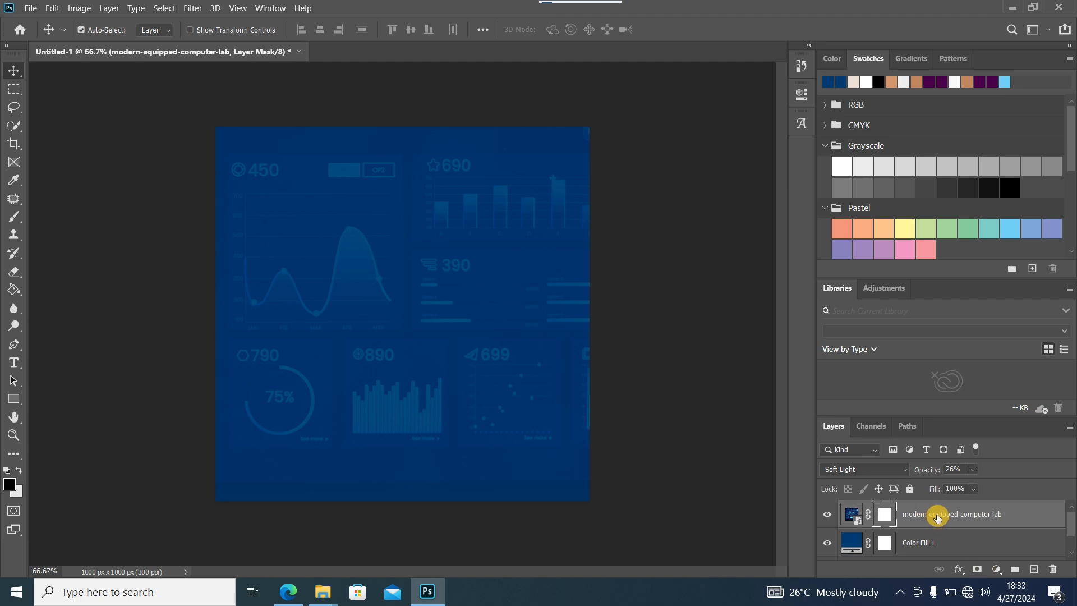
click(14, 216)
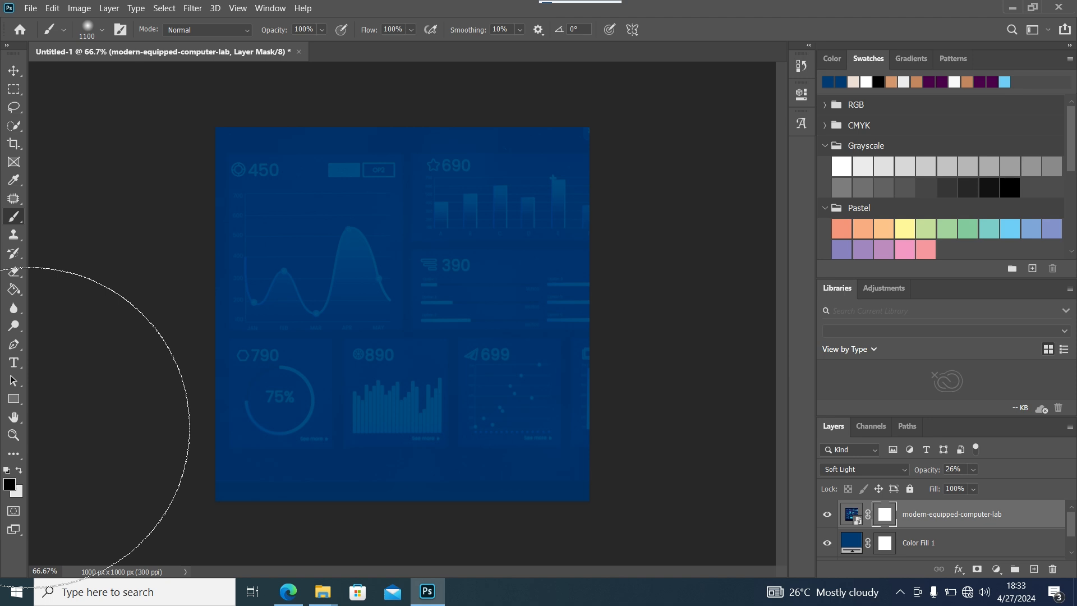
right_click(321, 288)
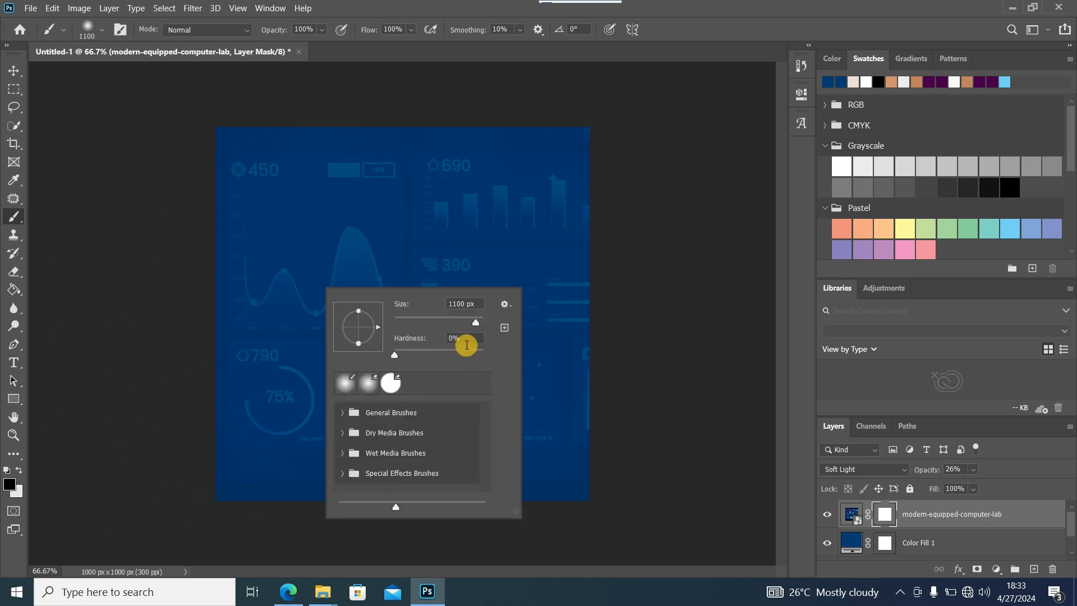
click(234, 319)
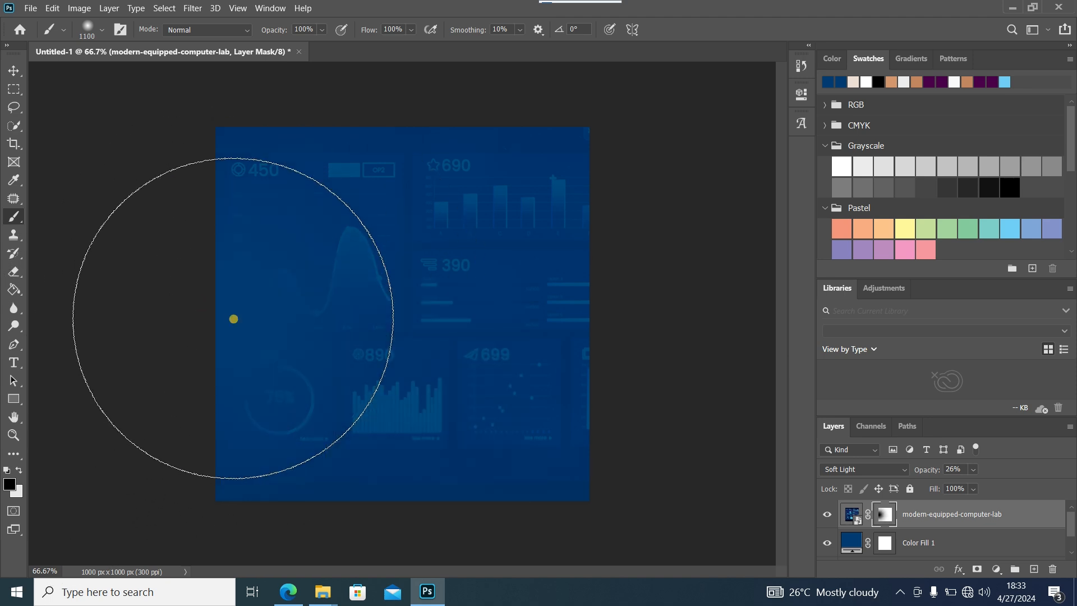
mouse_move(274, 361)
mouse_down()
mouse_move(332, 395)
mouse_move(317, 388)
mouse_move(287, 297)
mouse_move(309, 363)
mouse_up()
click(337, 401)
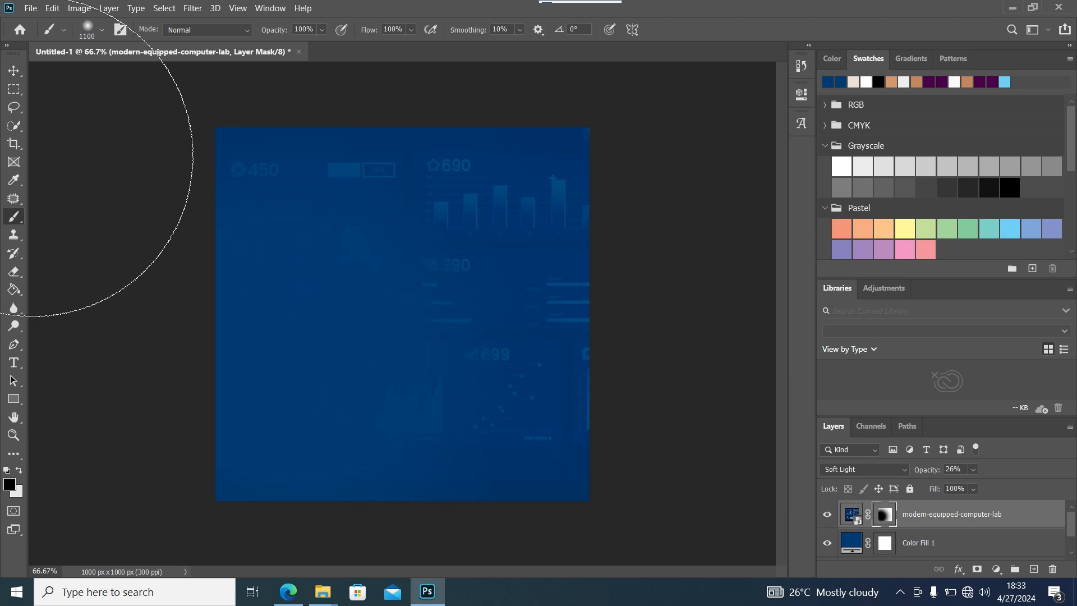
- Lower the masked computer-lab layer's opacity to 21%
click(11, 77)
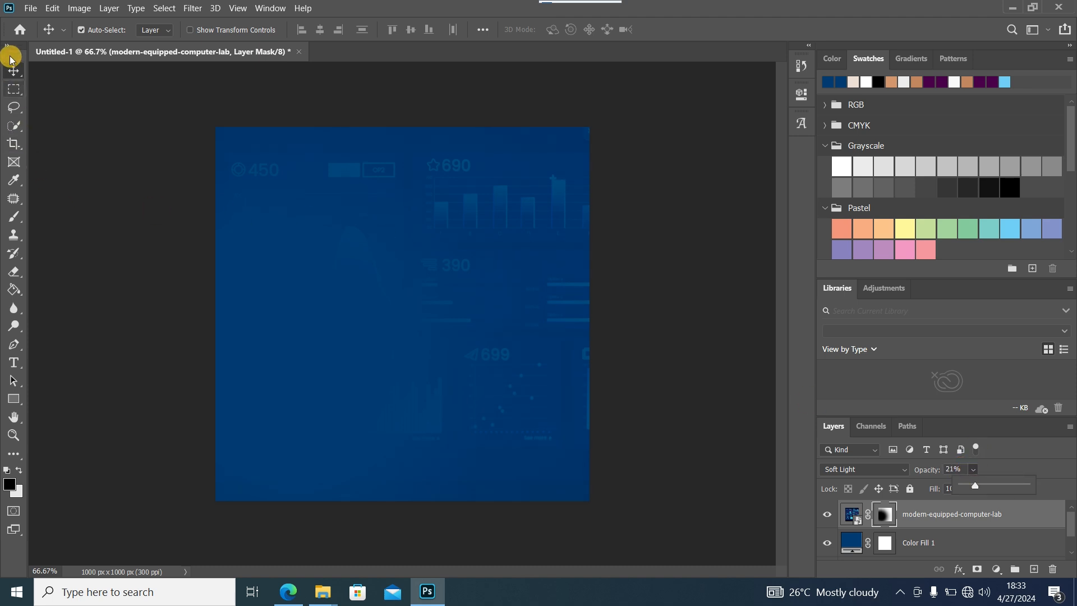
click(13, 74)
click(321, 260)
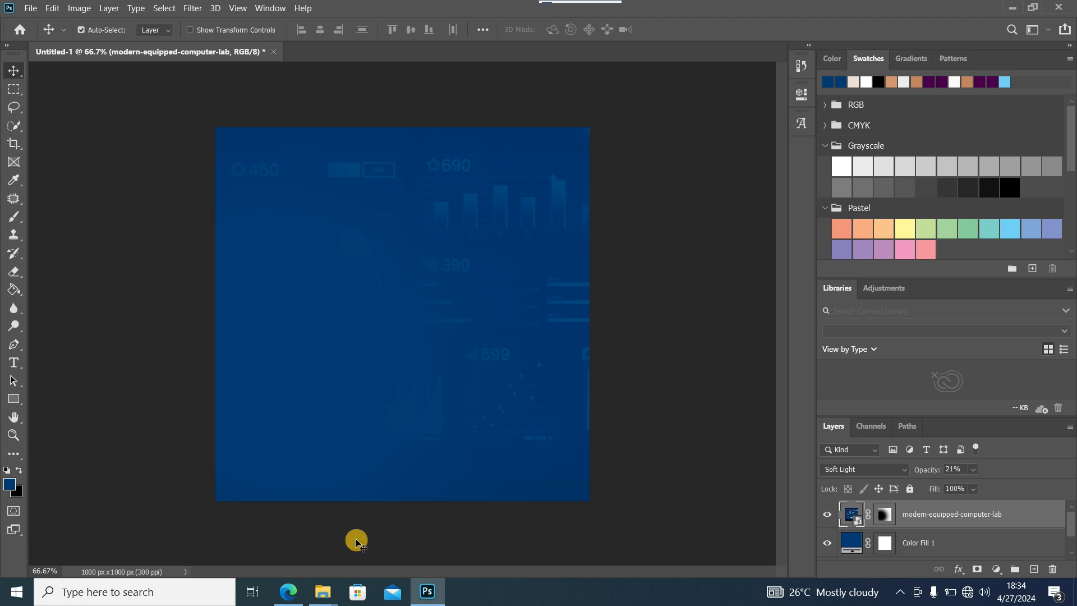
- Place the laptop image from the data analysis folder into the document at its original size
click(323, 593)
click(385, 549)
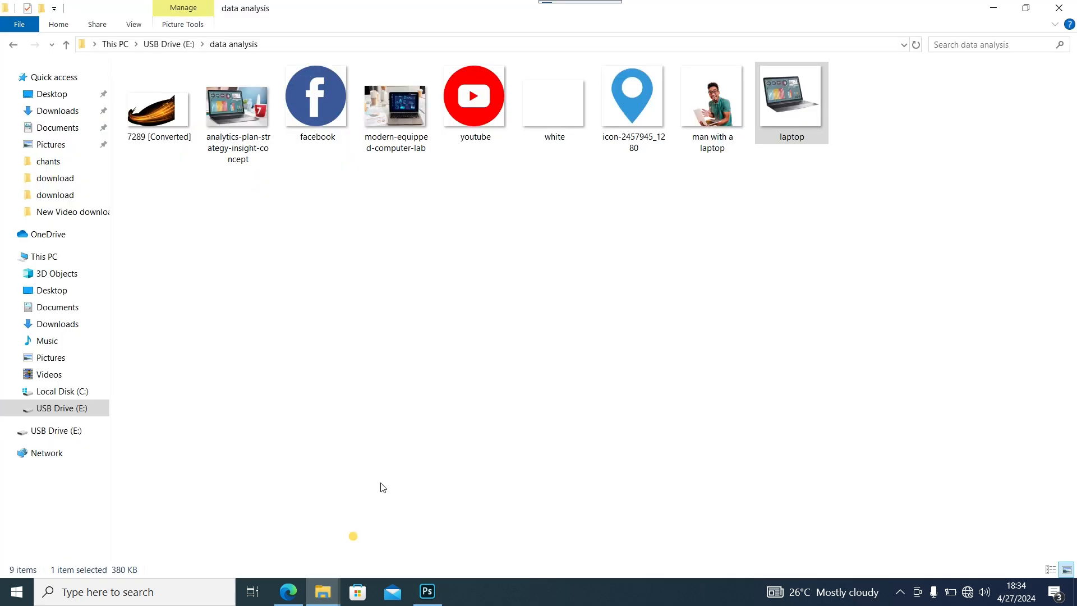
drag(786, 85, 370, 321)
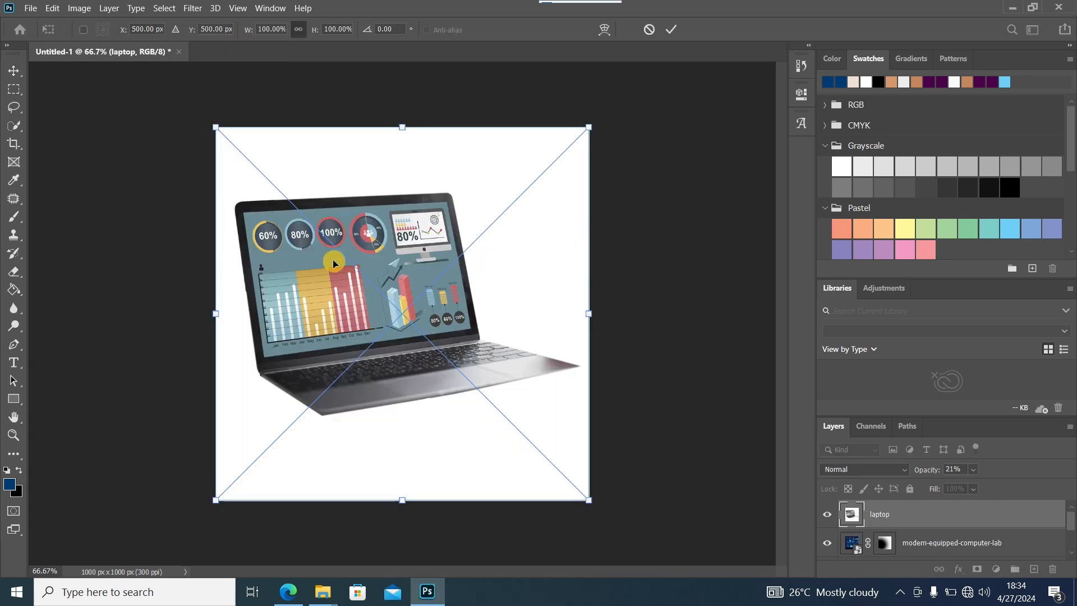
click(14, 70)
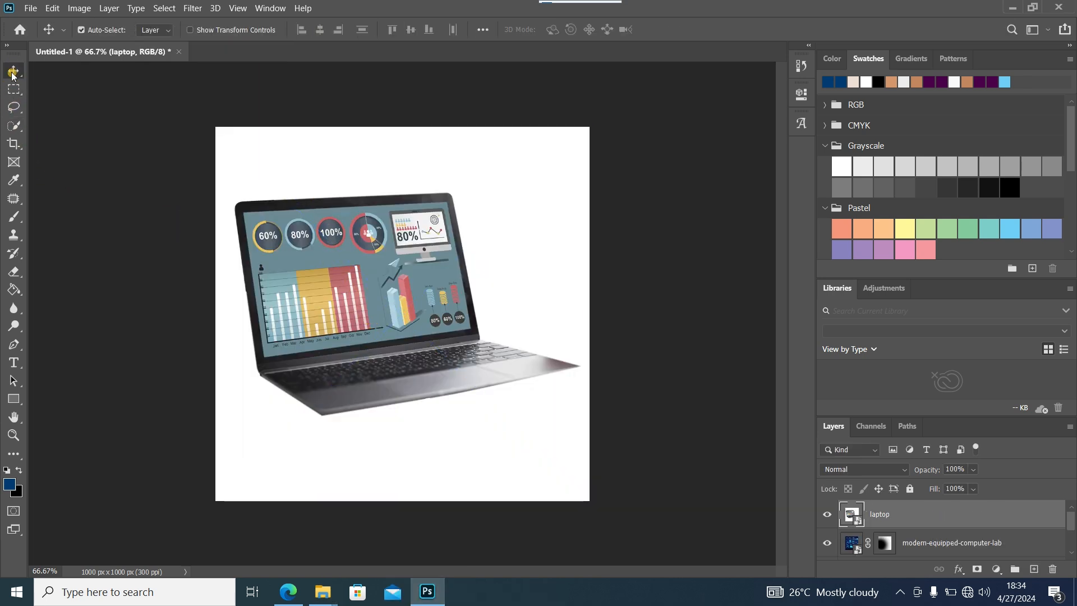
- Select the laptop with Select Subject and mask out its white background
click(170, 8)
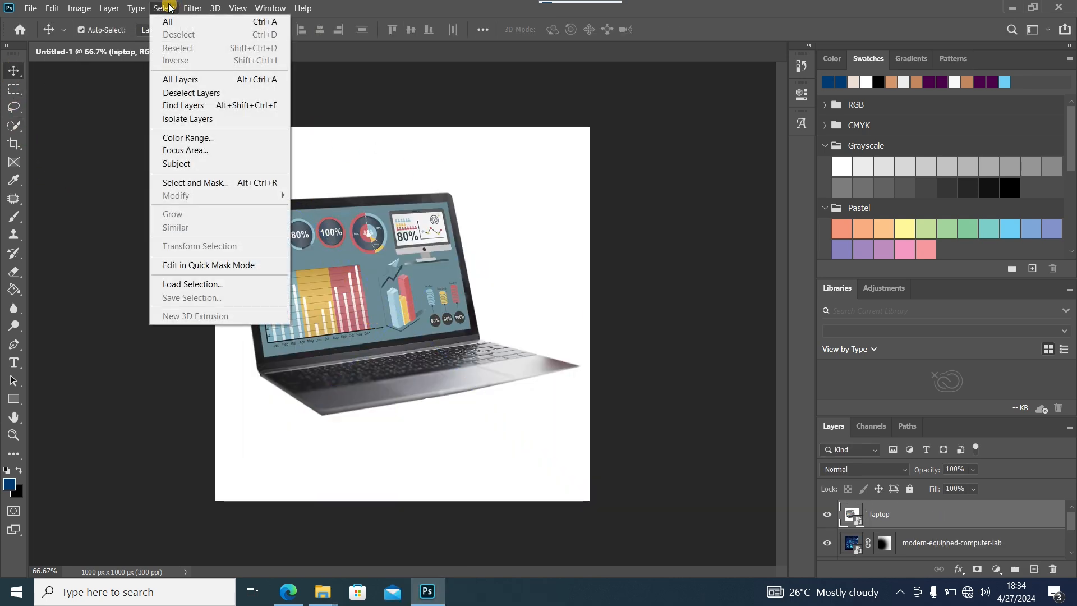
click(196, 164)
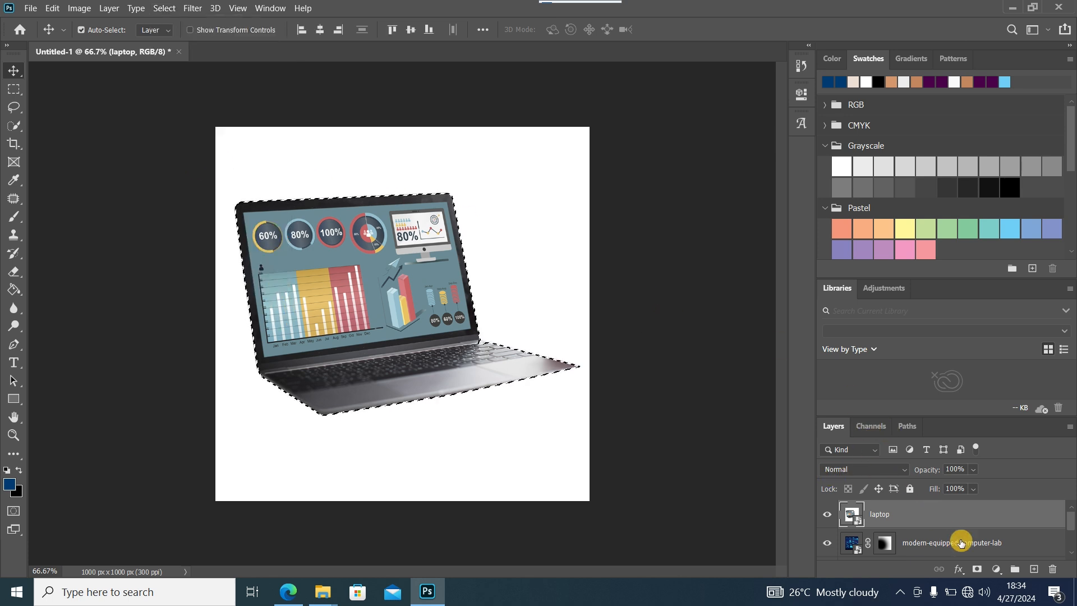
click(979, 569)
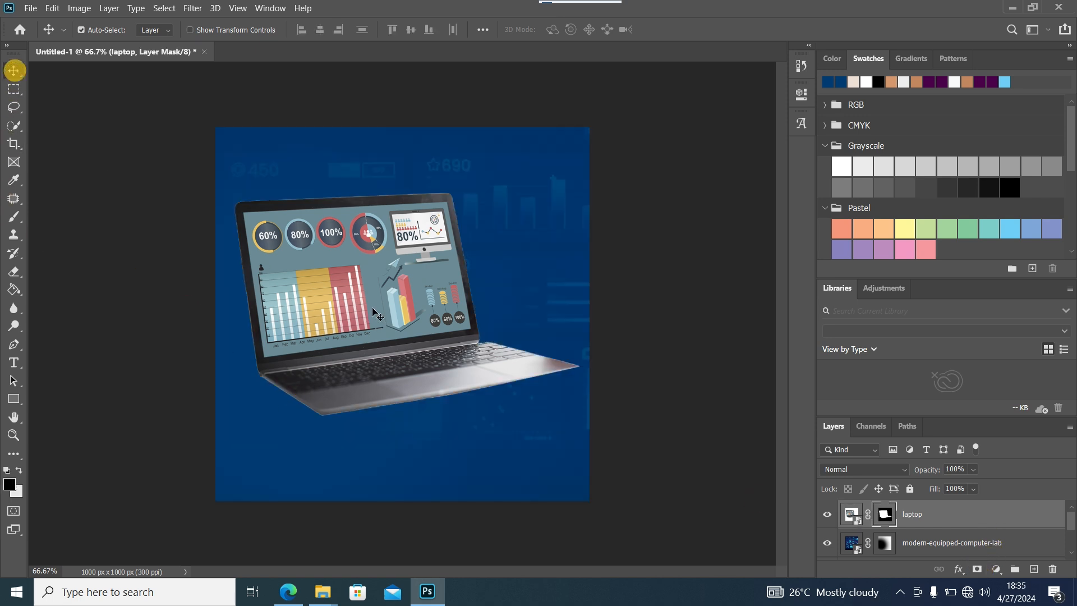
- Scale the laptop cutout to about 74% and move it to the lower part of the canvas, slightly left of center
key(ctrl+t)
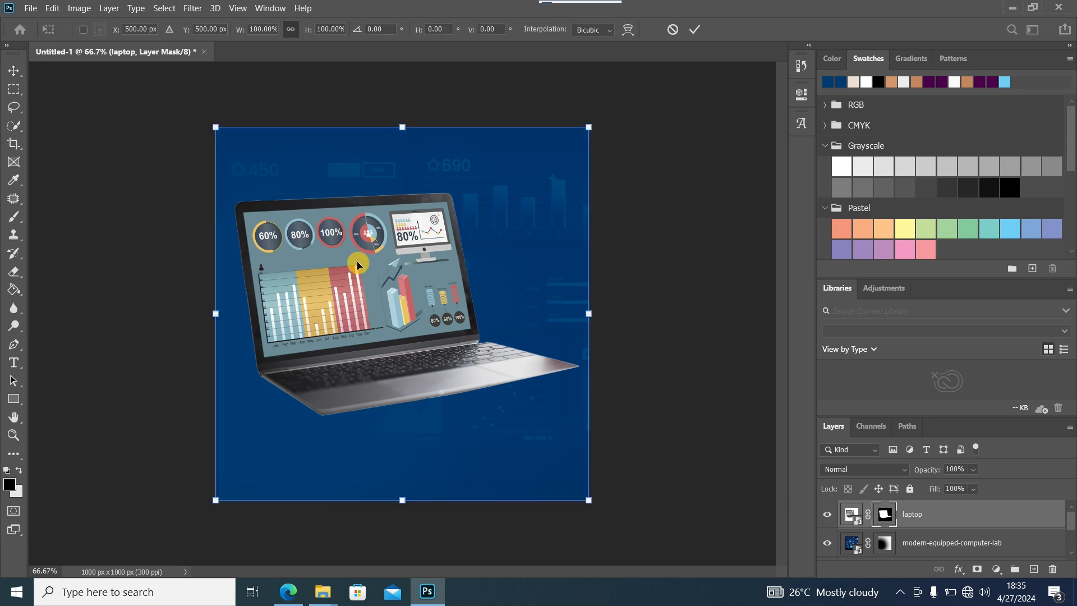
drag(215, 128, 312, 222)
drag(410, 331, 347, 347)
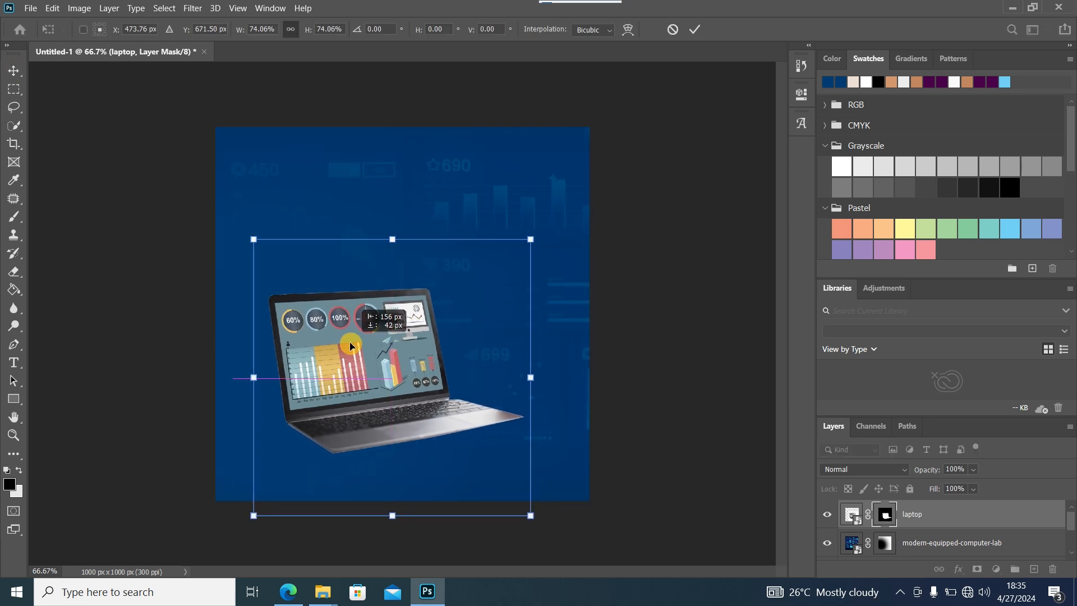
click(12, 127)
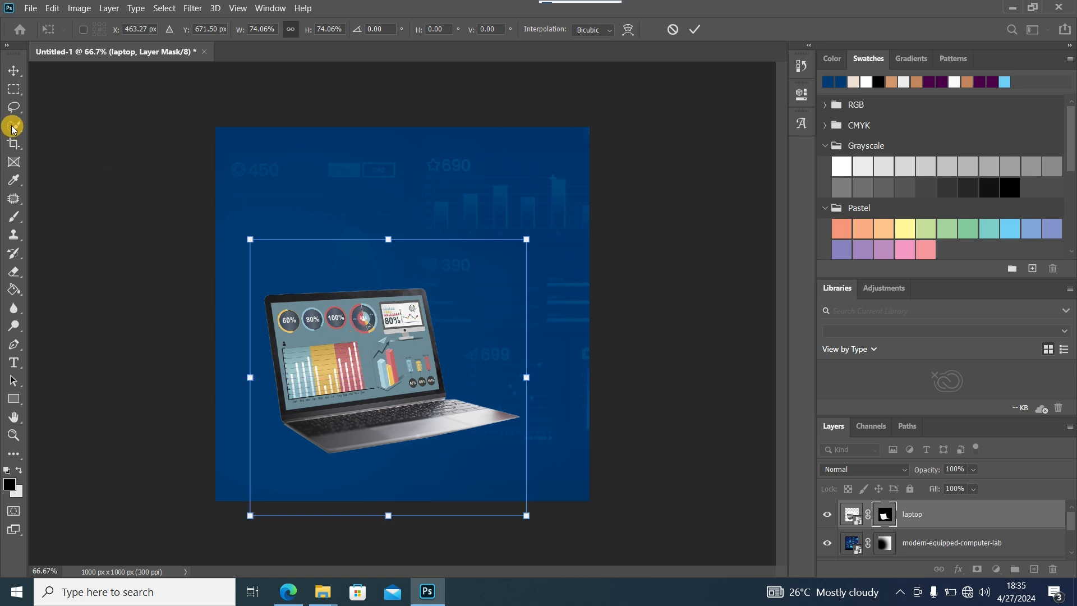
click(11, 70)
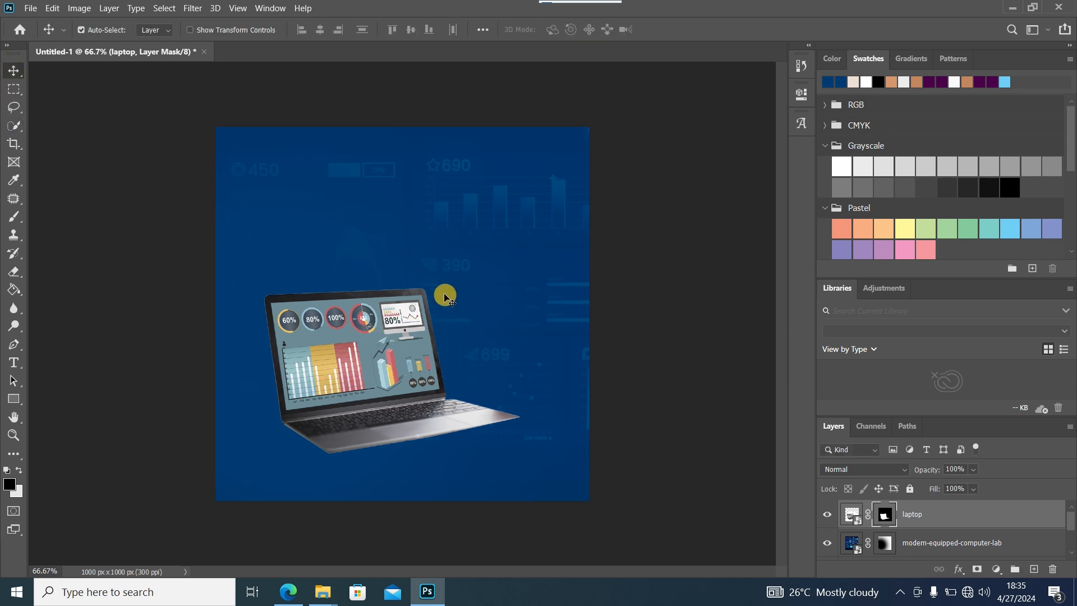
- Add a new layer above the computer-lab layer and paint a soft white glow along the canvas's lower edge with a 1200 px brush
click(1019, 538)
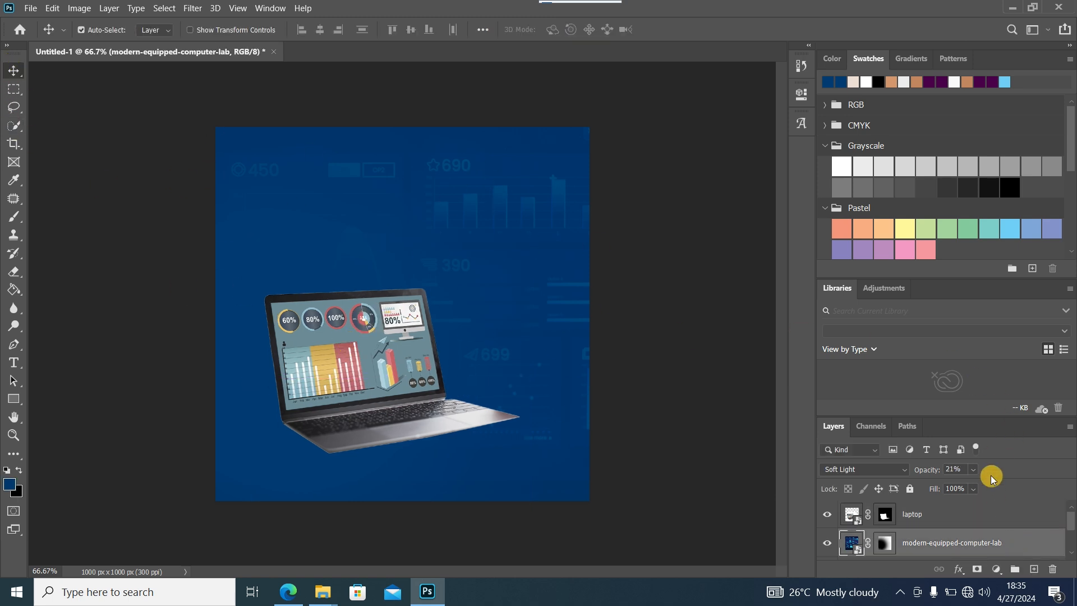
click(1034, 569)
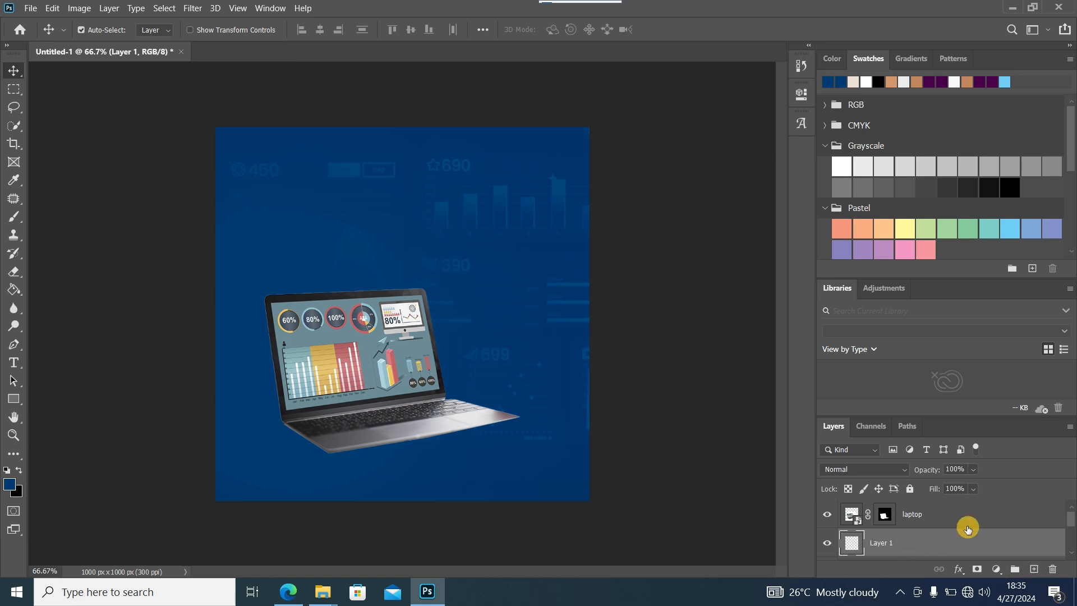
click(7, 470)
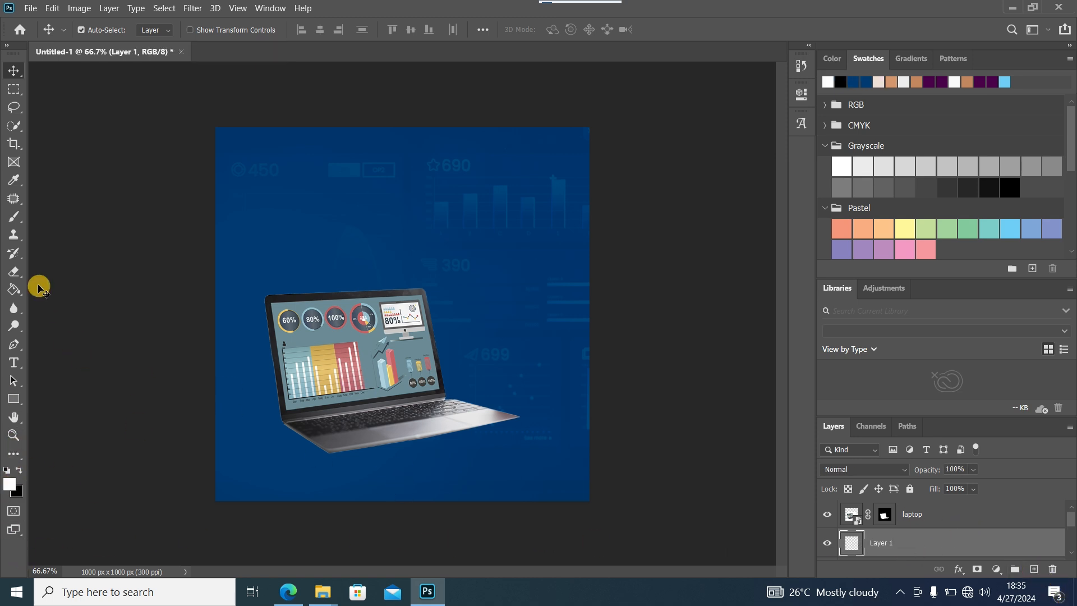
click(14, 217)
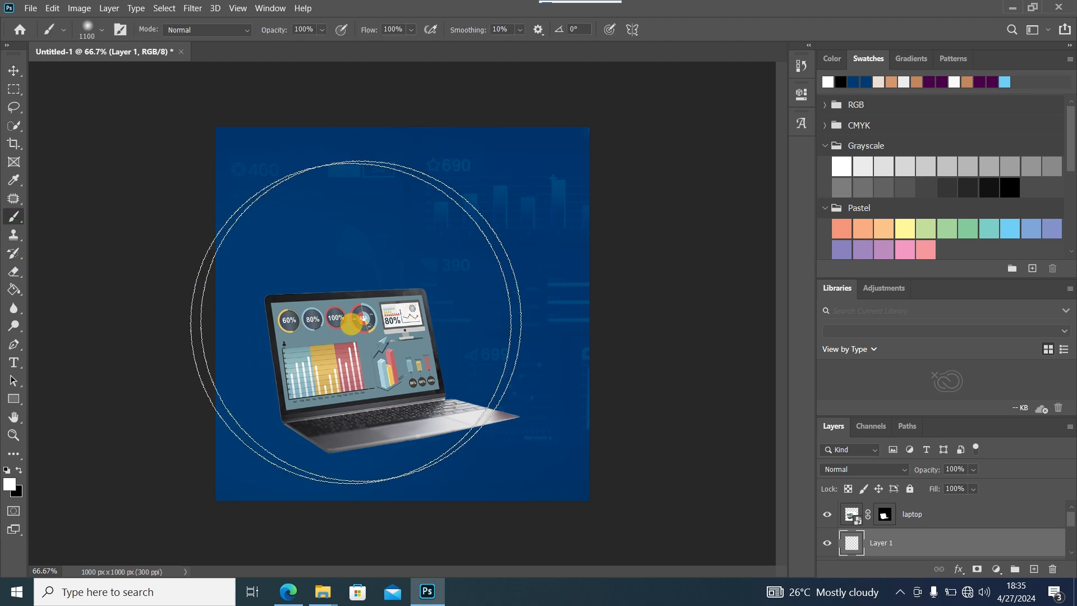
key(bracketright)
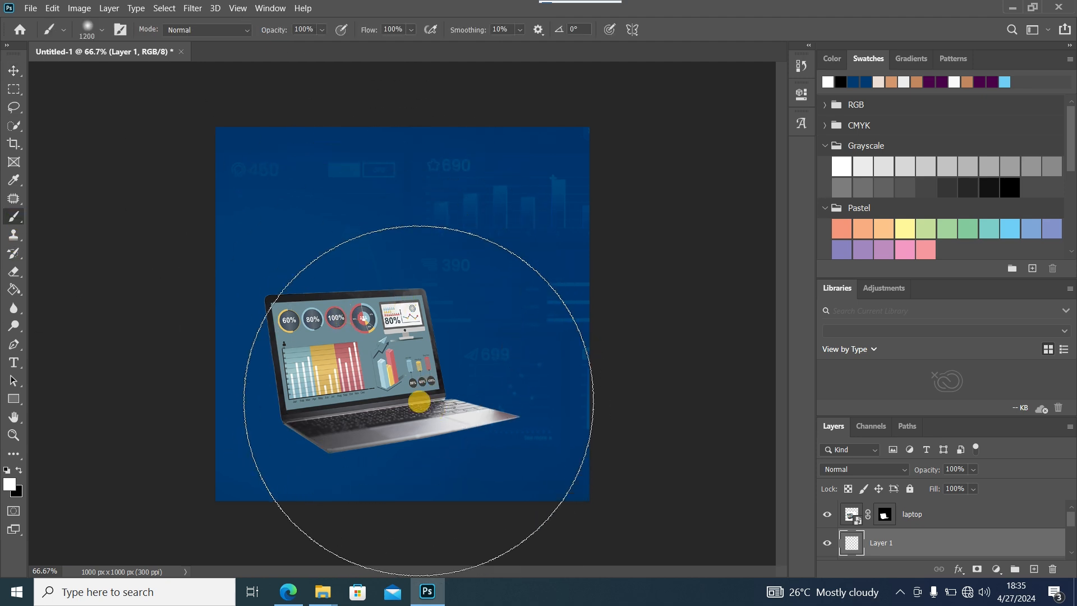
key(ctrl+minus)
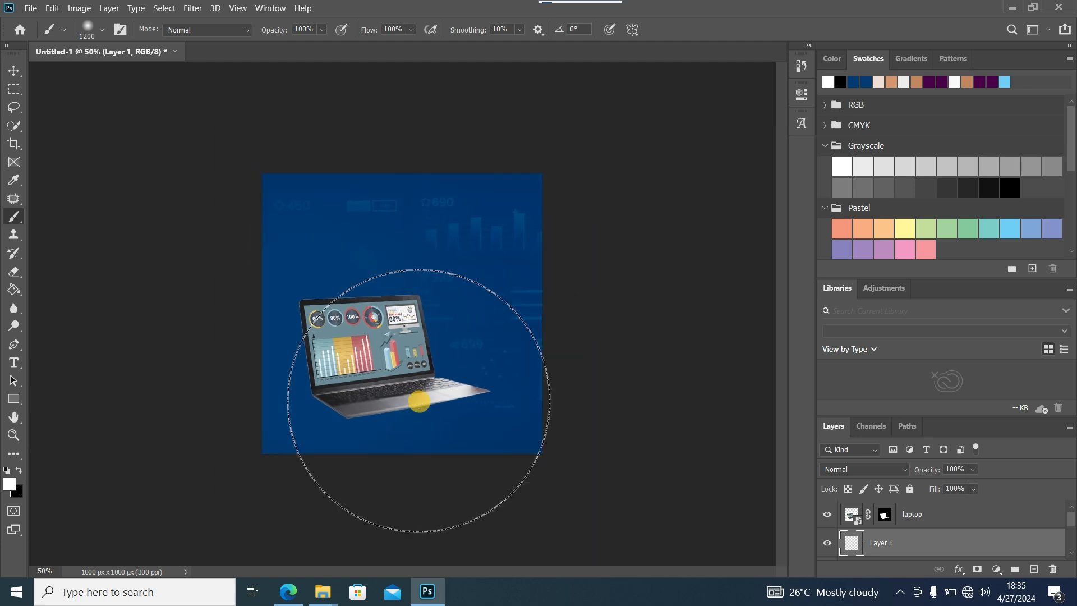
click(364, 515)
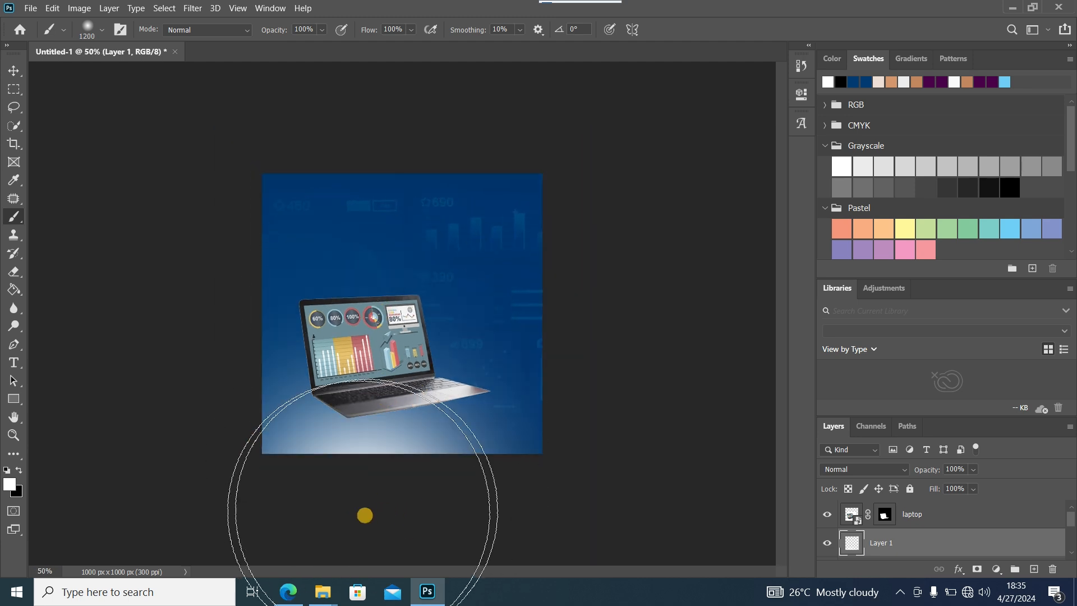
click(483, 521)
click(509, 533)
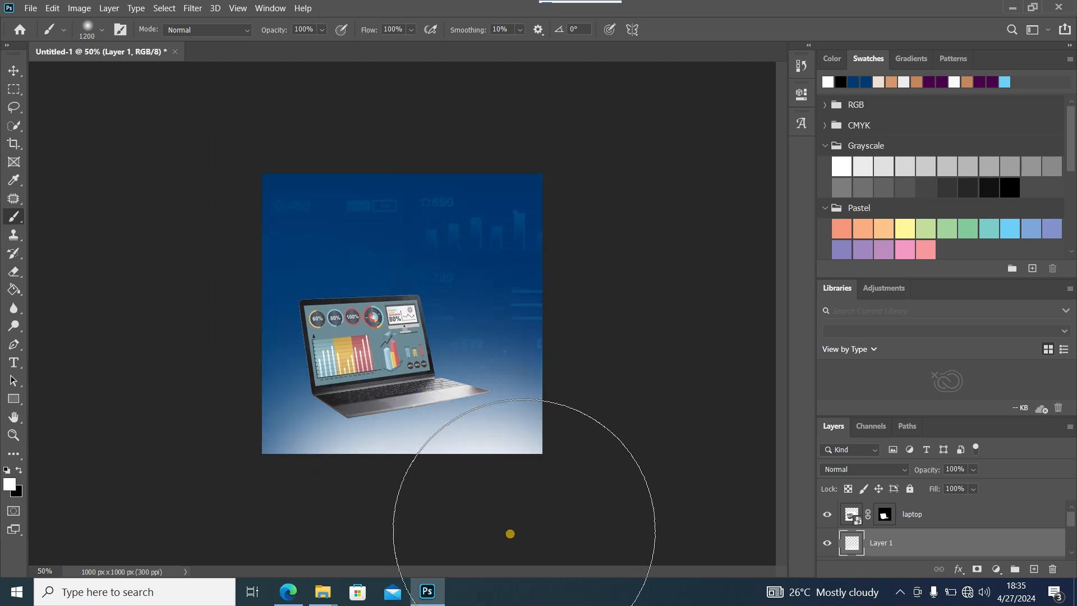
click(437, 541)
click(498, 532)
click(366, 547)
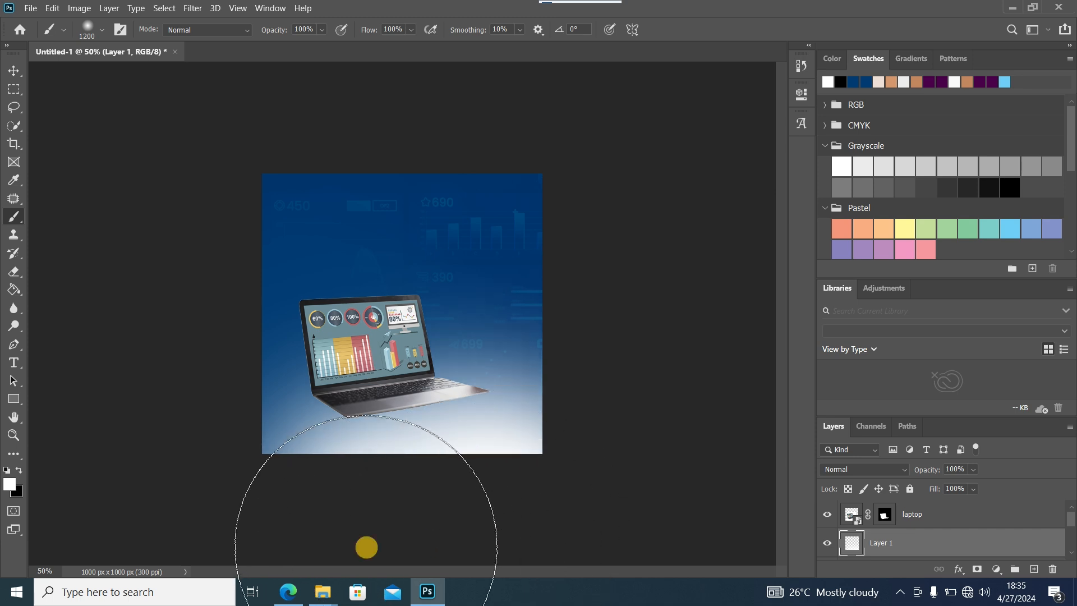
click(366, 547)
- Move the laptop cutout slightly down toward the white glow
click(15, 77)
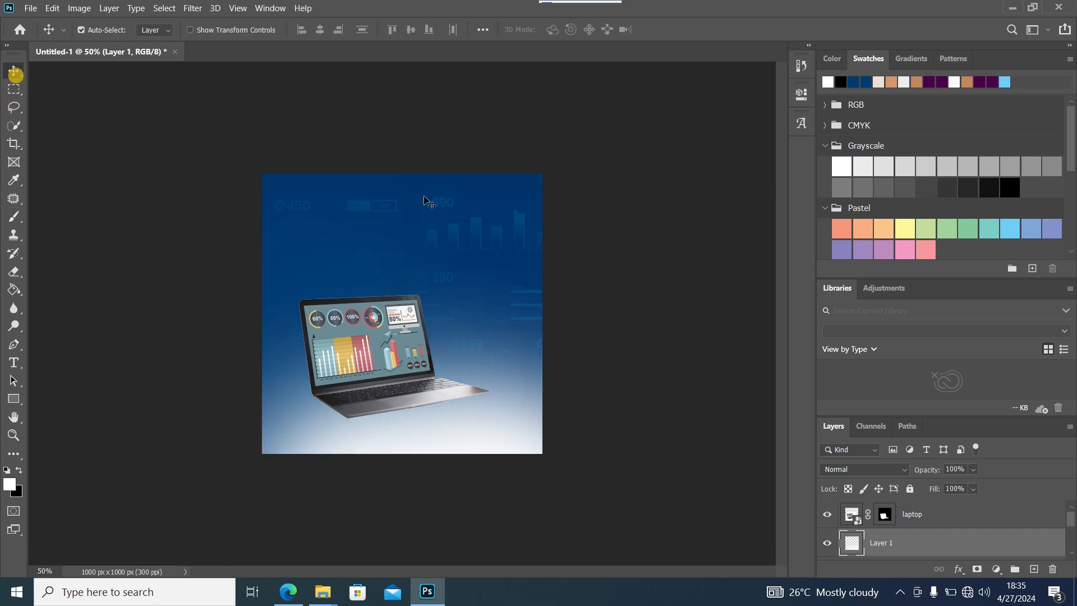
key(ctrl+plus)
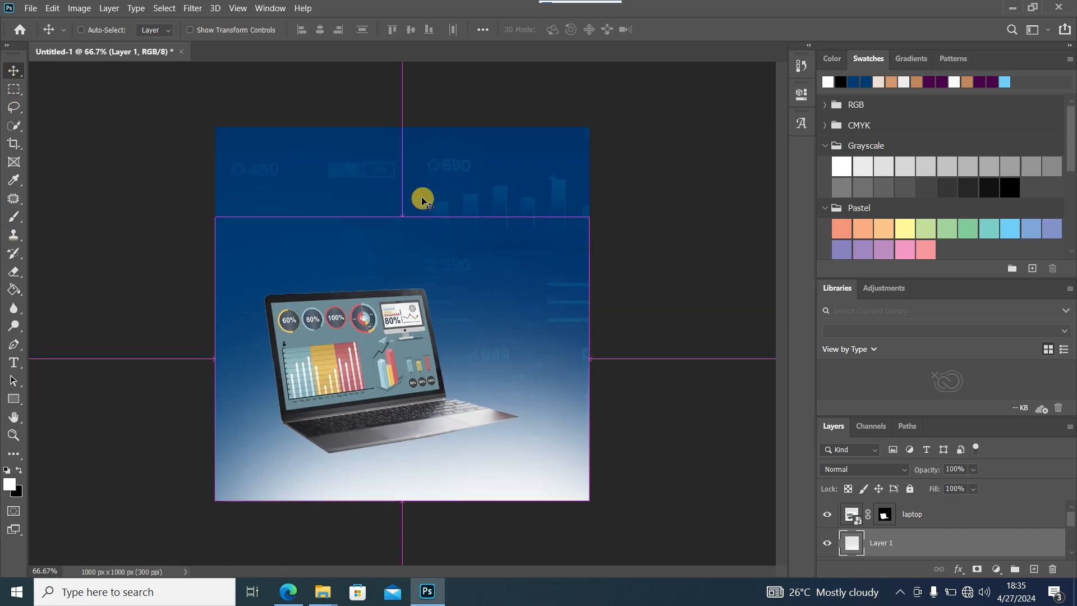
key(ctrl+minus)
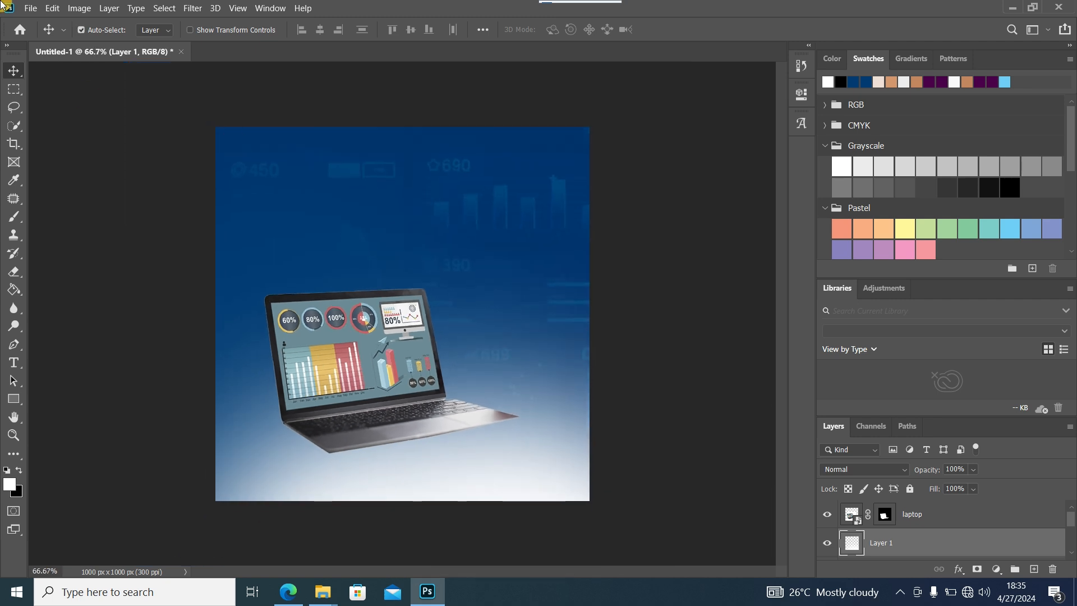
drag(348, 334, 339, 358)
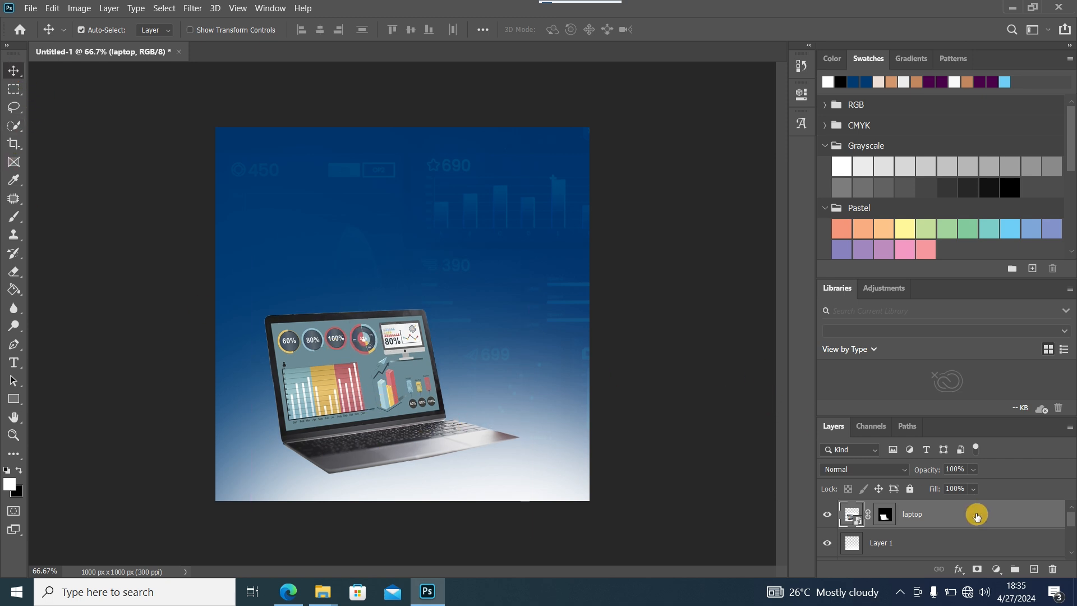
- Add a new layer above the laptop and paint one soft black dab near the canvas center with a 600 px brush
click(1031, 568)
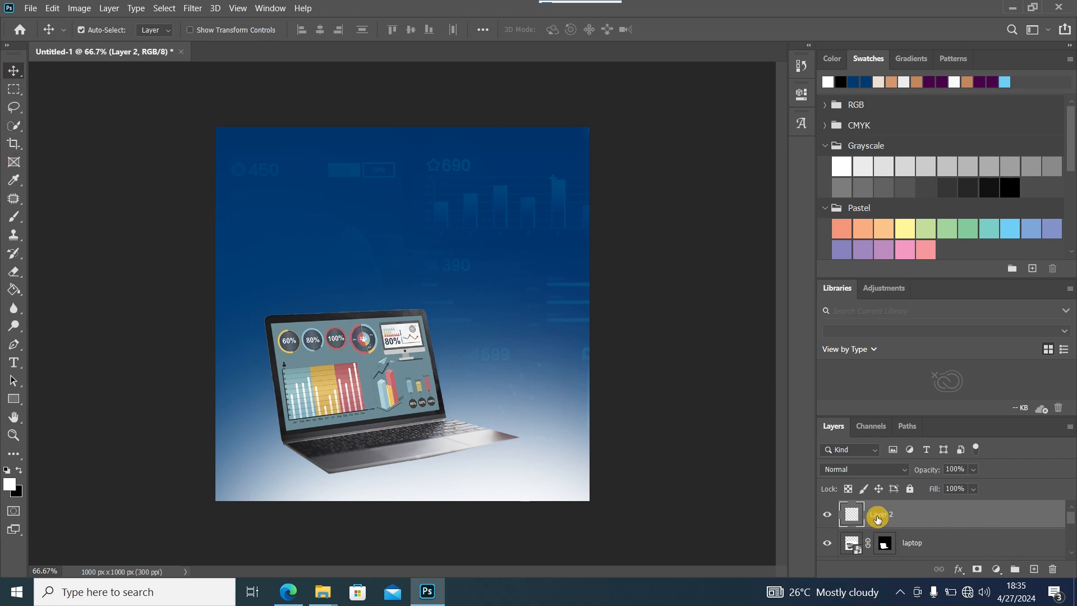
click(19, 470)
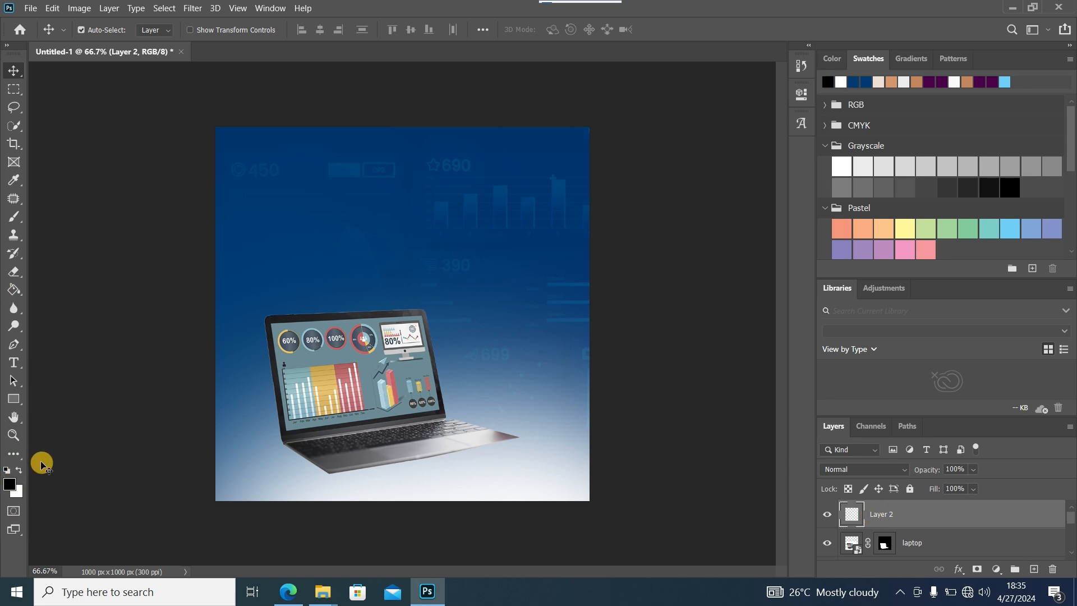
click(13, 217)
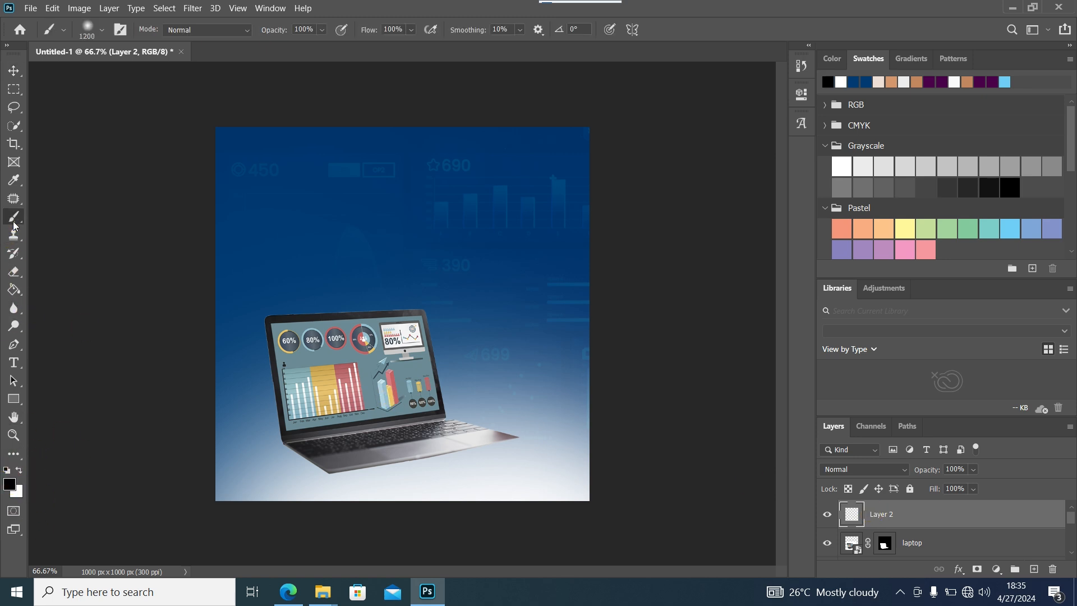
key(bracketleft)
key(bracketleft)
key(bracketleft)
key(bracketleft)
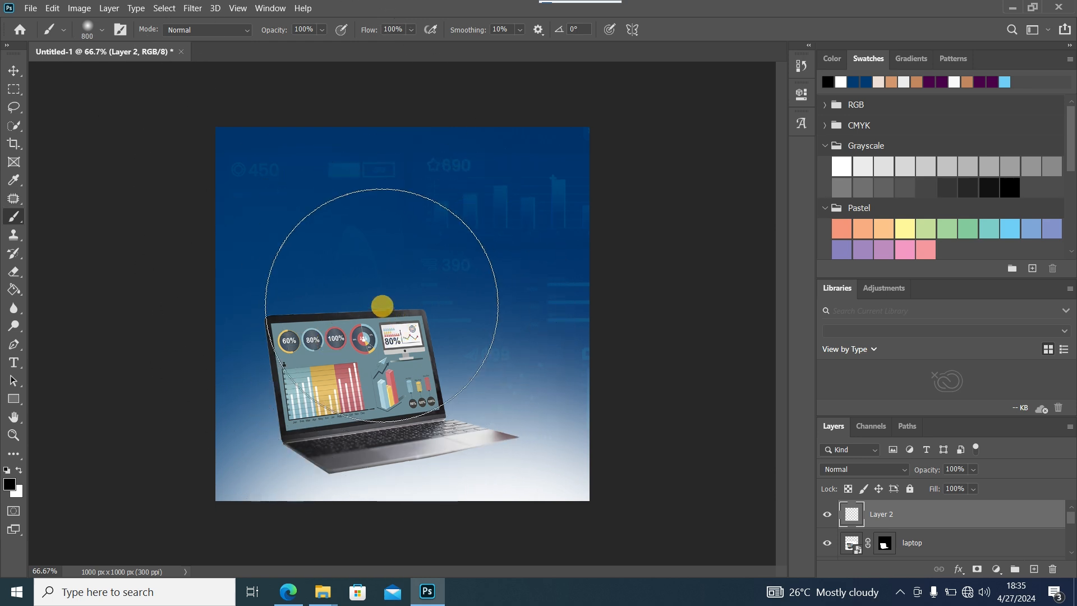
key(bracketleft)
key(bracketleft)
key(bracketleft)
key(bracketright)
key(bracketright)
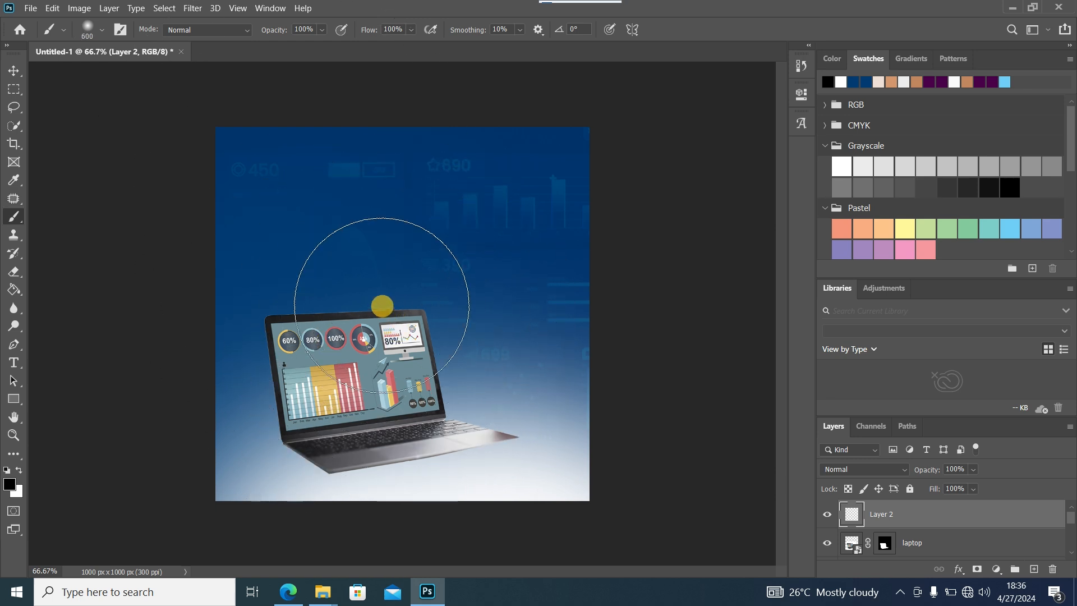
click(394, 306)
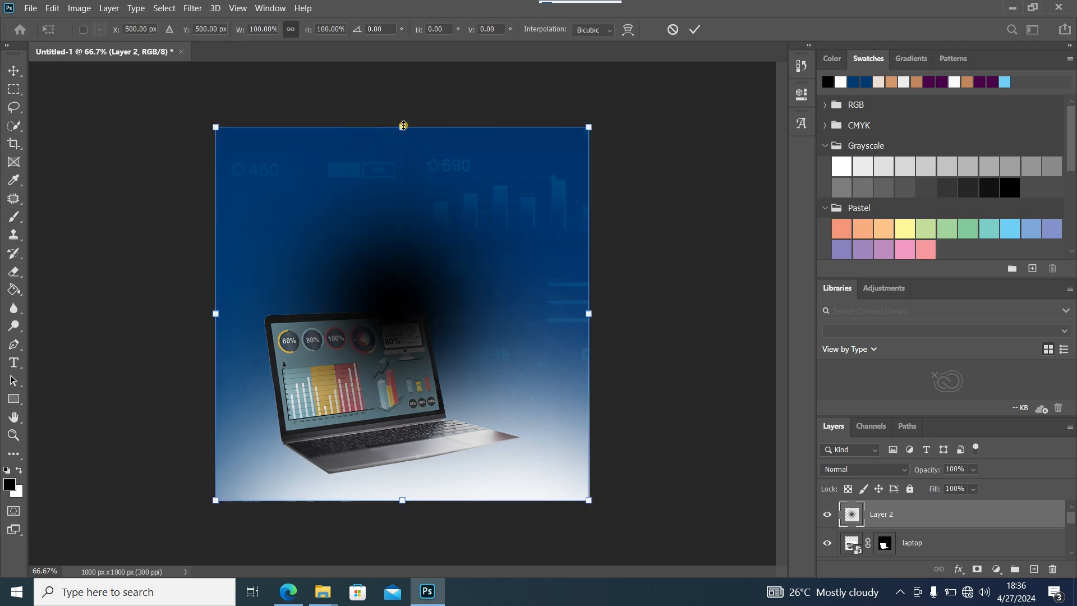
- Flatten the black dab to about 4.65% height, rotate it about -3.3°, and place it beneath the laptop's base as a shadow
drag(404, 125, 407, 481)
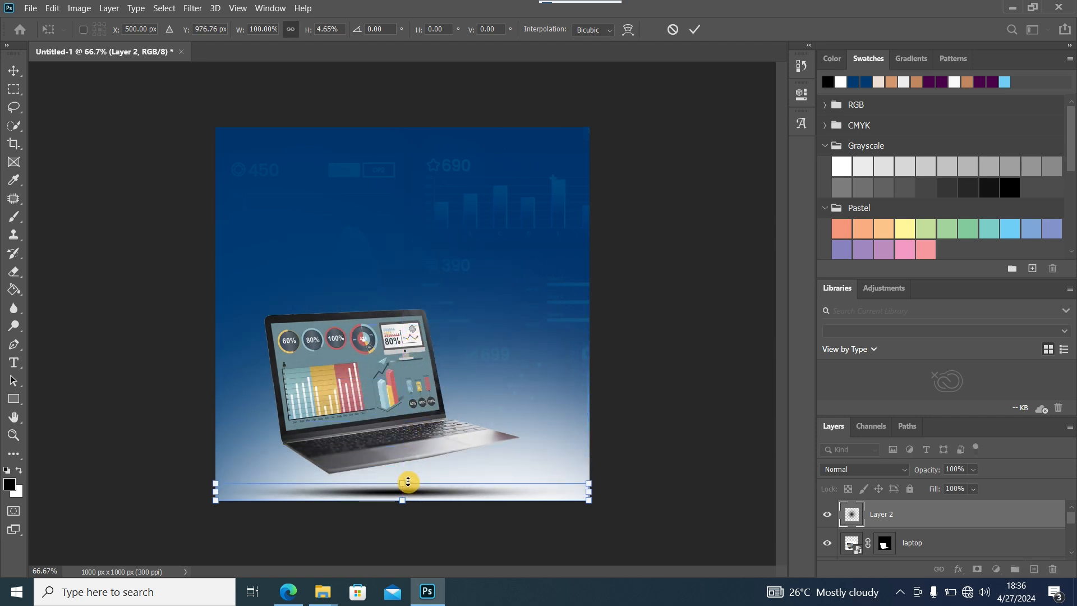
drag(607, 489, 605, 475)
drag(407, 495, 396, 477)
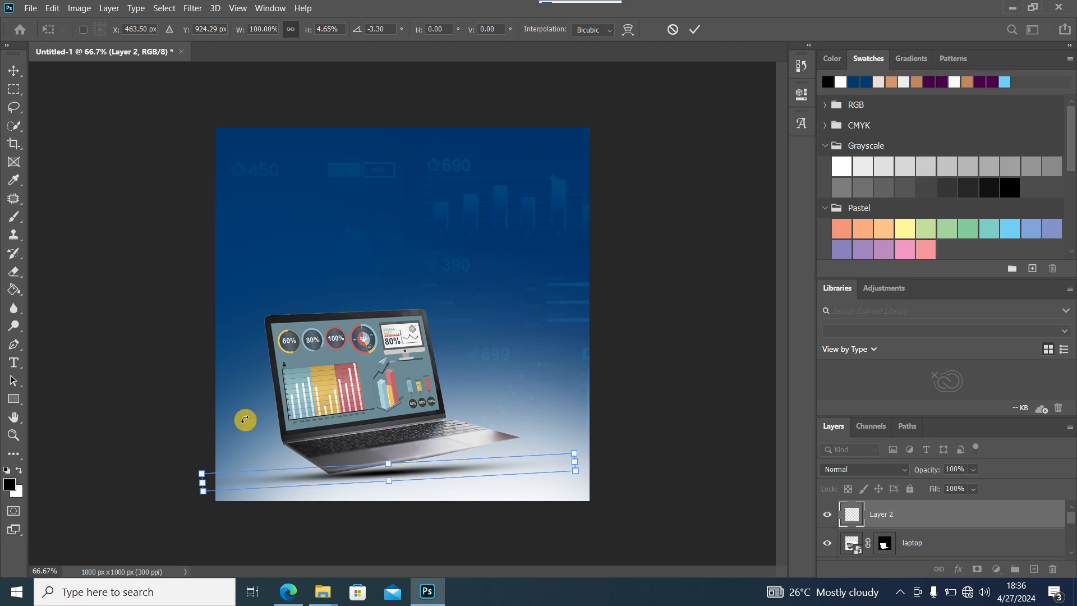
key(Up)
key(Up)
key(Up)
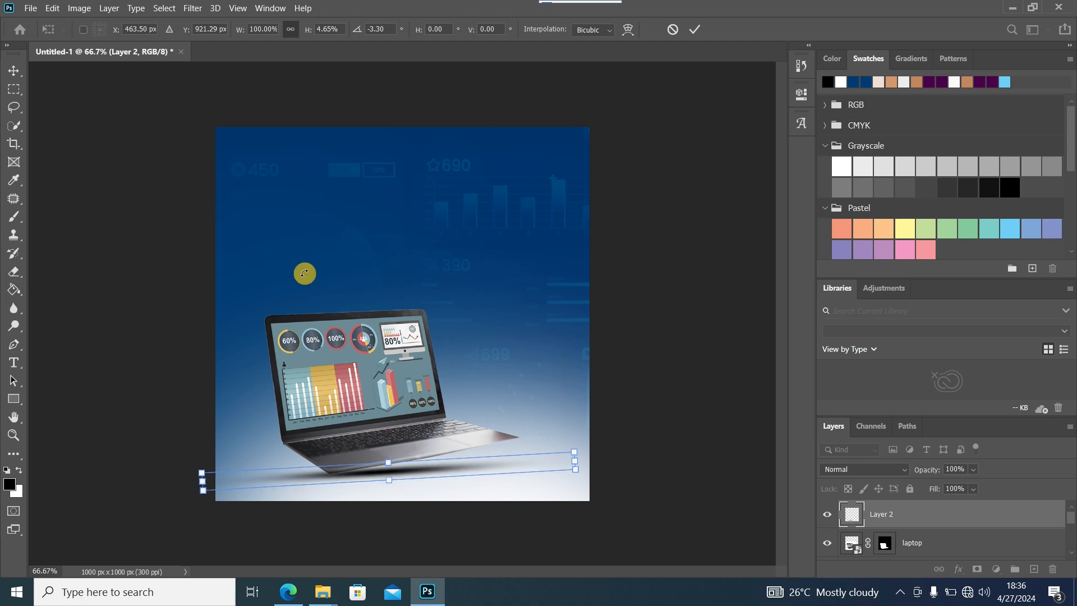
click(13, 70)
- Lower the shadow layer's opacity to 64%
click(973, 470)
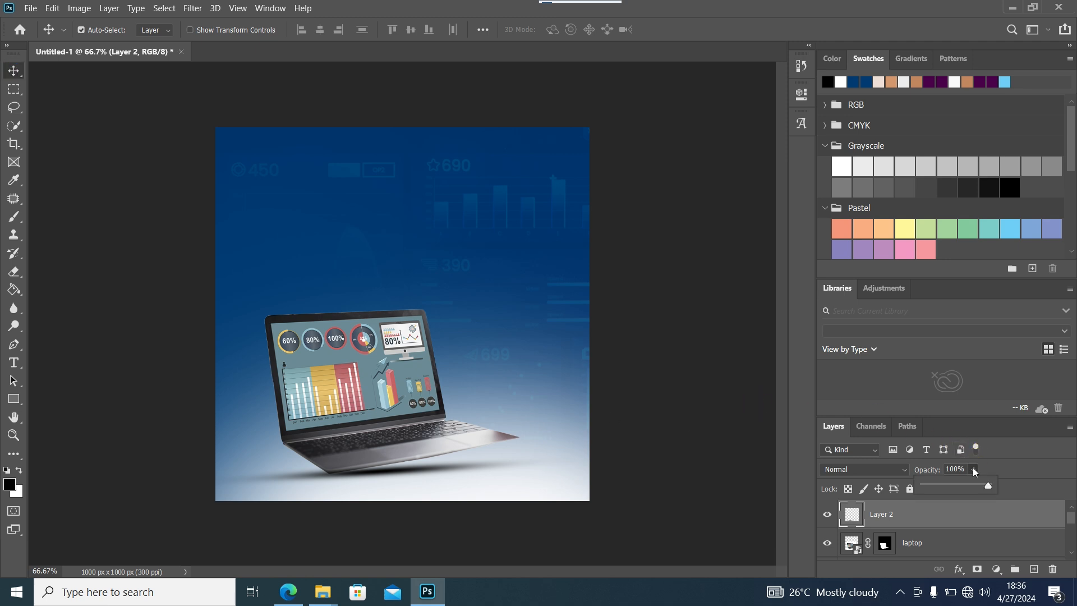
drag(969, 490, 967, 488)
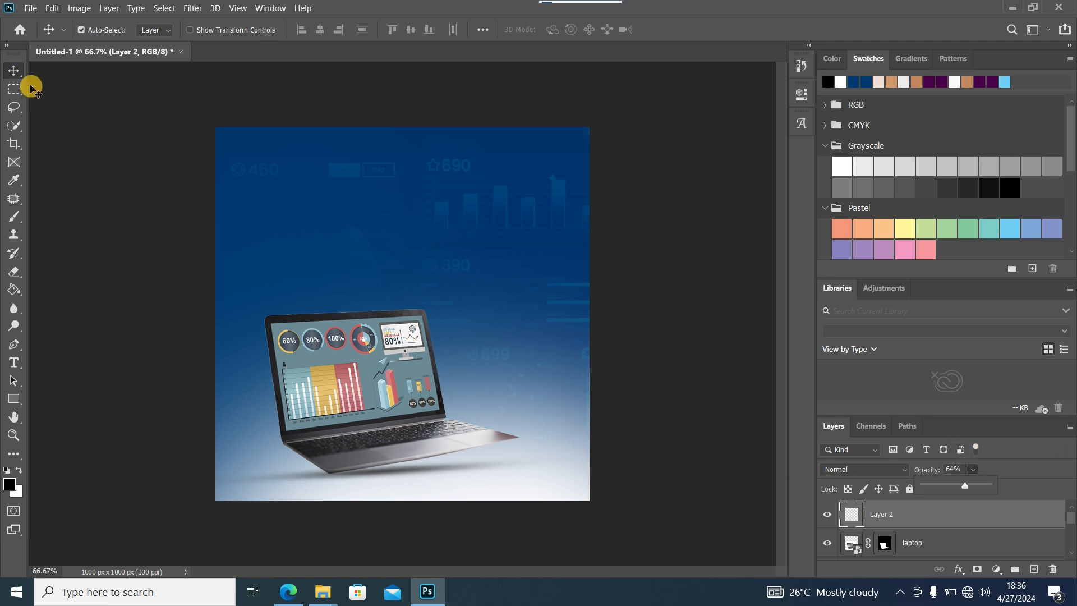
click(14, 70)
click(58, 248)
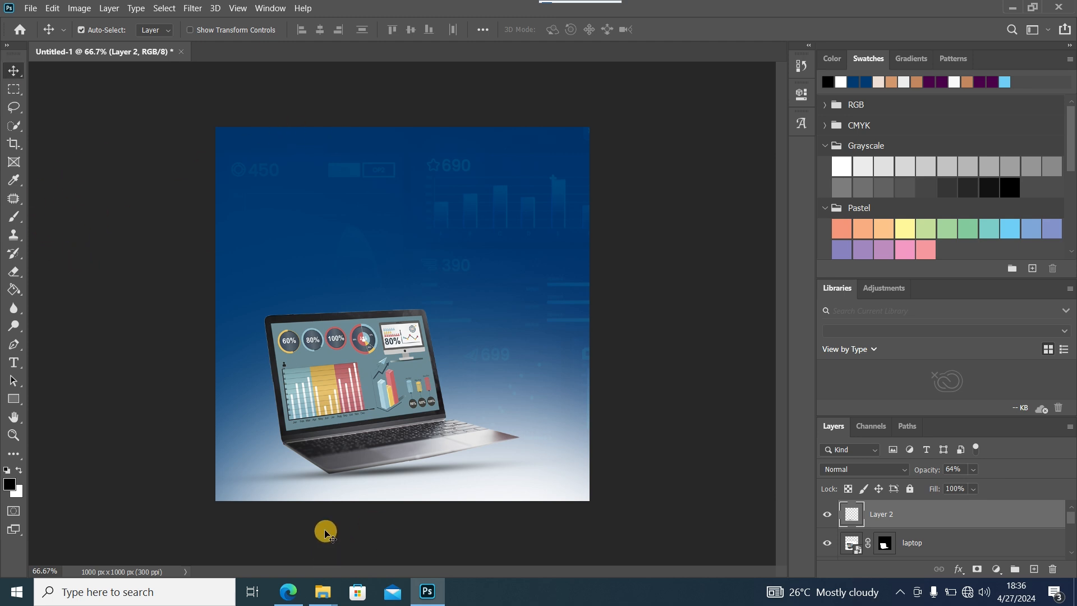
- Place the man with a laptop image from the data analysis folder into the document at its original size
mouse_move(330, 593)
click(348, 547)
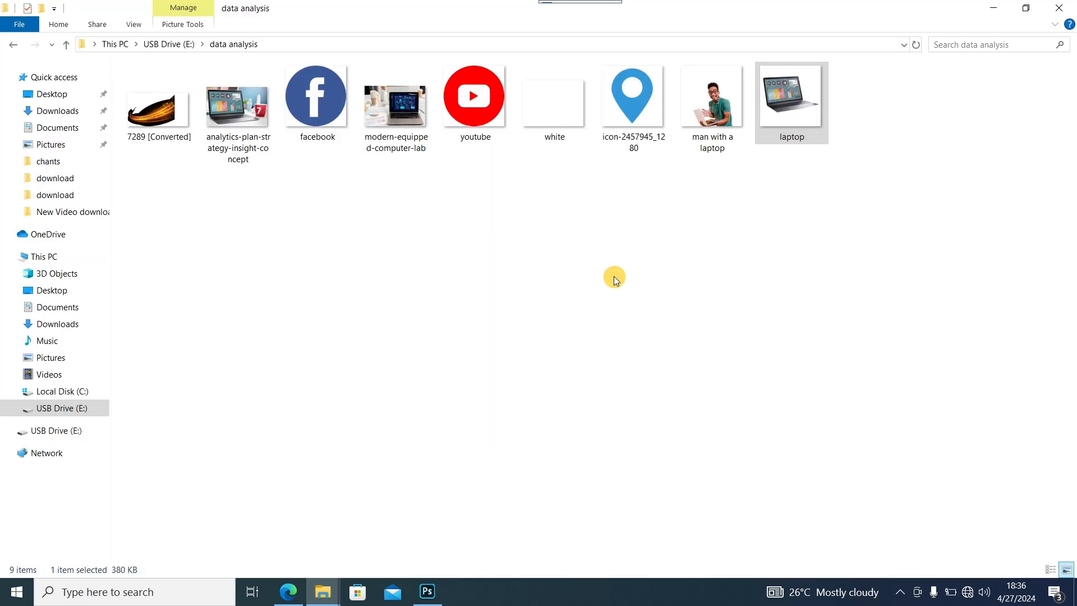
drag(696, 105, 437, 294)
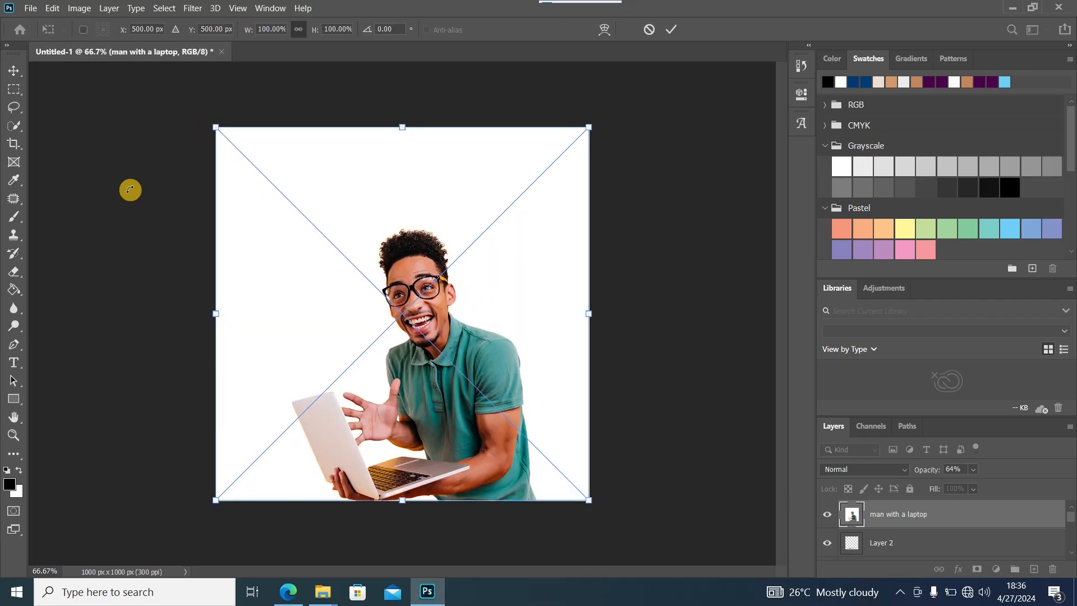
click(14, 70)
- Select the man with Select Subject, add his laptop's lid with Quick Selection, and mask out the white background
click(164, 7)
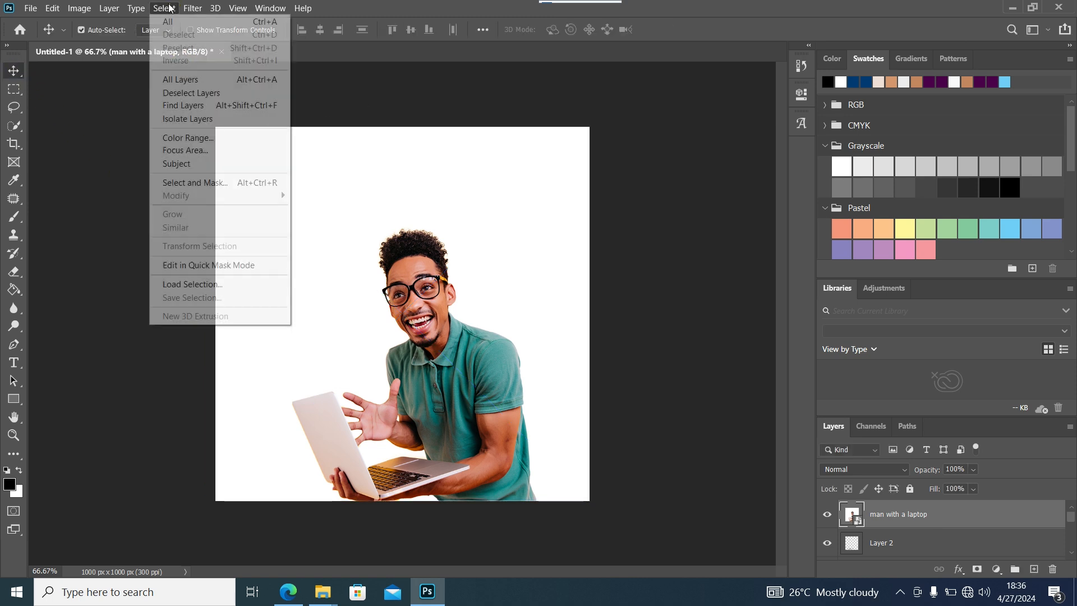
click(179, 164)
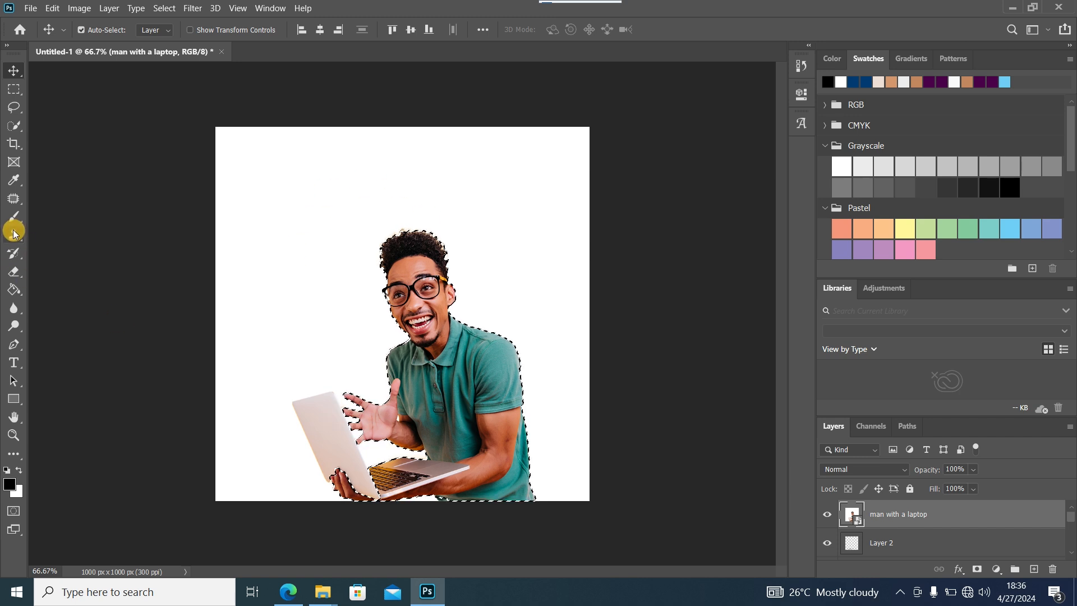
click(15, 126)
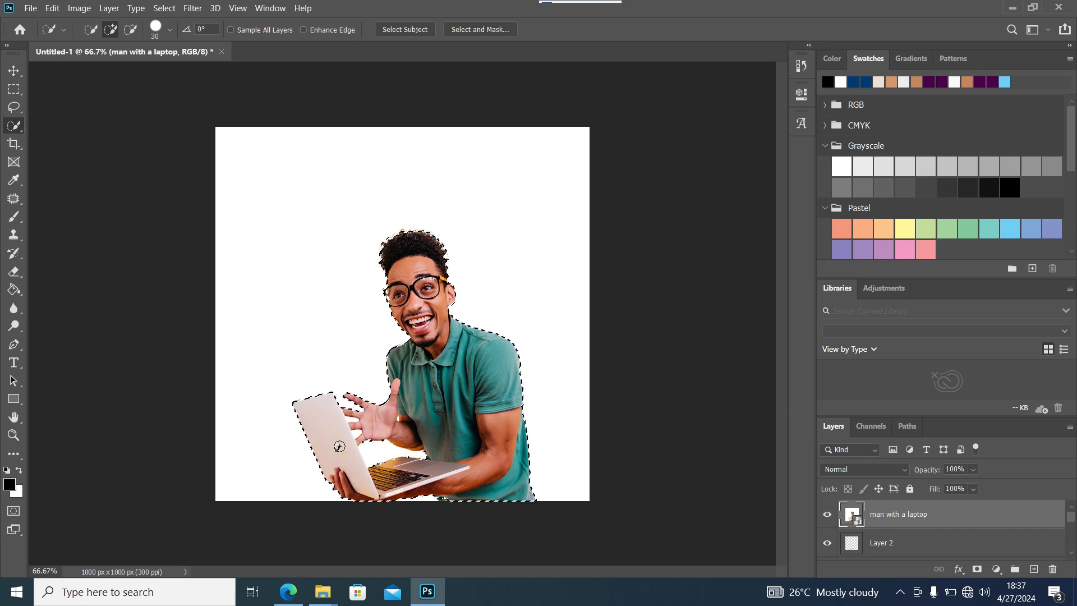
click(976, 569)
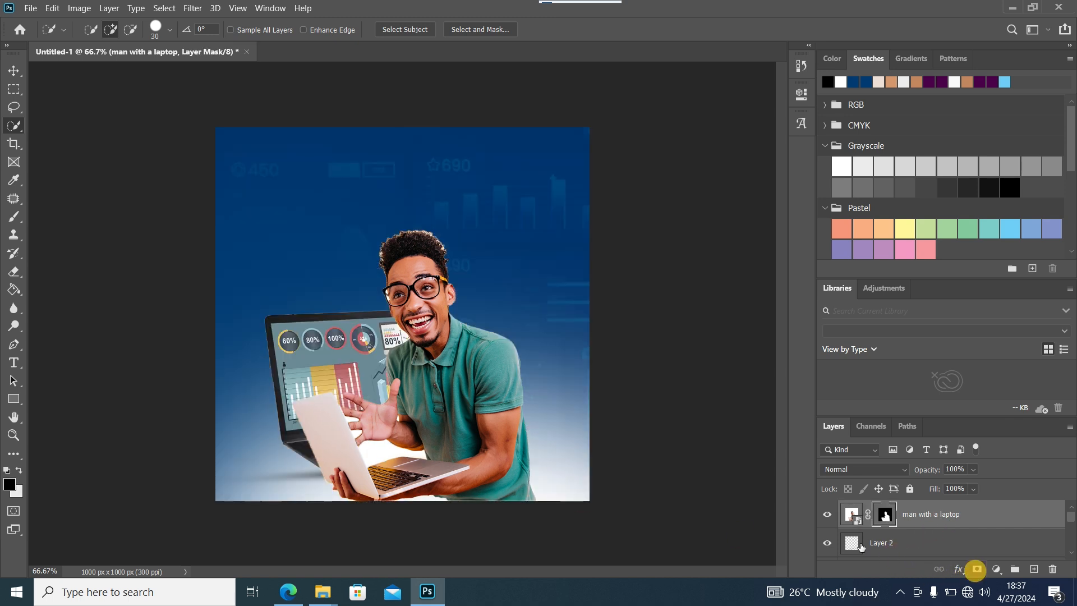
- Move the man cutout to the canvas's right edge, slightly higher, and put his layer below the shadow layer
click(14, 71)
drag(495, 429, 635, 395)
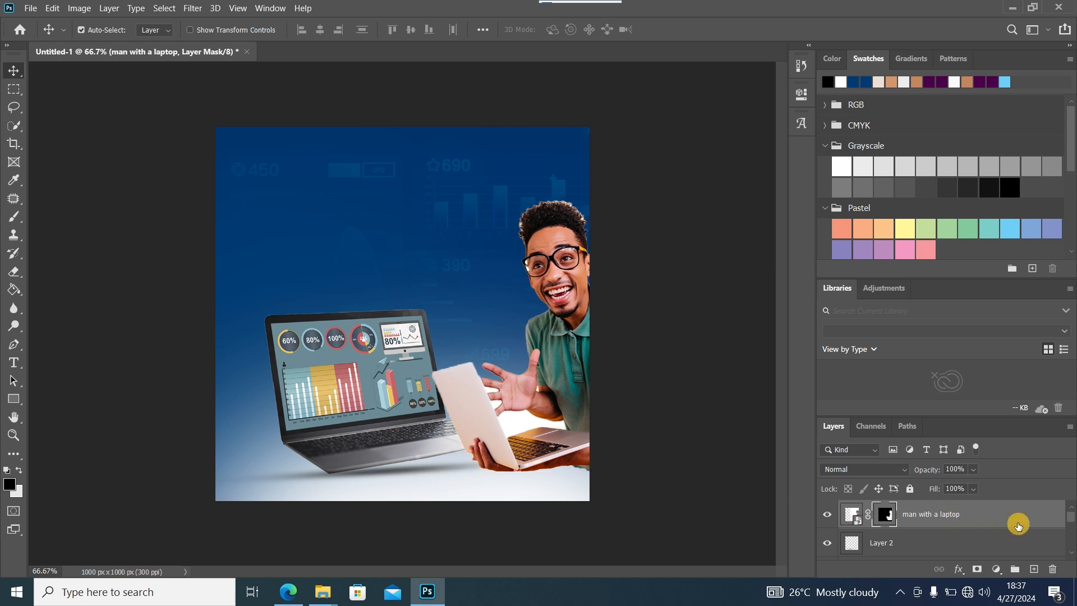
drag(1060, 521, 1035, 550)
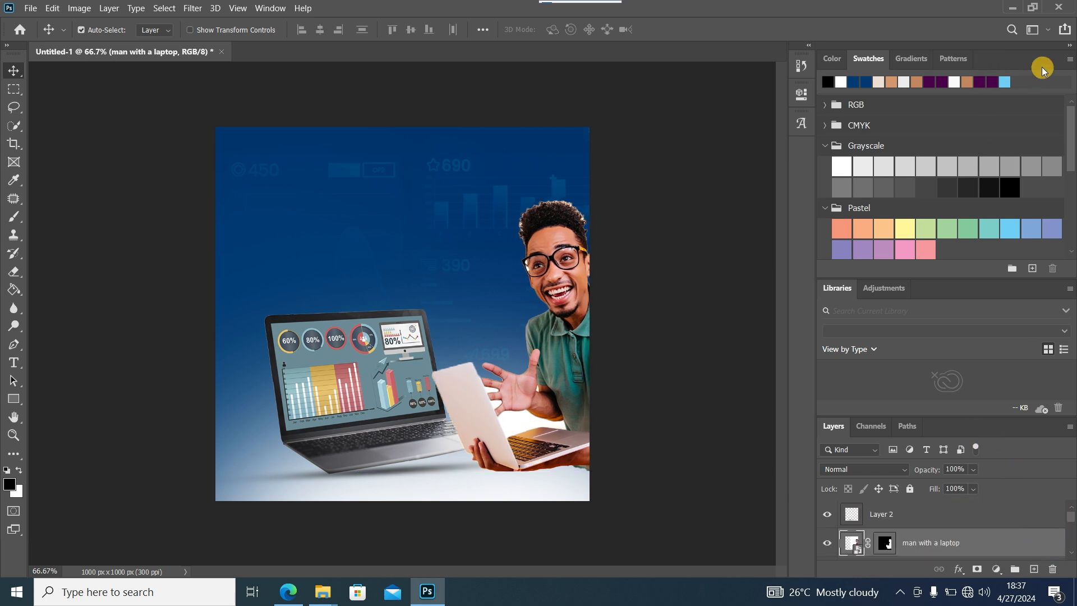
- Collapse the docked panels to icons and float the Layers panel, enlarged to fit the whole layer stack
click(1069, 48)
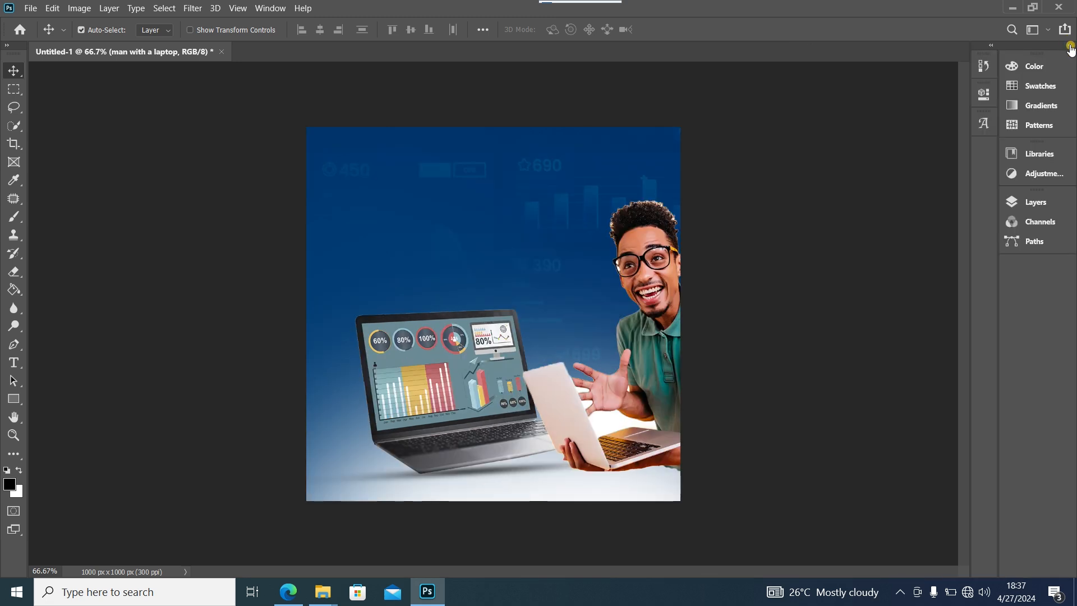
click(1047, 207)
drag(932, 355, 935, 555)
drag(957, 197, 922, 106)
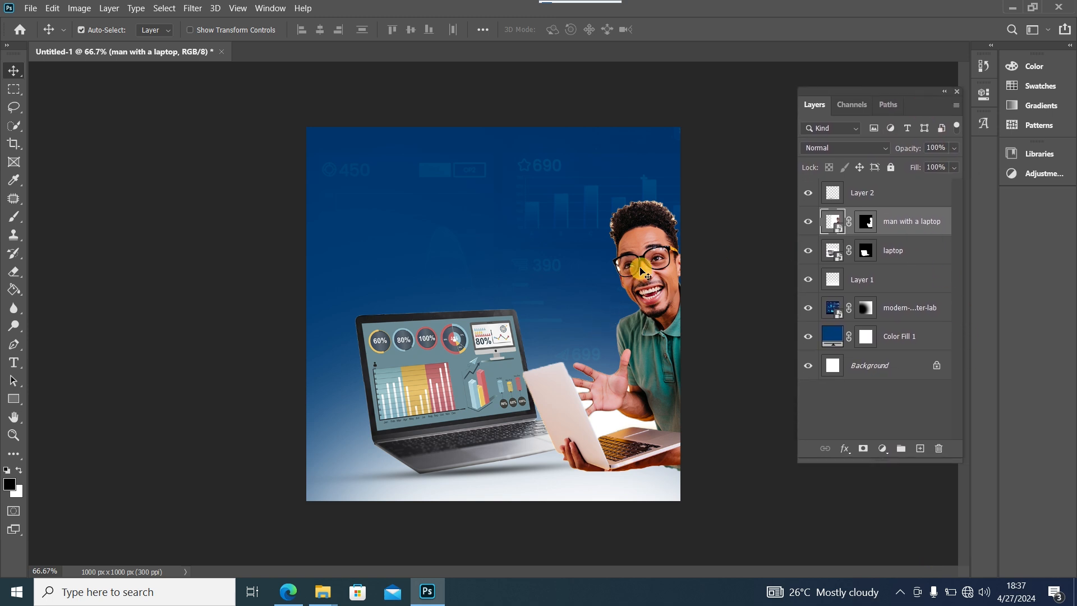
- Put the man's layer below the laptop layer and move the cutout up near the canvas's upper right corner
mouse_move(904, 221)
mouse_down()
mouse_move(895, 297)
mouse_move(904, 236)
mouse_up()
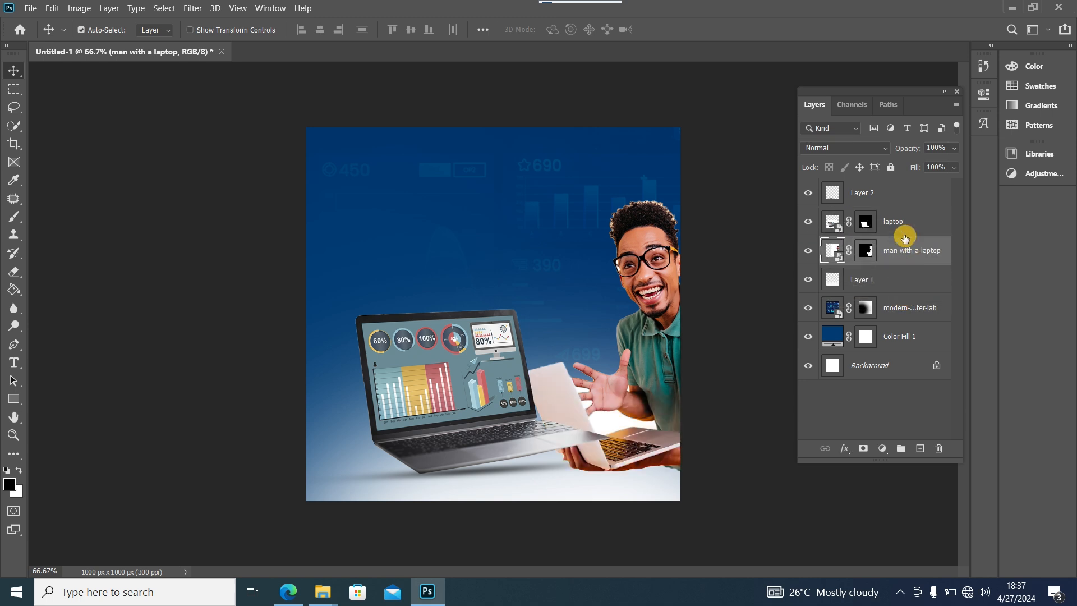
drag(641, 322, 624, 255)
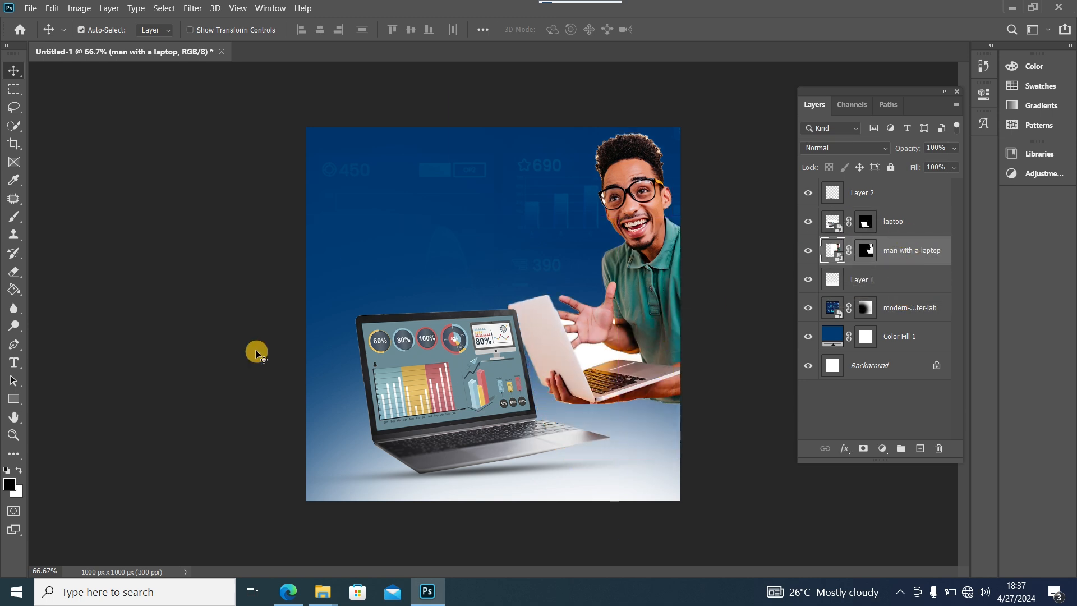
- Erase the leftover white area between the man's arms and his laptop with the Magic Eraser tool
click(17, 271)
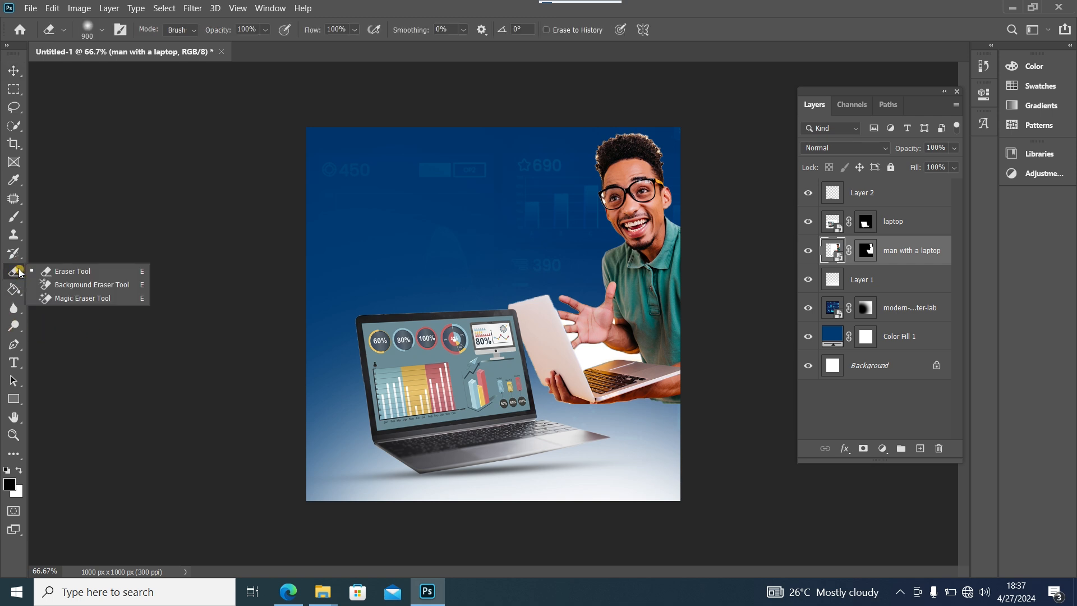
click(68, 294)
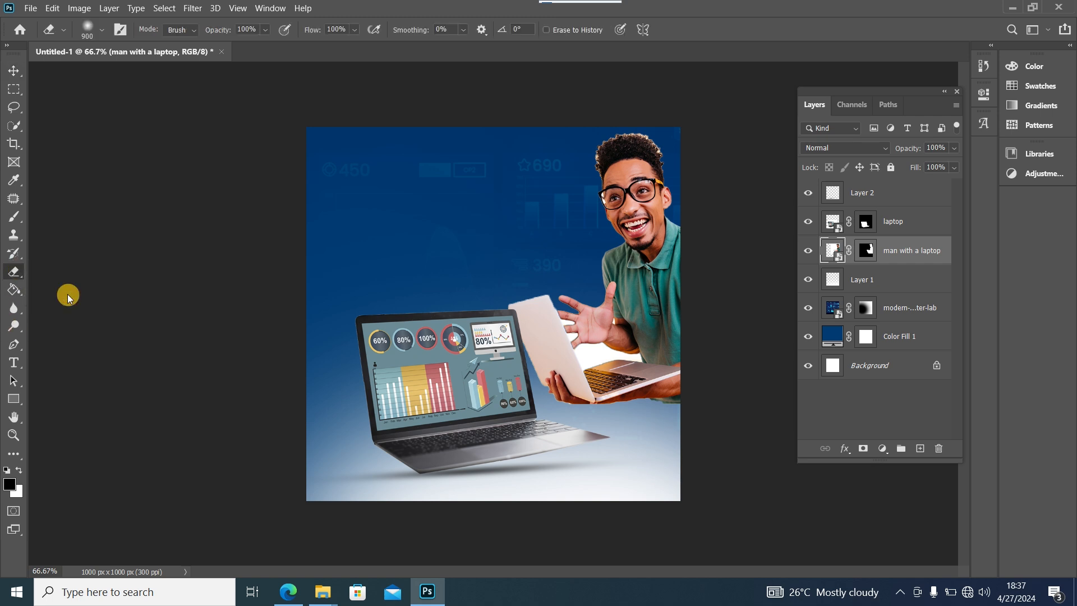
click(593, 357)
click(547, 245)
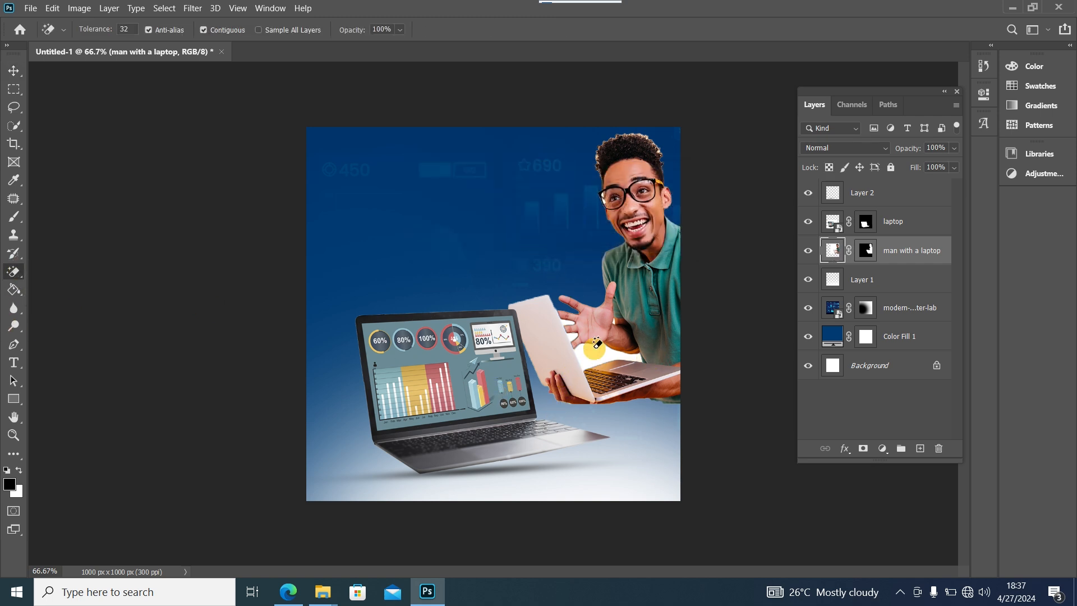
click(594, 354)
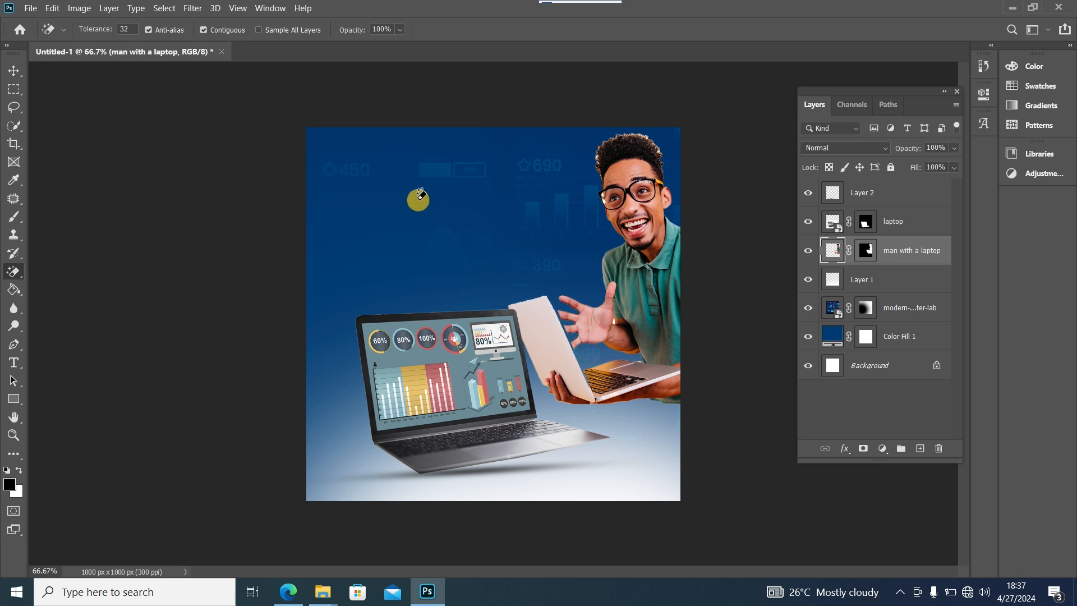
- Enlarge the man cutout with Free Transform and shift it so he runs partly off the canvas's right edge
click(13, 70)
drag(616, 252, 698, 298)
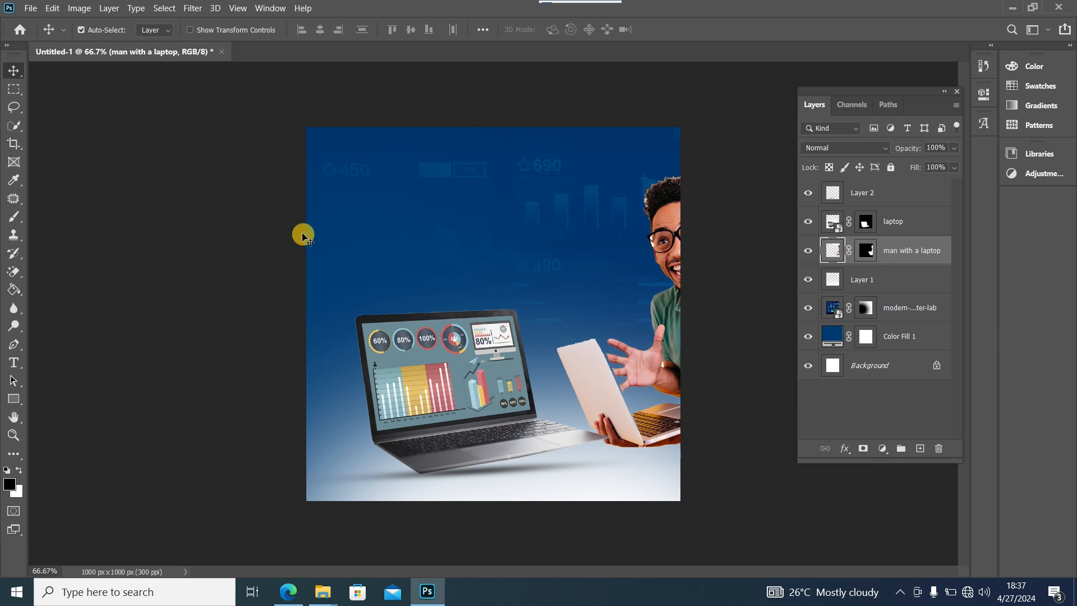
key(ctrl+t)
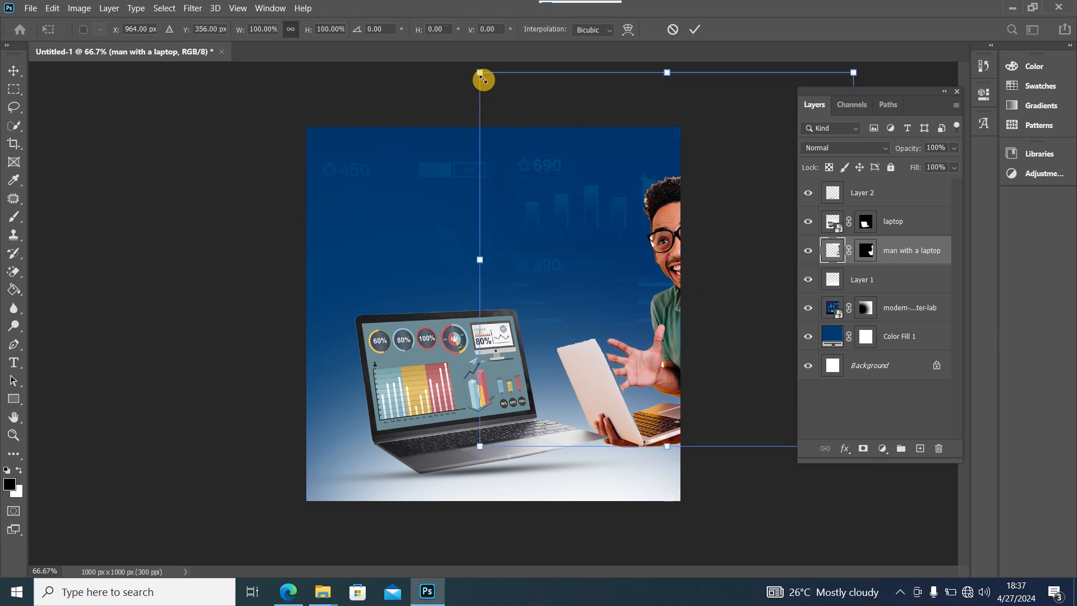
drag(482, 78, 173, 10)
drag(612, 272, 725, 301)
click(13, 70)
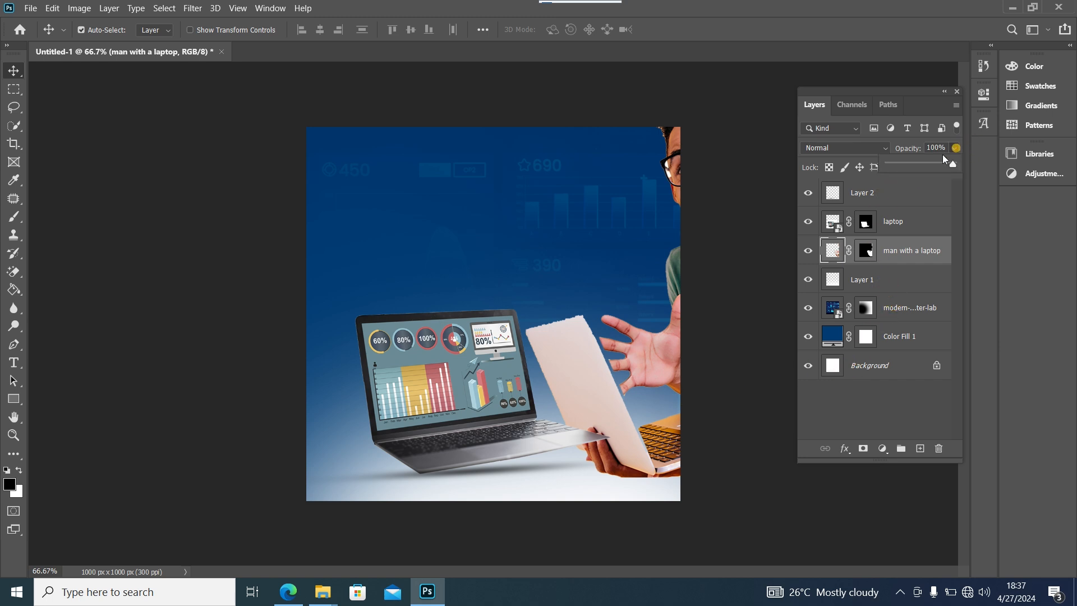
- Lower the opacity of the man's layer to 20%
drag(907, 162, 901, 162)
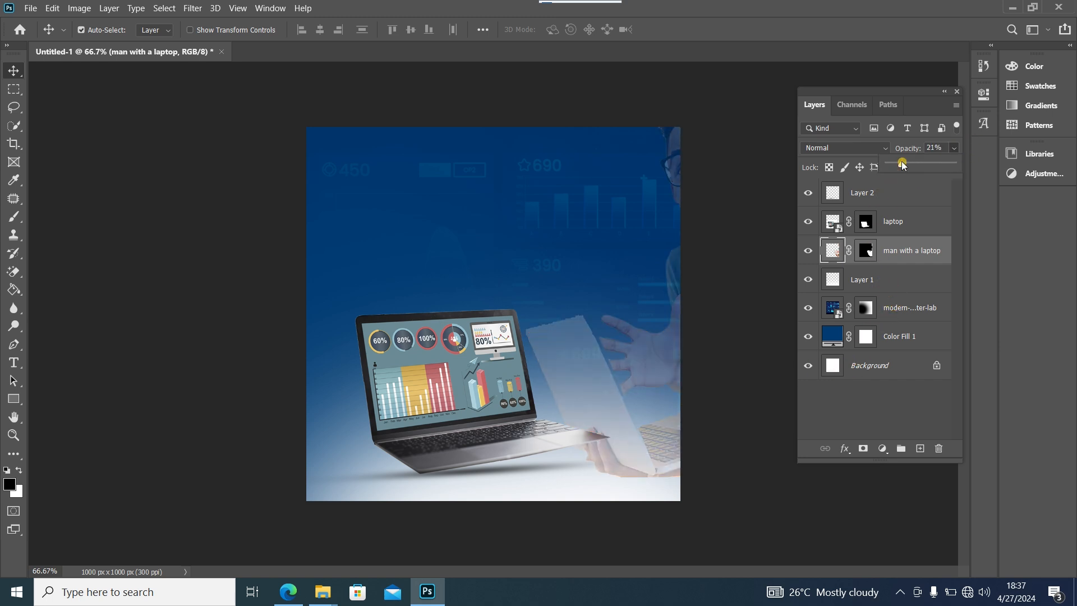
drag(904, 164, 902, 163)
click(16, 73)
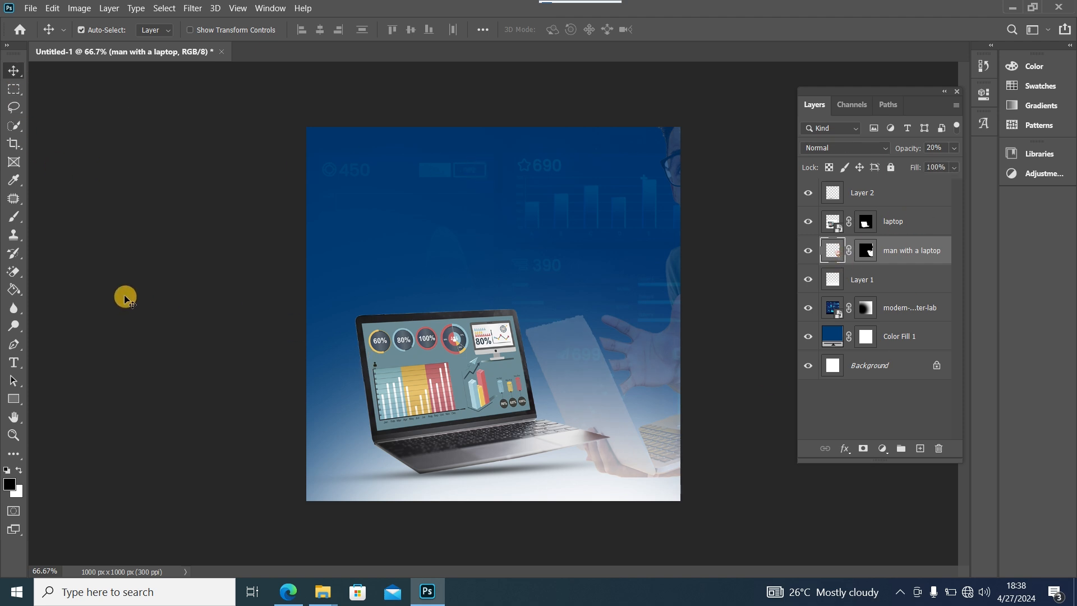
- Set the foreground colour for the text to the bright yellow e1d332, starting from the yellow on the laptop's chart
click(14, 363)
click(10, 484)
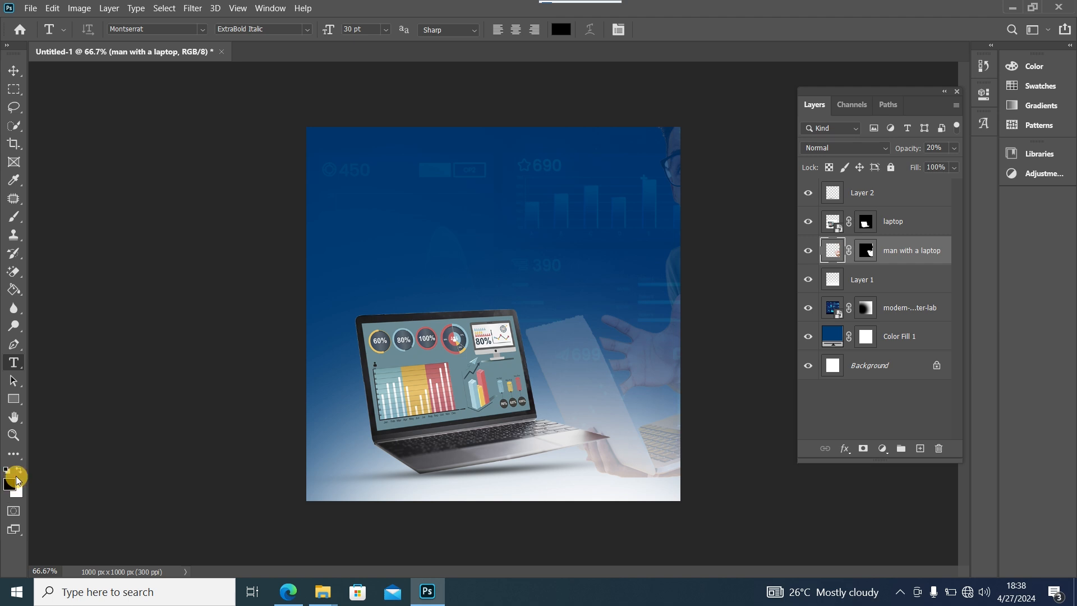
click(13, 486)
click(417, 380)
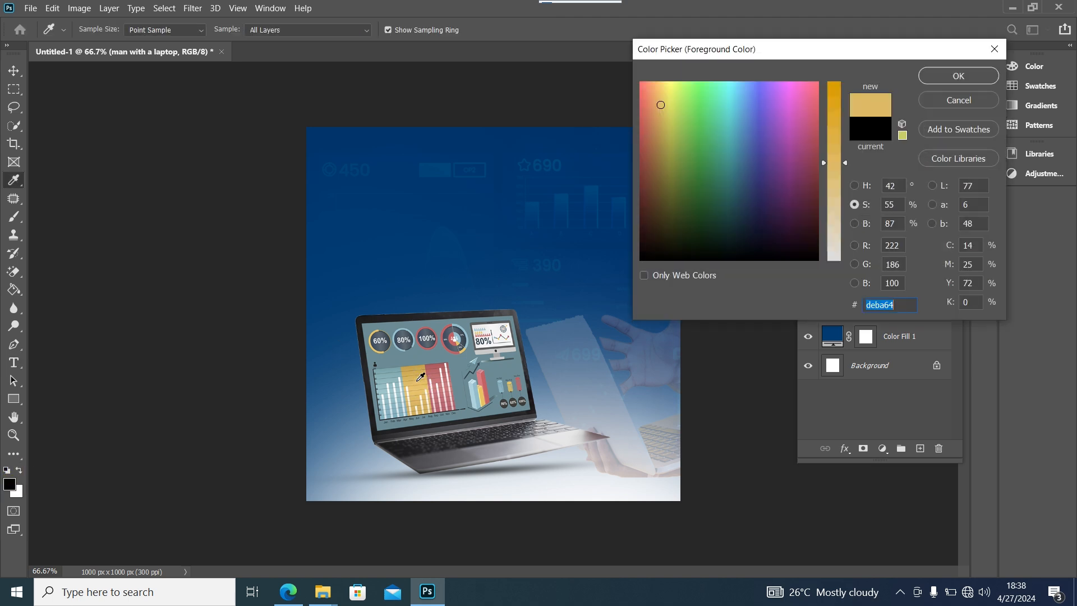
click(668, 102)
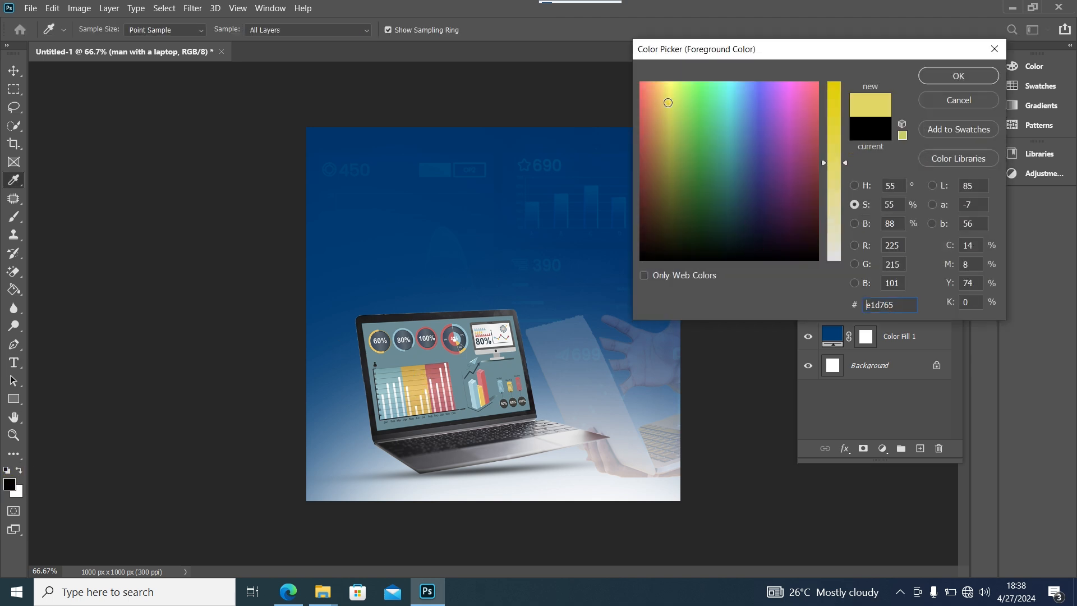
drag(851, 163, 838, 120)
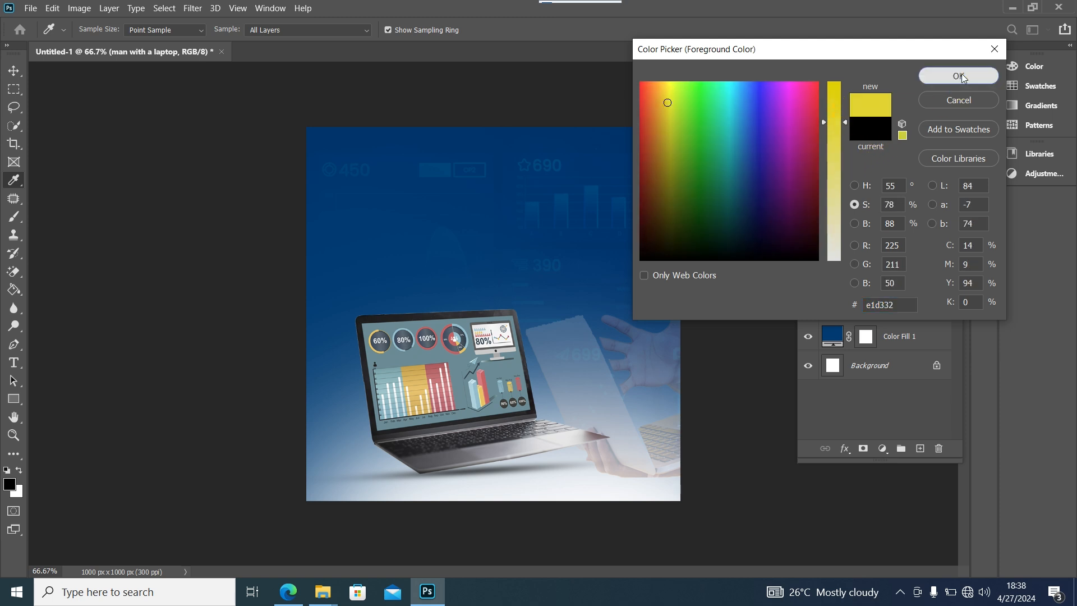
click(958, 75)
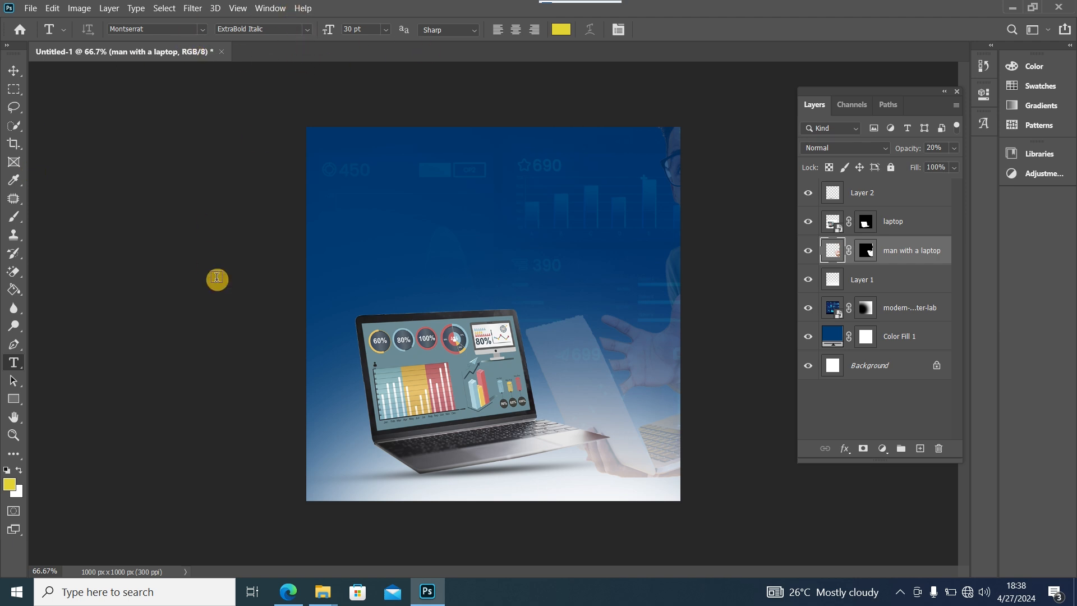
- Add the text "Data analysis" on two lines above the laptop in Montserrat ExtraBold Italic, 30 pt
click(369, 238)
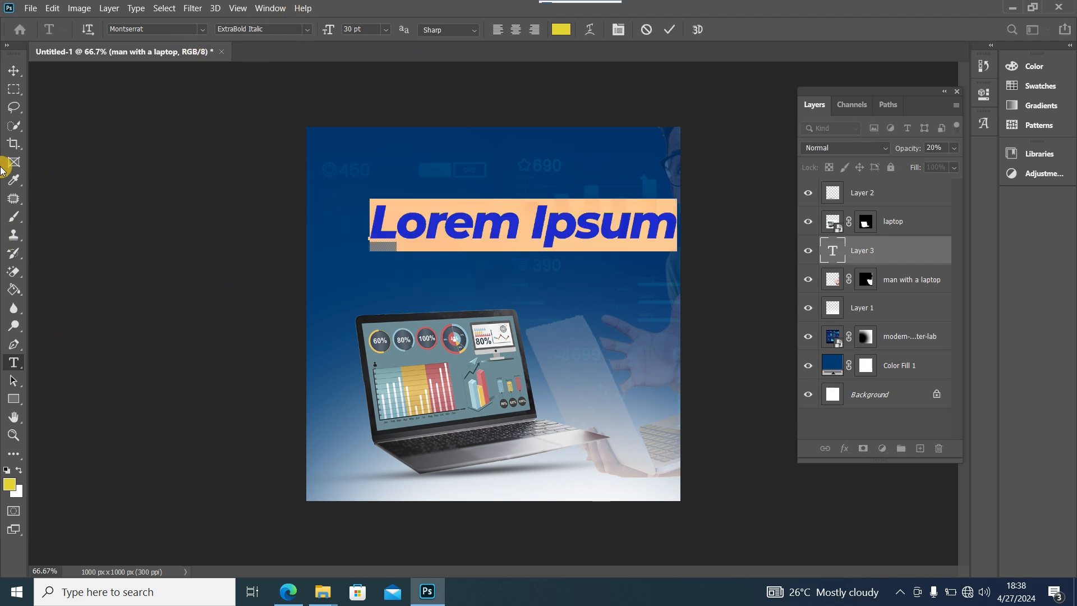
text(Data)
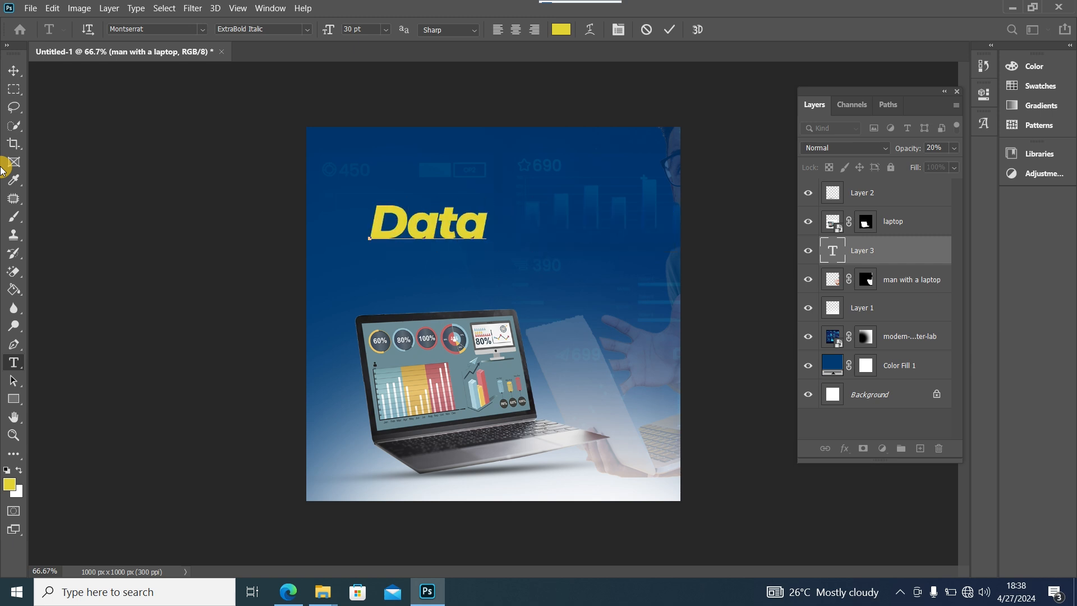
key(Return)
text(andlysis)
- Increase the line spacing of the whole title until its two lines no longer overlap
key(ctrl+a)
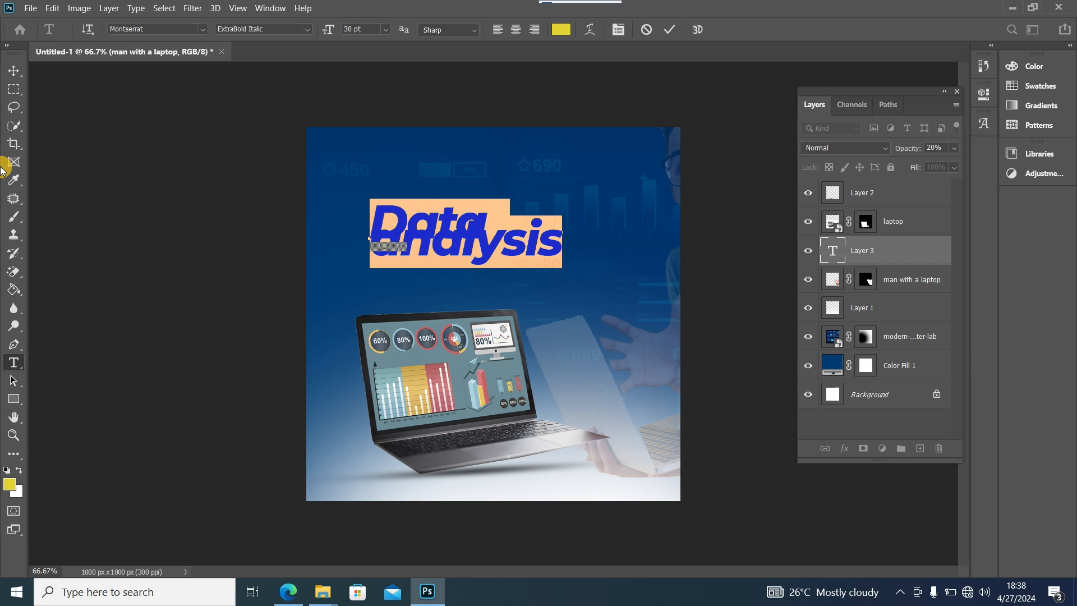
key(alt+Down)
key(alt+Down)
key(alt+Down)
key(alt+Down)
key(alt+Down)
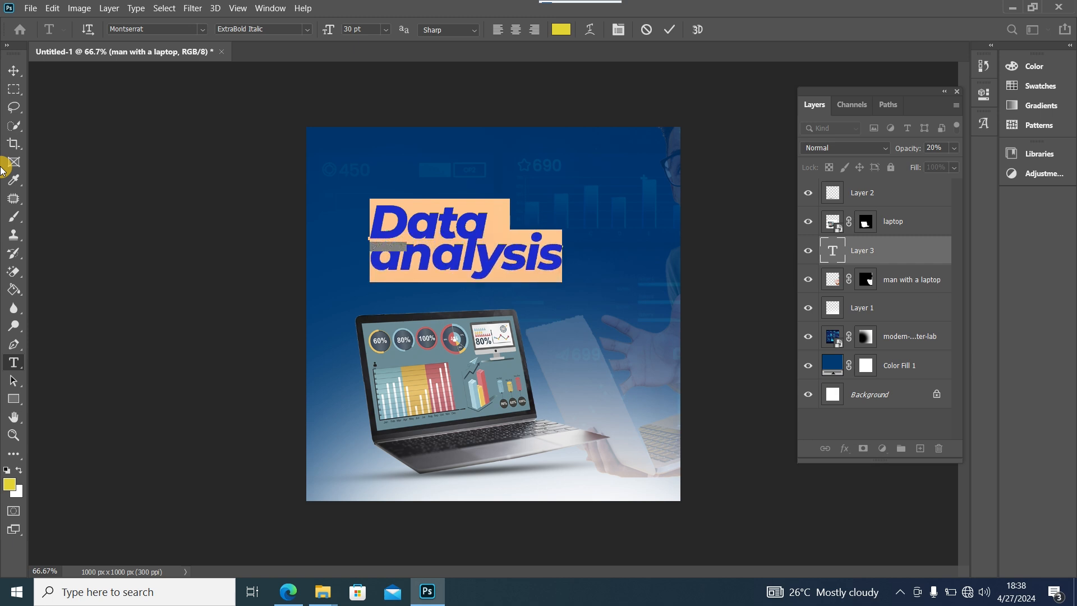
key(alt+Down)
key(alt+Down)
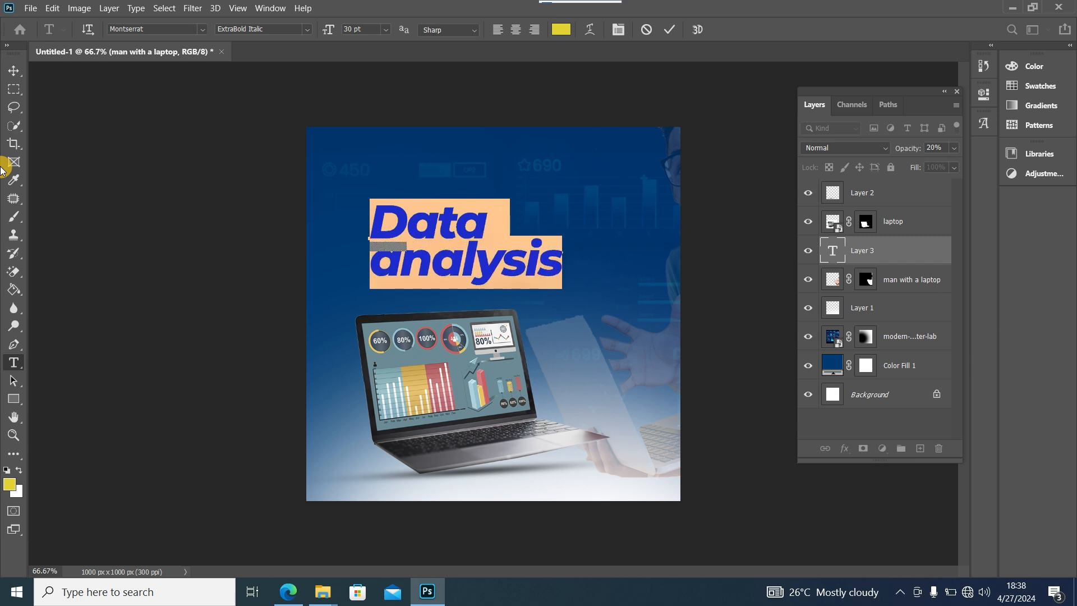
click(16, 70)
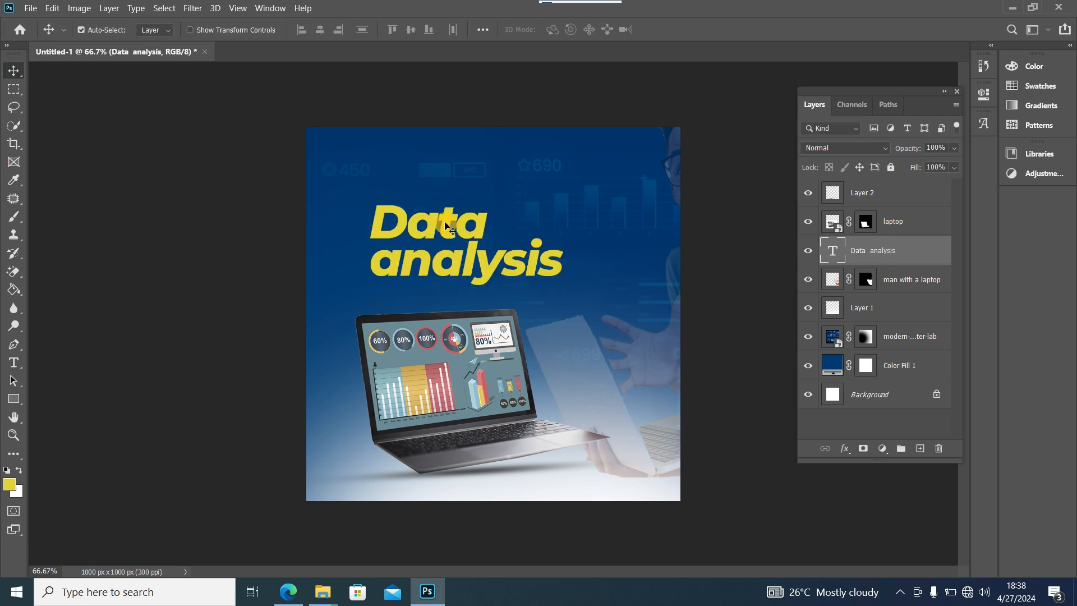
- Scale the title down to about 77%, tilt it about -6.8°, and move it up and slightly left
key(ctrl+t)
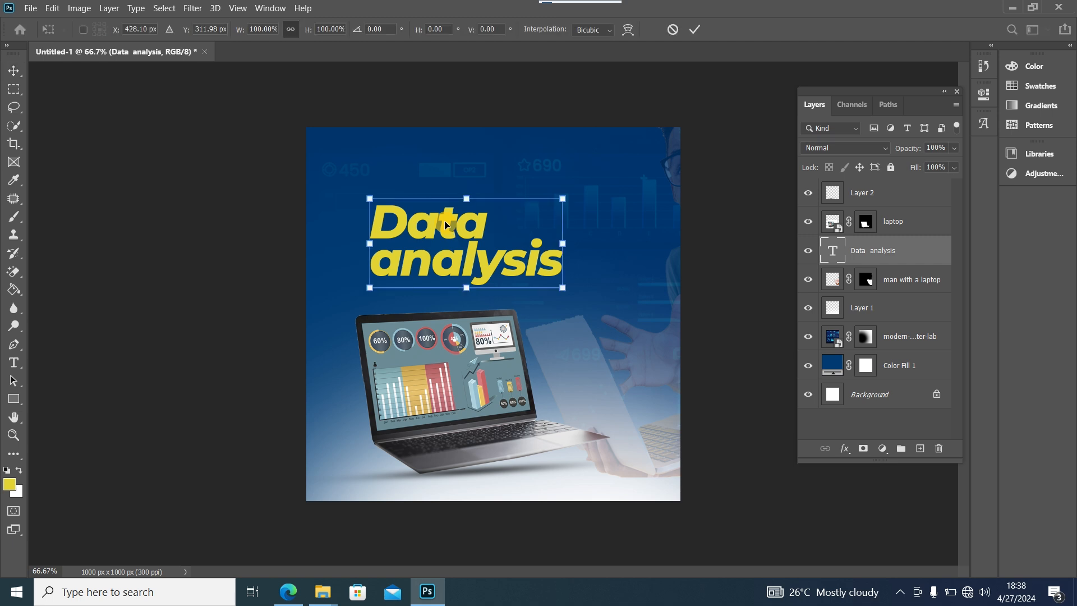
drag(563, 198, 538, 215)
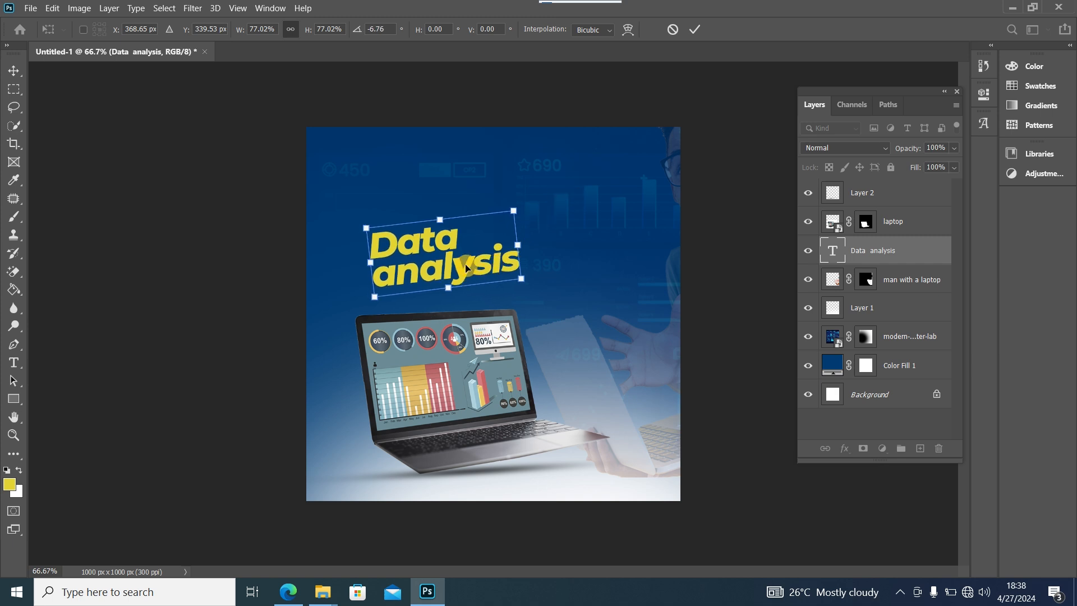
drag(465, 268, 453, 238)
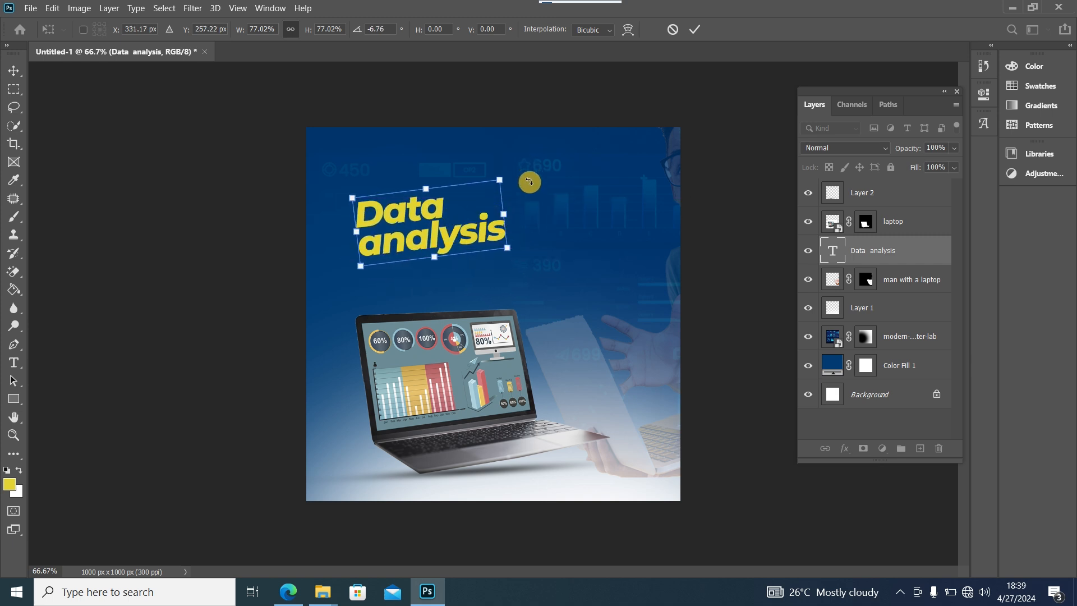
drag(500, 181, 505, 179)
drag(432, 242, 428, 236)
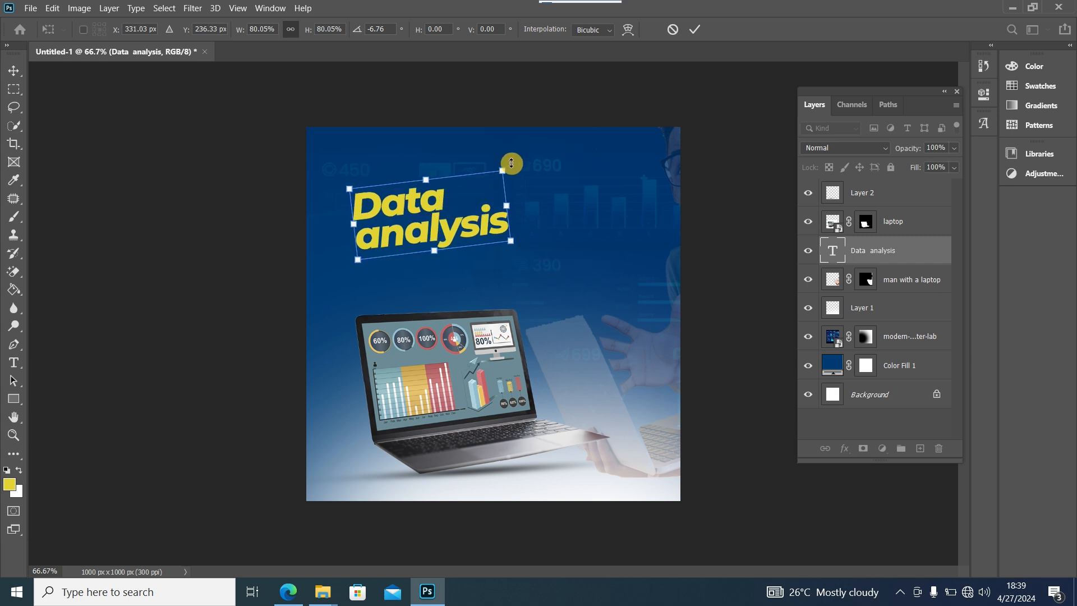
click(14, 70)
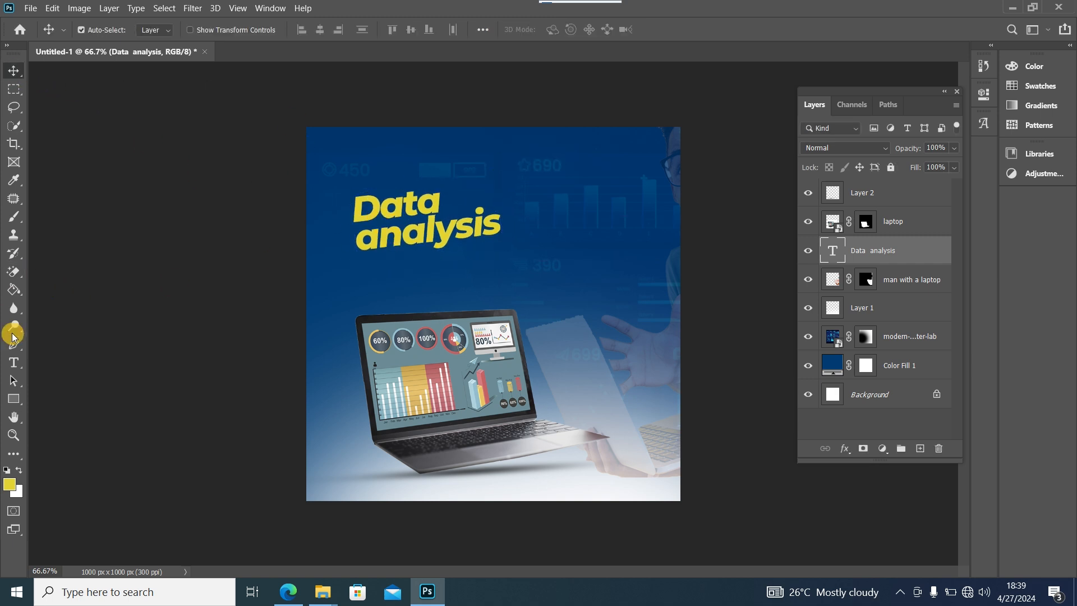
- Add a separate text line "seminar" directly below the "Data analysis" title
click(14, 362)
click(356, 277)
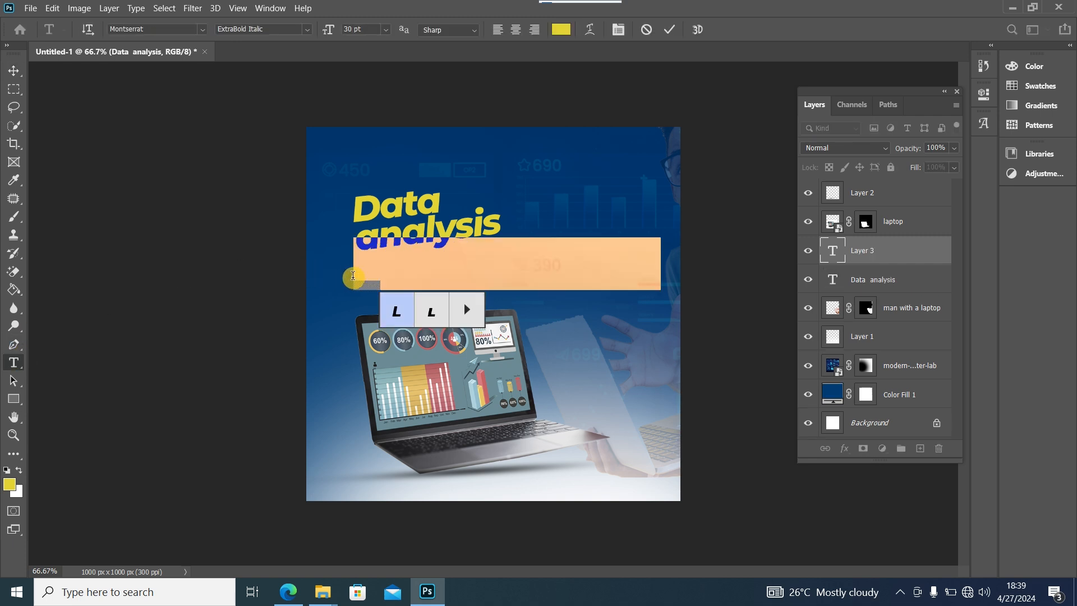
text(S)
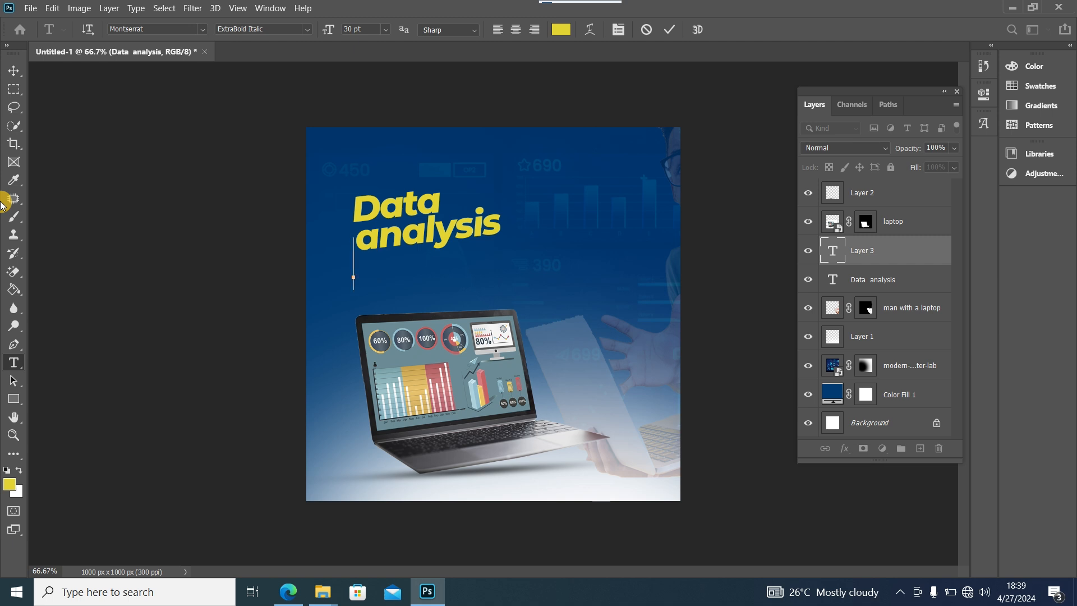
text(seminar)
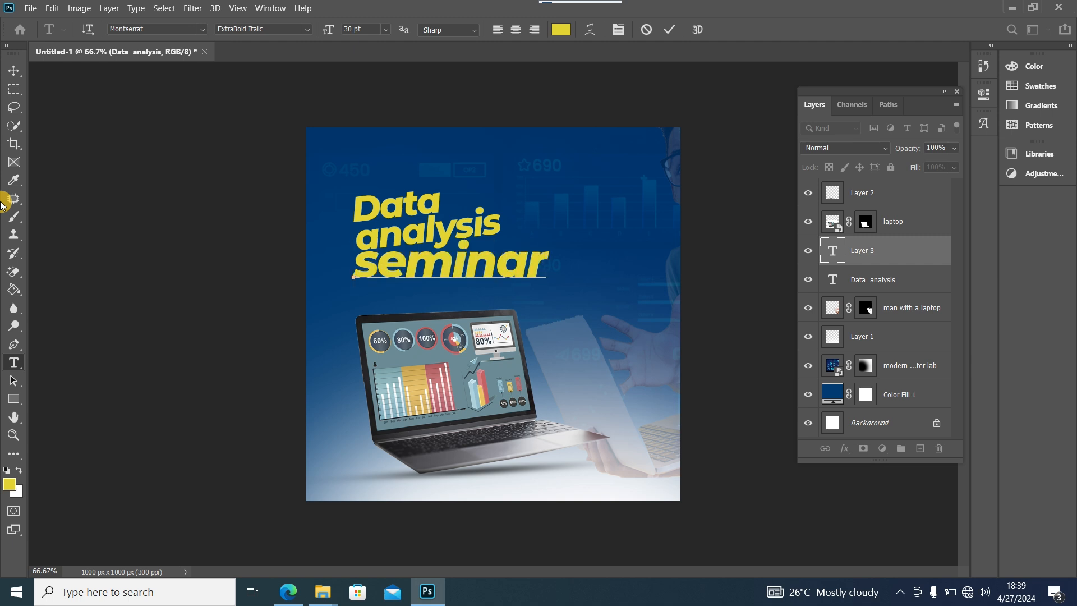
- Change the "seminar" text to Montserrat Regular at 16 pt
key(ctrl+a)
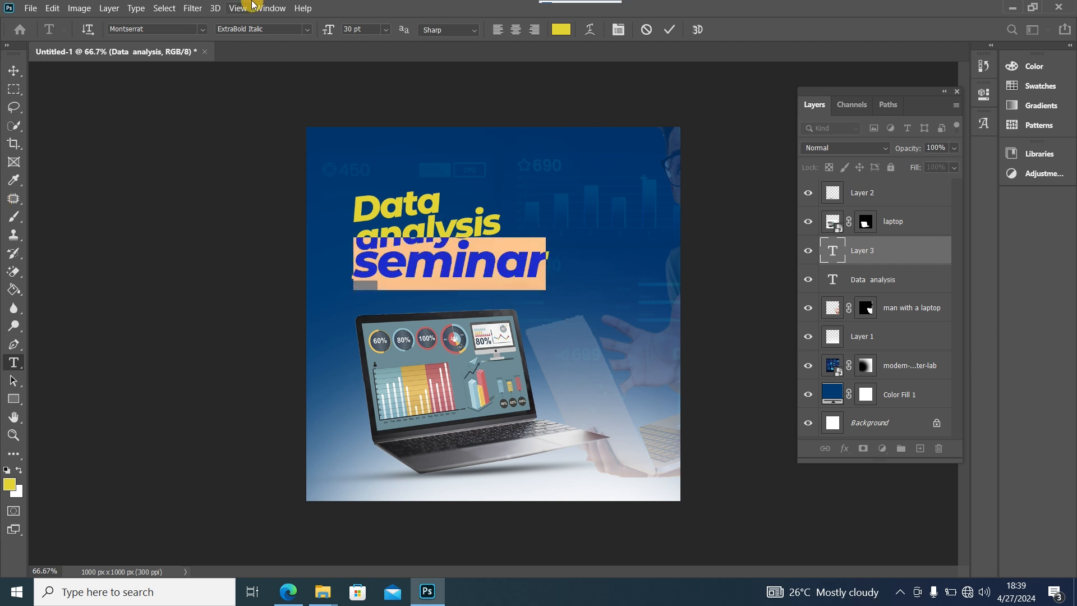
click(310, 30)
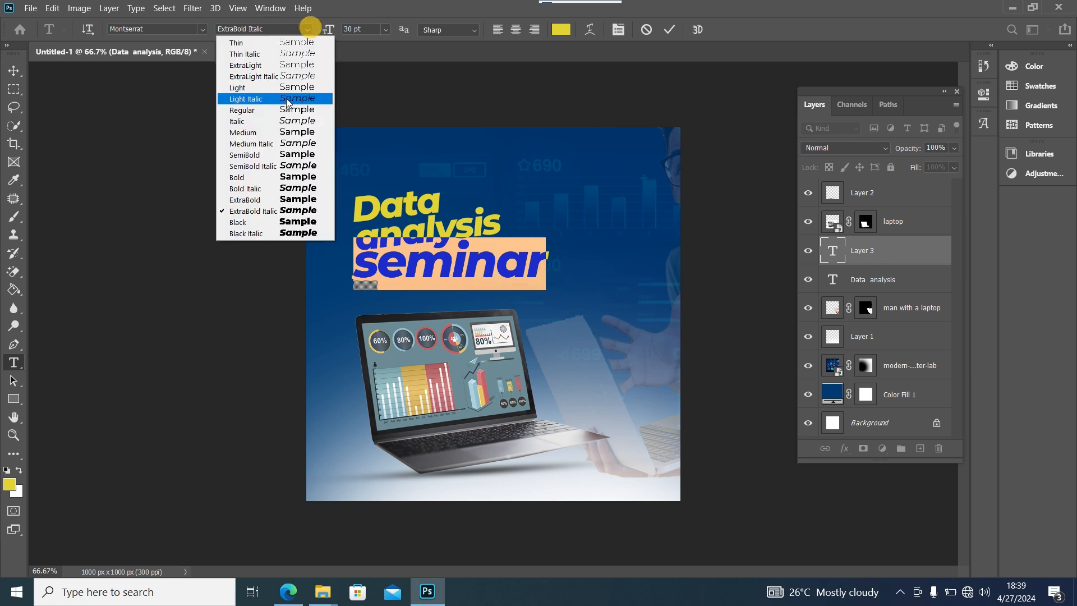
click(282, 110)
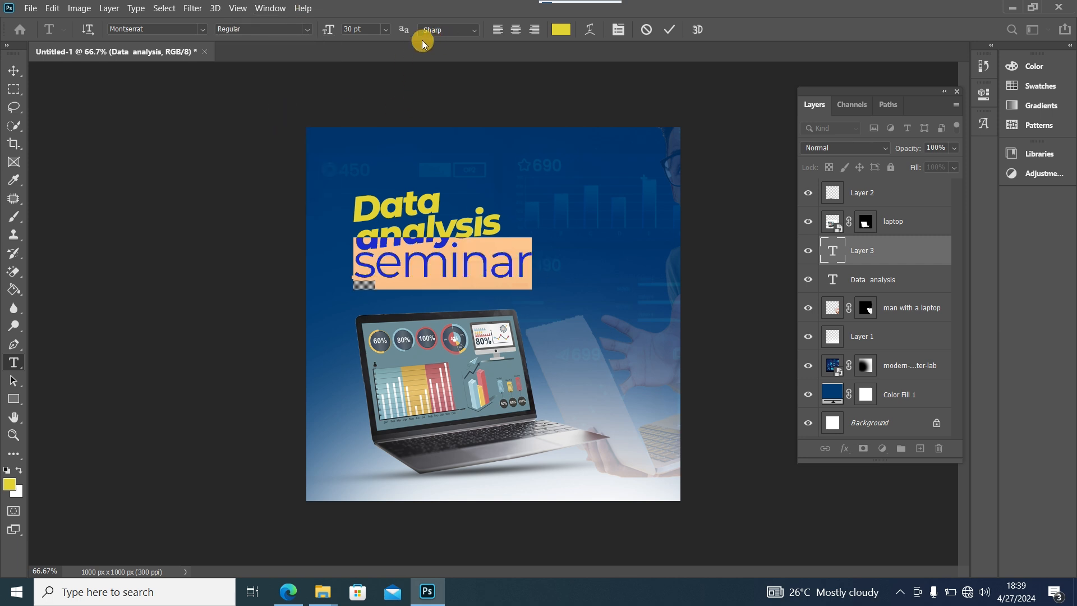
click(384, 31)
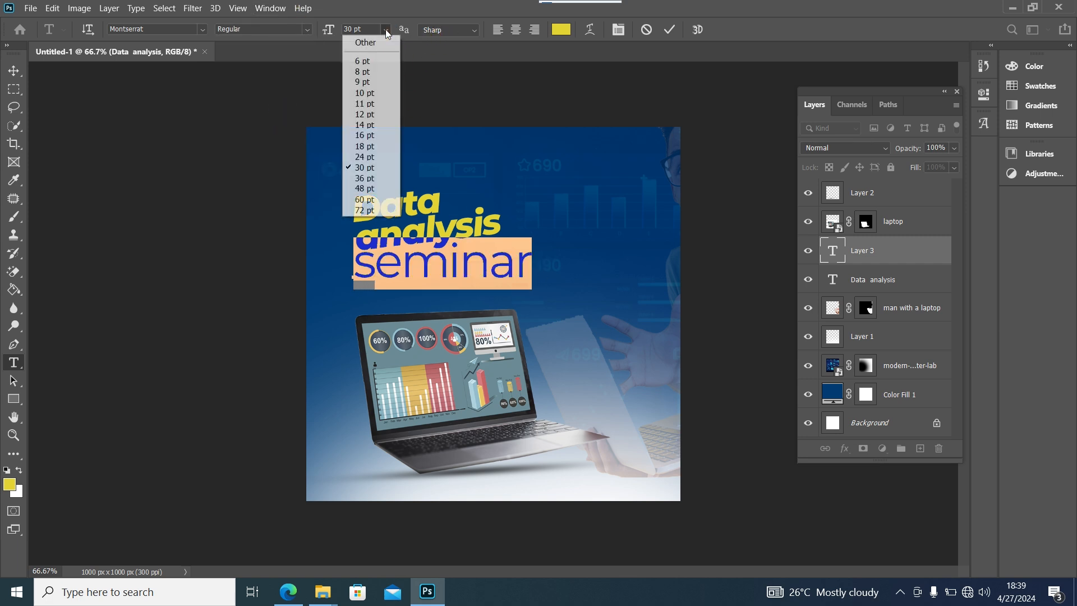
click(366, 138)
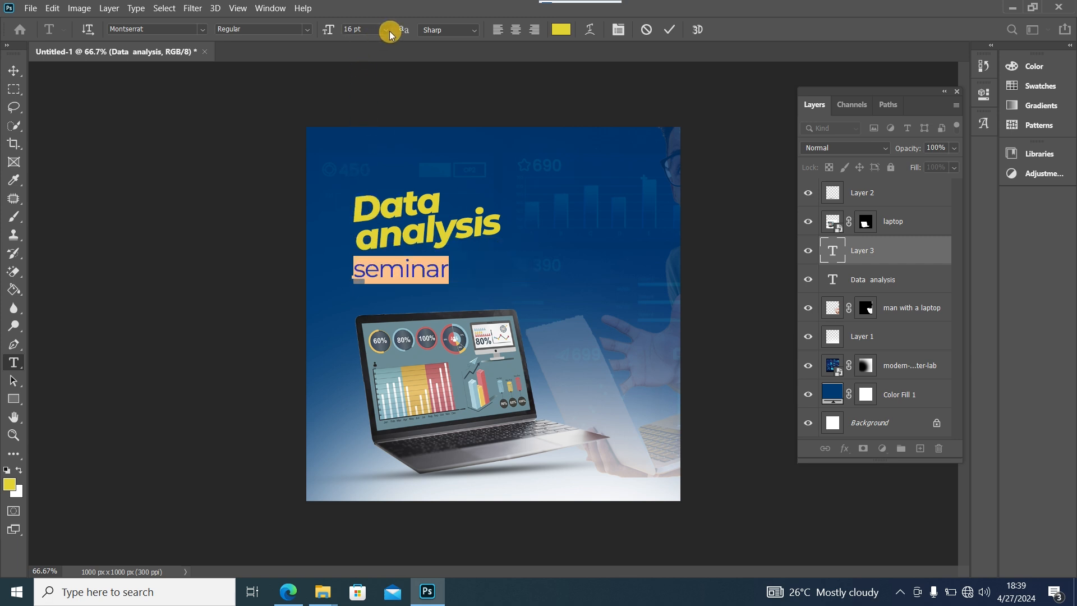
- Set the "seminar" text to 14 pt and recolor it off-white, #f4f4f4
click(387, 31)
click(373, 123)
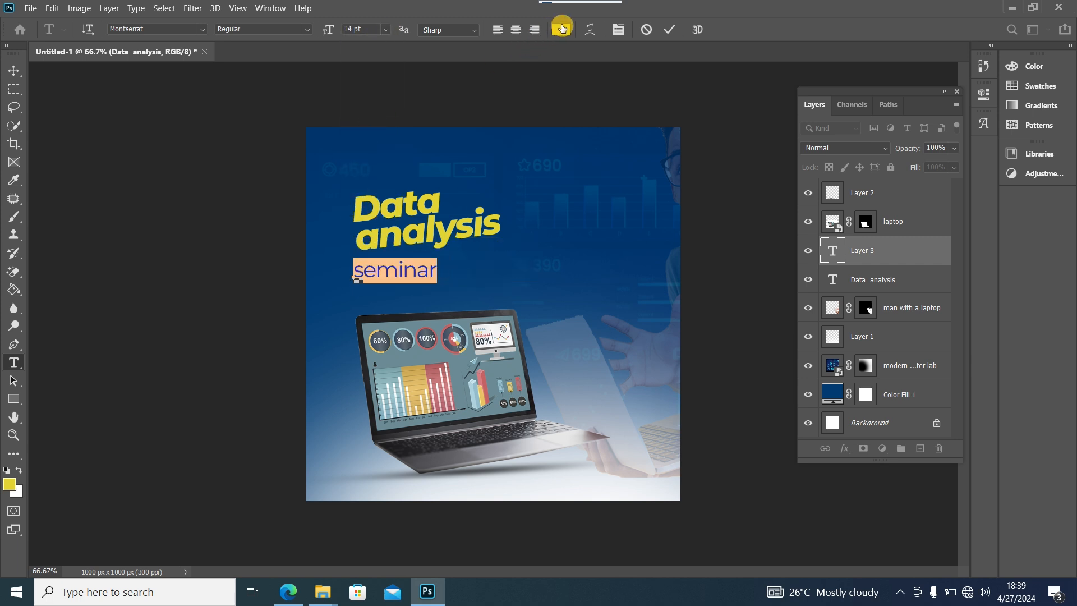
click(562, 28)
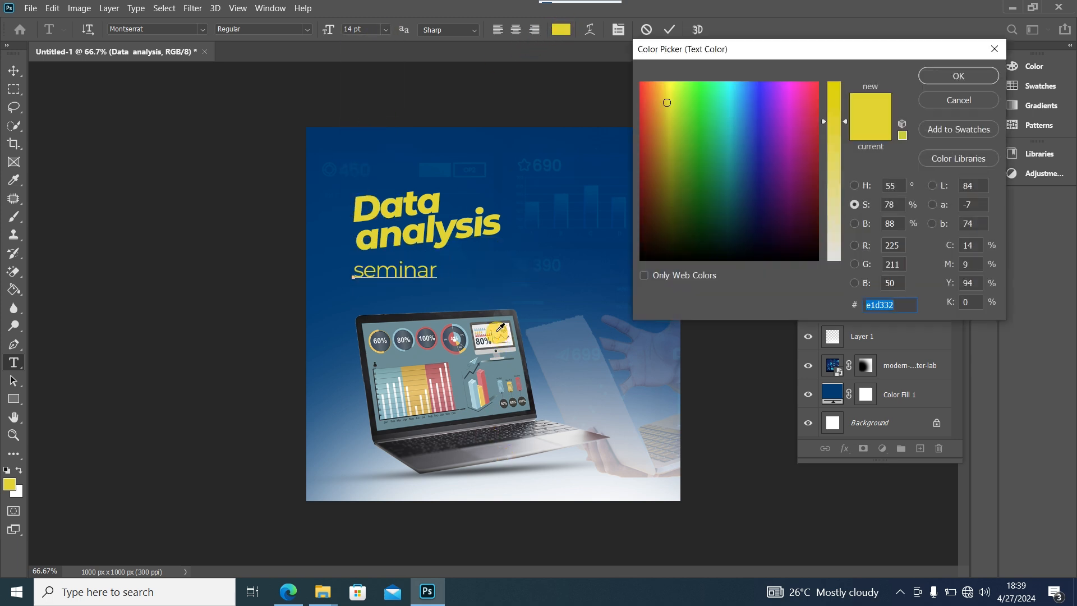
click(498, 331)
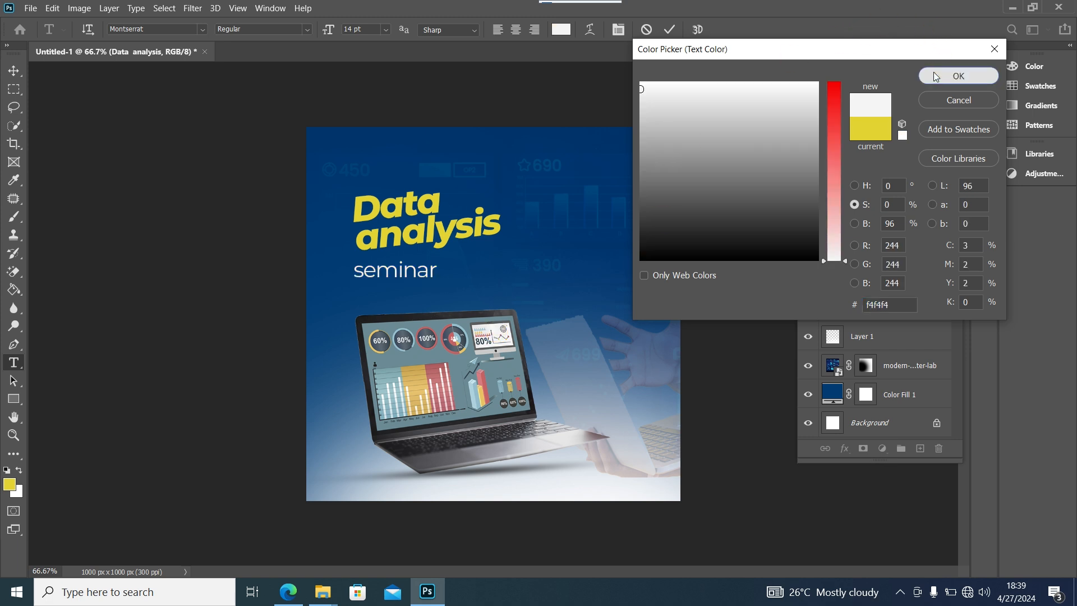
click(935, 76)
- Tilt the "seminar" text about -2.5° and move it up closely beneath the "Data analysis" title
key(ctrl+t)
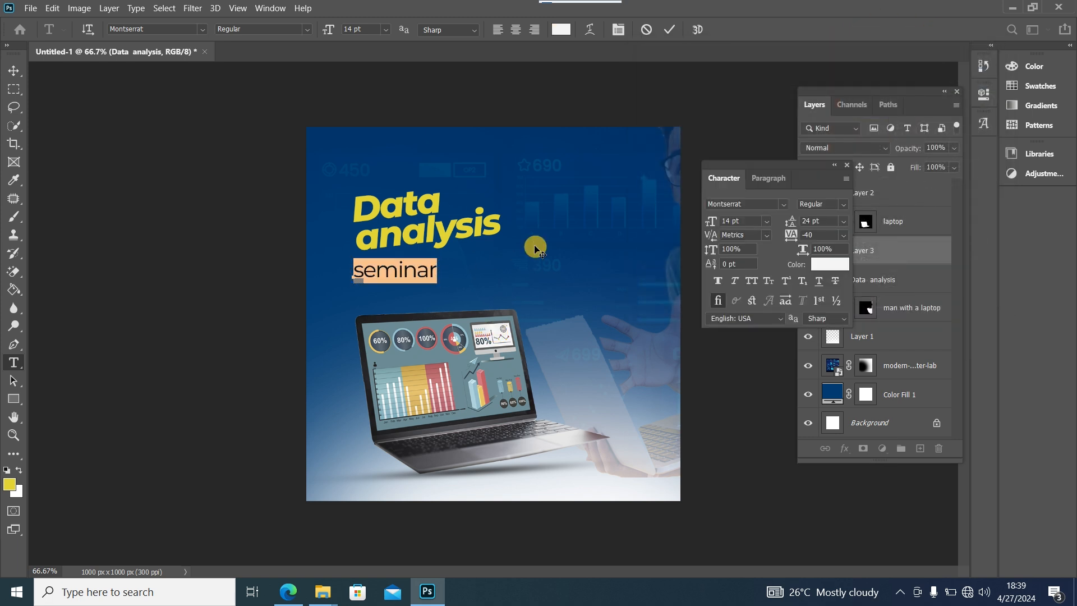
click(15, 71)
key(ctrl+t)
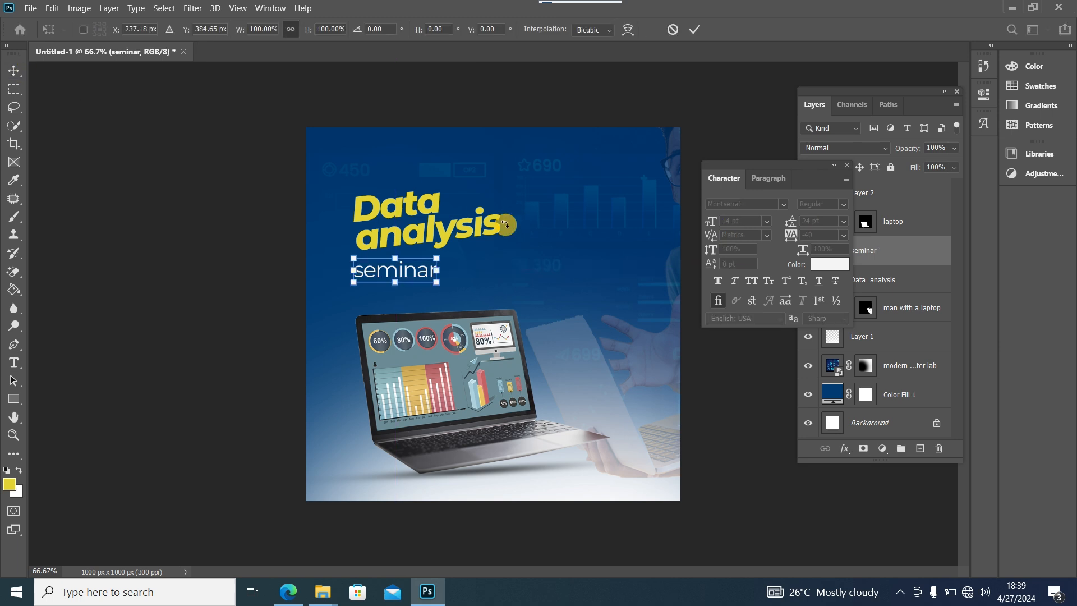
drag(456, 276, 407, 269)
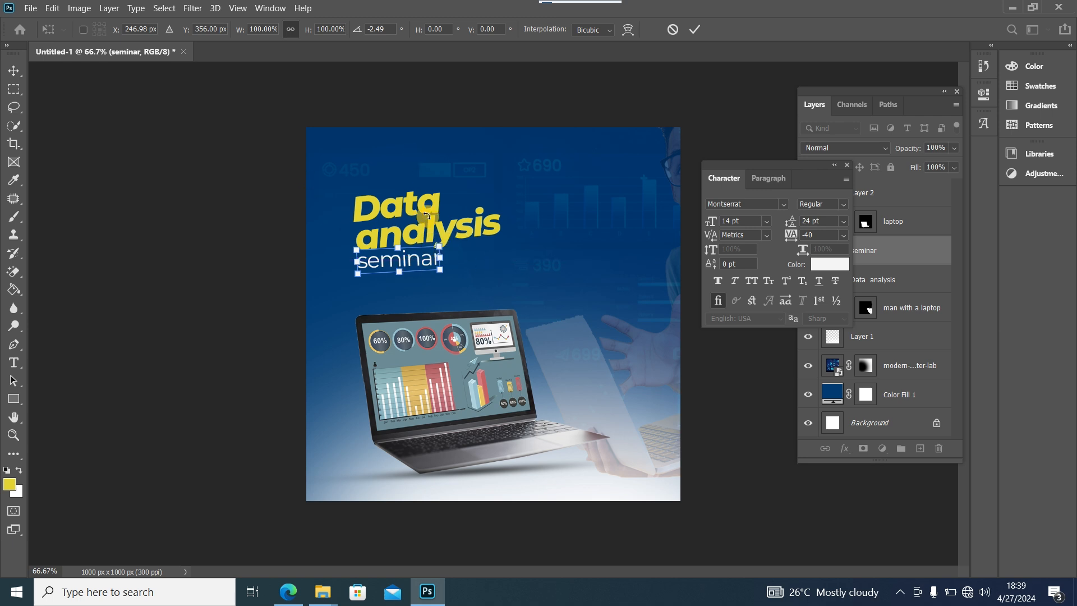
click(14, 71)
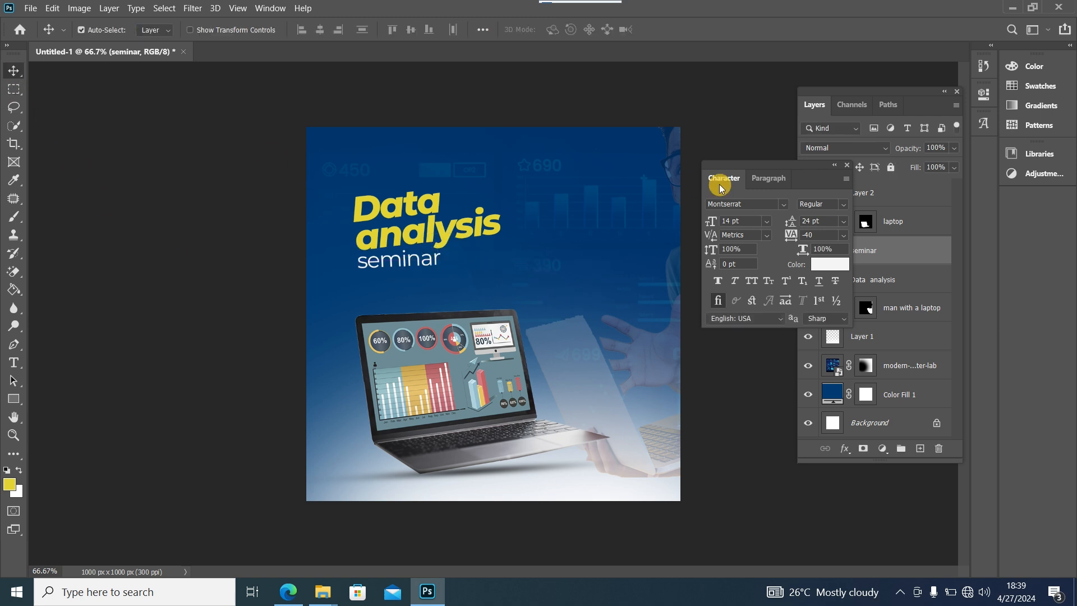
- Place the 7289 [Converted] light-streak image from the data analysis folder at its default position behind the laptop
drag(758, 167, 779, 163)
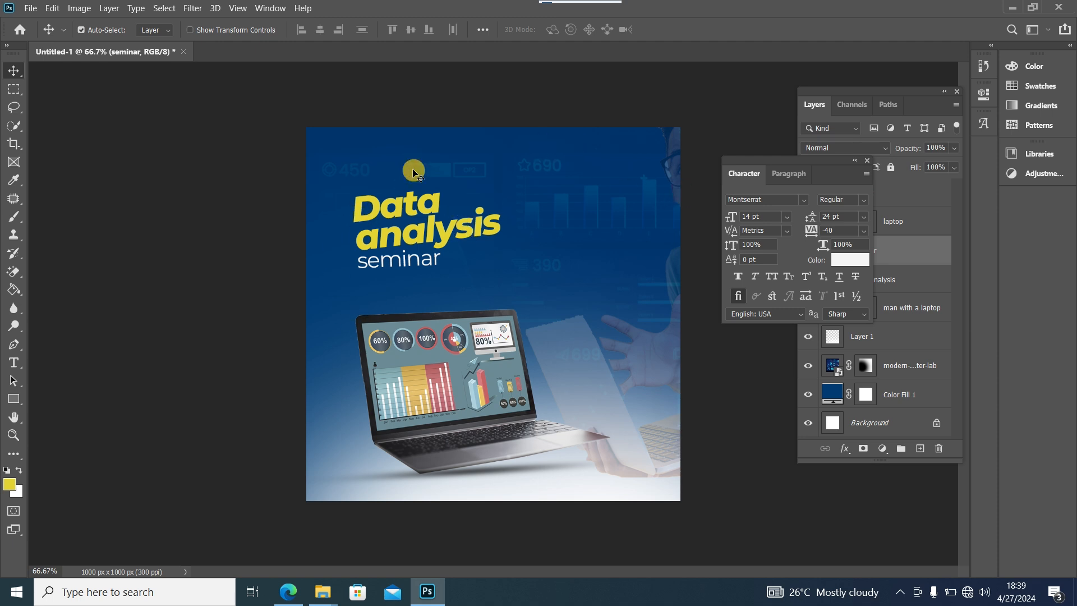
mouse_move(323, 589)
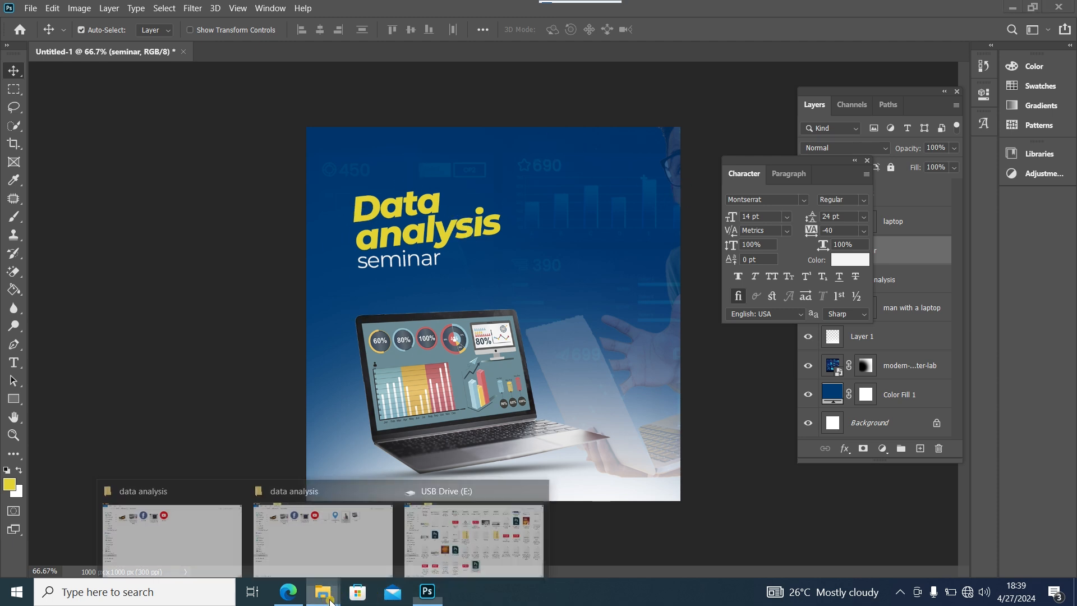
click(351, 543)
drag(160, 112, 481, 392)
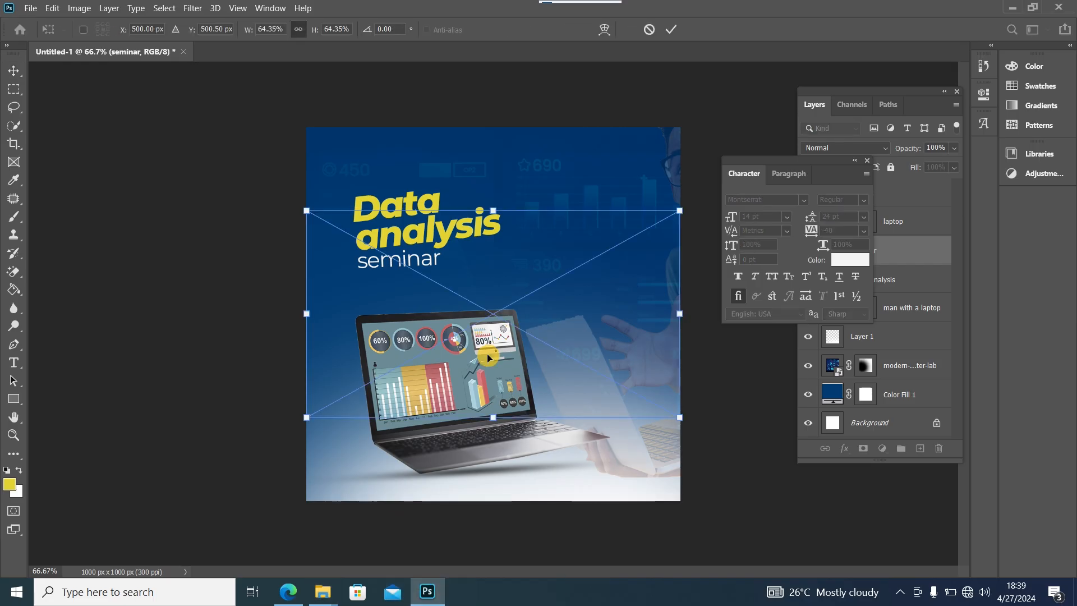
click(867, 162)
click(13, 70)
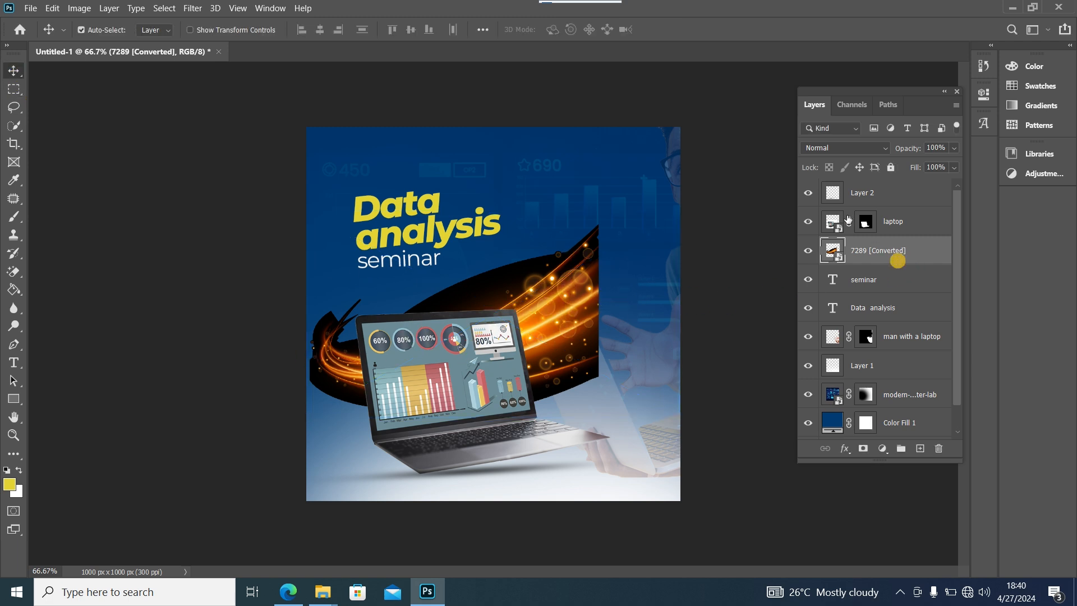
- Blend the light-streak image in Screen mode and enlarge it rightward to about 90%, past the canvas edge
click(847, 148)
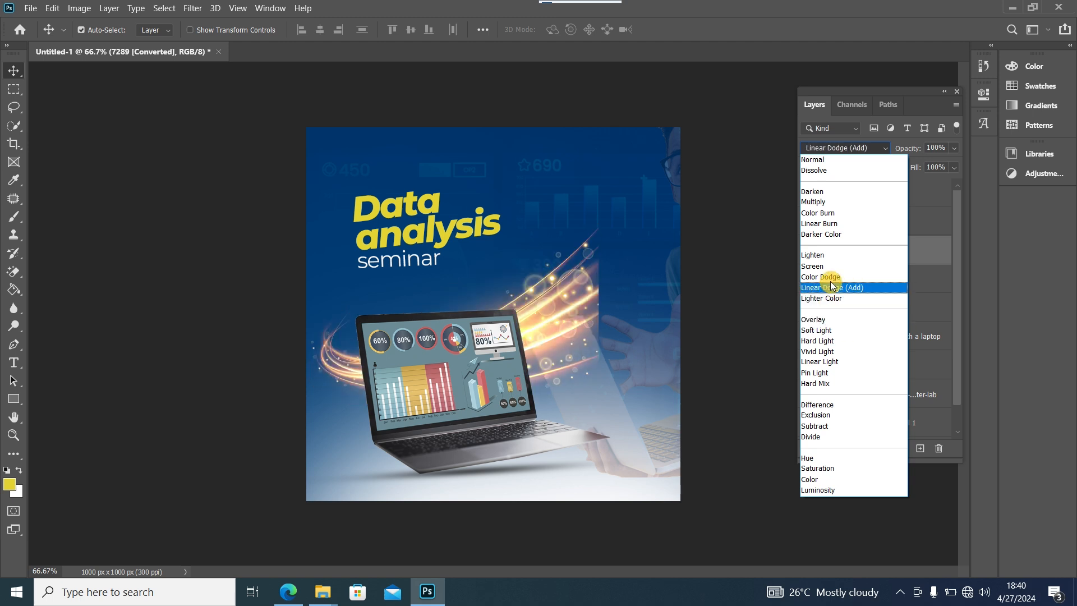
click(824, 266)
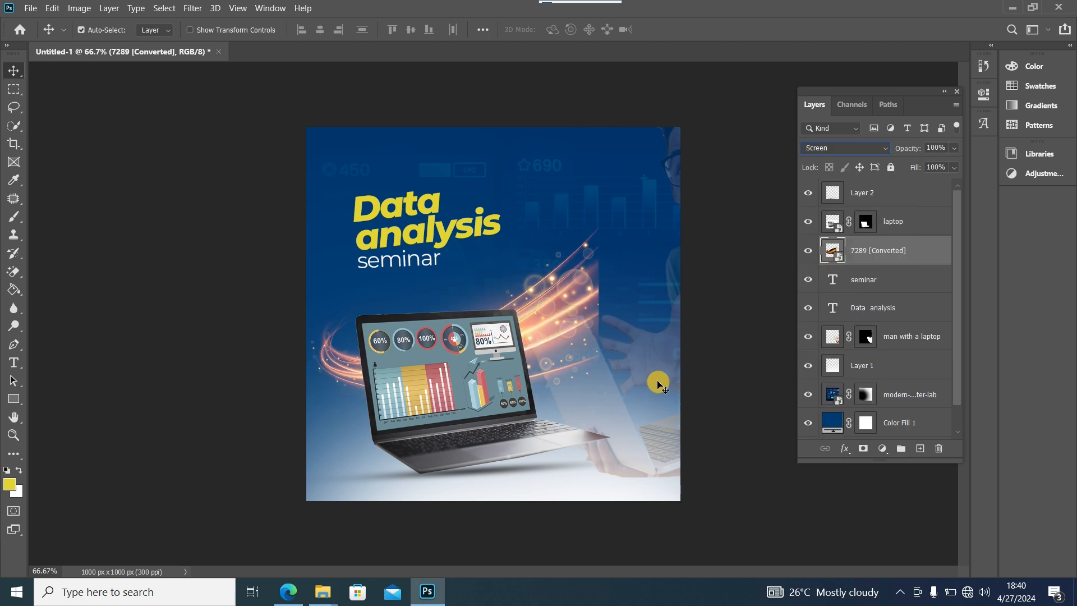
key(ctrl+t)
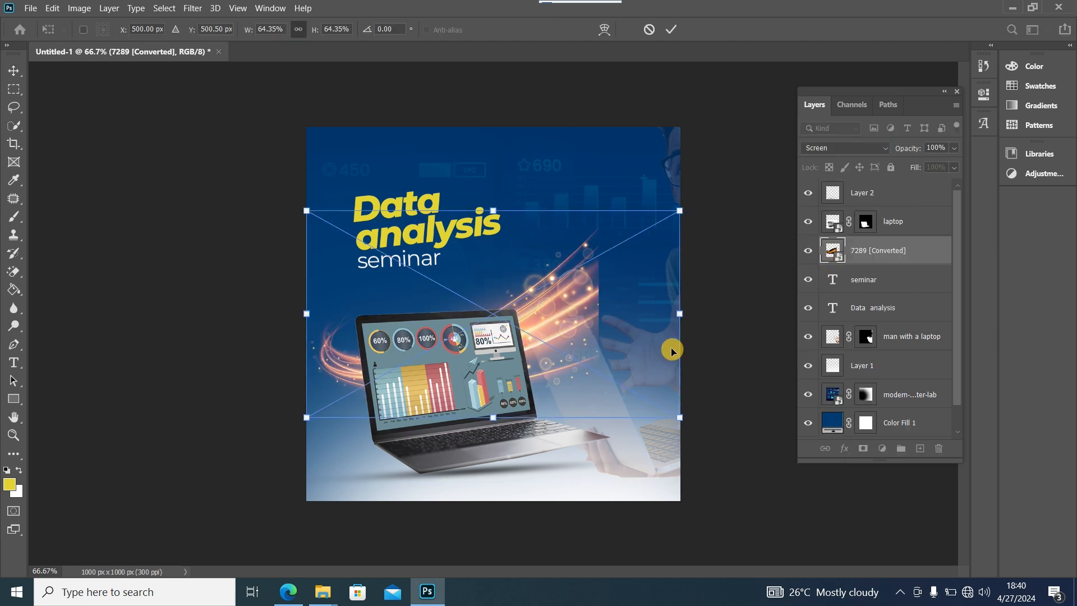
drag(679, 313, 827, 308)
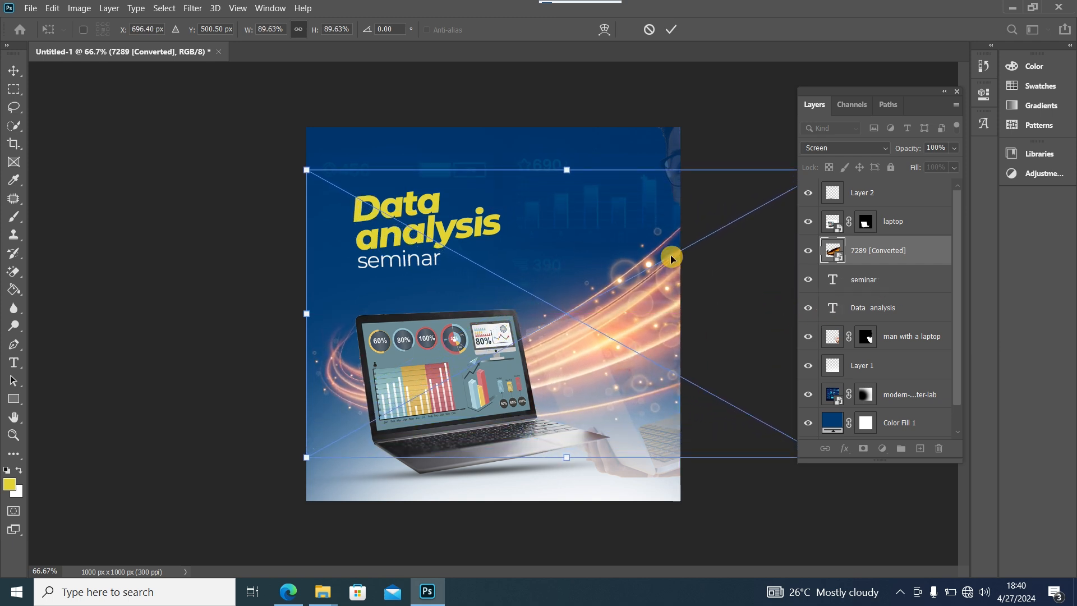
click(15, 70)
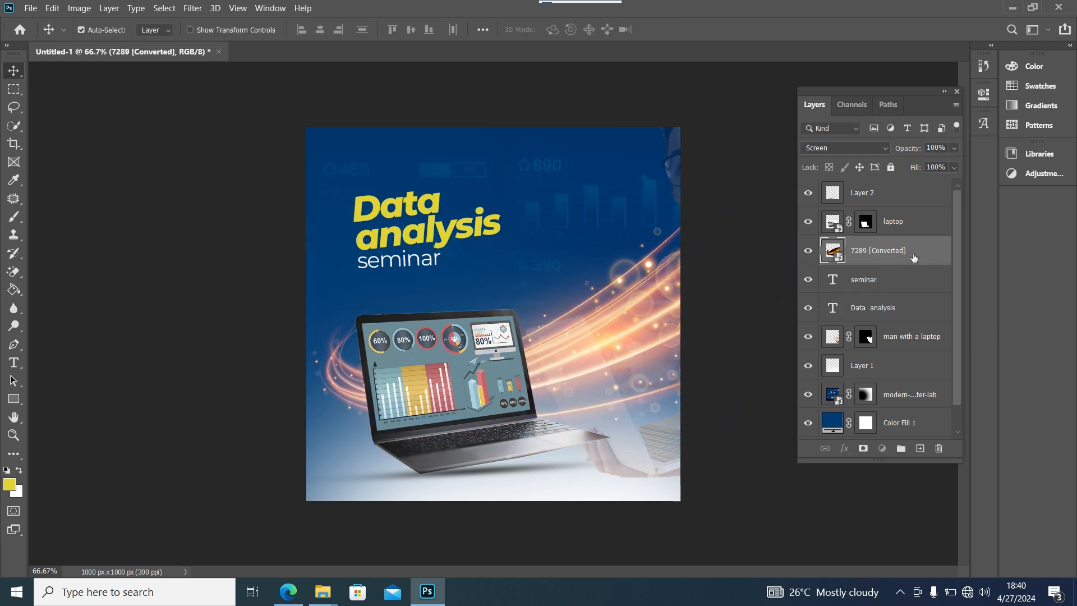
- Add a clipped Hue/Saturation adjustment to the light-streak layer with Hue +13 and Saturation +32
mouse_move(911, 257)
mouse_down()
mouse_move(912, 190)
mouse_move(912, 250)
mouse_up()
click(808, 194)
click(808, 194)
click(880, 449)
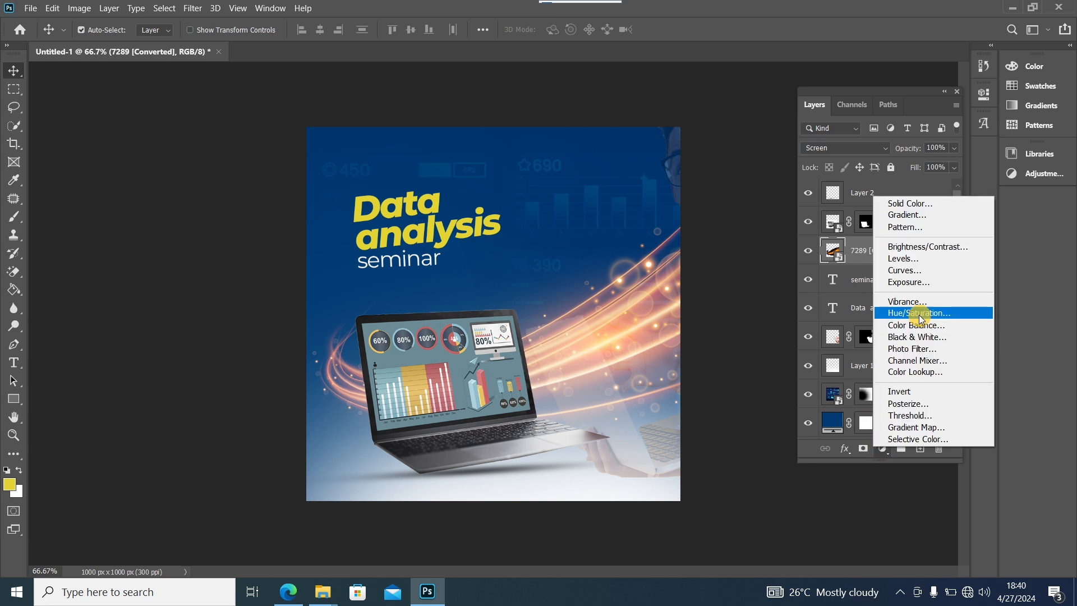
click(920, 318)
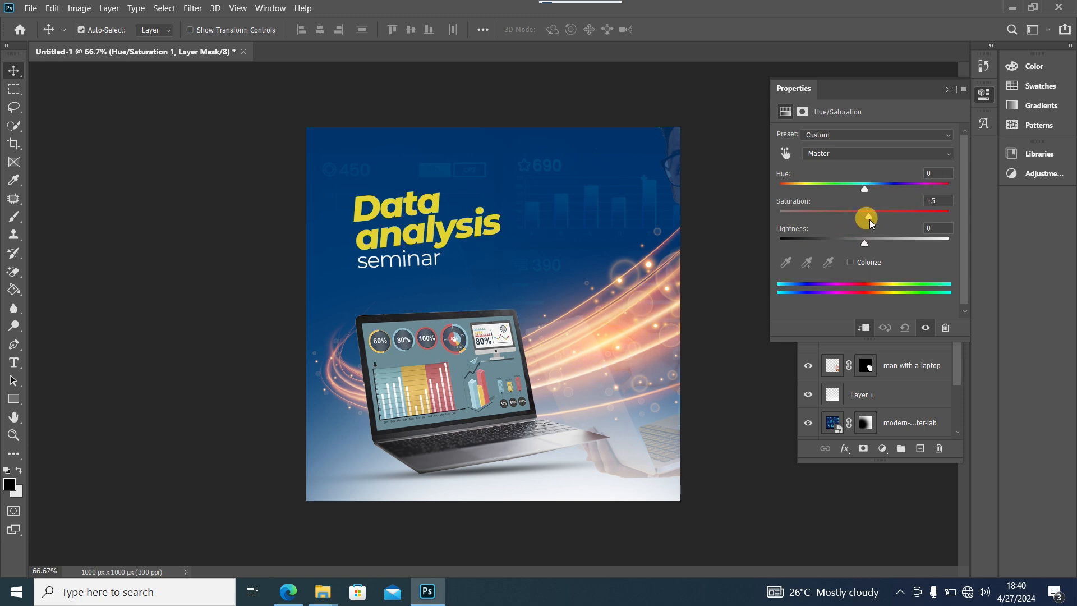
mouse_move(864, 188)
mouse_down()
mouse_move(854, 191)
mouse_move(865, 193)
mouse_up()
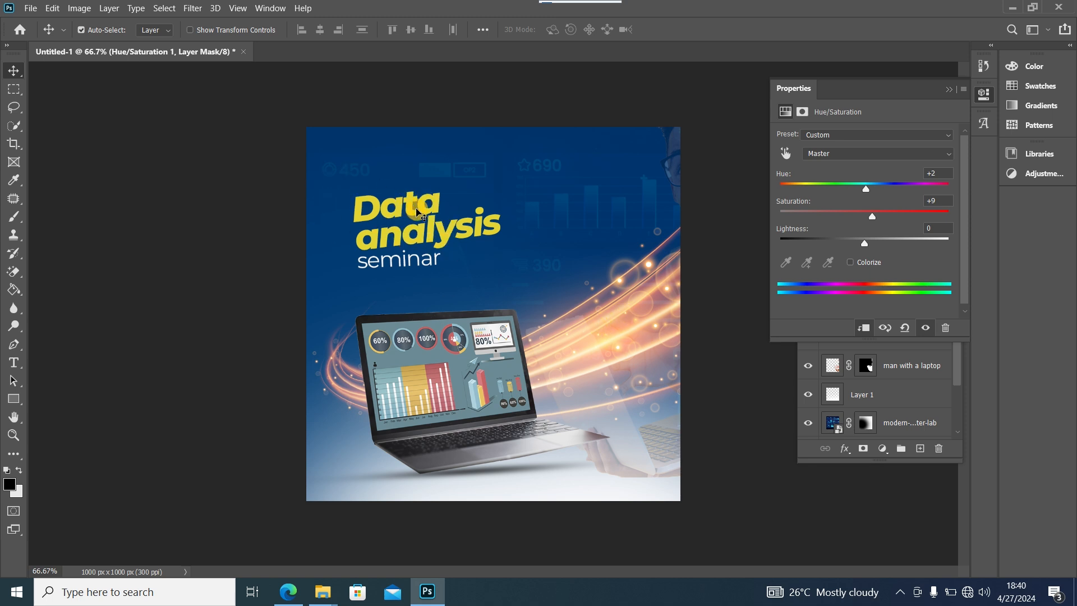
mouse_move(868, 190)
mouse_down()
mouse_move(777, 195)
mouse_move(920, 185)
mouse_move(874, 189)
mouse_move(889, 221)
mouse_up()
click(877, 220)
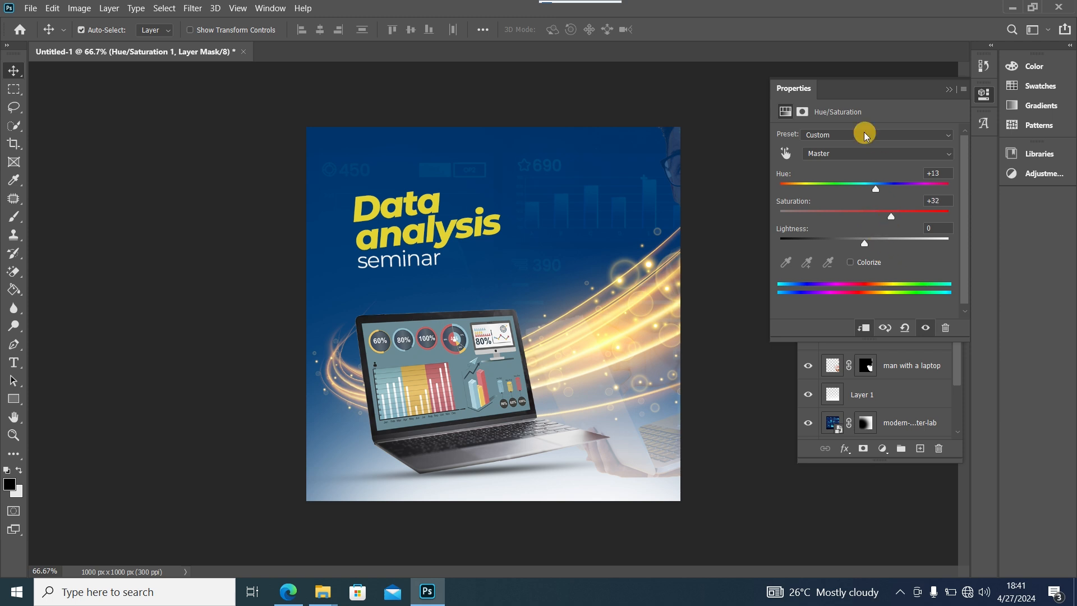
click(949, 91)
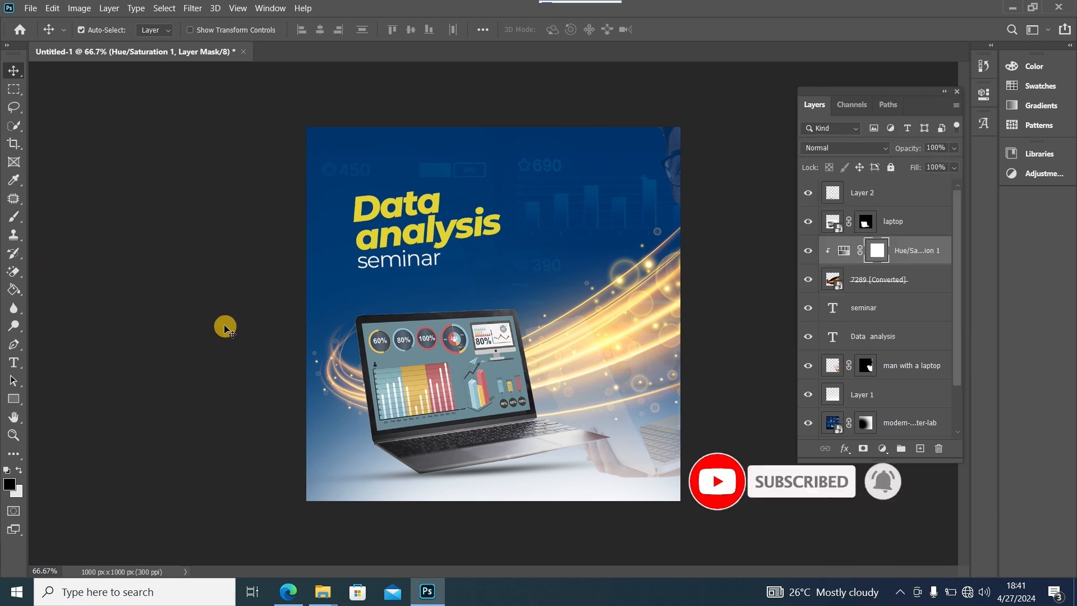
- Move the laptop and its shadow layer together about 37 px down, and shift the light streaks slightly down and right
click(454, 398)
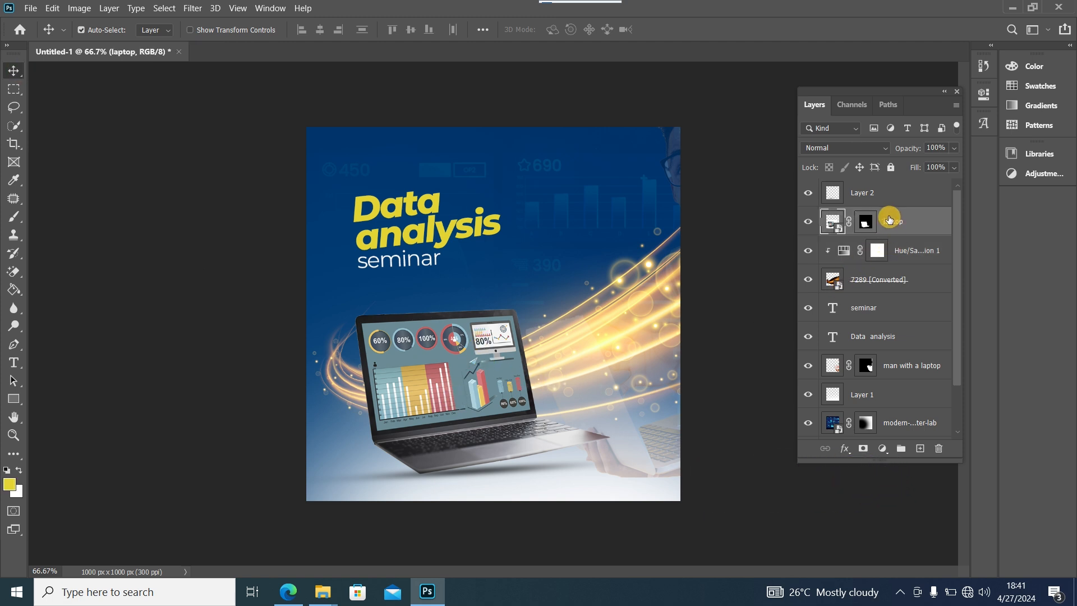
shift+click(893, 197)
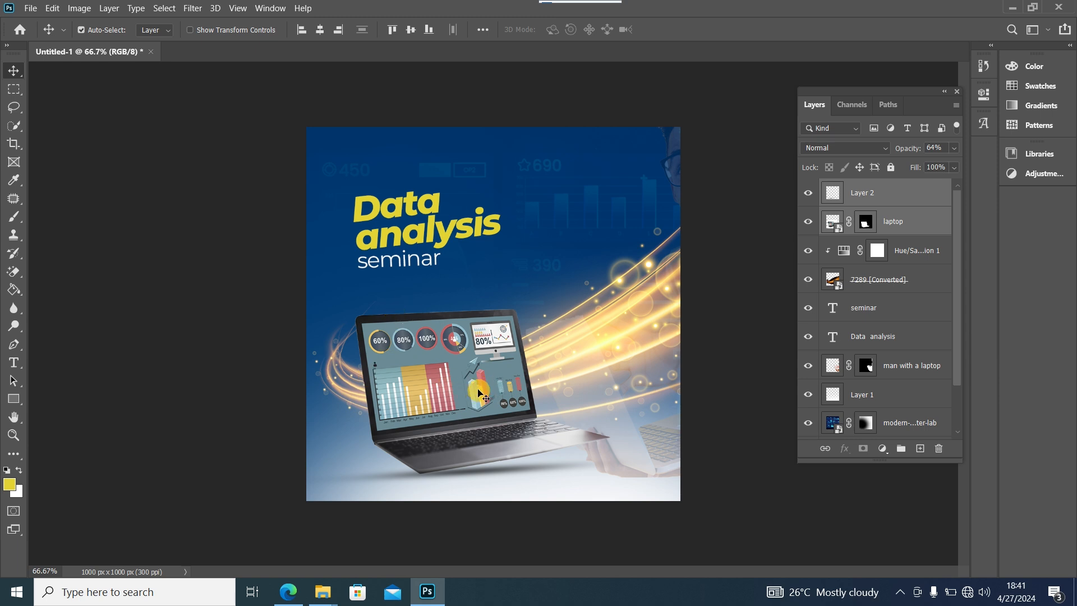
key(ctrl+t)
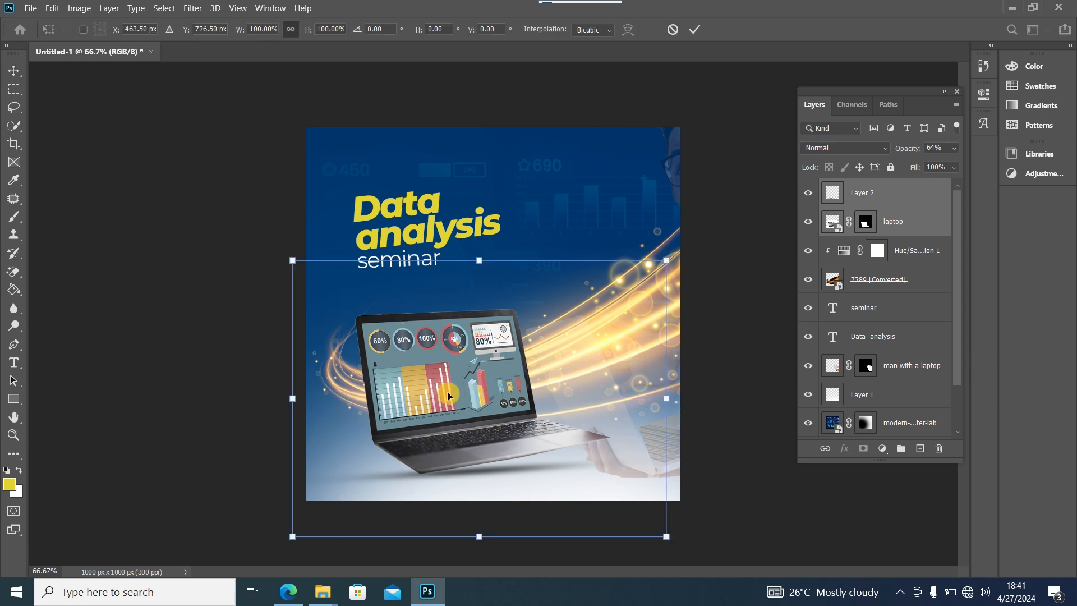
drag(447, 395, 447, 410)
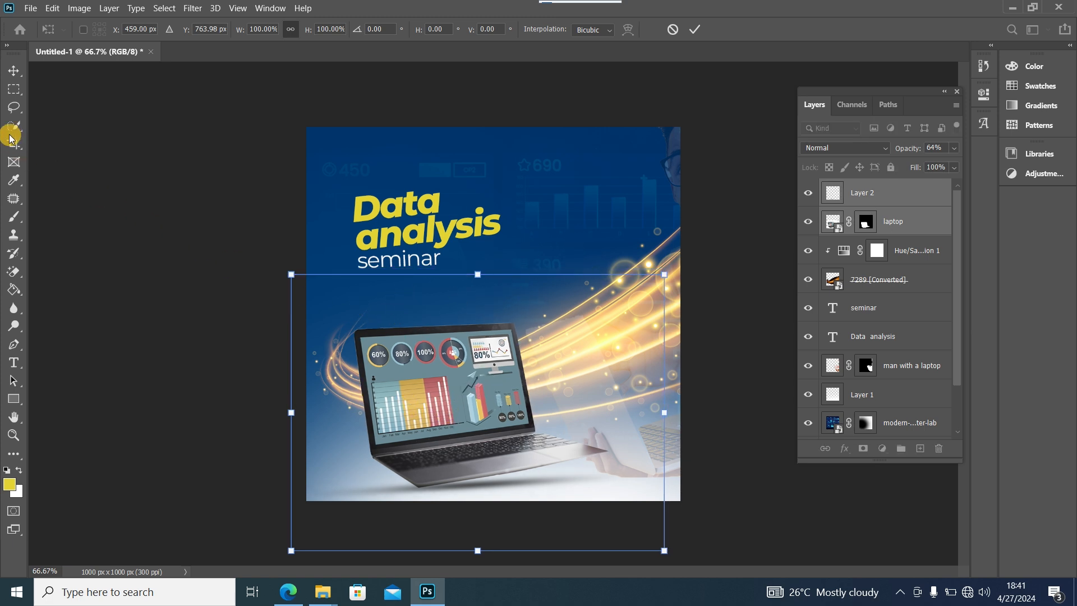
click(14, 70)
click(617, 335)
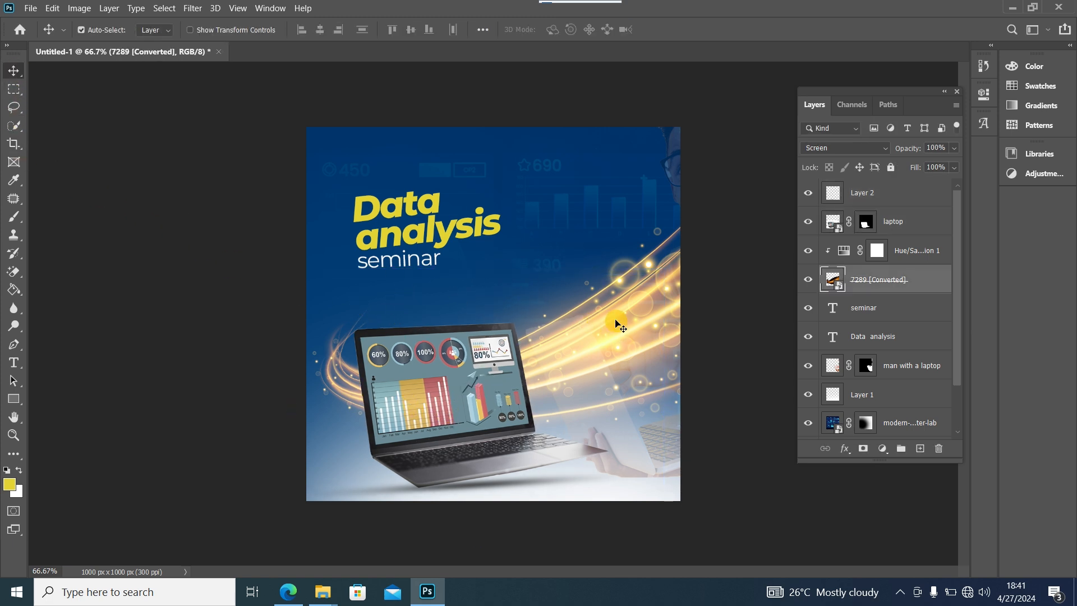
mouse_move(615, 322)
mouse_down()
mouse_move(614, 337)
mouse_move(626, 337)
mouse_up()
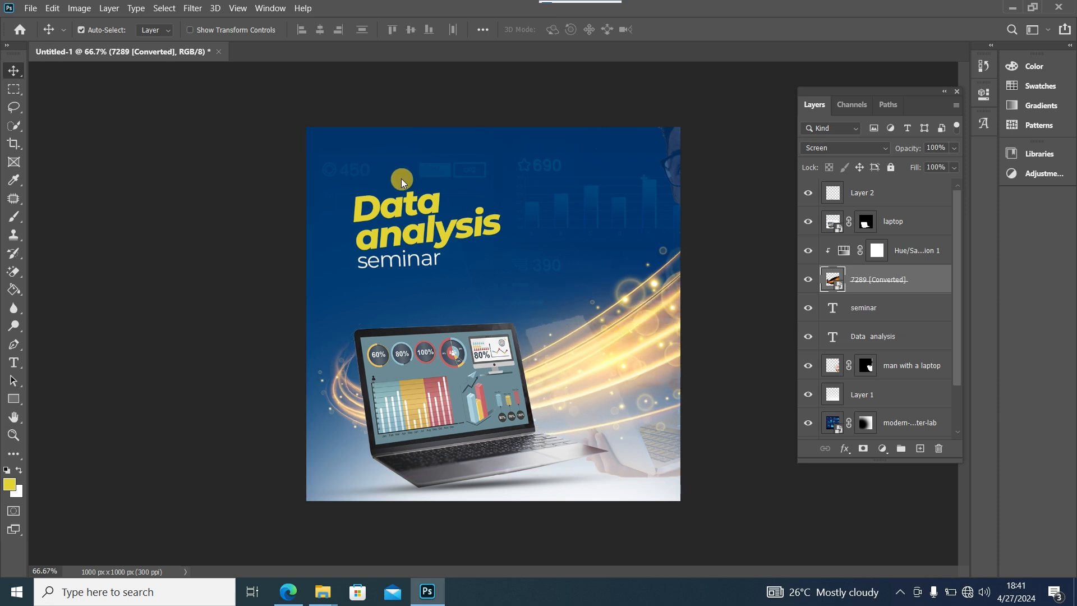
- Place the white globe logo above the title layer, scale it to about 0.98%, and position it above the title text
click(398, 236)
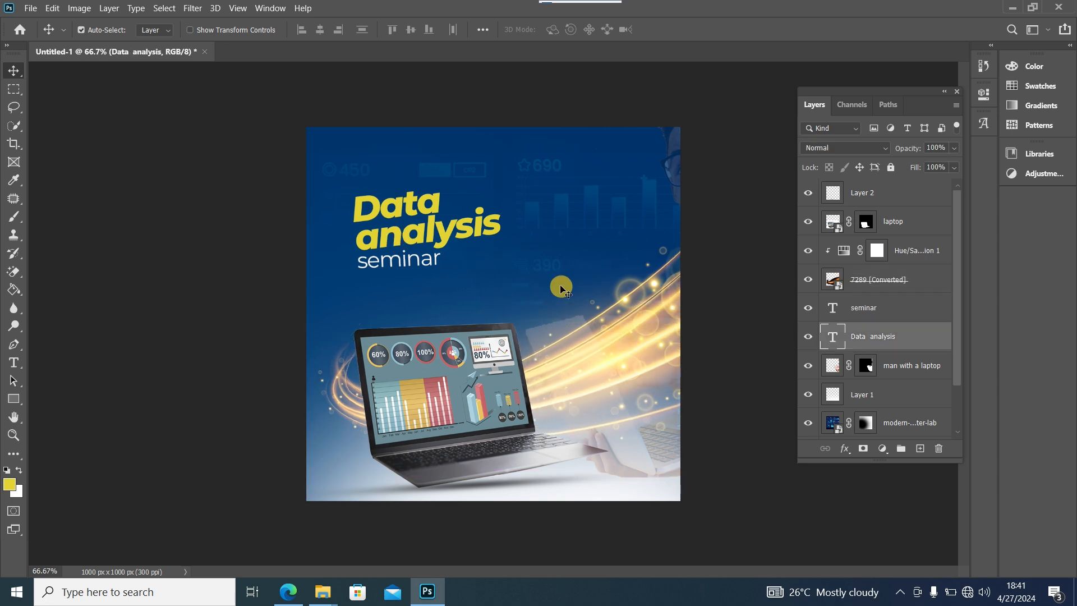
mouse_move(328, 600)
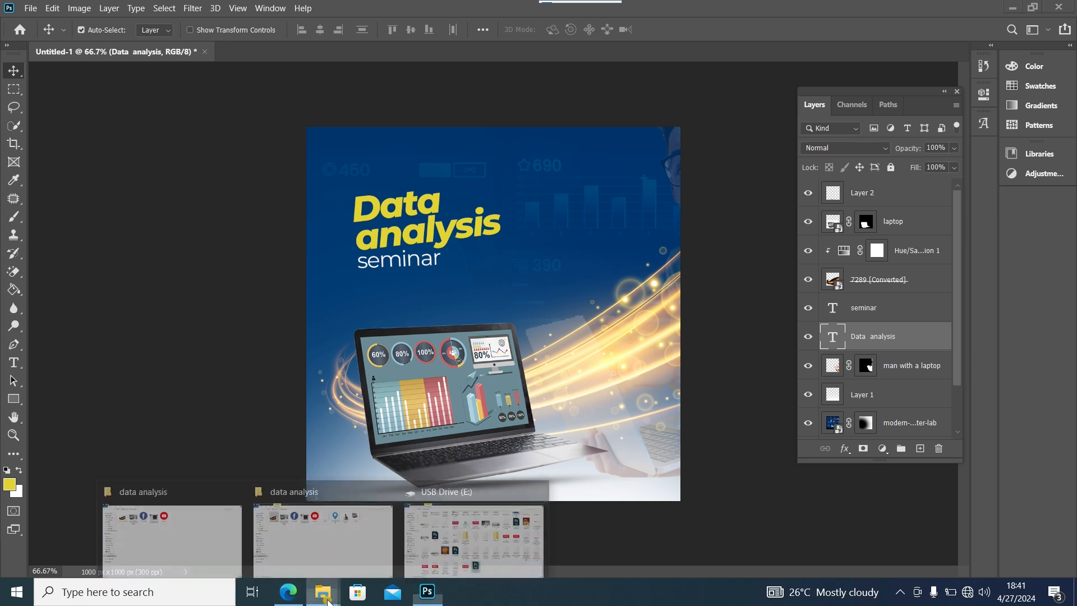
click(329, 555)
drag(555, 106, 479, 192)
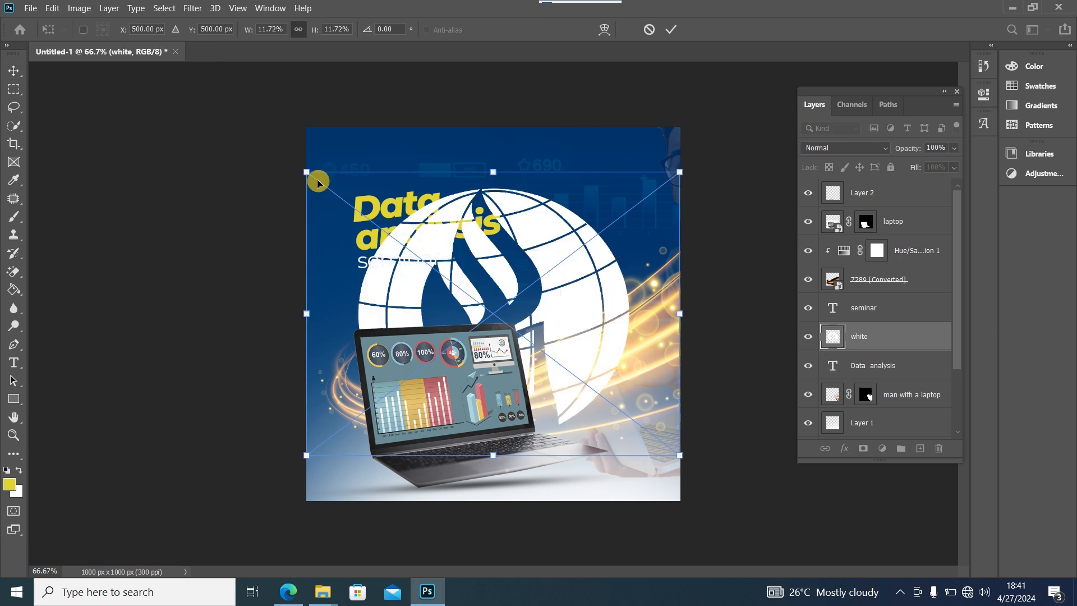
drag(308, 172, 677, 392)
drag(671, 450, 465, 167)
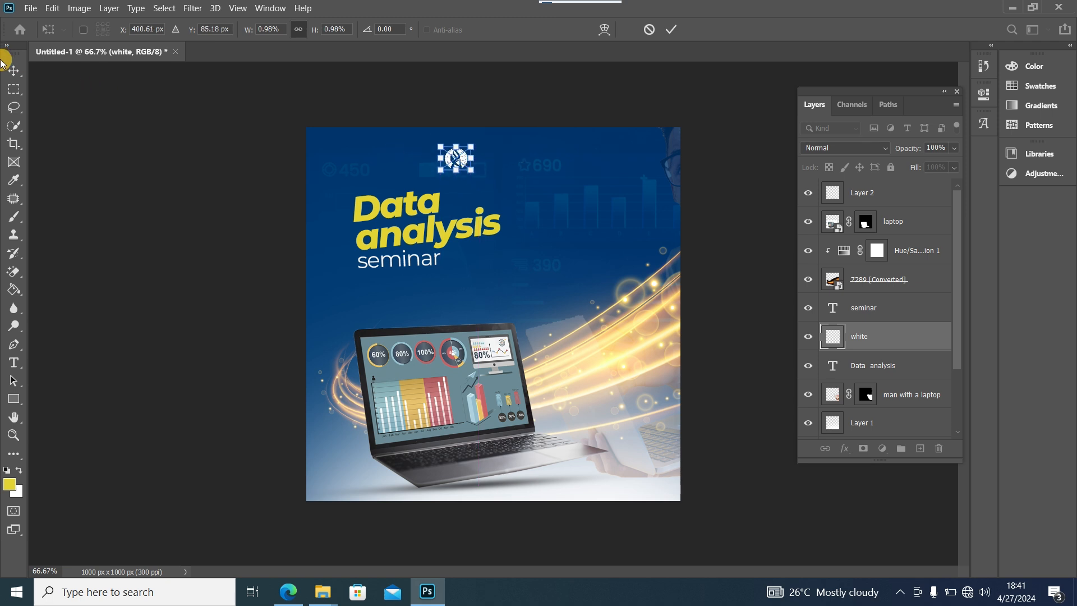
click(20, 72)
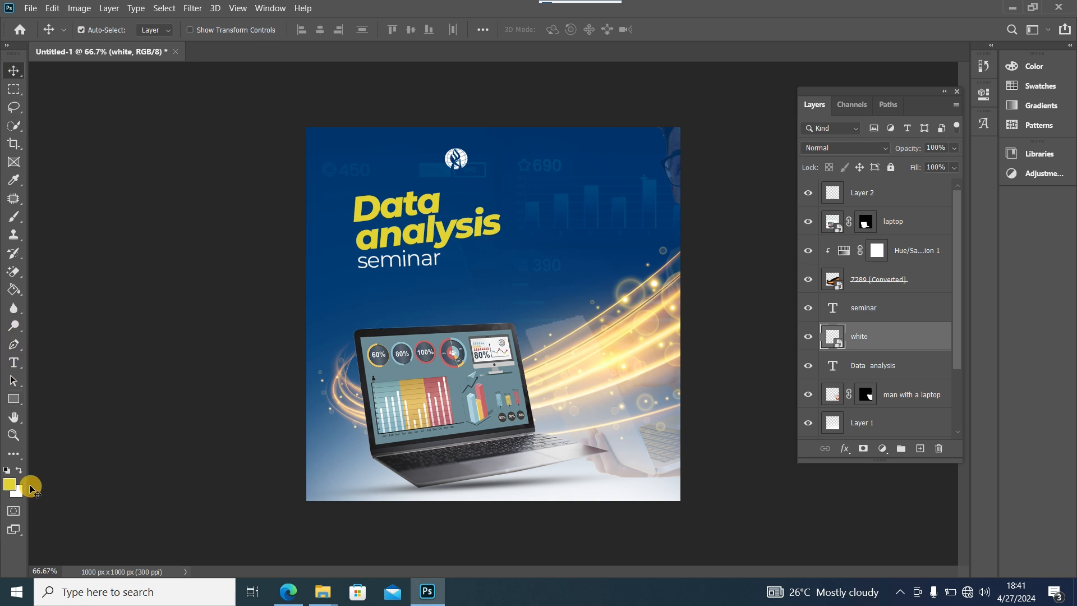
- Add a white text line reading "Academy Fellowship Cameroon" immediately to the right of the globe logo
click(22, 473)
click(13, 362)
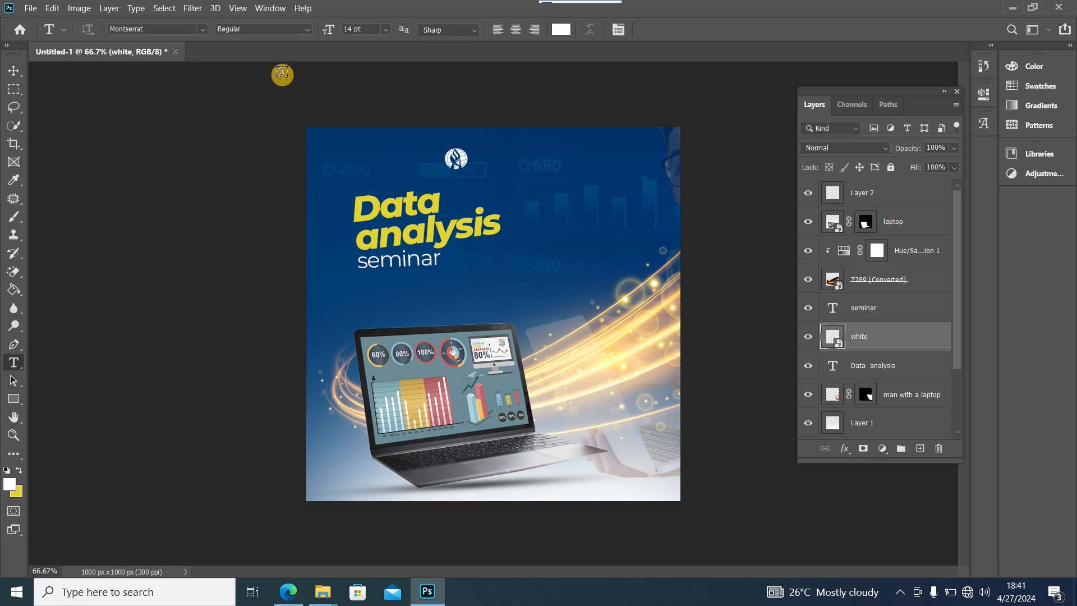
click(477, 162)
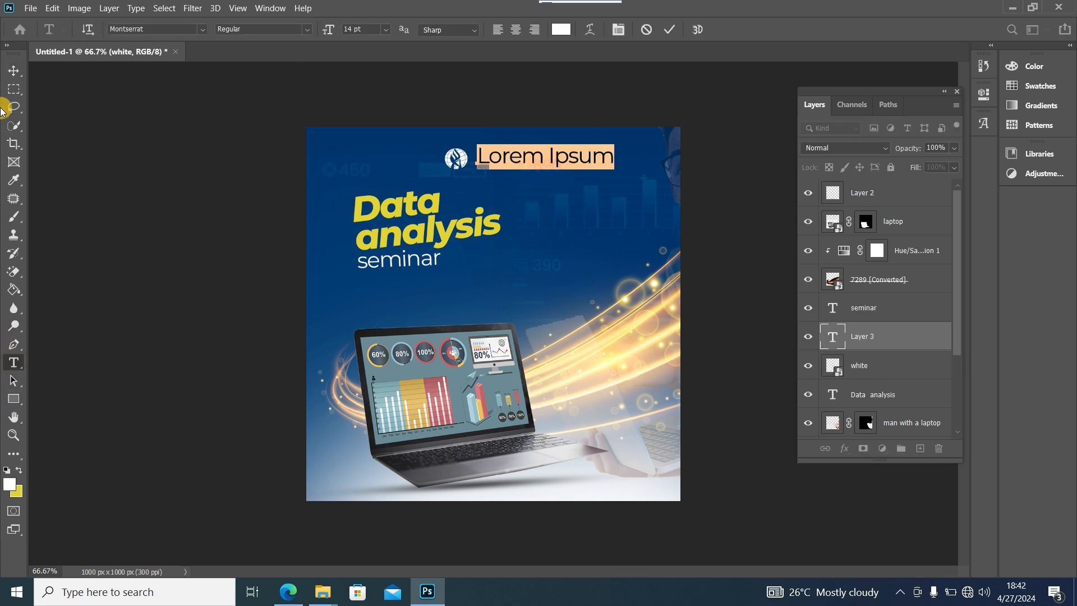
text(ademy Fellowship)
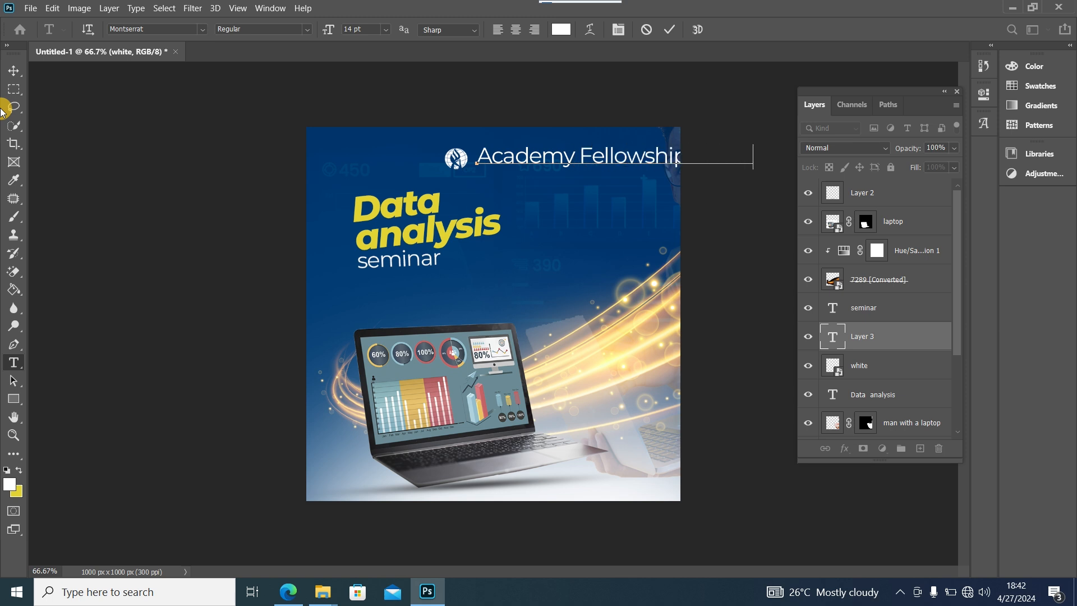
- Set the whole organization name beside the logo to a 6 pt font size
key(ctrl+a)
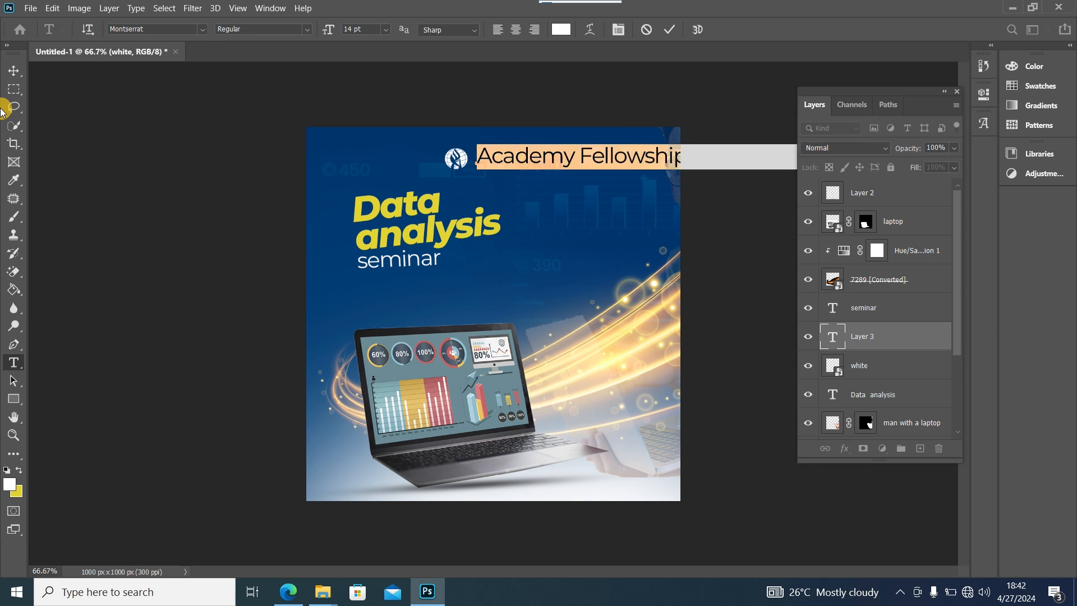
click(387, 29)
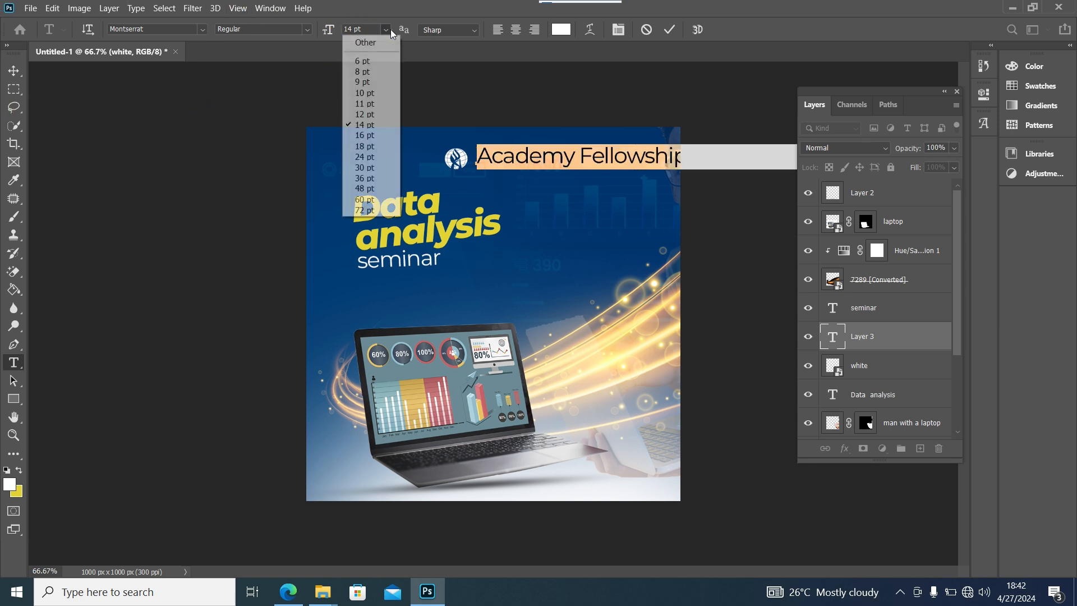
click(363, 82)
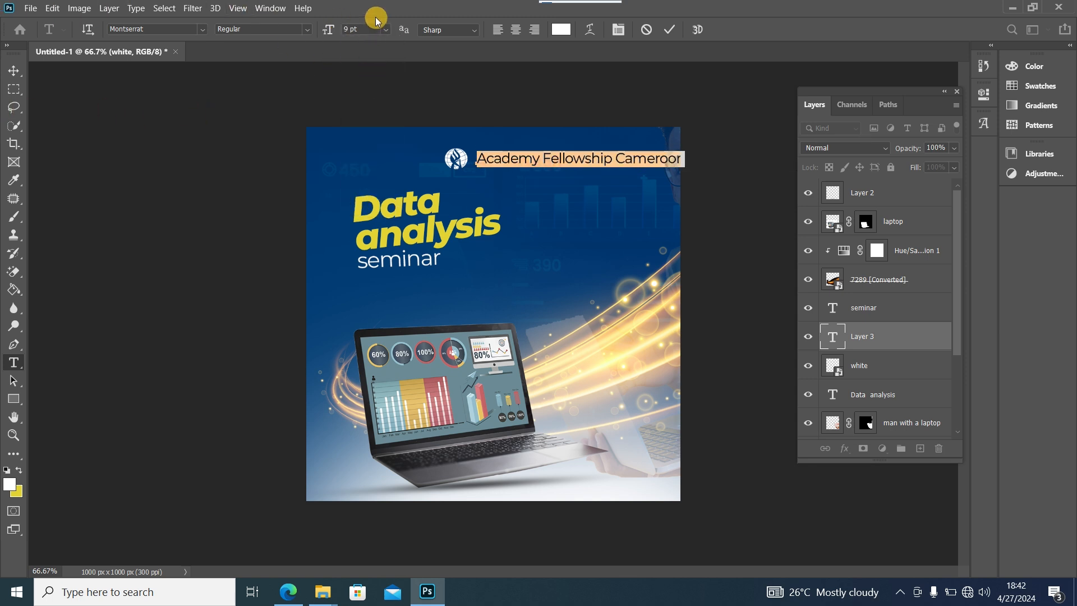
click(386, 29)
click(376, 61)
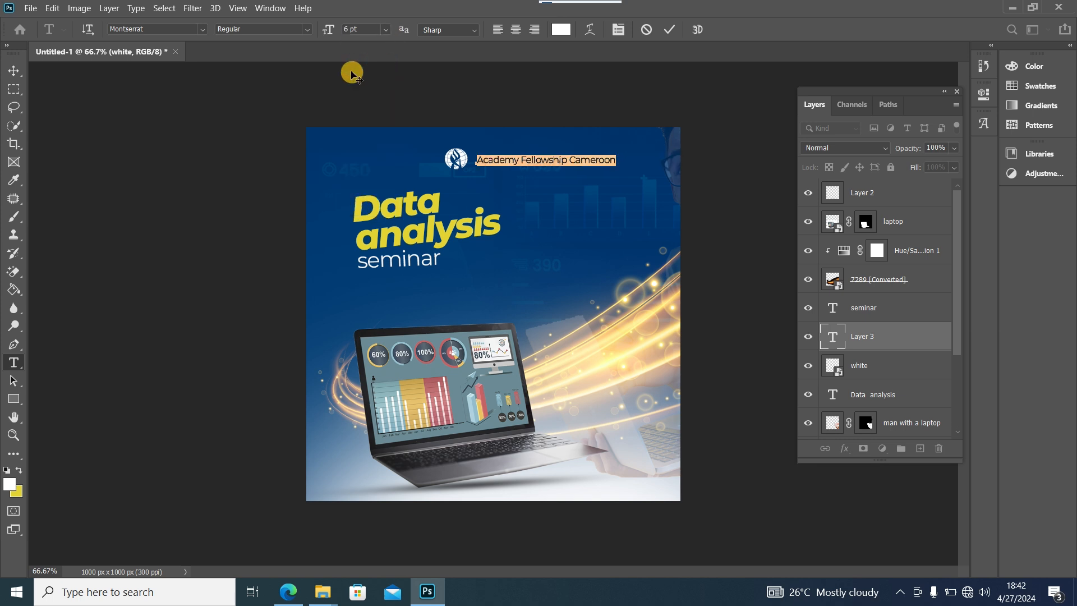
click(23, 72)
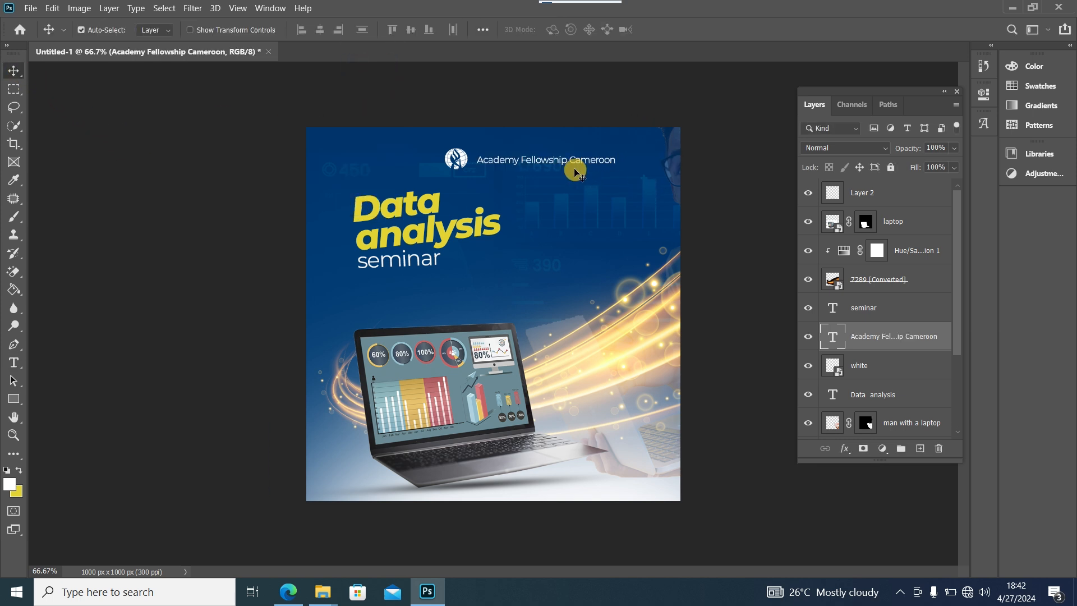
- Nudge the organization name left and slightly up so it sits close to the logo
drag(563, 162, 567, 163)
key(Left)
key(Left)
key(Left)
key(Left)
key(Left)
key(Left)
key(Left)
key(Left)
key(Left)
key(Left)
key(Left)
key(Left)
key(Left)
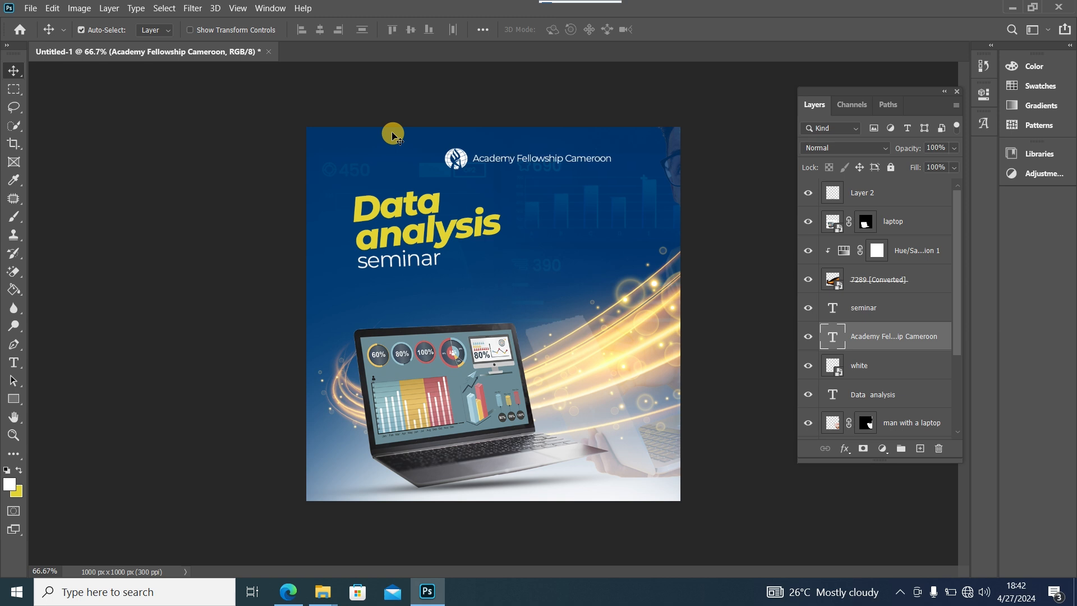
- Duplicate the organization name directly below itself and nudge the original line slightly up to open the spacing
key(ctrl+j)
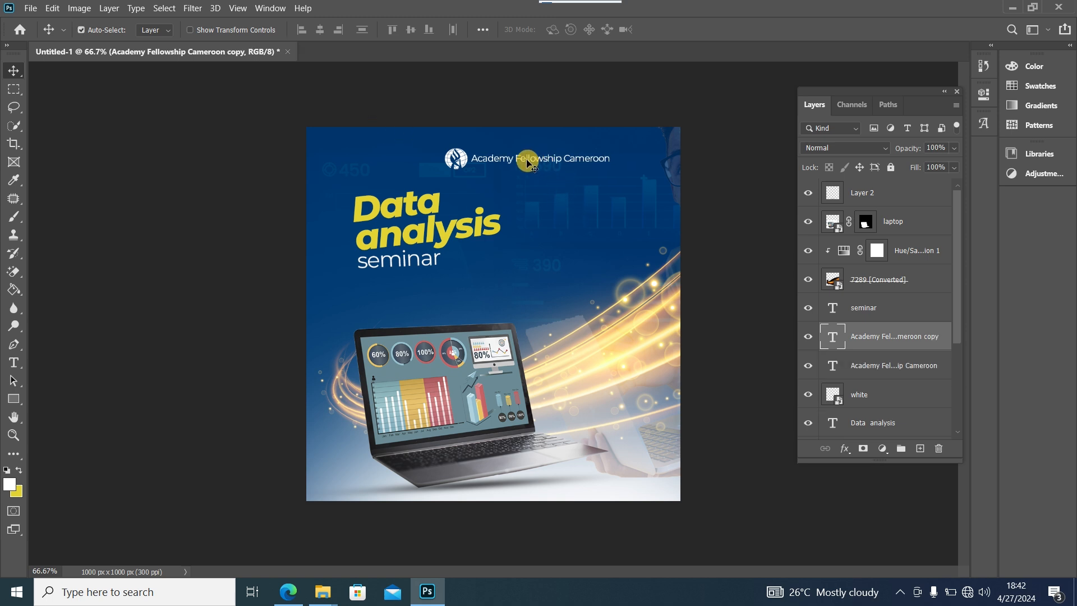
drag(526, 160, 526, 169)
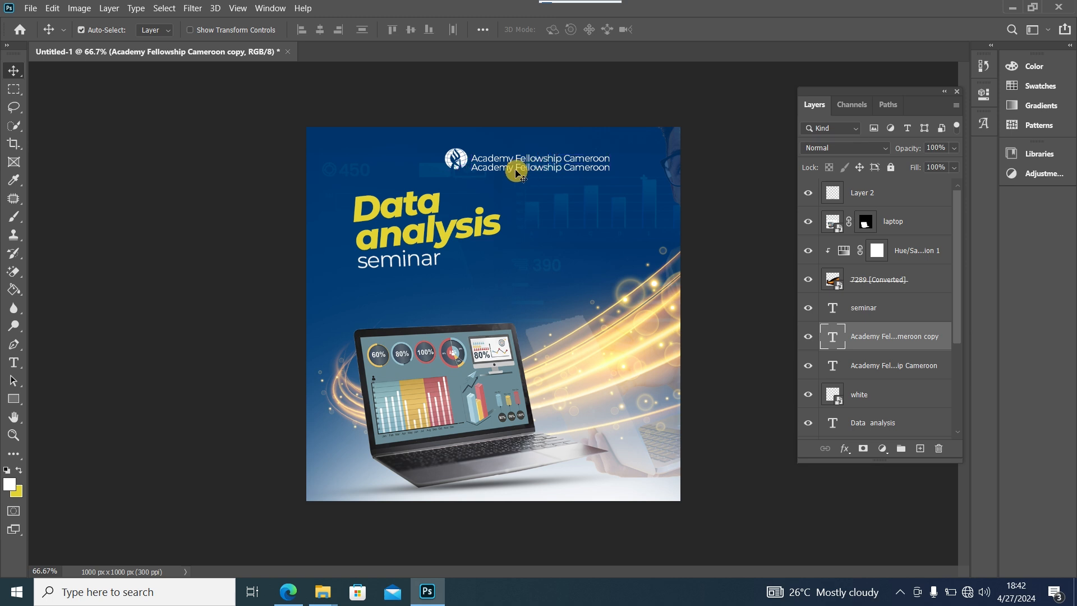
click(522, 159)
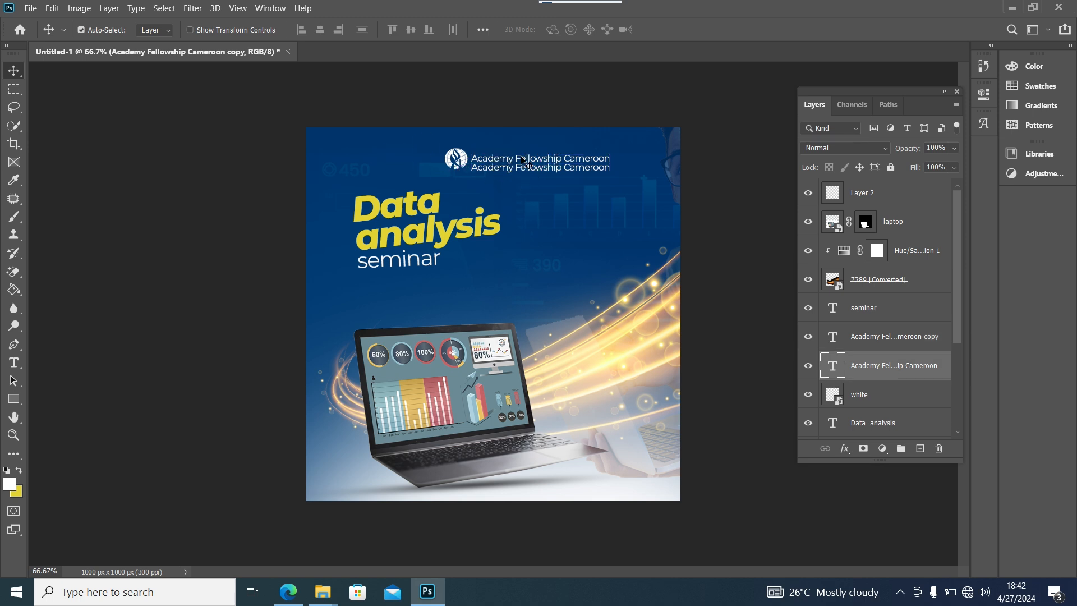
click(522, 160)
key(Up)
key(Up)
key(Up)
key(Up)
key(Up)
key(Up)
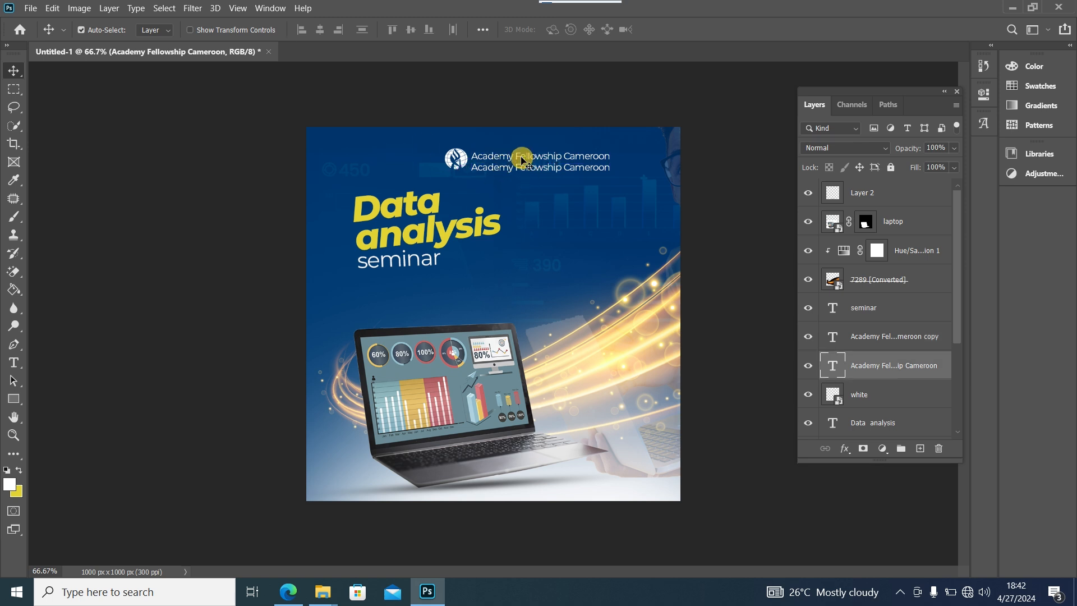
- Replace the text of the lower duplicate line with "ACF BAMBILI"
double_click(542, 167)
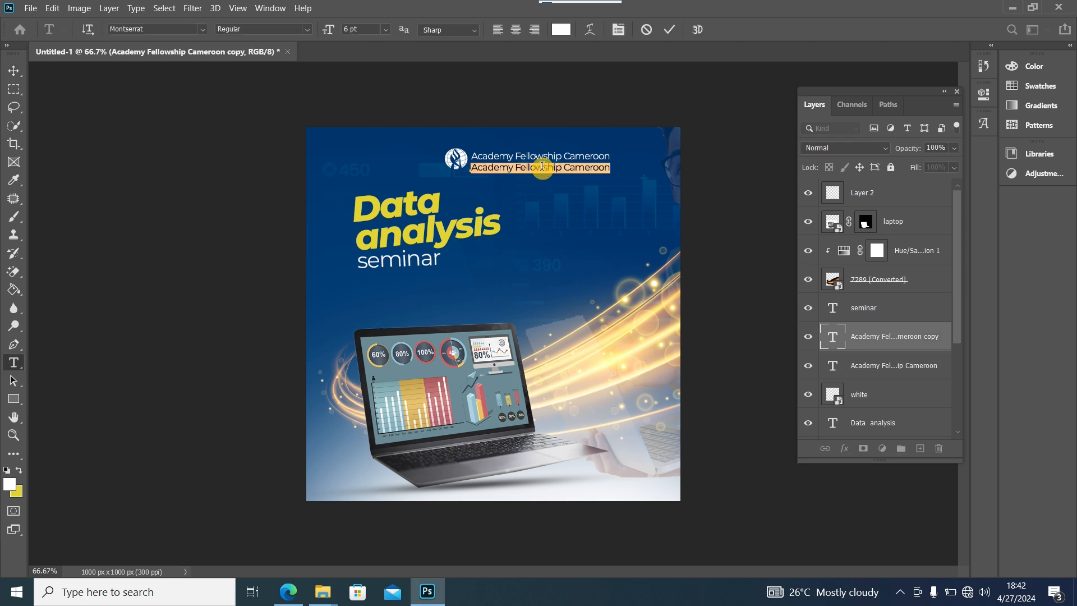
text(ACF BAMBILI)
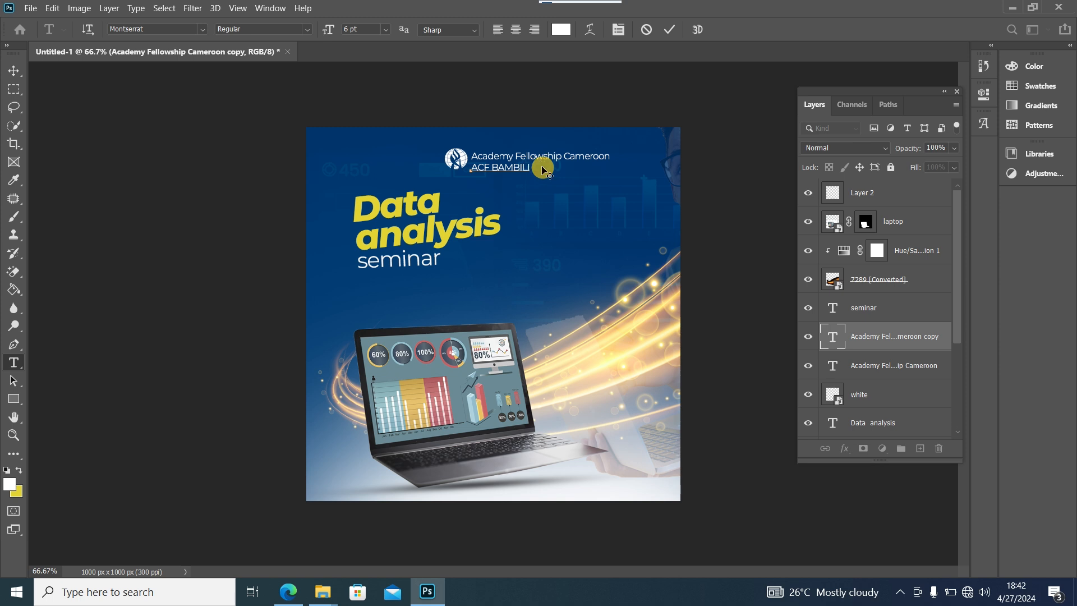
click(13, 70)
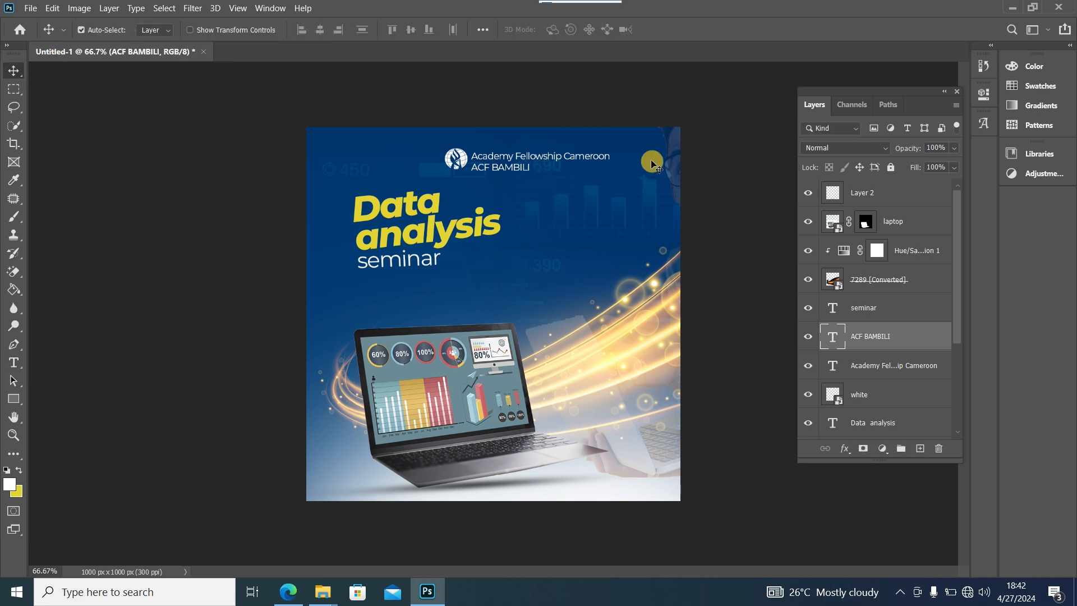
- Shift the logo and both header text lines together slightly left, and nudge the logo down to level it with the text
drag(457, 156, 503, 168)
drag(500, 167, 493, 170)
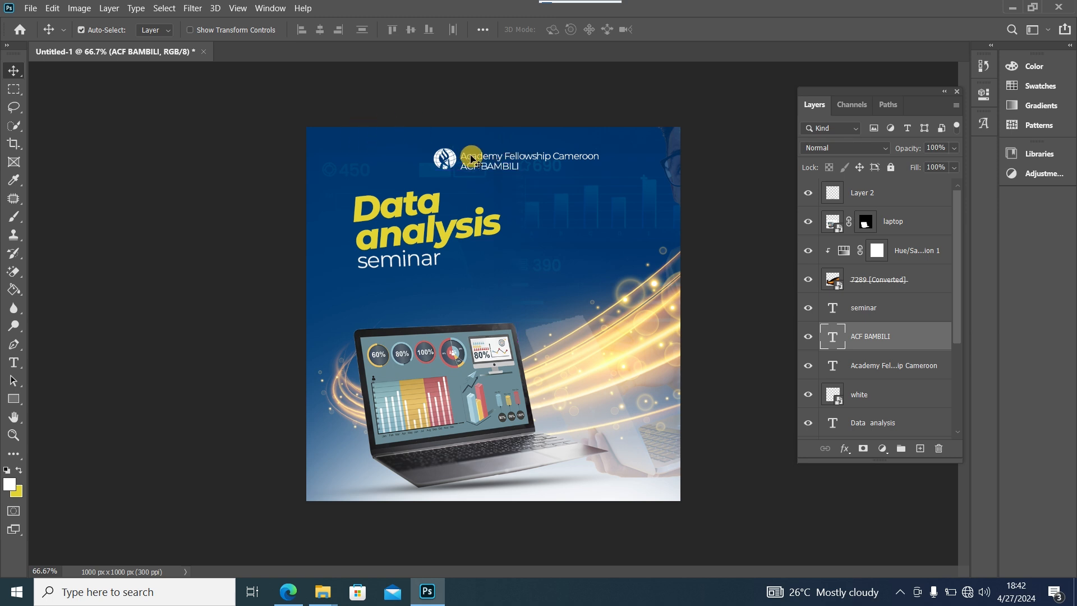
click(452, 160)
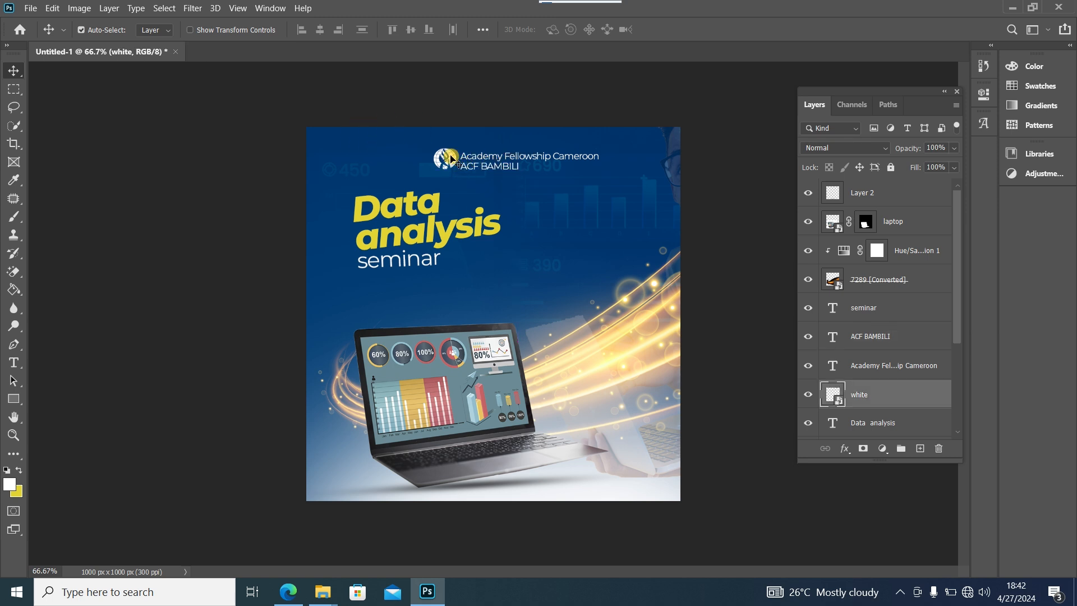
click(451, 158)
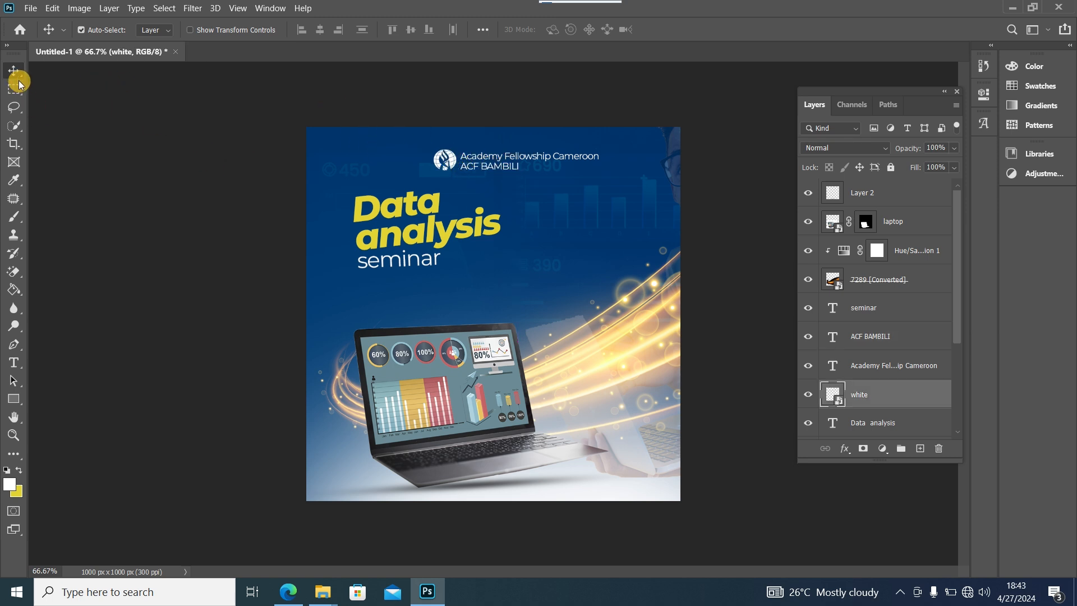
- Move the "Data analysis" title and the "seminar" text slightly up toward the header
click(84, 168)
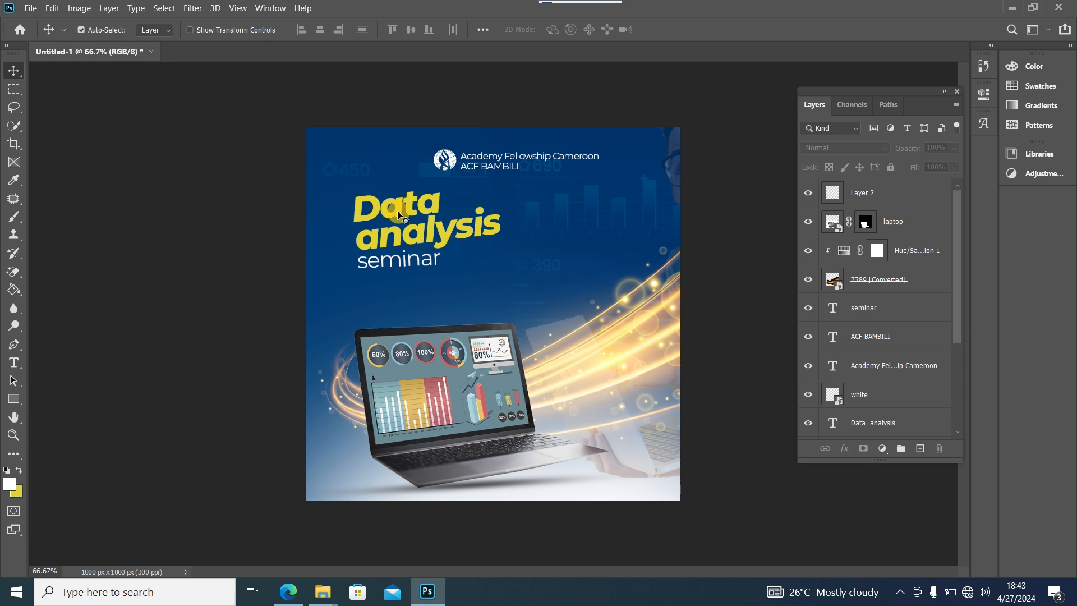
drag(399, 214, 398, 207)
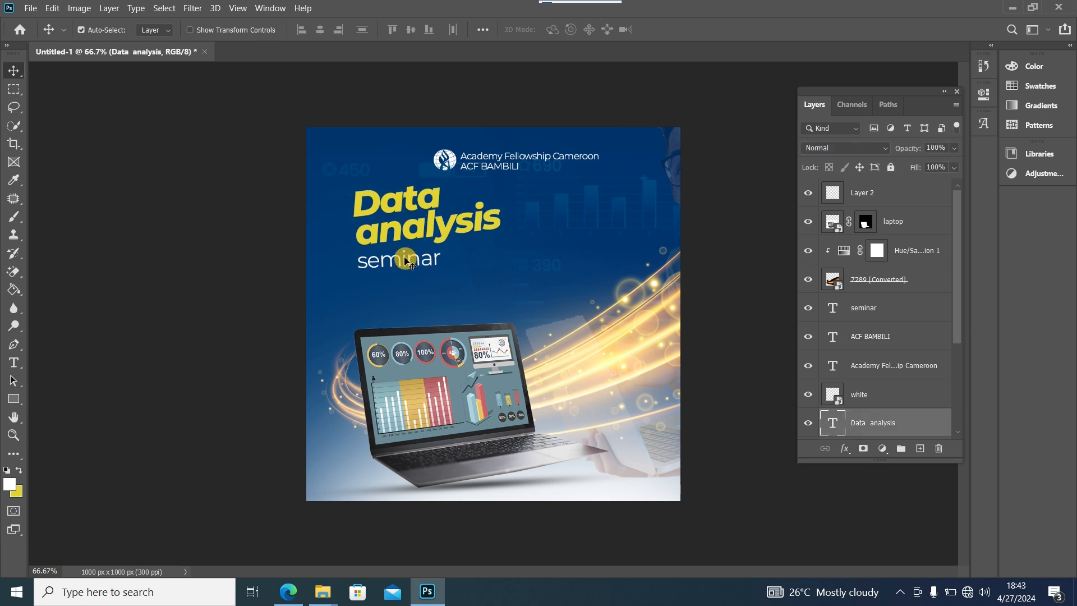
drag(400, 262, 396, 259)
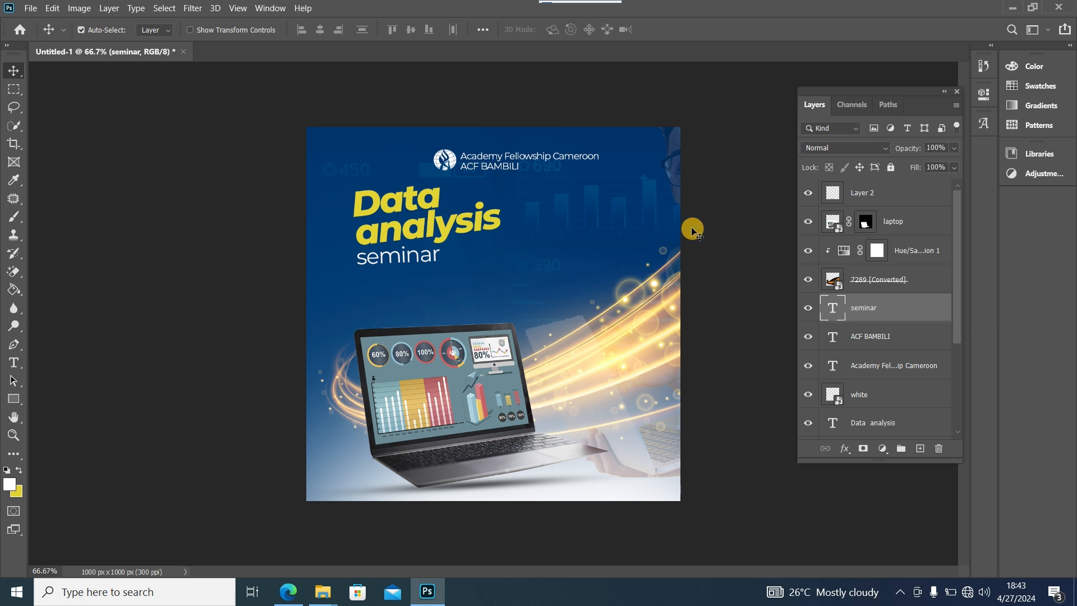
- Draw a white rectangle about 292 by 79 px below "seminar" and move it left to about X 137 px, under the text's left edge
click(14, 398)
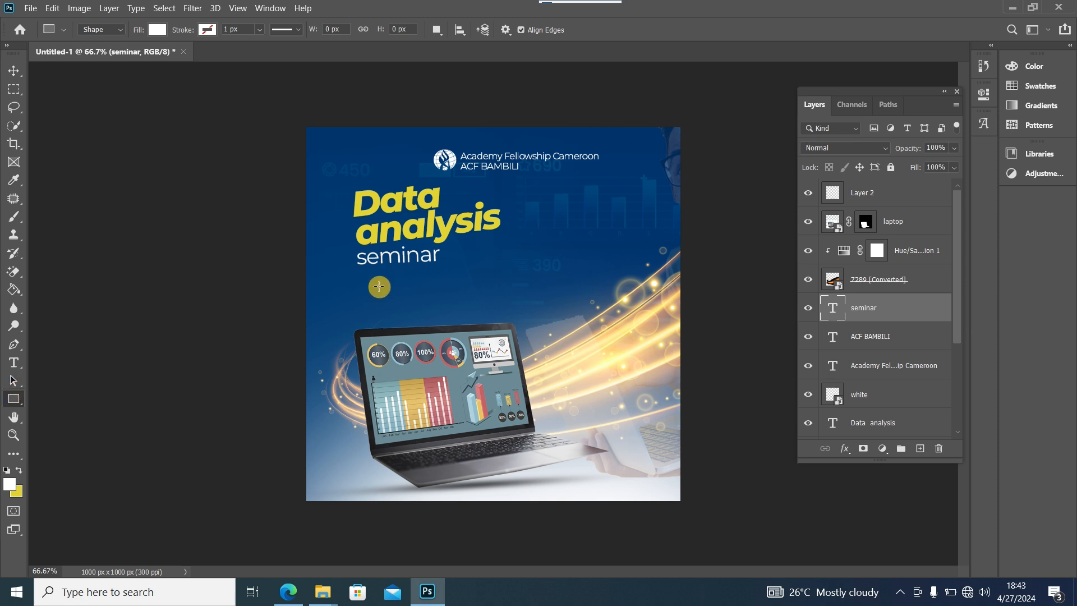
drag(373, 279, 481, 308)
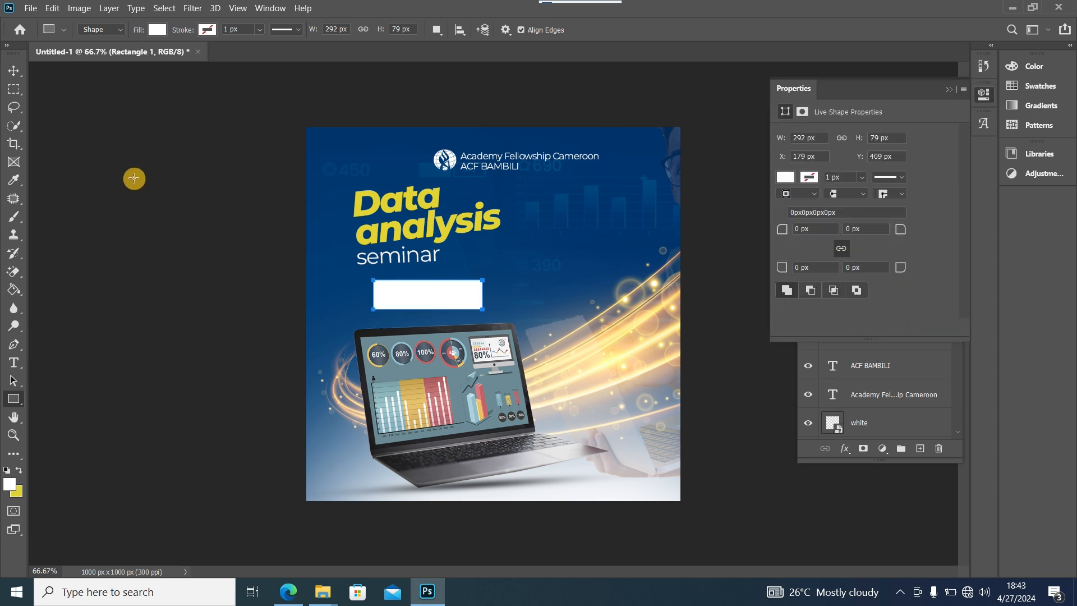
click(15, 70)
click(443, 296)
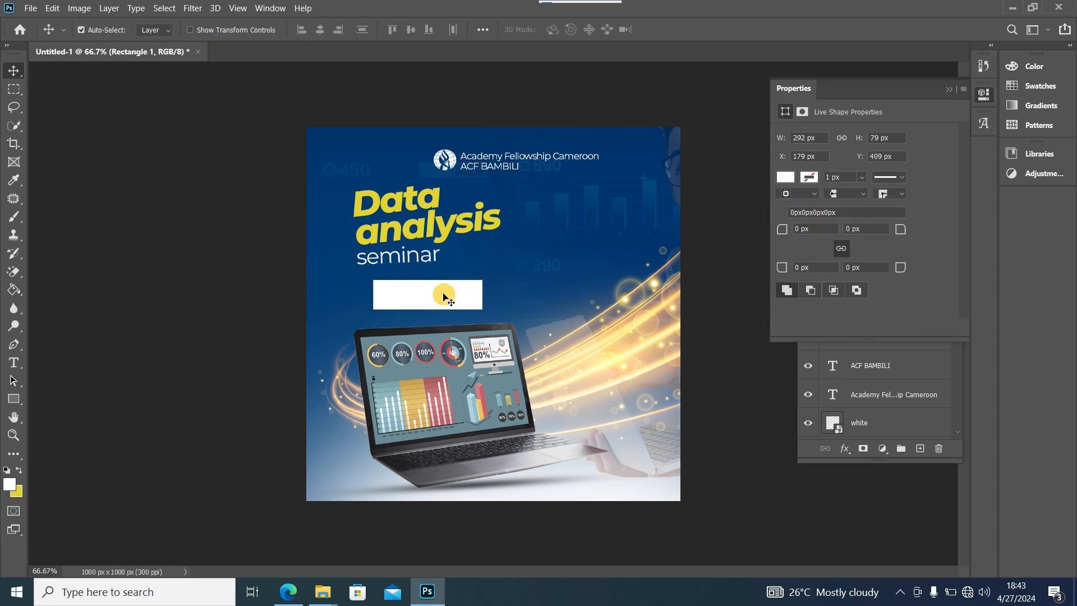
key(j)
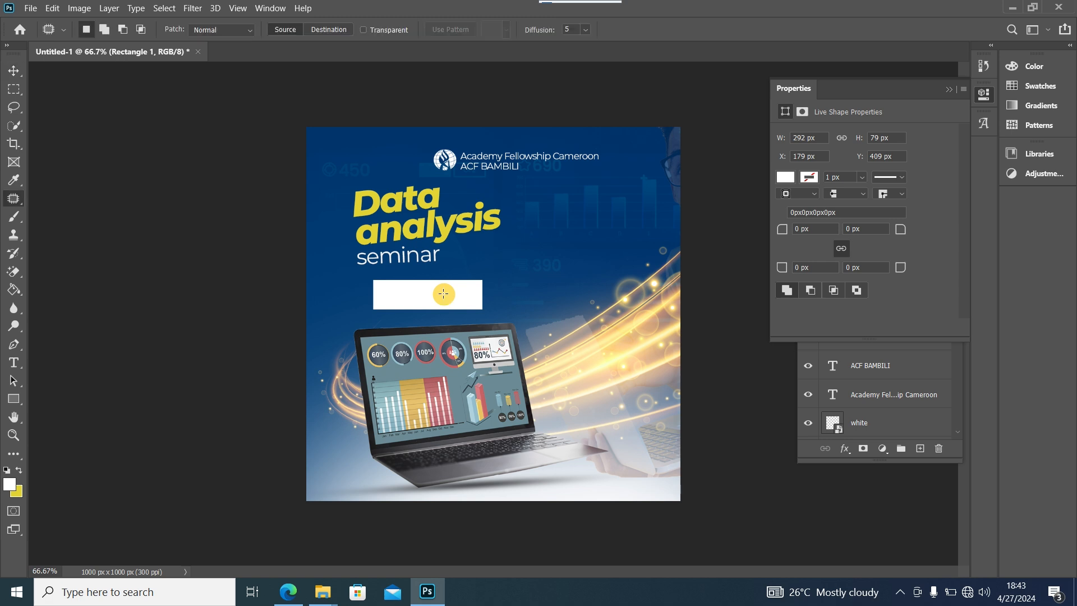
click(14, 70)
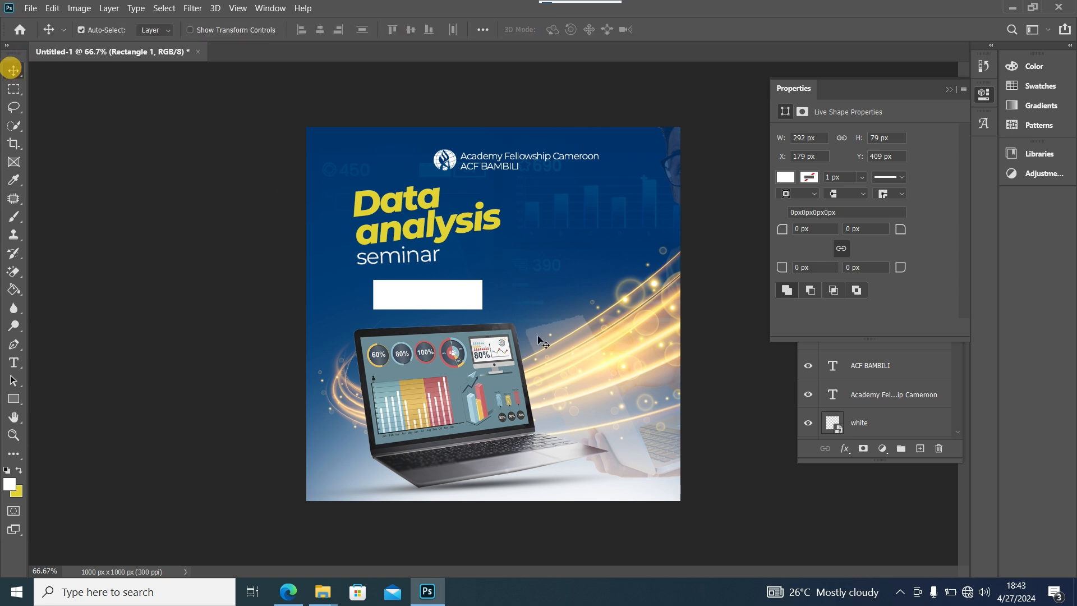
click(446, 300)
mouse_move(446, 302)
mouse_down()
mouse_move(567, 297)
mouse_move(404, 296)
mouse_move(435, 300)
mouse_up()
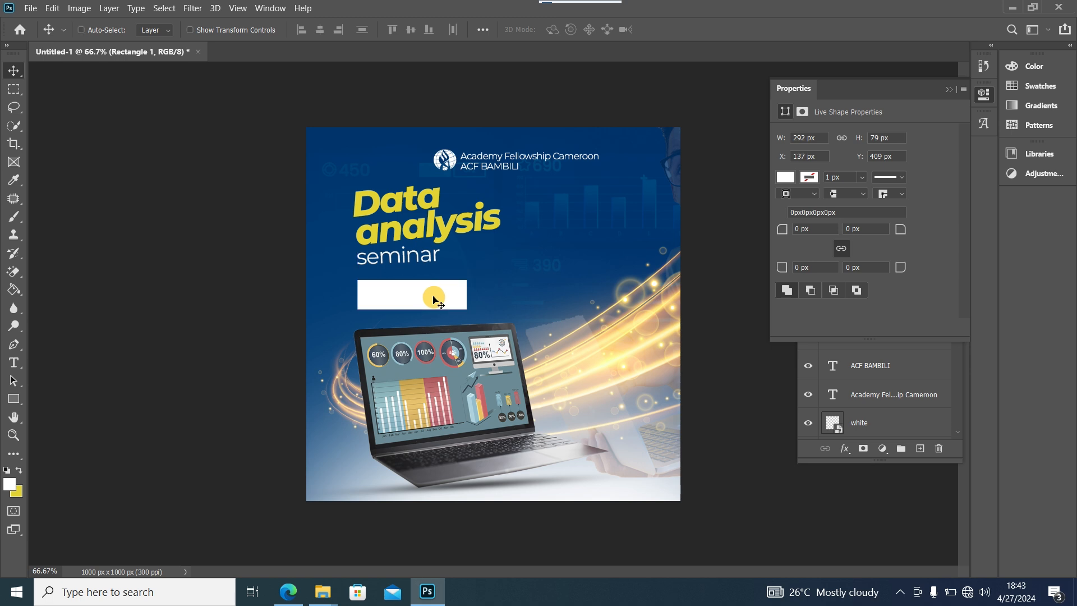
- Duplicate the white rectangle to its right at about X 444 px, and narrow the original to about 233.5 px wide
key(ctrl+j)
drag(413, 295, 532, 298)
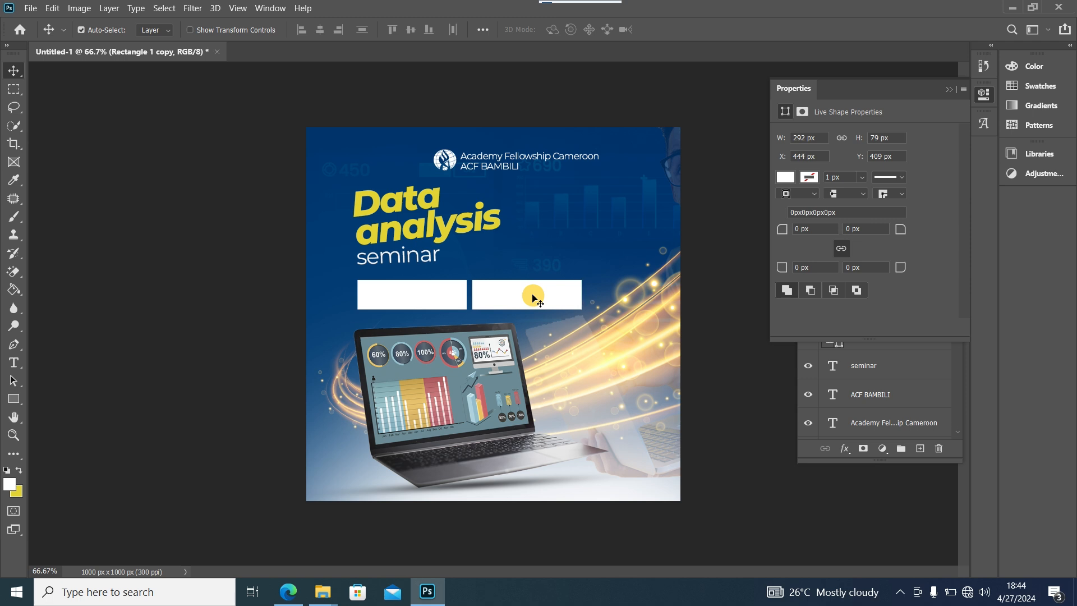
ctrl+click(413, 297)
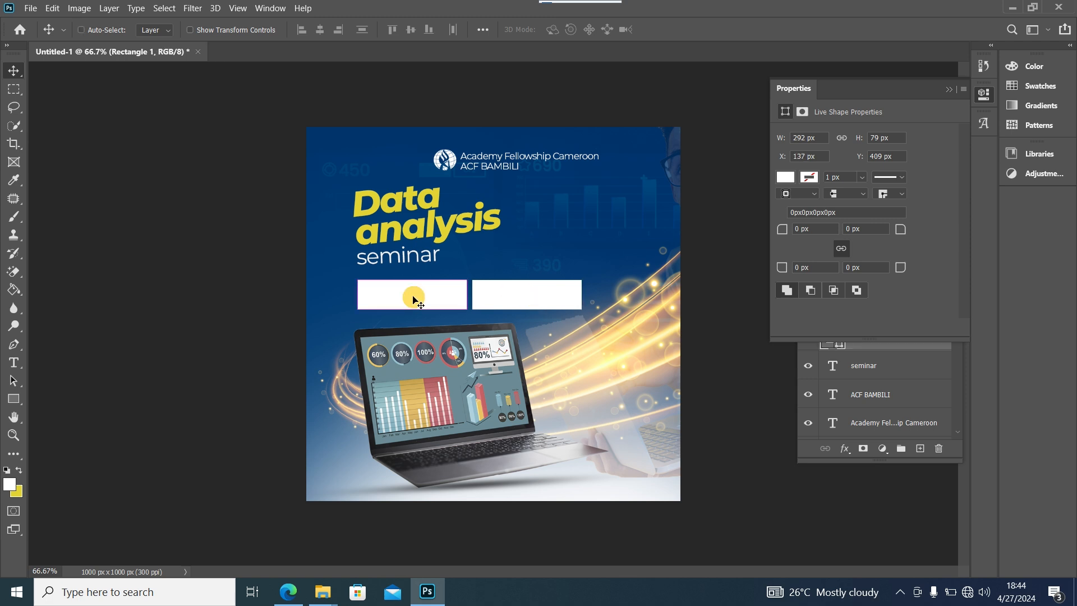
key(ctrl+t)
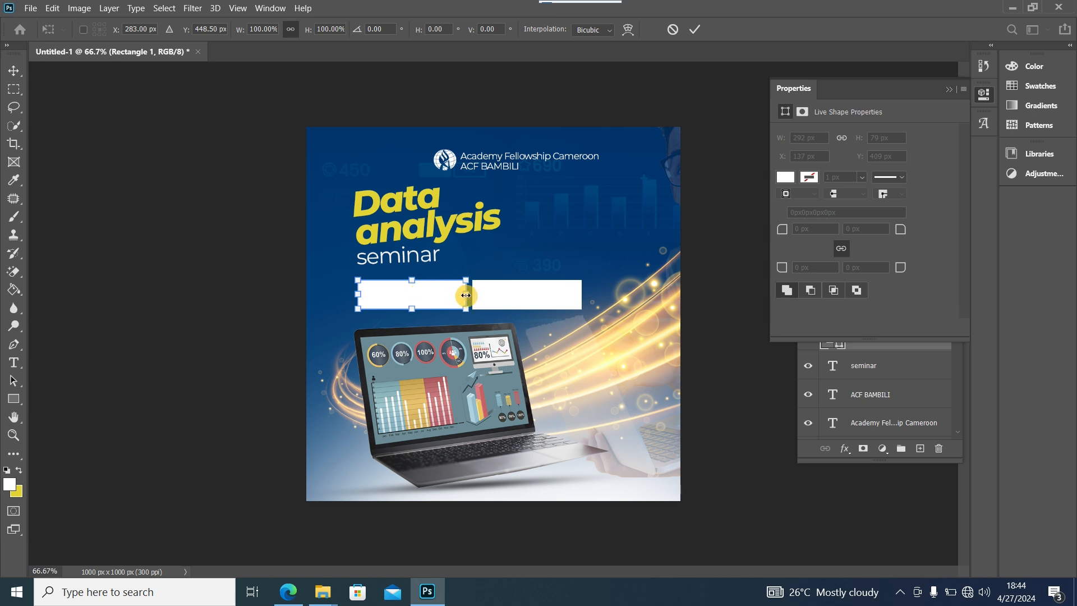
drag(466, 293, 448, 292)
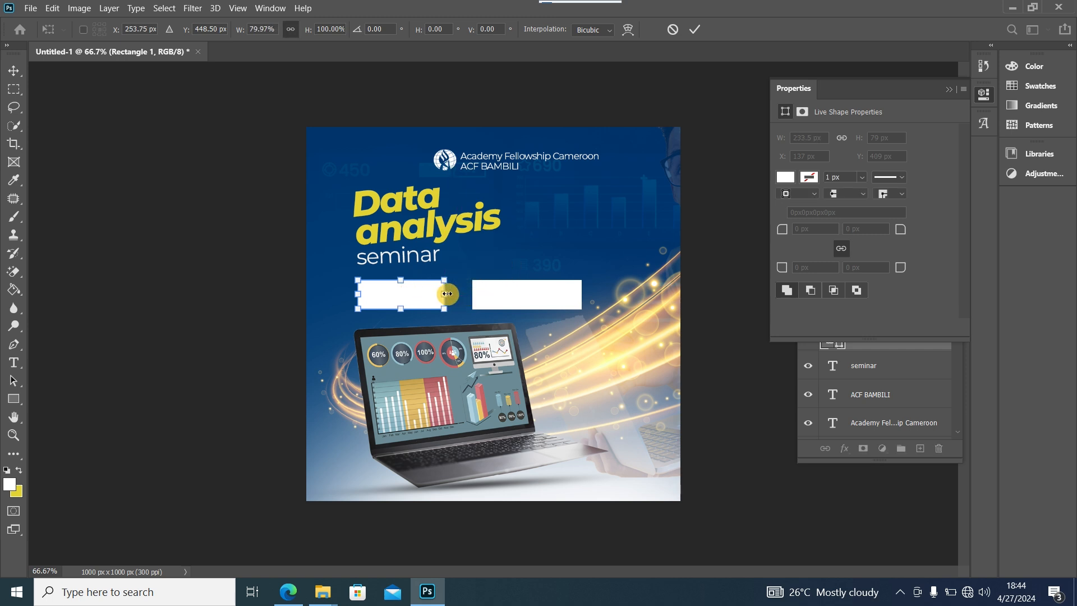
click(19, 72)
- Move the duplicate white rectangle left to about X 382 px, beside the original, and widen it to about 356.5 px
click(511, 296)
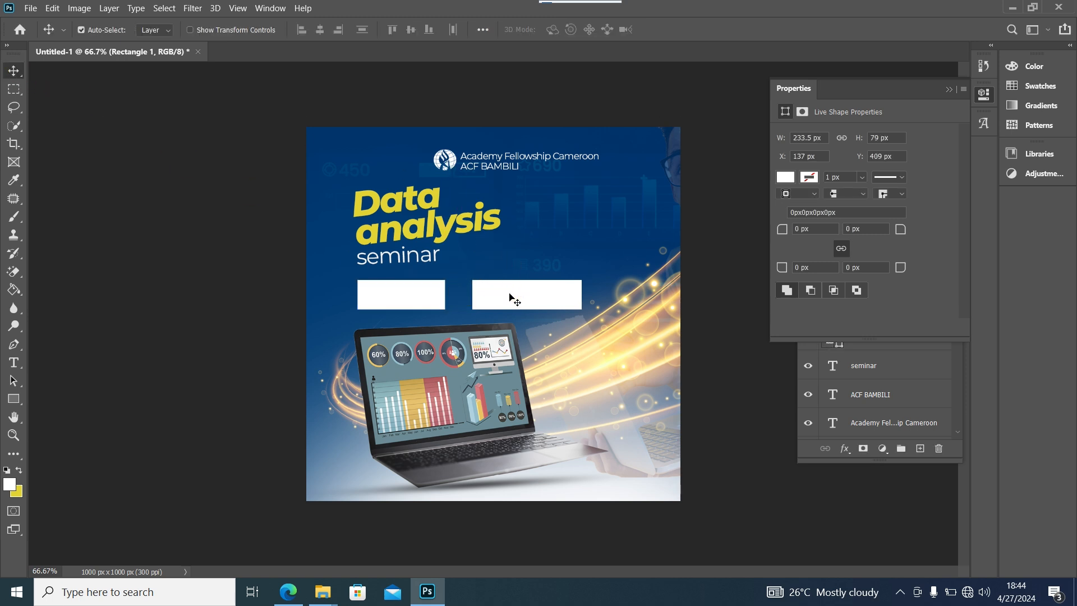
key(shift+Left)
key(shift+Left)
key(shift+Left)
key(shift+Left)
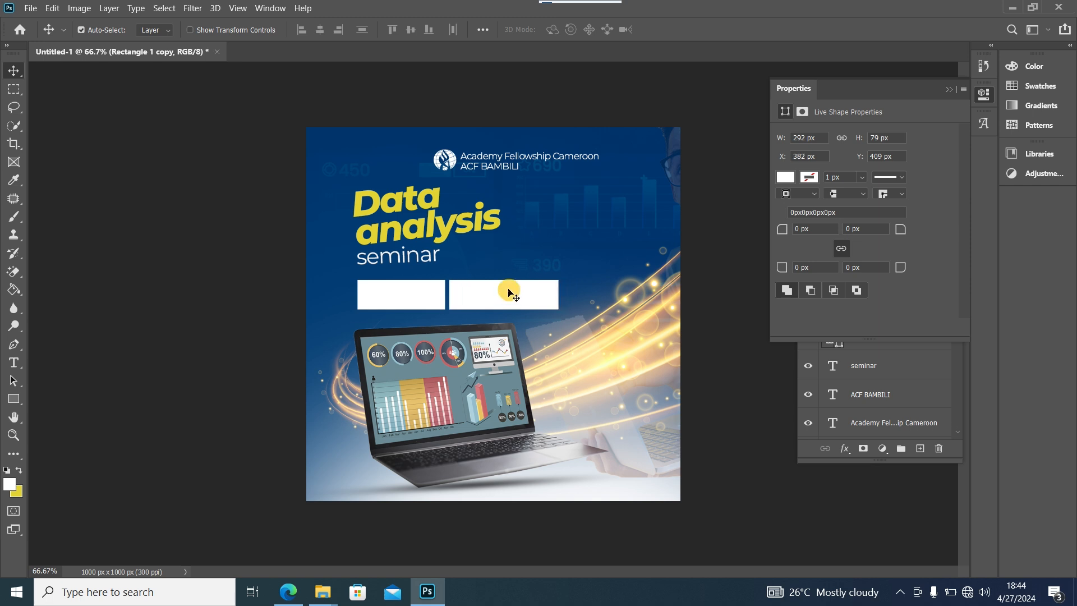
key(ctrl+t)
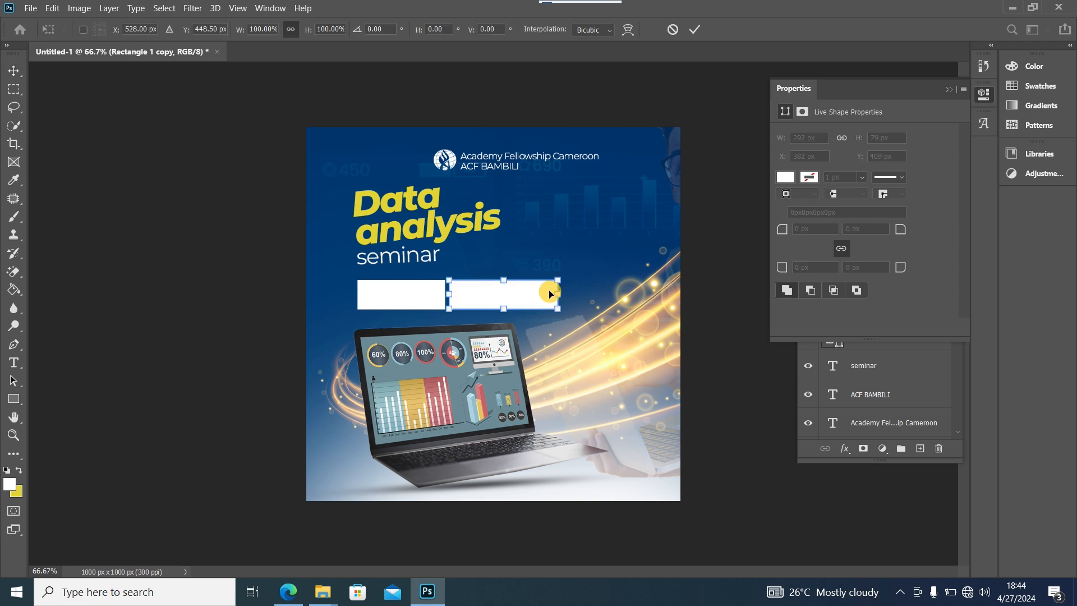
drag(558, 293, 583, 294)
click(15, 73)
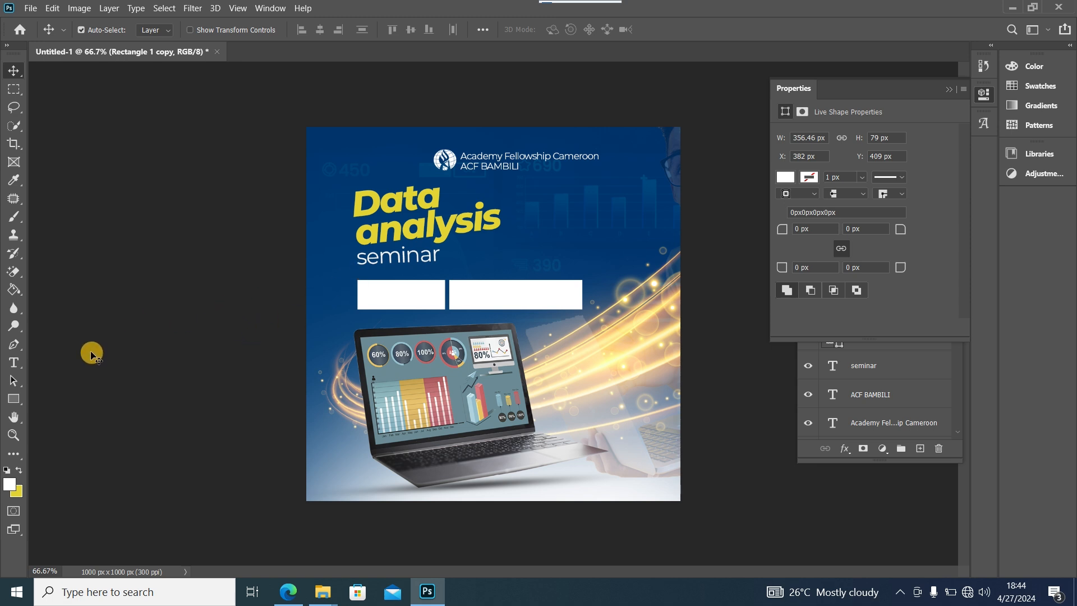
- Draw a circle about 130 px in diameter on a new layer, over the left end of the narrower white rectangle
click(13, 399)
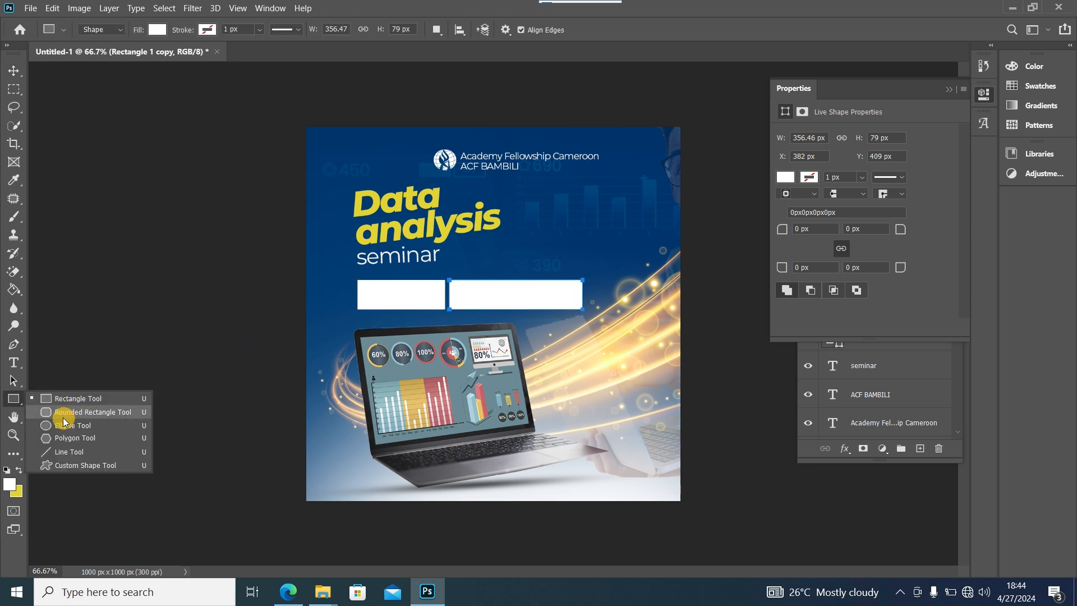
click(65, 425)
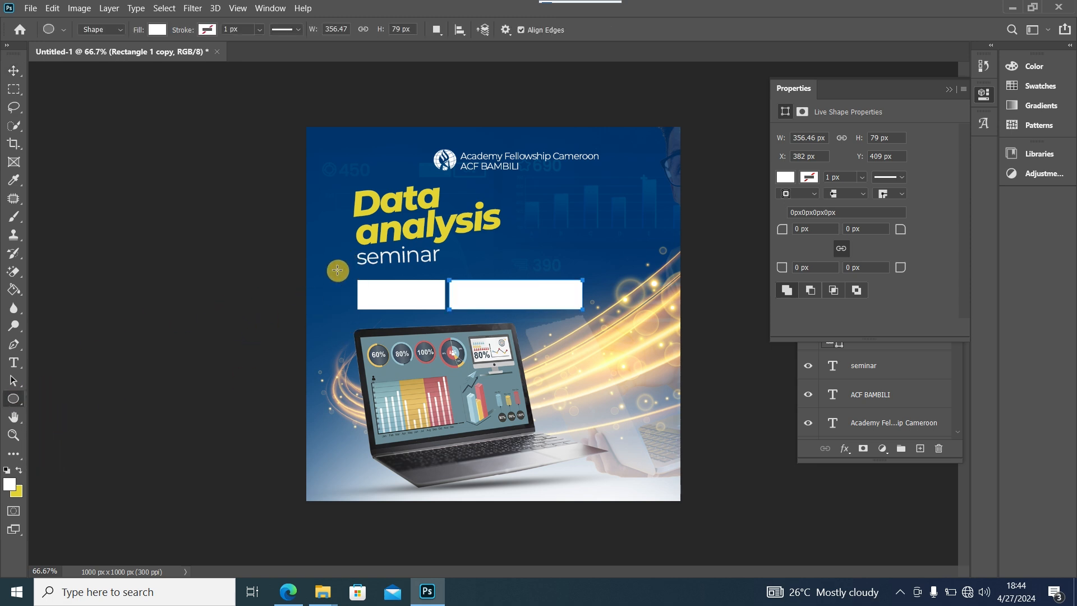
drag(901, 90, 836, 92)
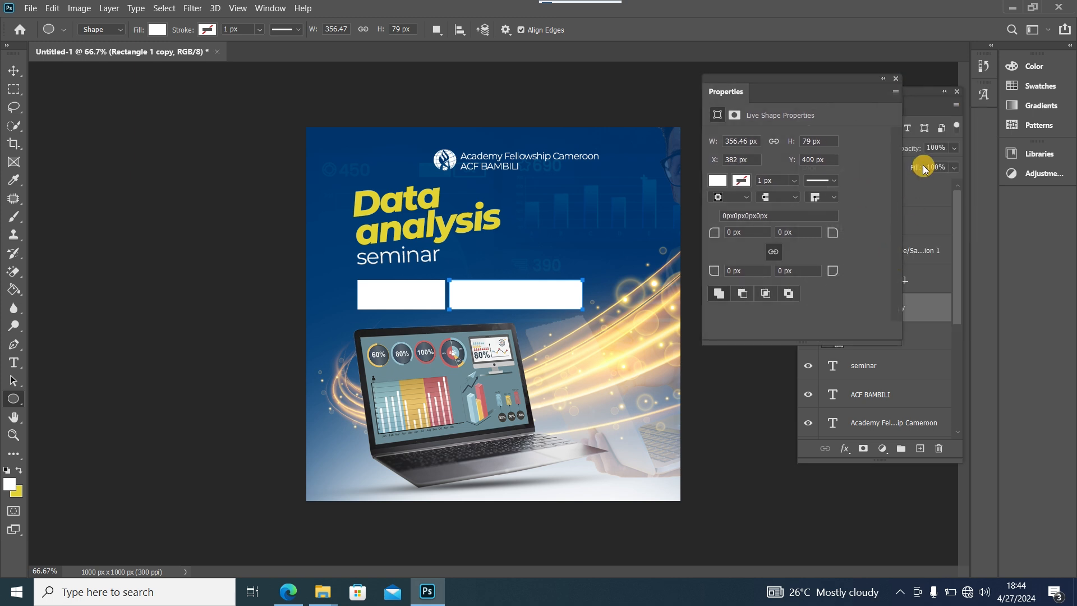
click(893, 79)
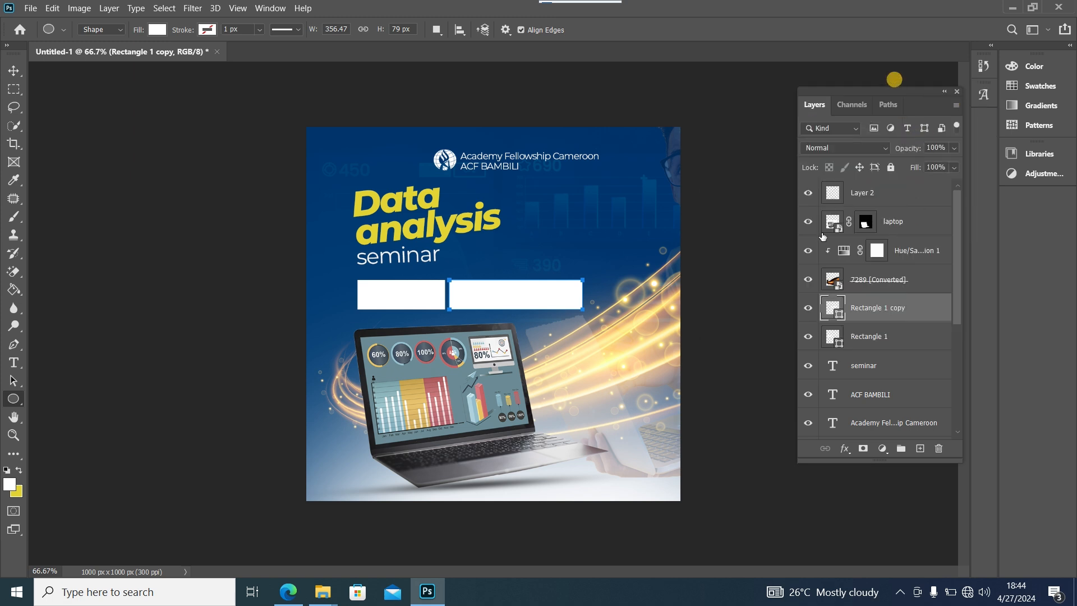
click(921, 449)
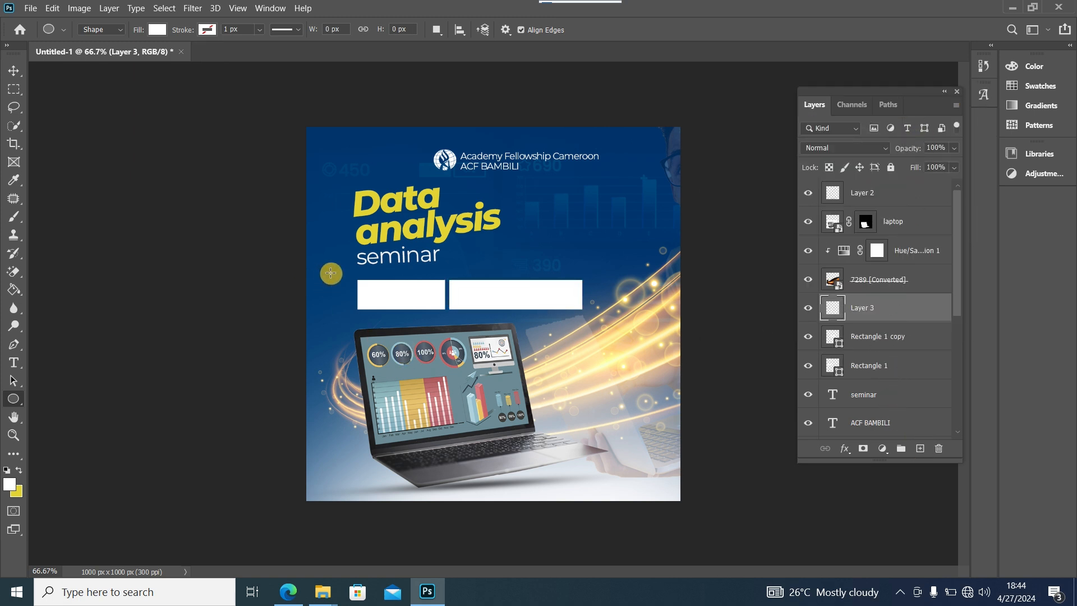
drag(330, 273, 377, 344)
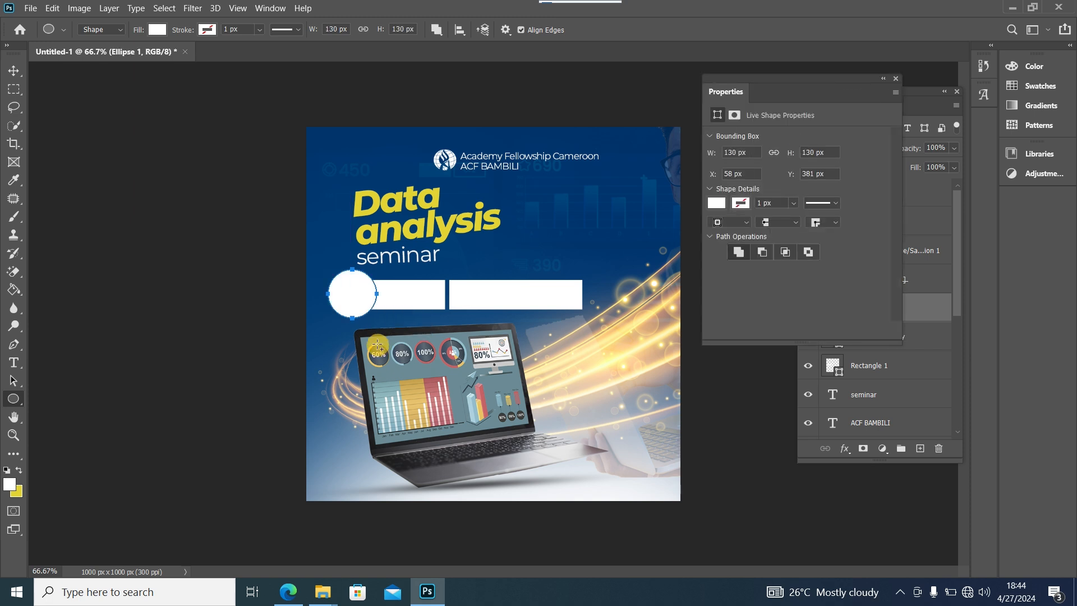
- Fill the circle with the orange-red color f43c23
click(716, 203)
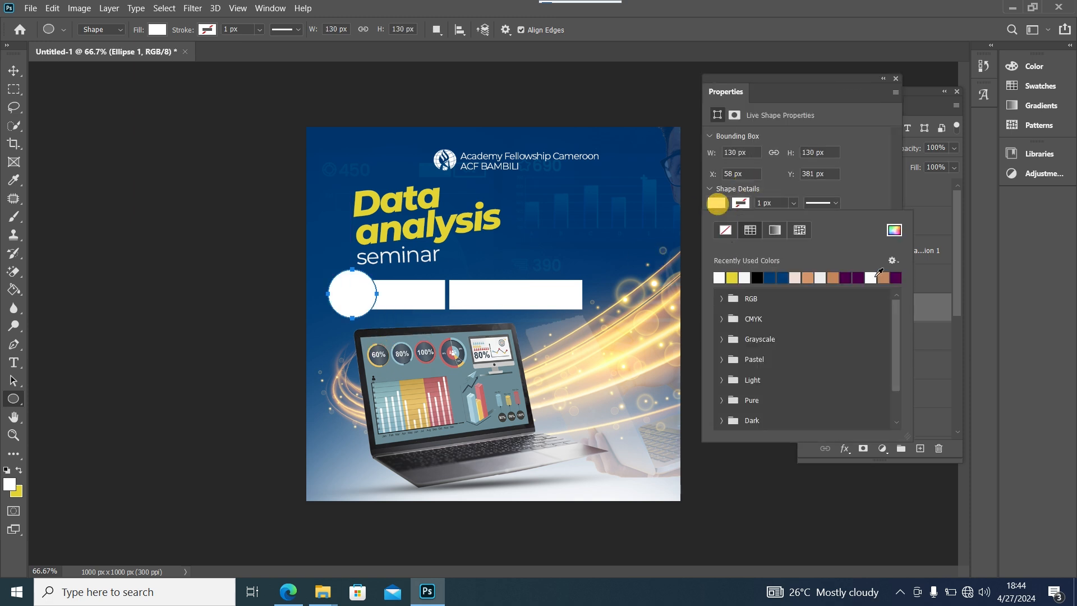
click(897, 231)
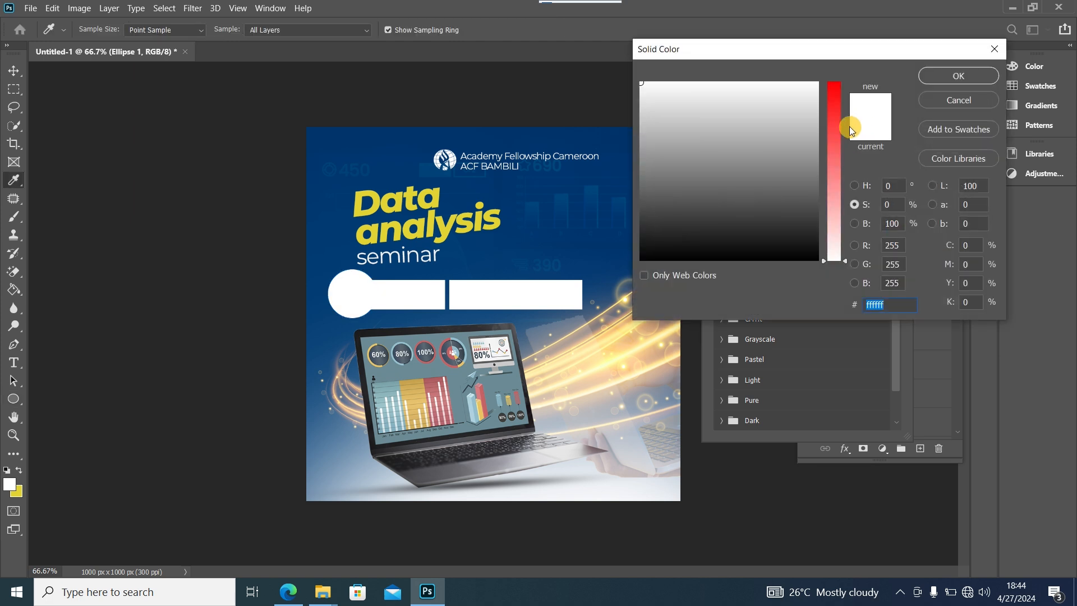
drag(834, 119, 832, 107)
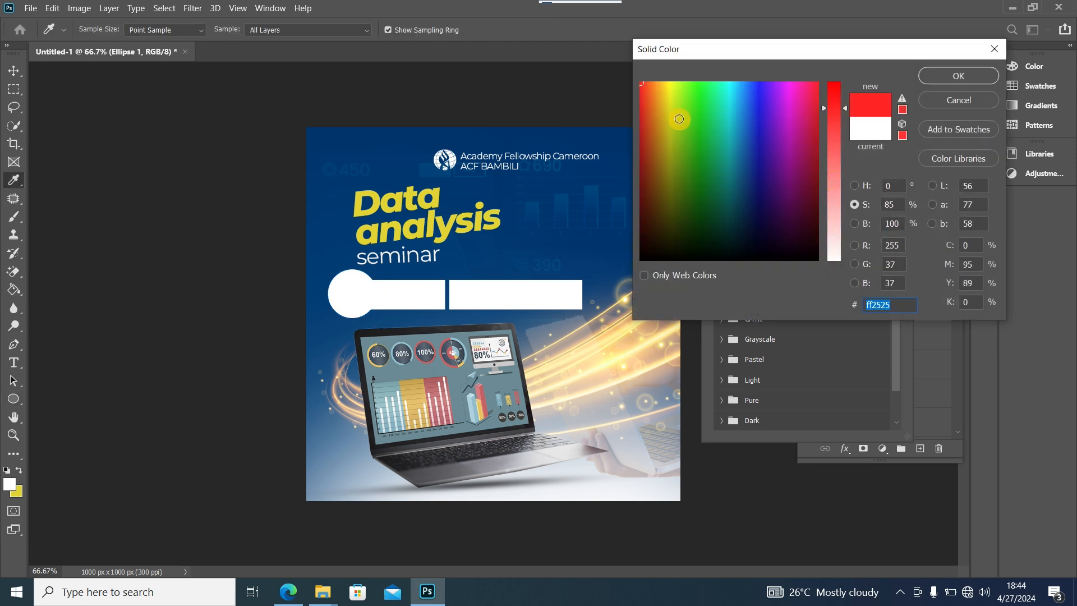
drag(643, 91, 643, 90)
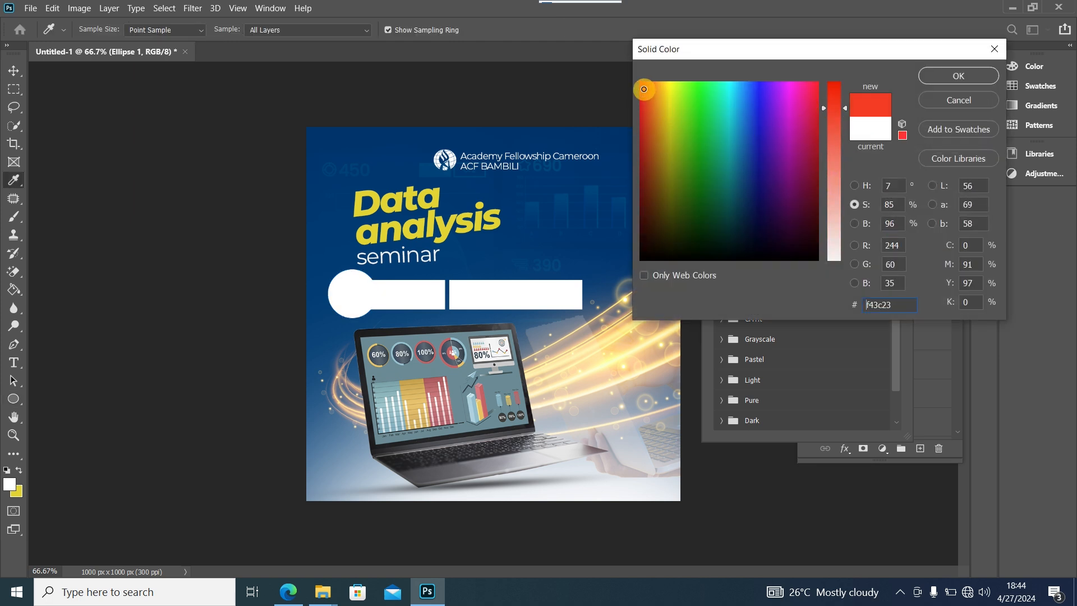
click(956, 77)
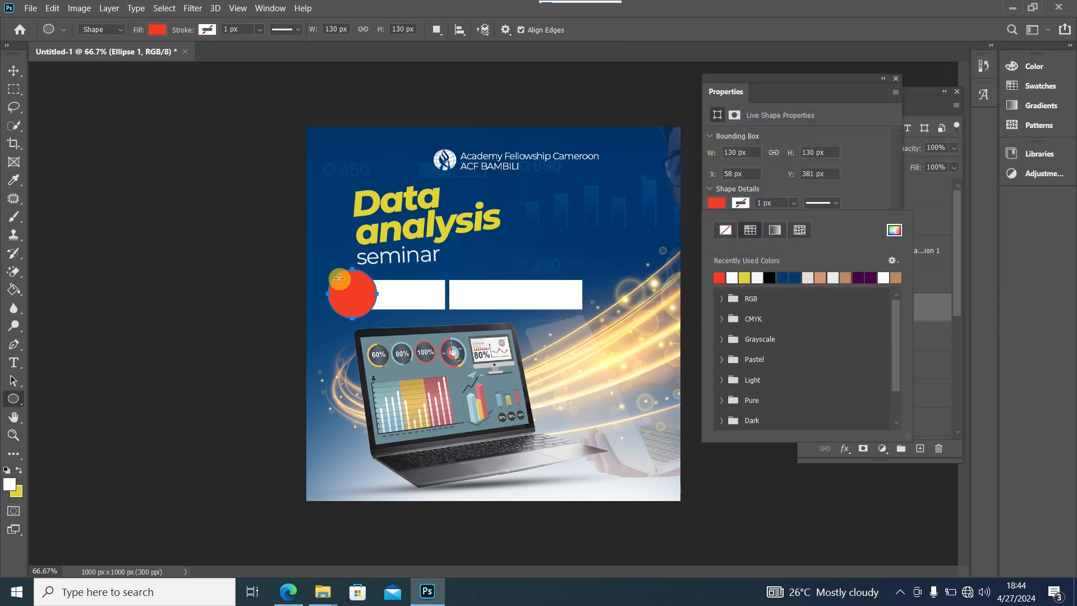
click(14, 71)
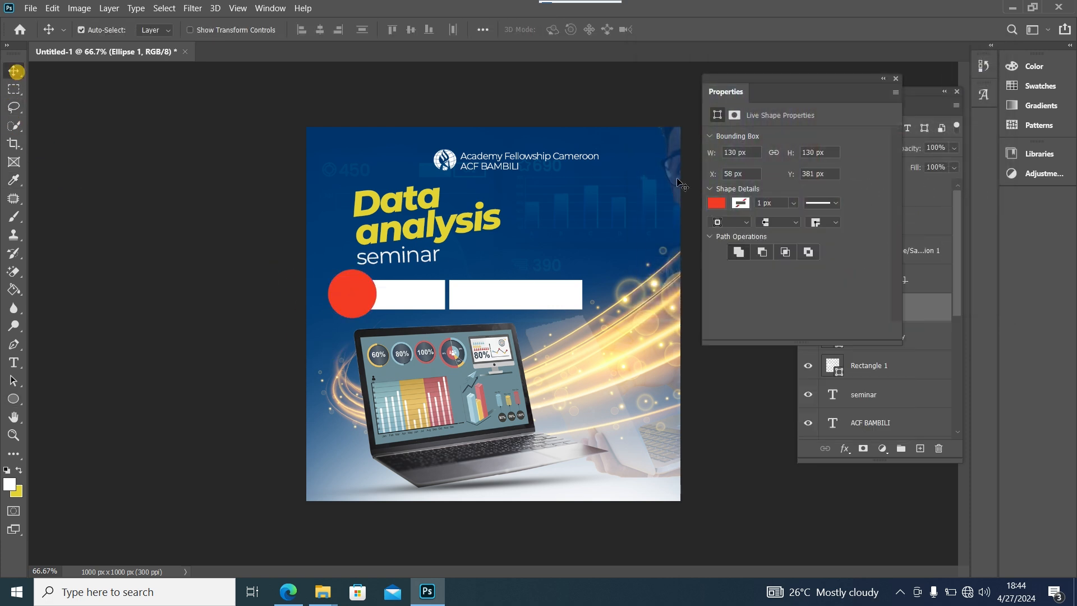
click(896, 78)
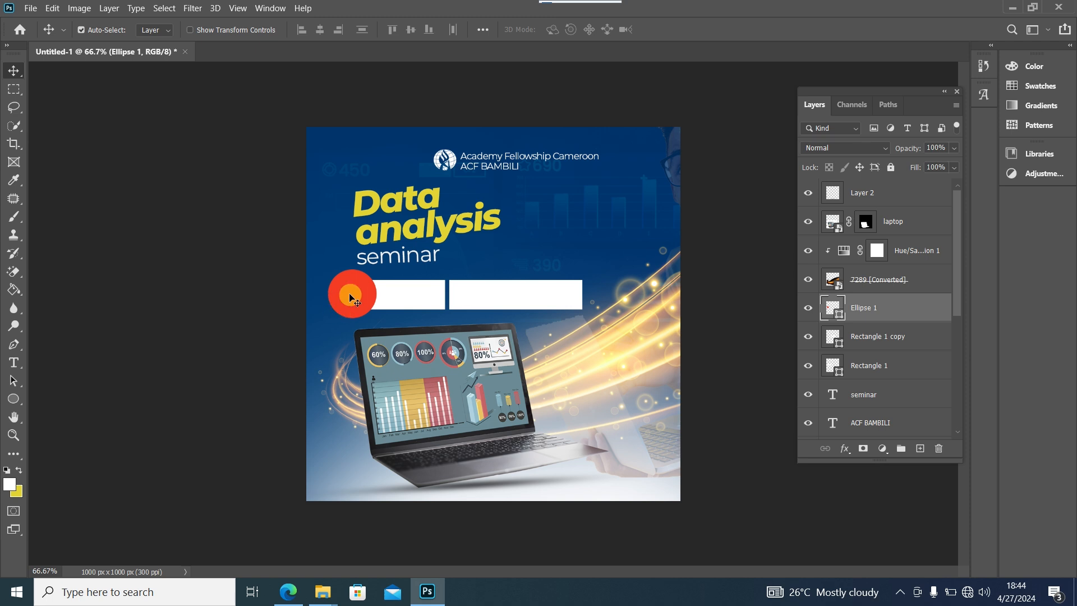
- Shrink the red circle slightly, keeping it over the left end of the narrower white rectangle
key(ctrl+t)
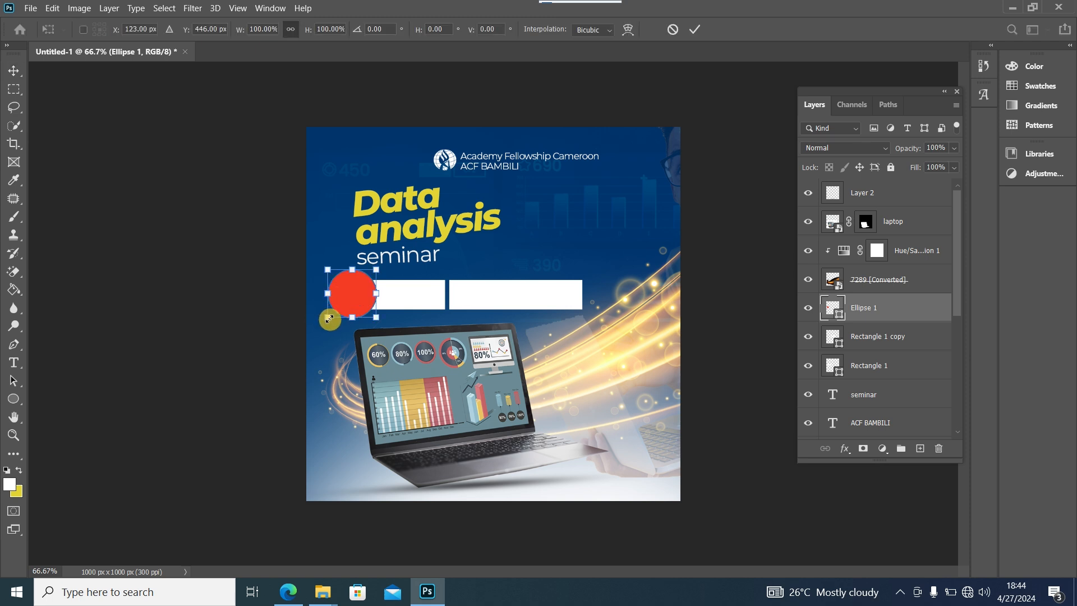
drag(328, 317, 342, 298)
click(14, 70)
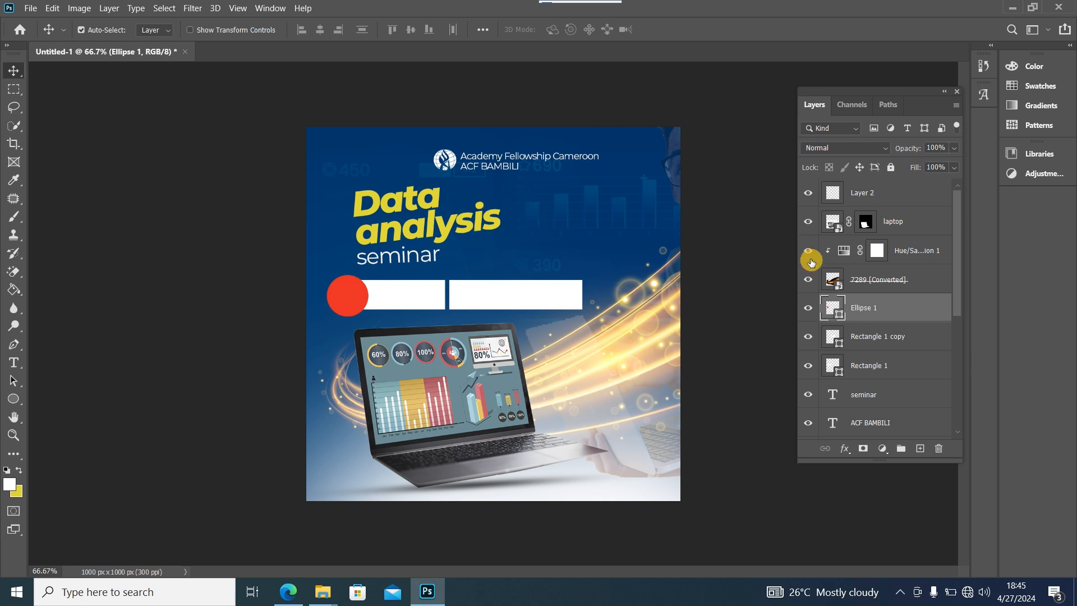
- Rotate the circle and both white rectangles together to about -5.45° and move them up and right, centered near X 472, Y 412 px
ctrl+click(905, 343)
ctrl+click(896, 368)
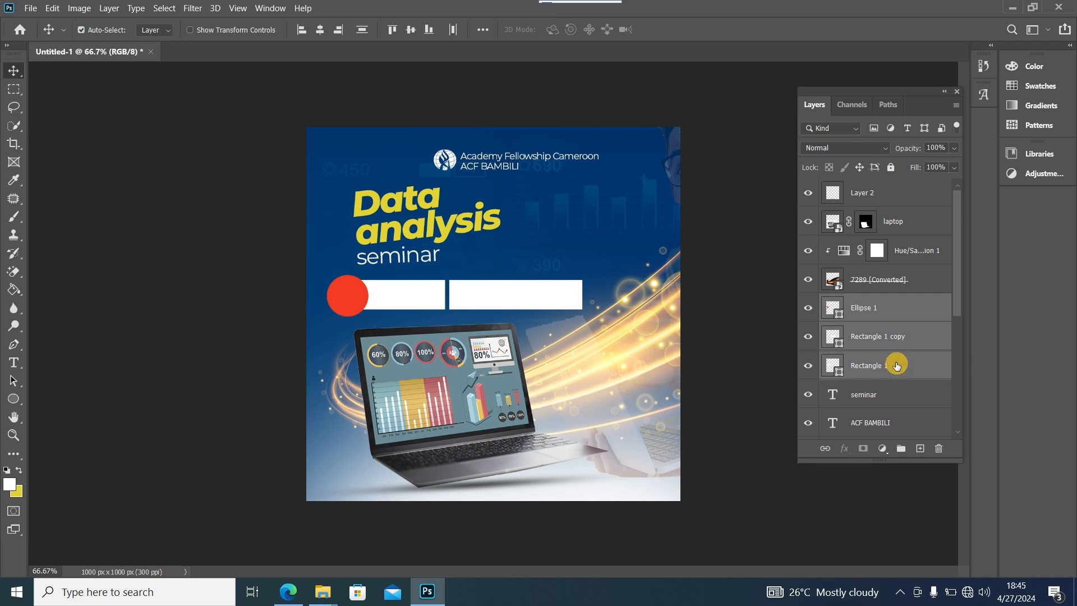
key(ctrl+t)
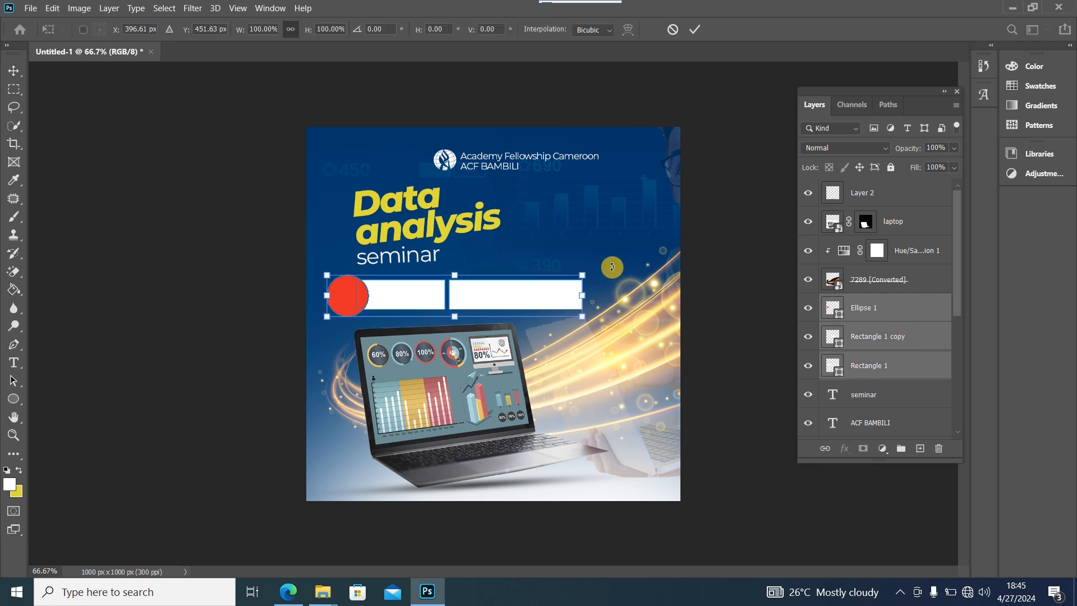
drag(611, 281, 606, 267)
drag(512, 299, 534, 287)
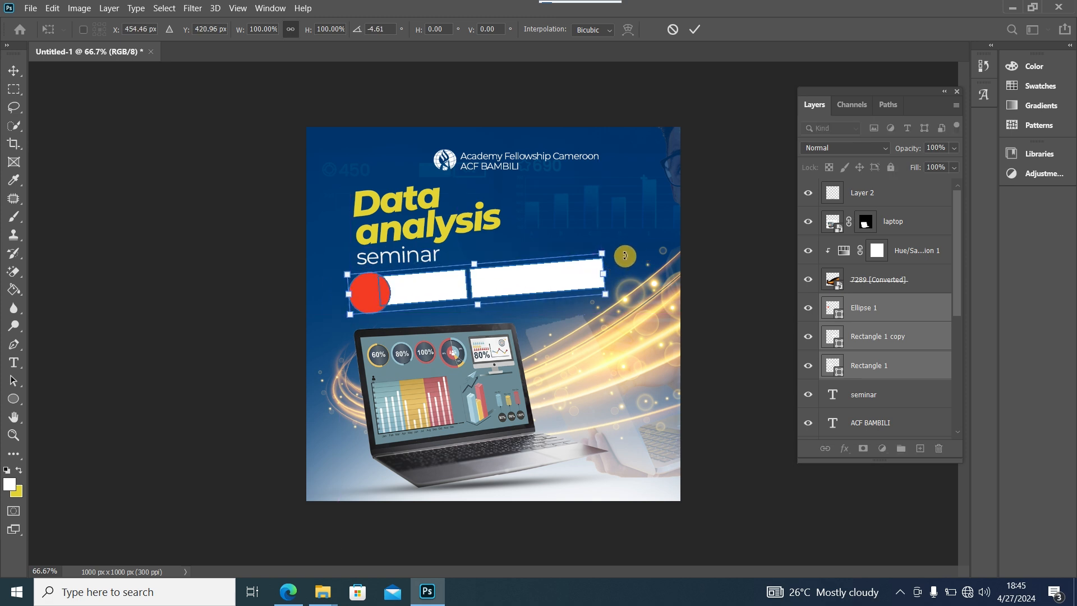
drag(627, 255, 626, 252)
drag(538, 283, 548, 280)
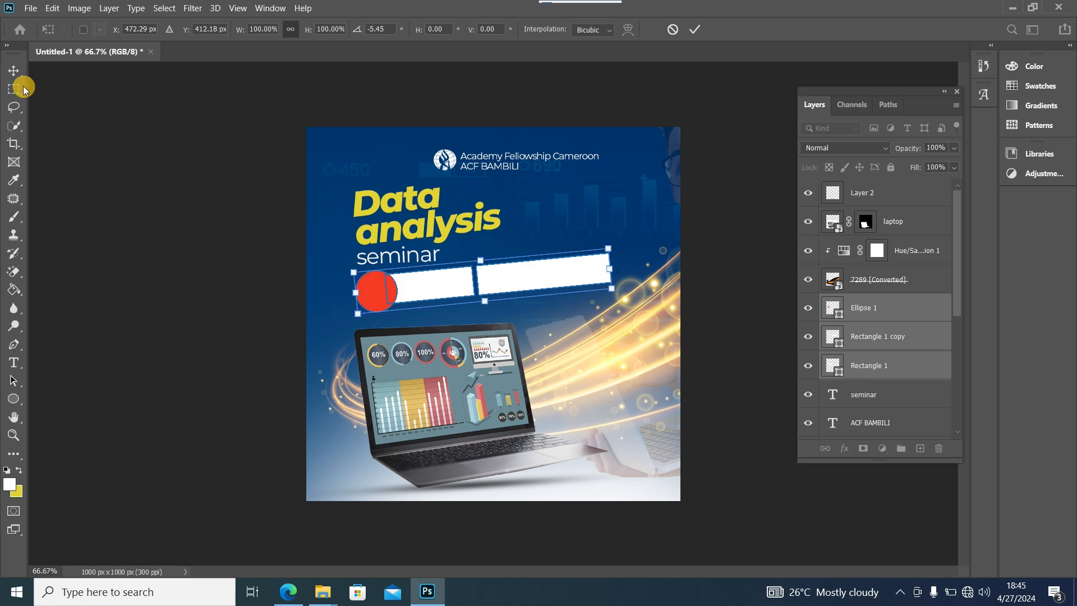
click(14, 71)
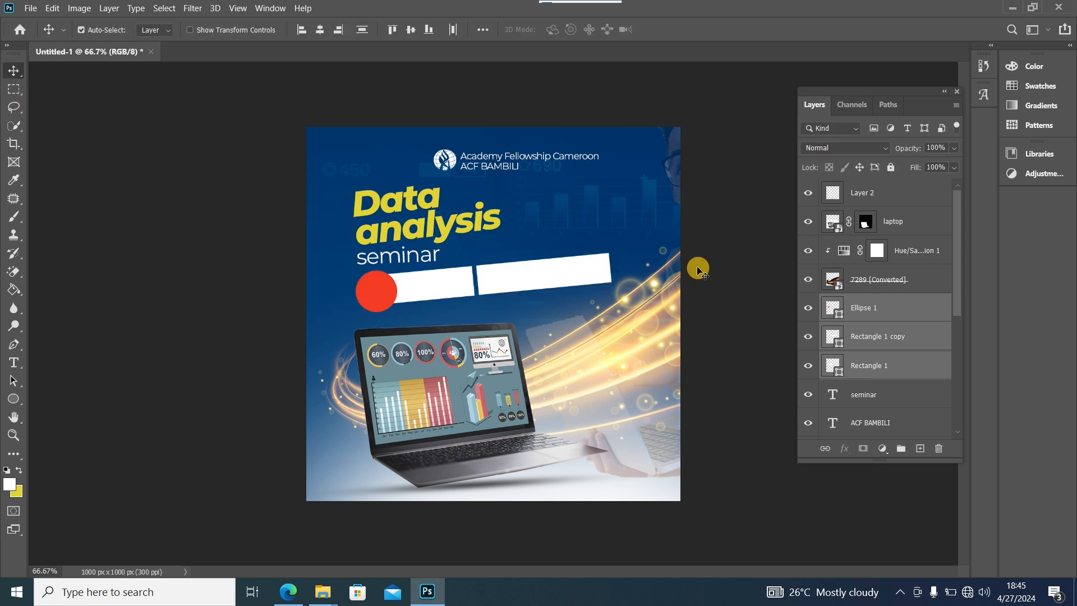
- Scale the "seminar" text down slightly so it clears the tilted boxes
click(399, 259)
key(ctrl+t)
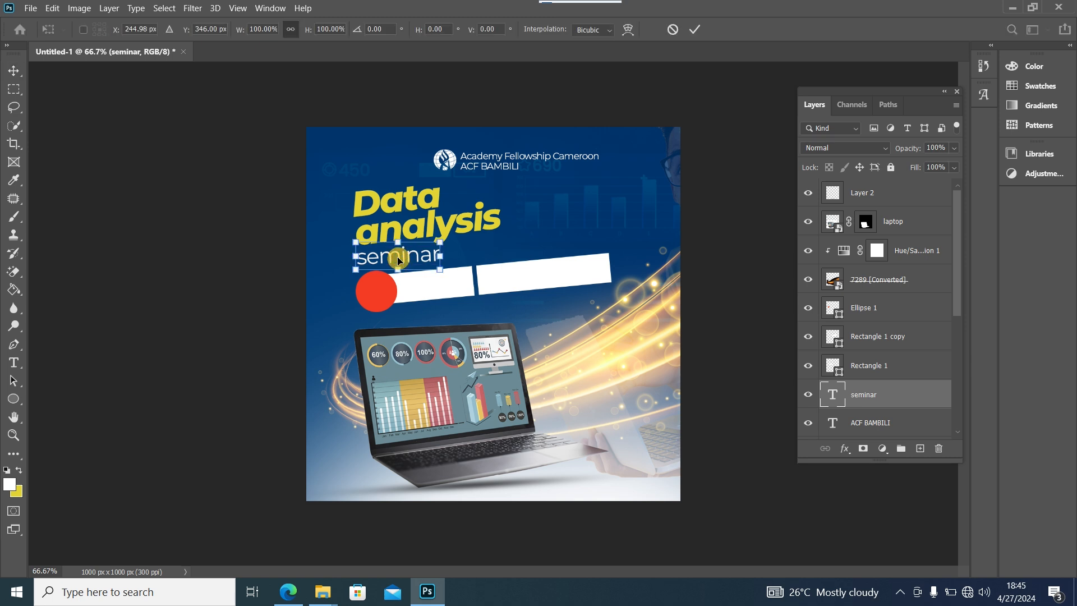
drag(439, 269, 428, 262)
click(14, 71)
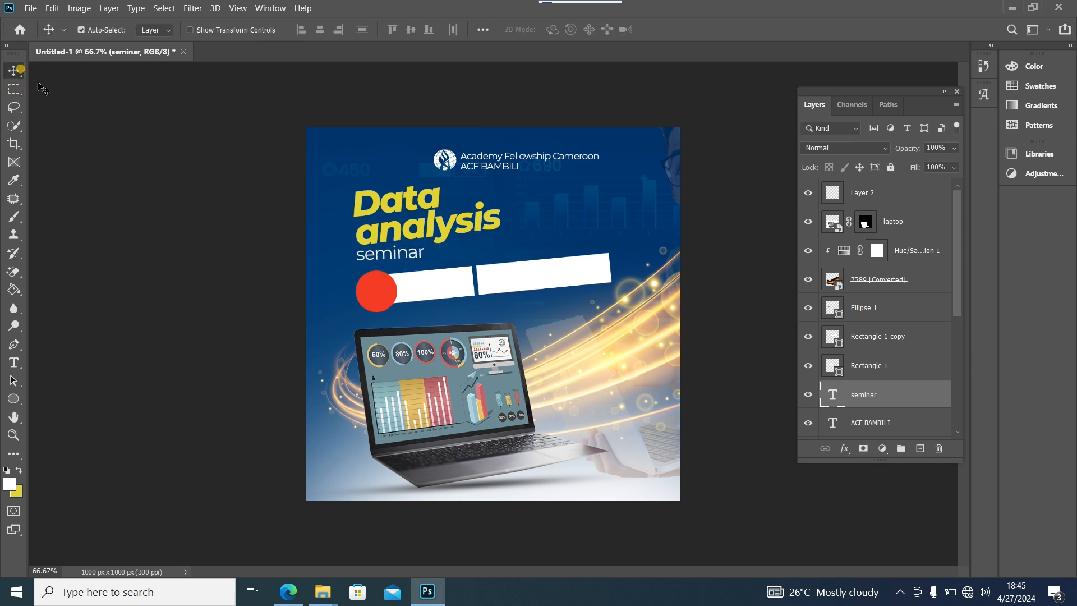
- Add white Montserrat Regular 14 pt text reading "It's Free" on two lines, to the right of the "Data analysis" title
click(13, 362)
click(539, 227)
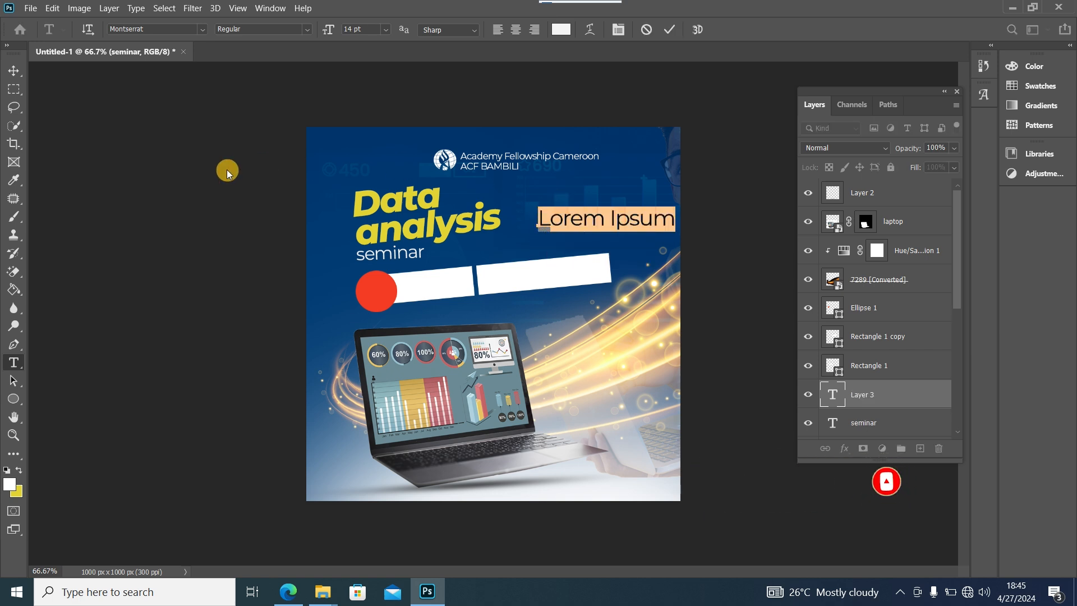
key(BackSpace)
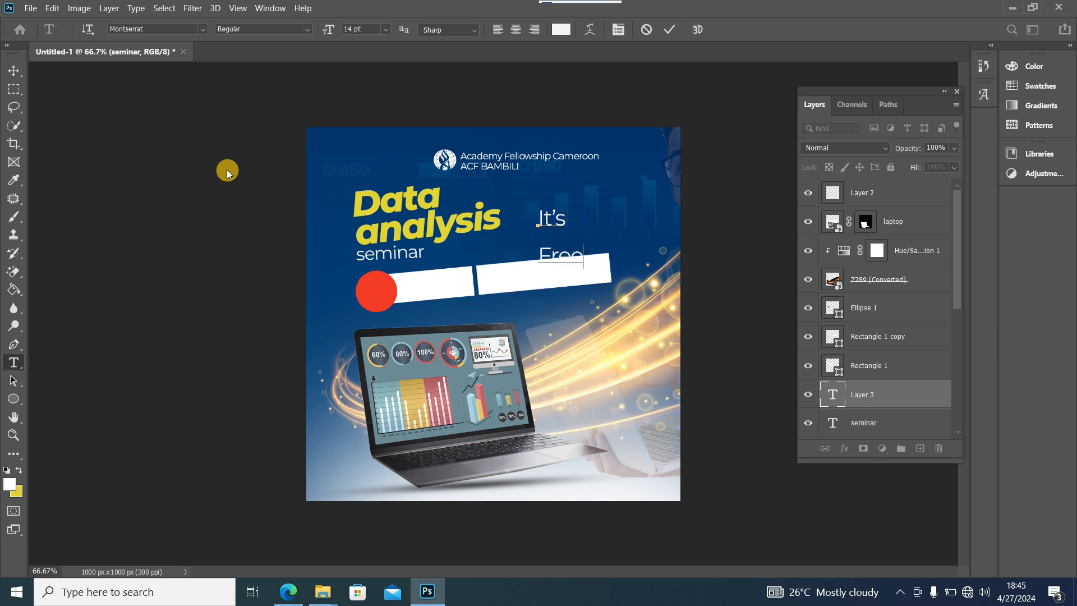
- Tighten the line spacing of the "It's Free" text and set its font style to SemiBold
key(ctrl+a)
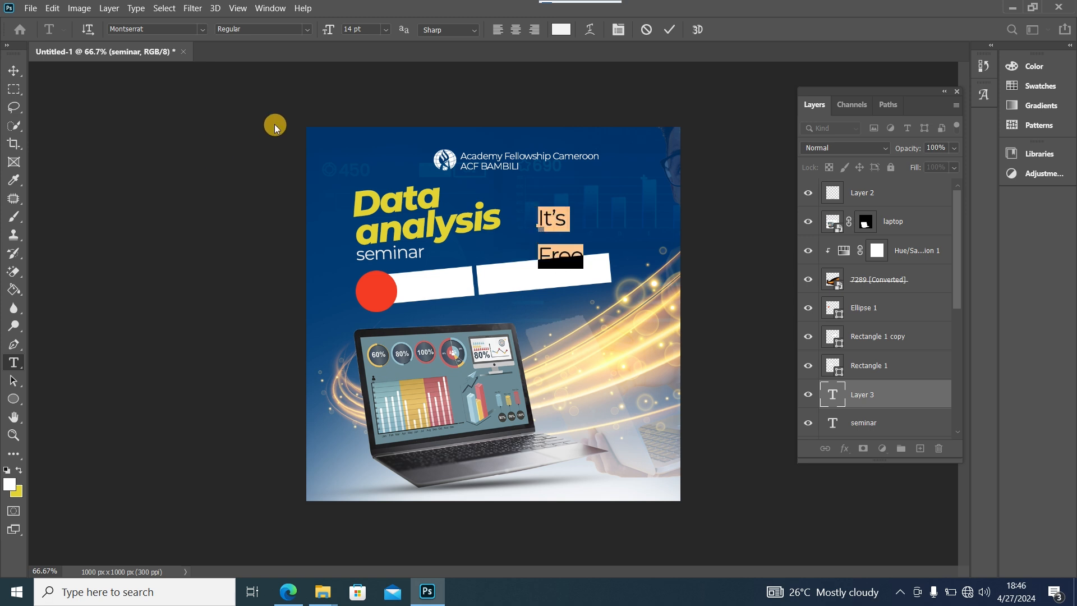
key(alt+Up)
key(alt+Up)
key(alt+Up)
key(alt+Up)
key(alt+Up)
key(alt+Up)
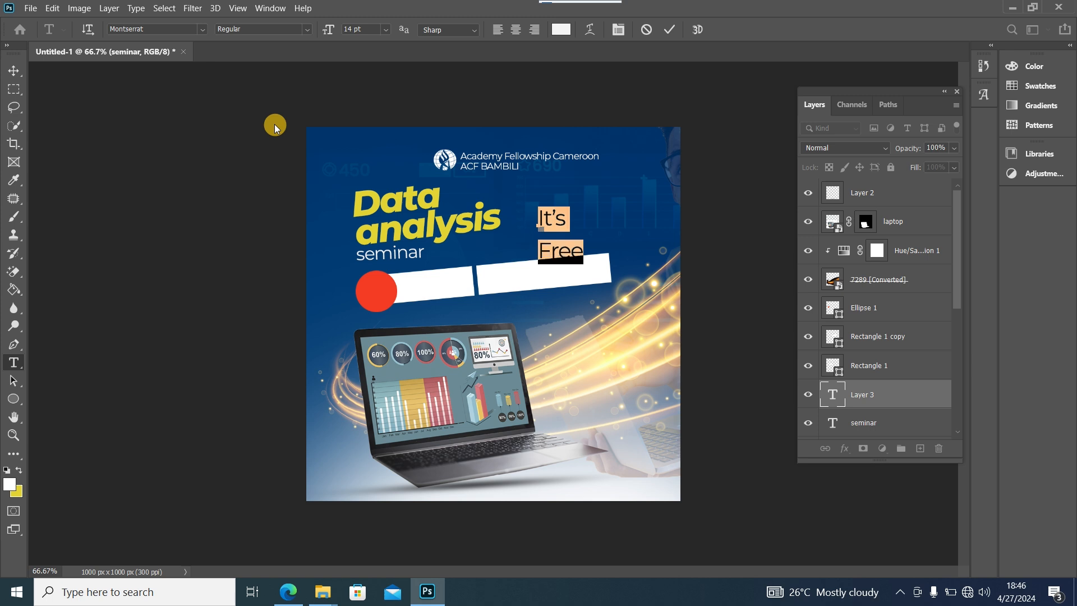
key(alt+Up)
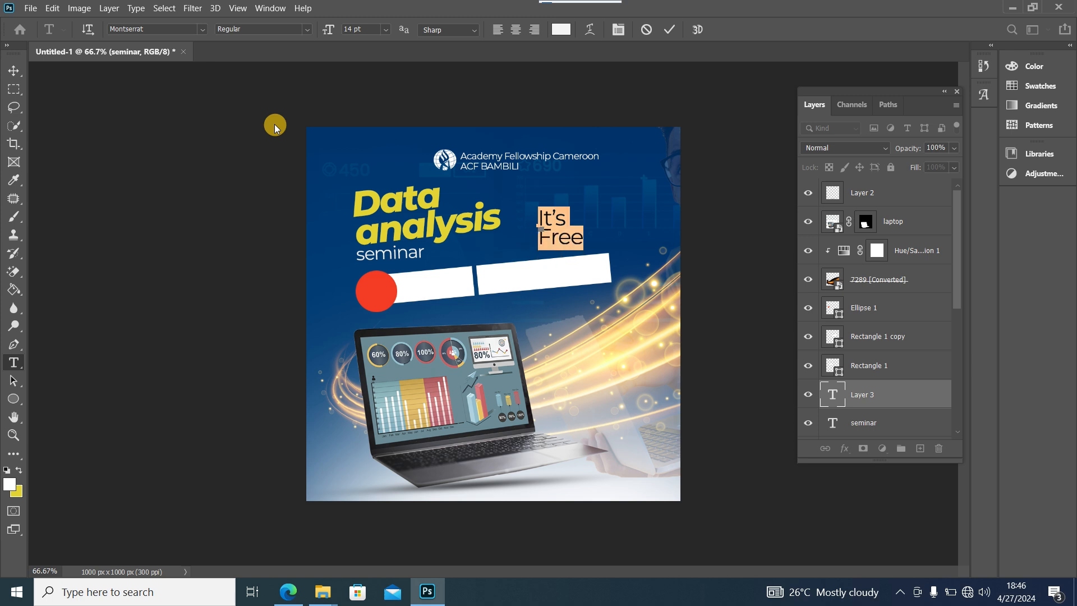
click(308, 25)
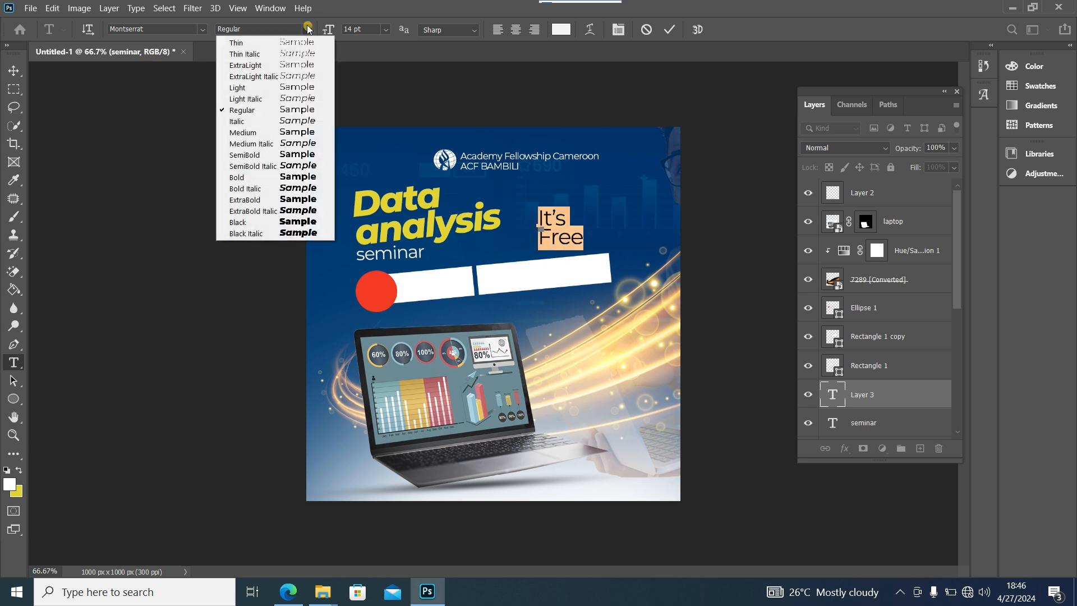
click(300, 157)
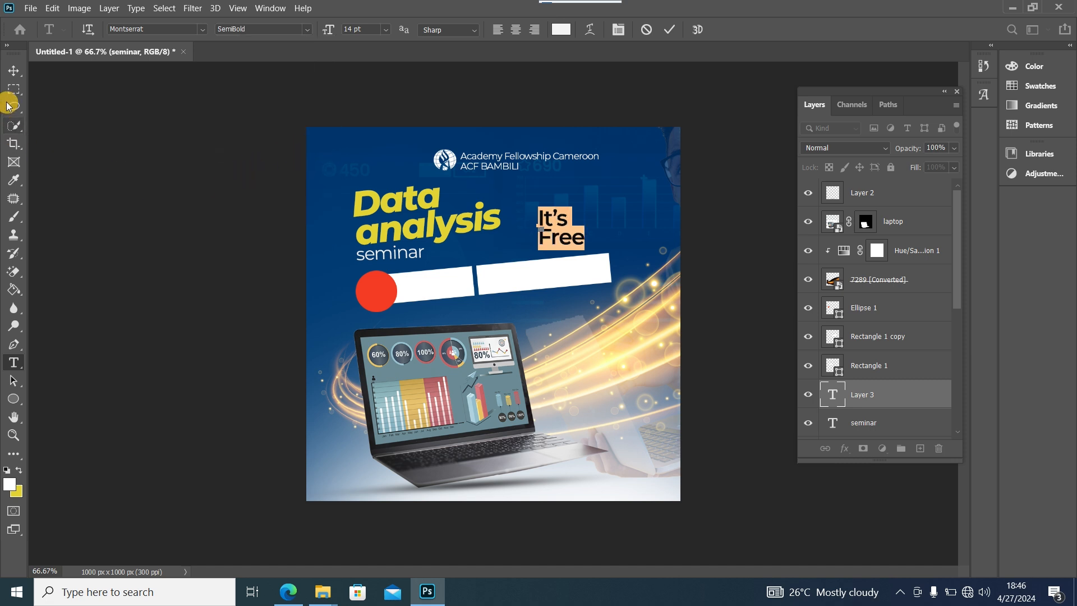
click(12, 70)
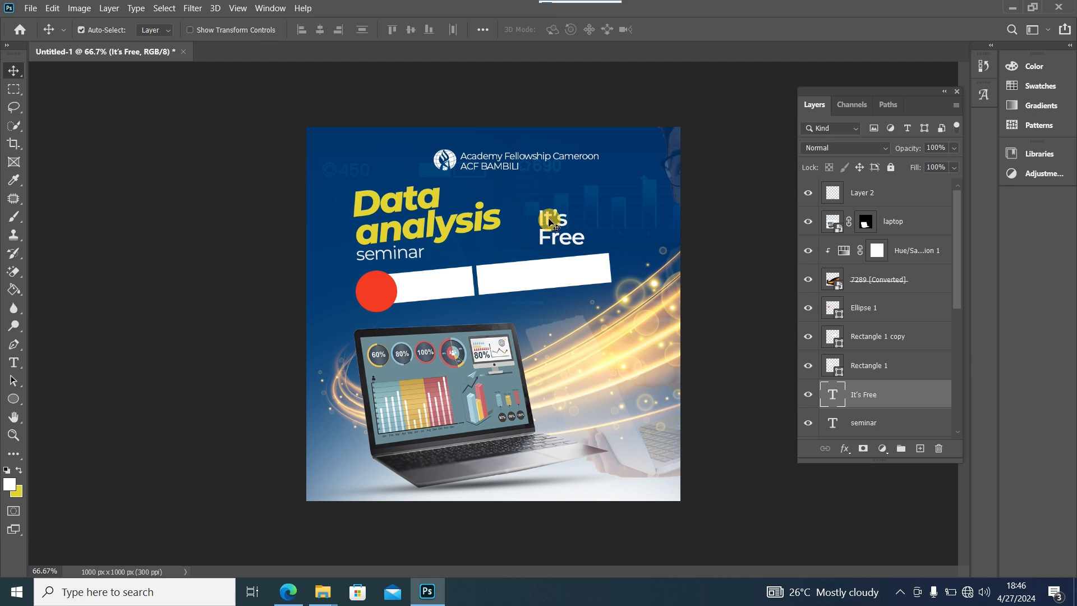
- Scale the "It's Free" text down, place it over the red circle and bring its layer above the circle's layer
key(ctrl+t)
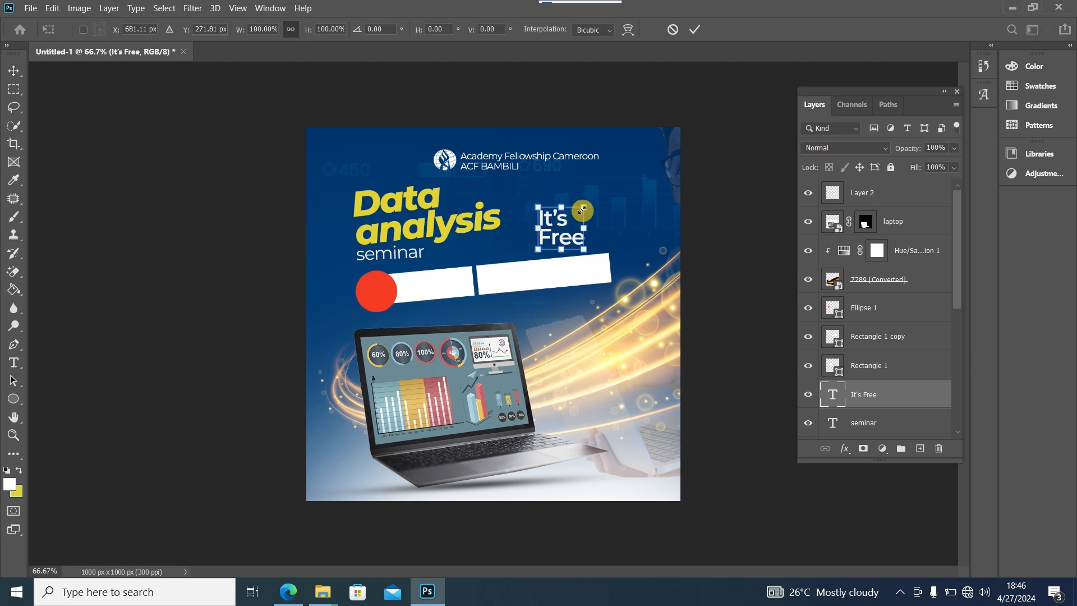
drag(583, 210, 379, 298)
click(13, 70)
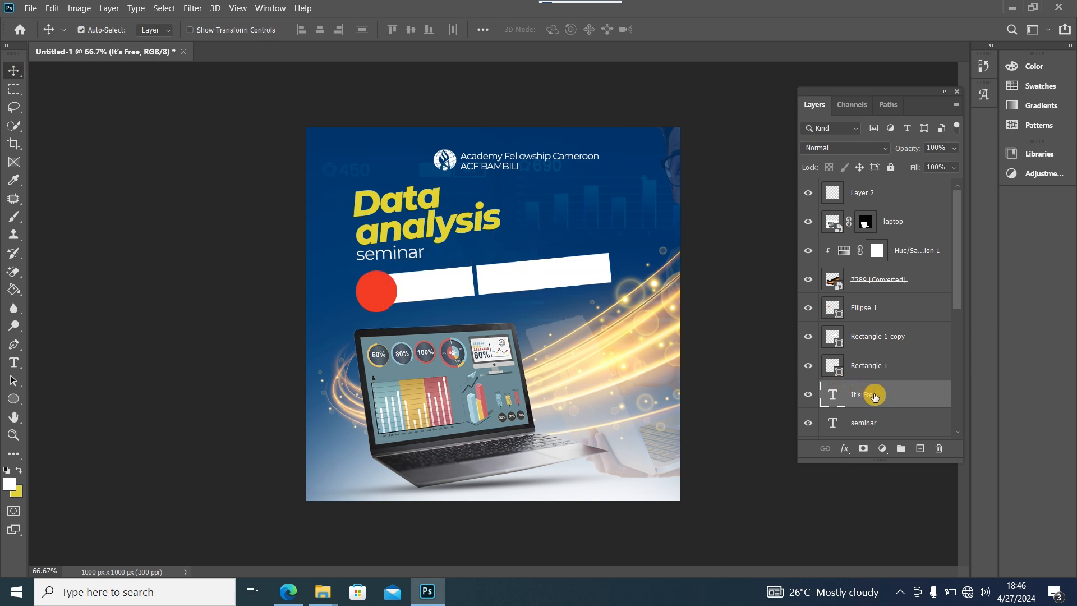
drag(873, 392, 862, 304)
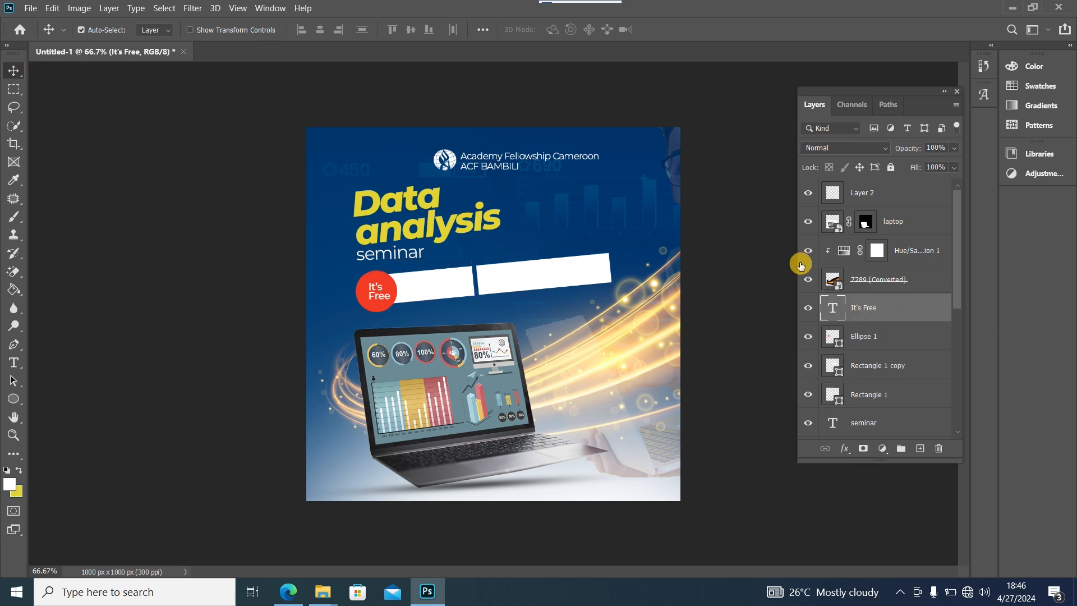
- Rotate the "It's Free" text to about -5.05° and nudge it slightly left and up to center it in the red circle
key(ctrl+t)
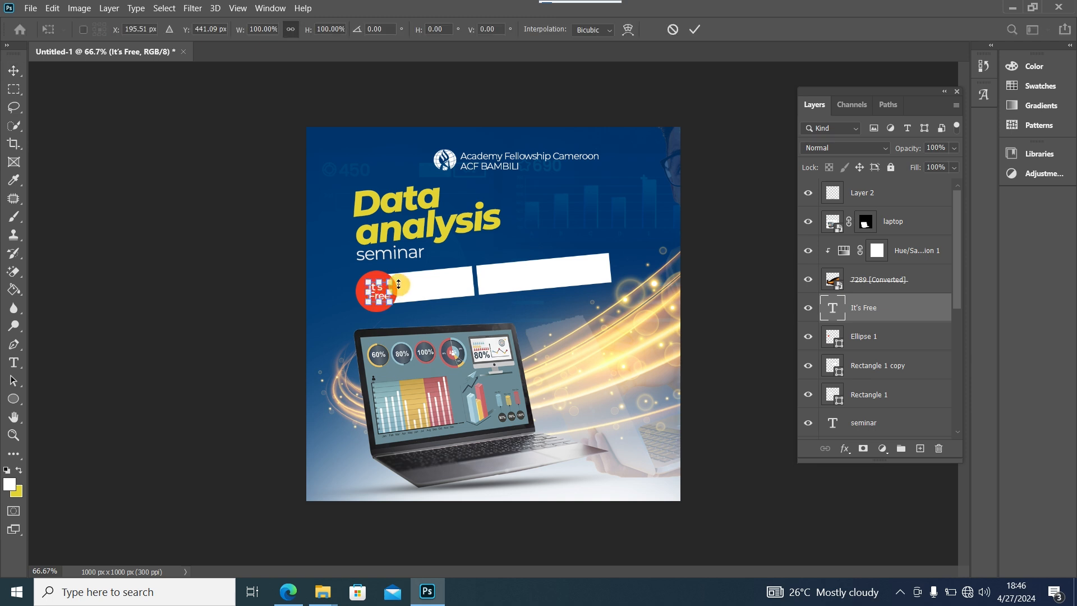
drag(399, 280, 399, 277)
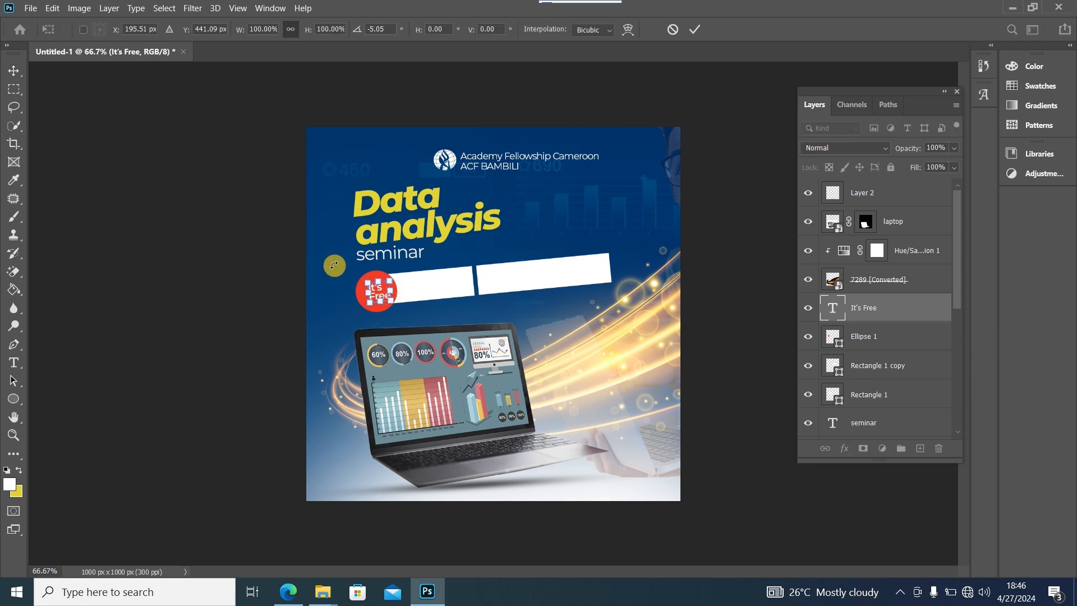
click(14, 71)
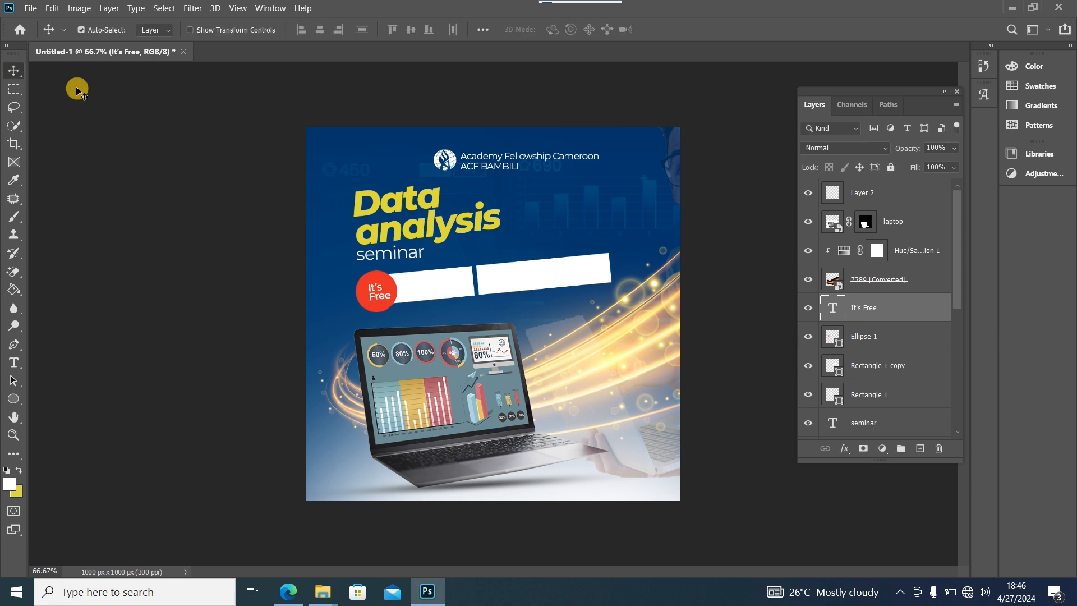
key(Left)
key(Left)
key(Left)
key(Left)
key(Left)
key(Left)
key(Left)
key(Up)
key(Up)
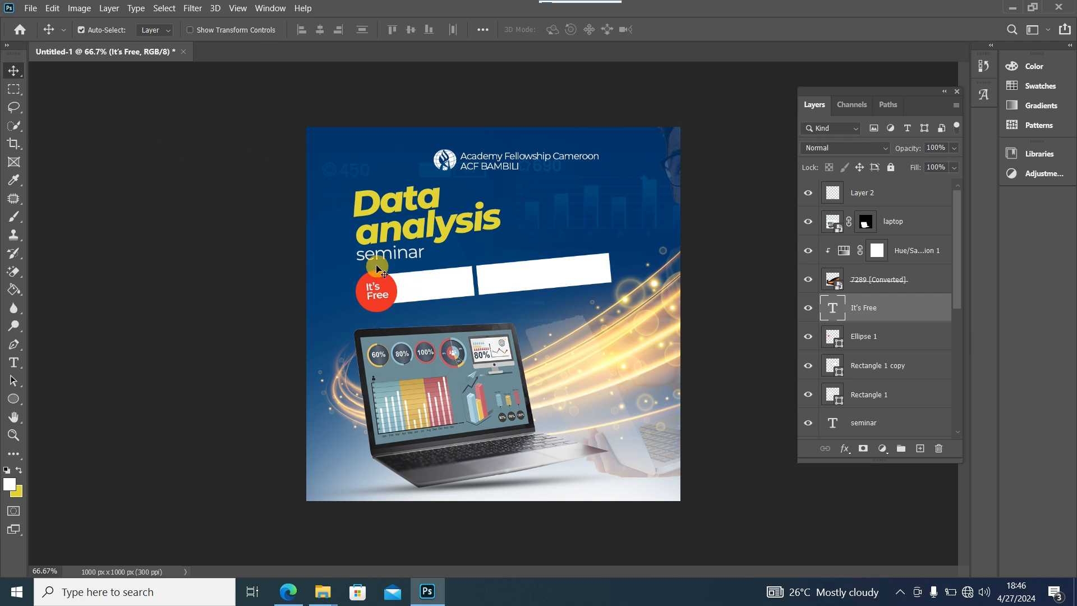
- Add a new text layer reading "SUN" in the empty blue area beside the word "analysis"
click(14, 363)
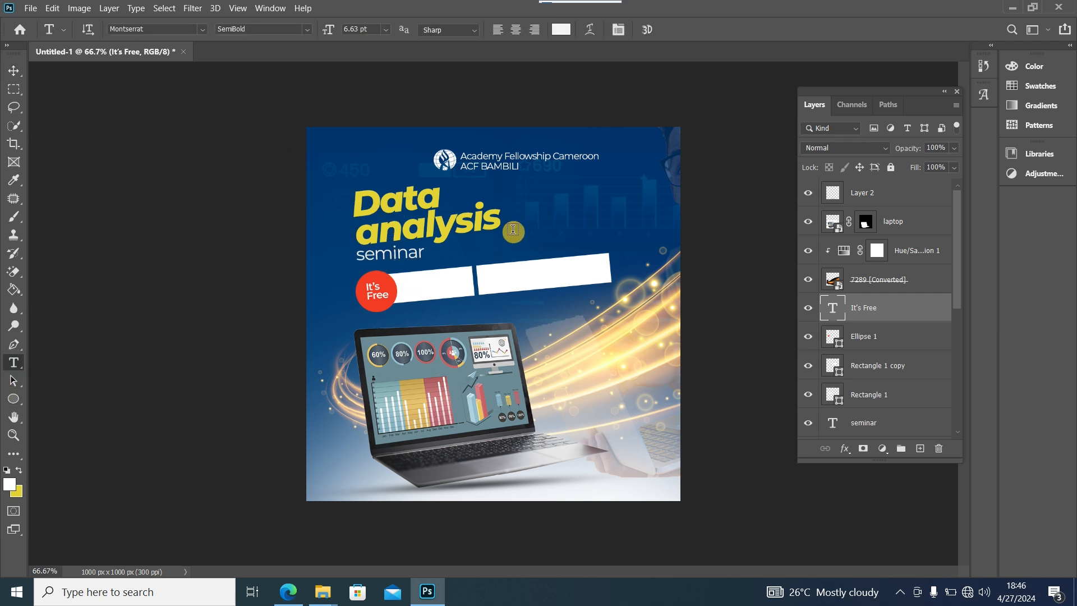
click(533, 233)
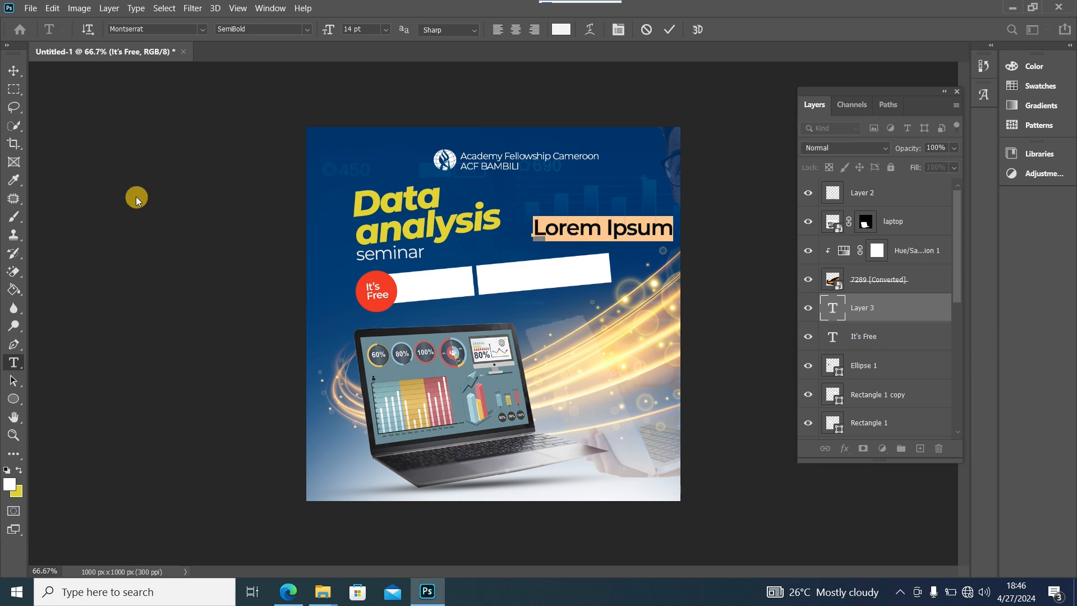
text(su)
key(BackSpace)
key(BackSpace)
key(BackSpace)
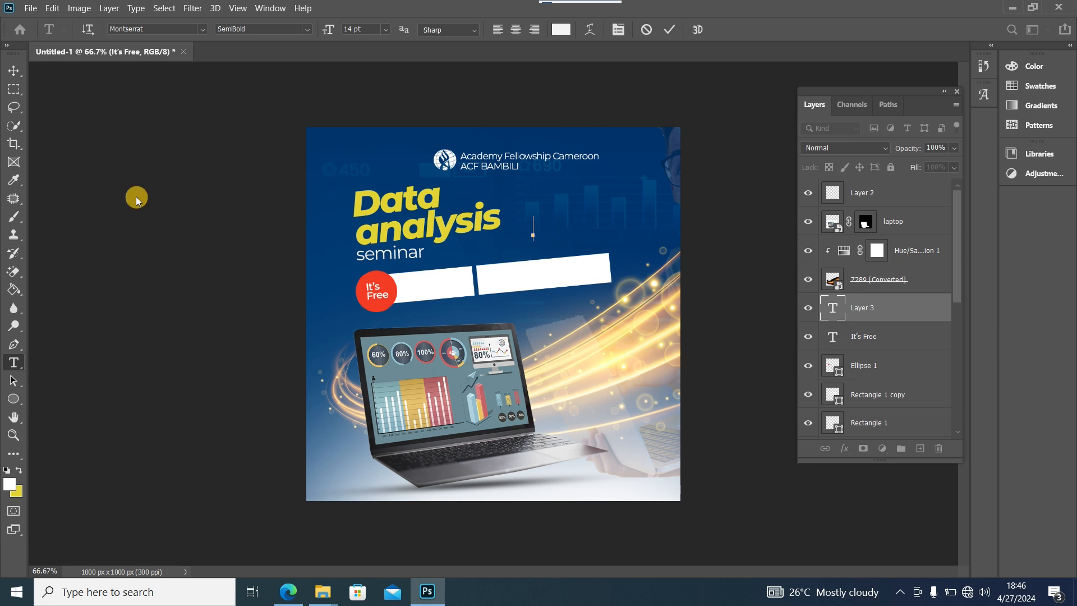
text(SUM)
key(BackSpace)
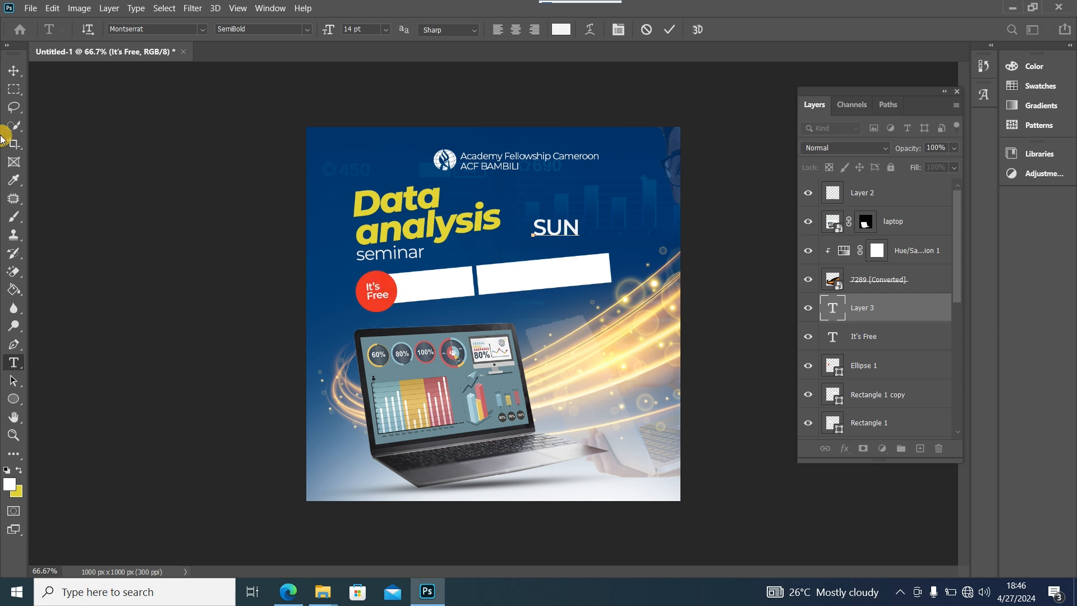
- Recolor the SUN text to the poster background's dark blue (003a72) and set its font style to Bold
key(ctrl+a)
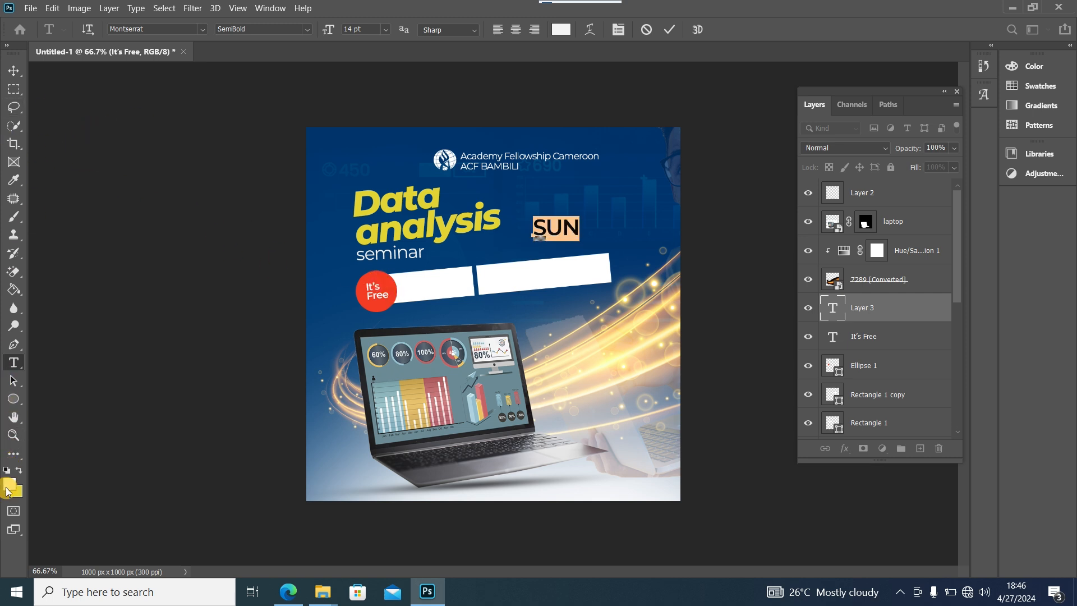
click(8, 492)
click(331, 231)
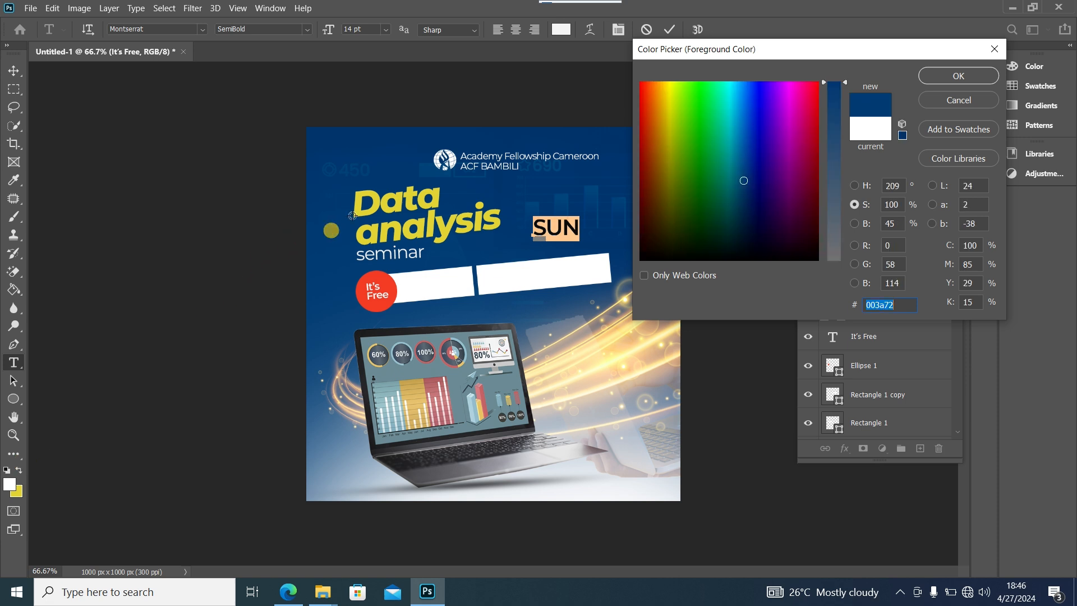
click(953, 74)
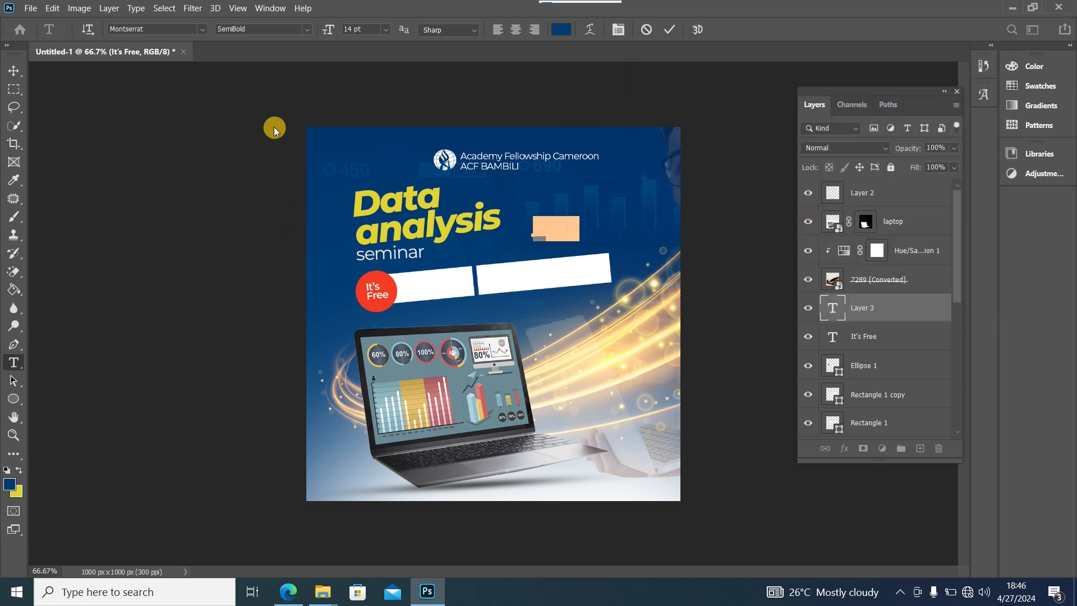
click(307, 31)
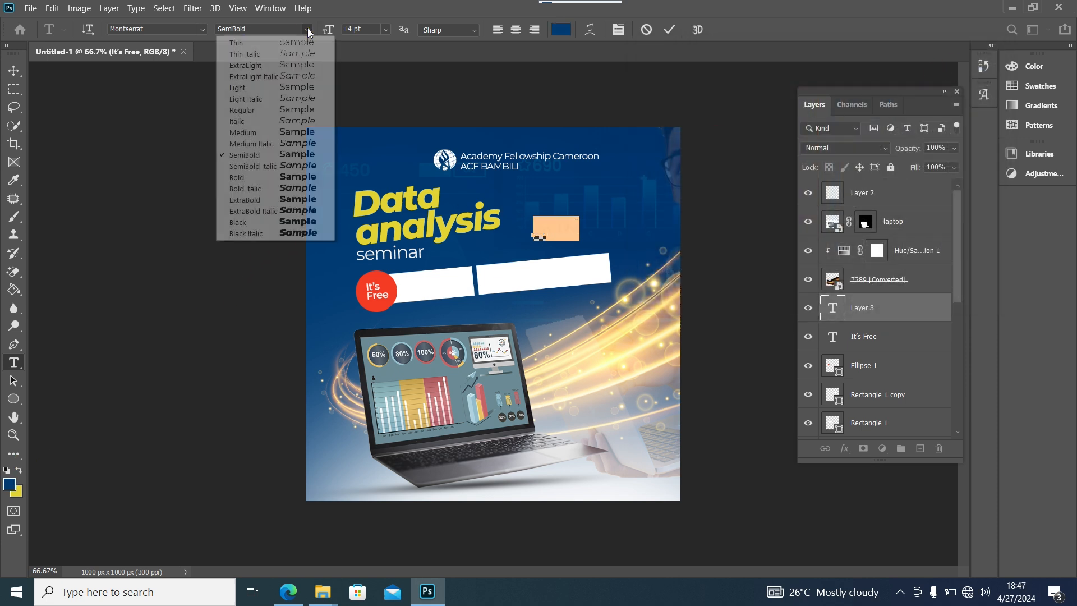
click(312, 176)
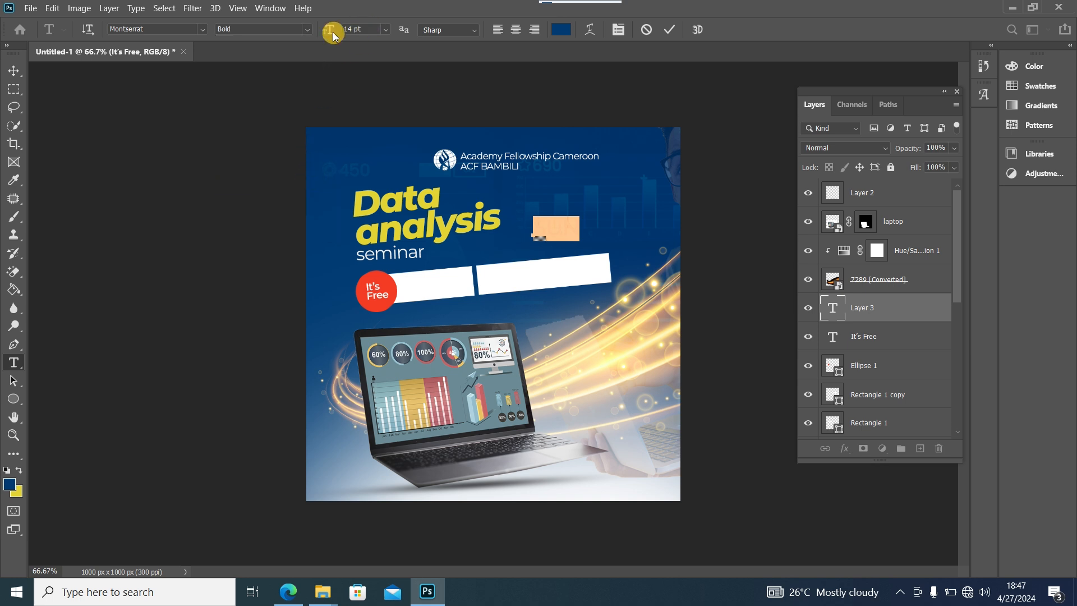
click(14, 70)
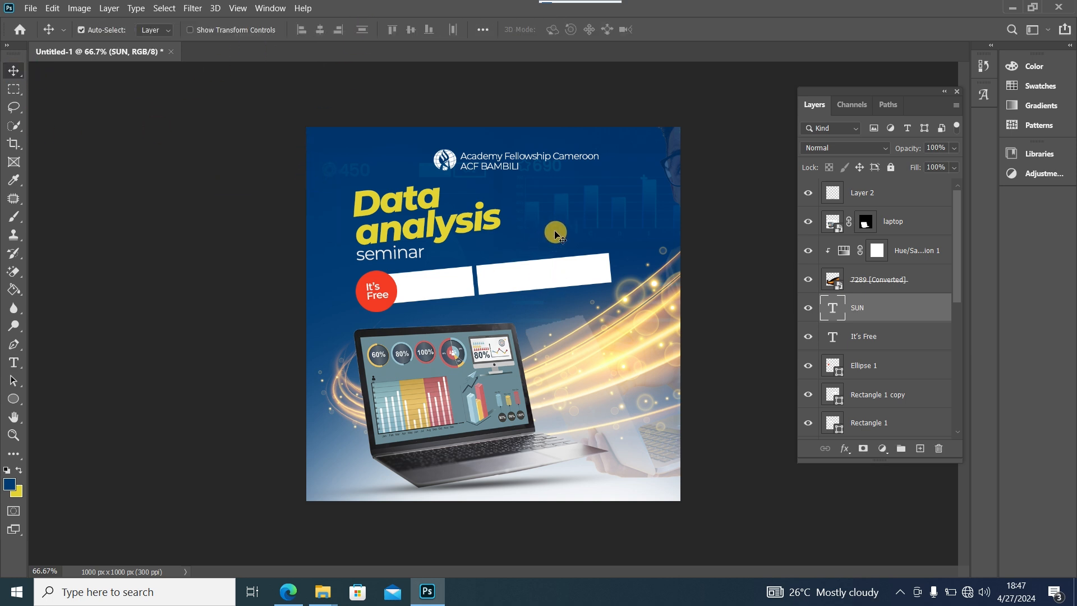
- Move SUN onto the white box beside the red circle, scale it to 78.10% and rotate it -4.31°
drag(559, 231, 425, 289)
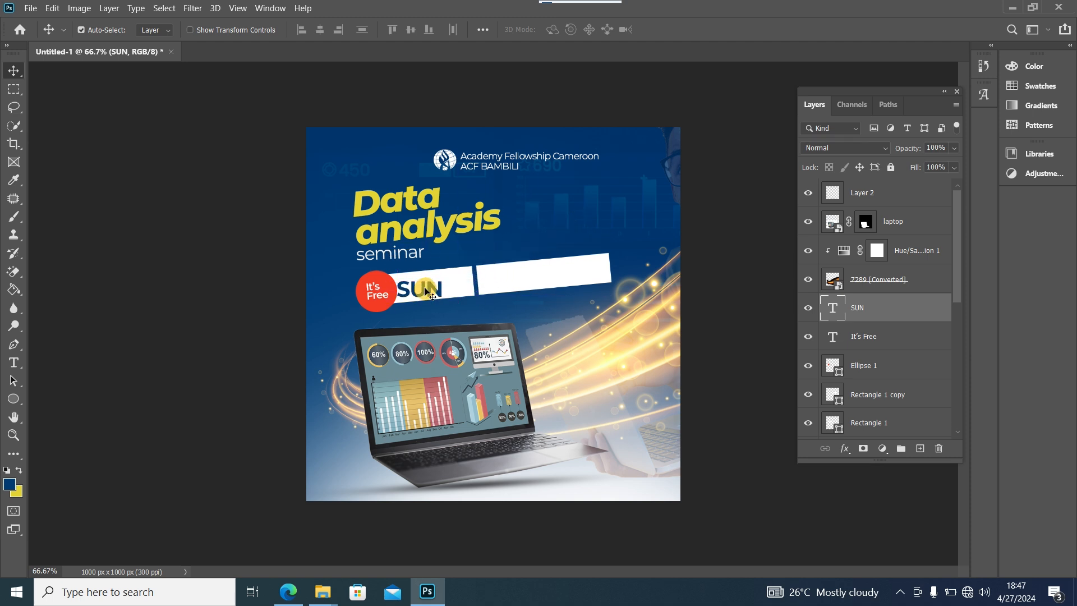
key(ctrl+t)
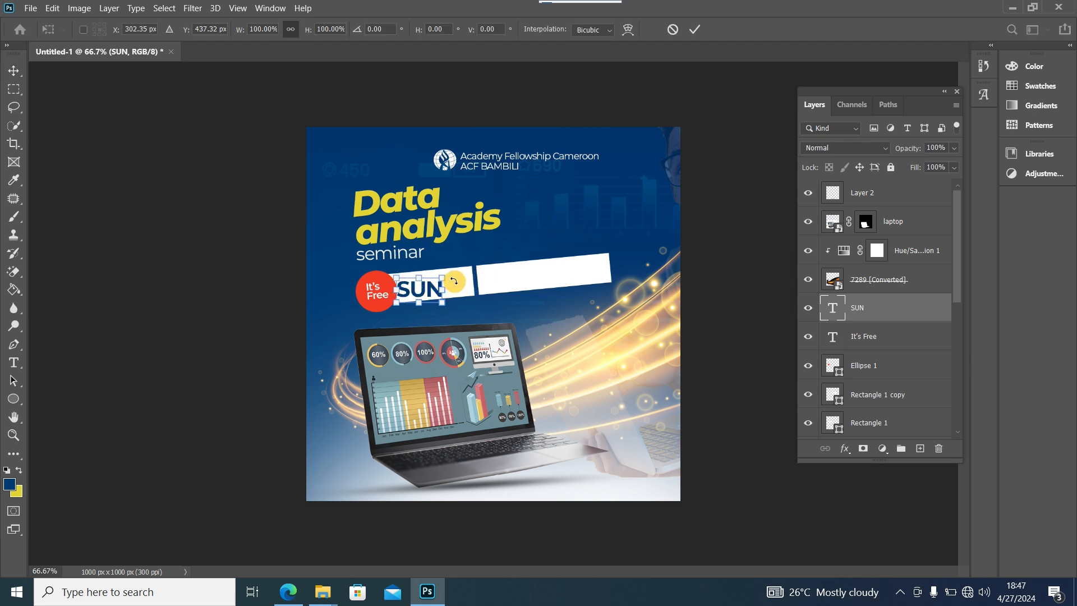
drag(454, 280, 430, 293)
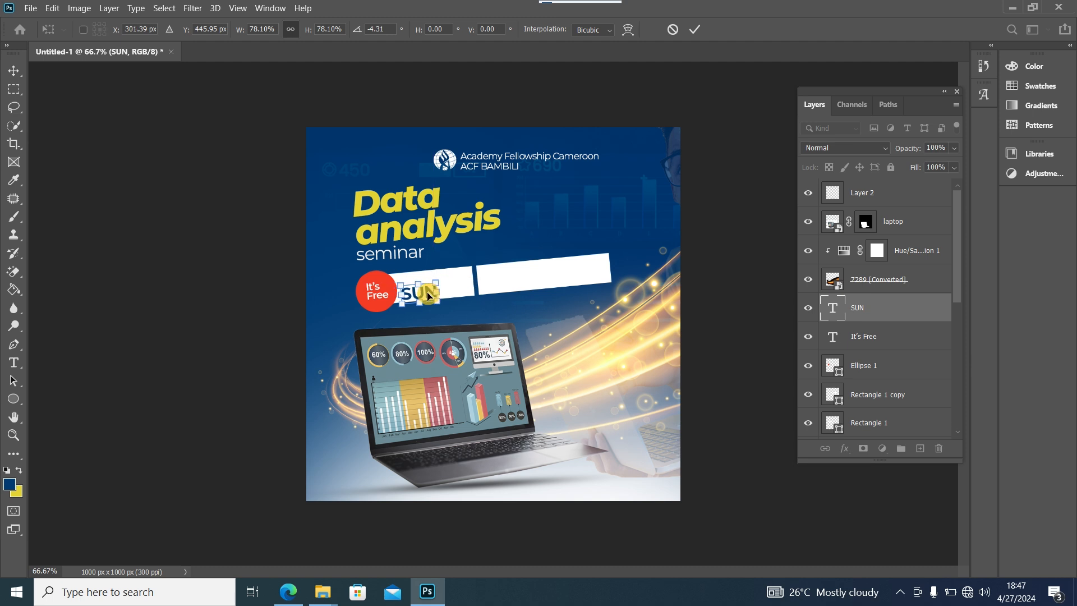
click(12, 71)
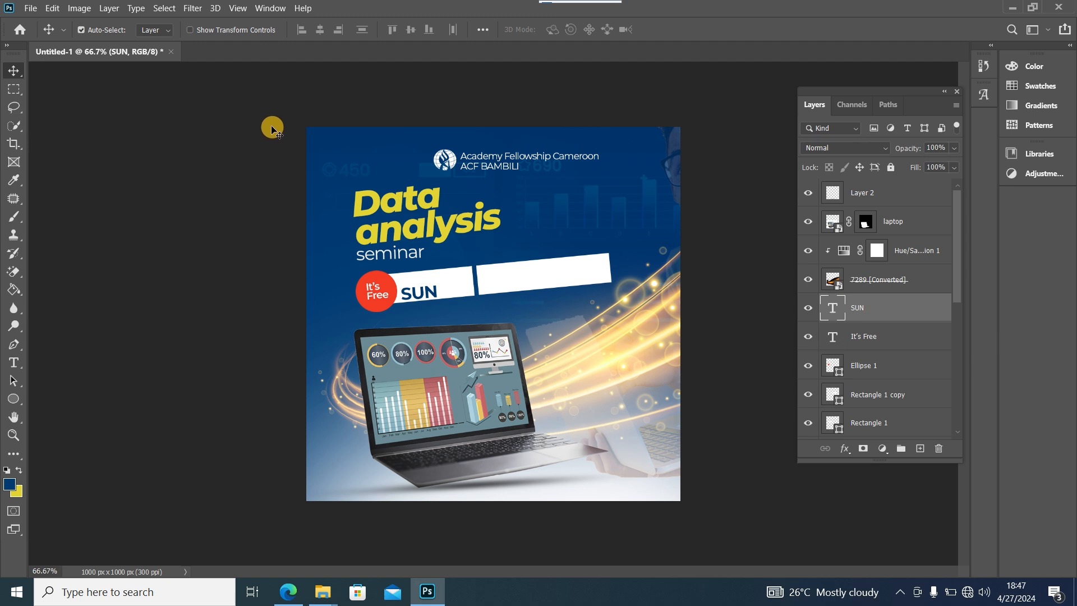
- Add a separate text layer reading "2:00pm" just above SUN in the first white box
click(14, 362)
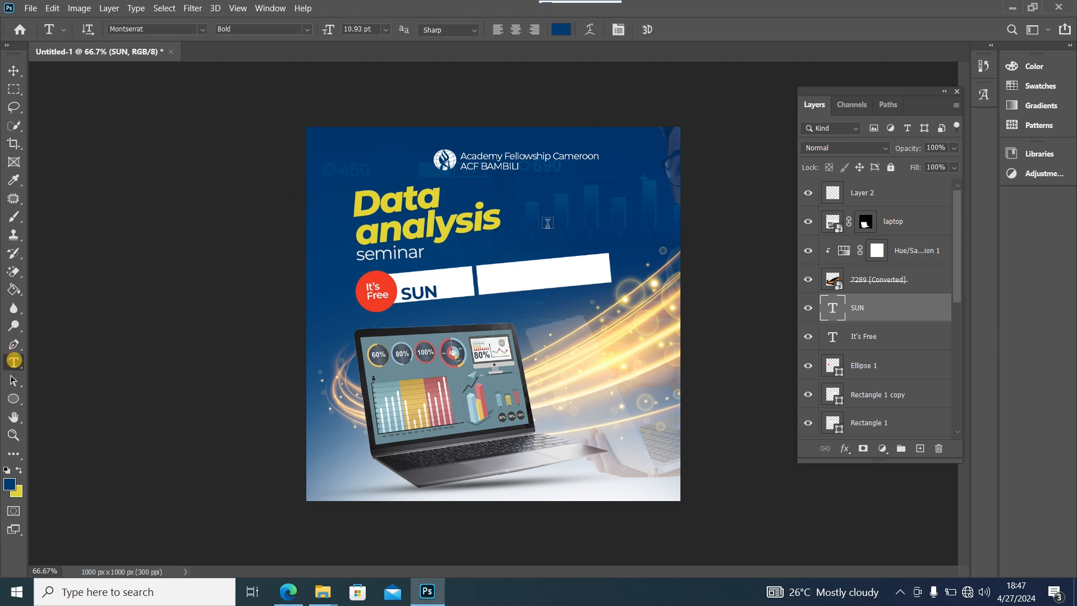
click(413, 279)
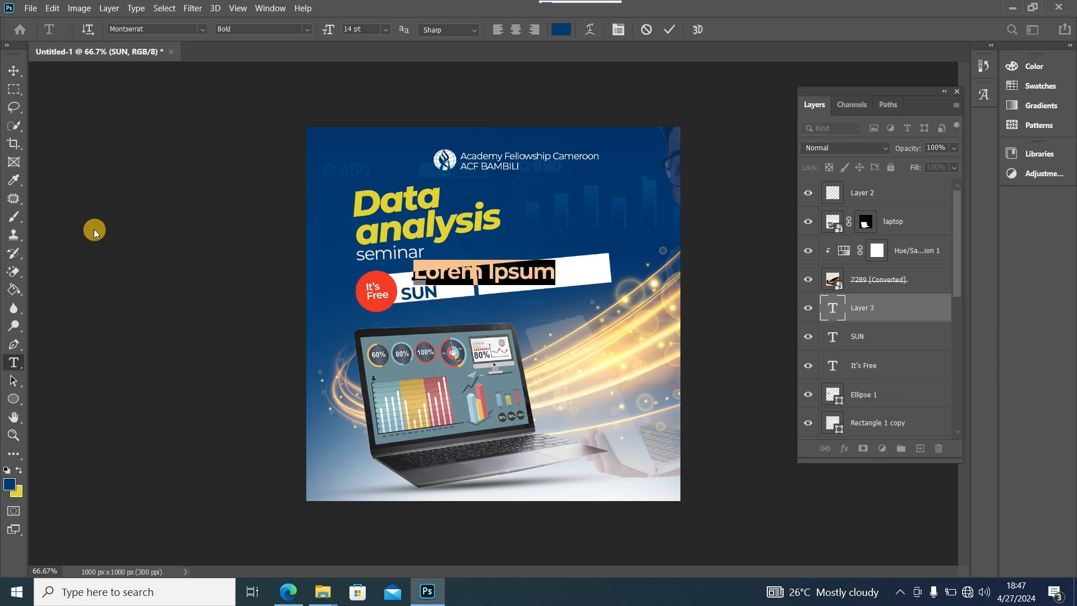
text(20)
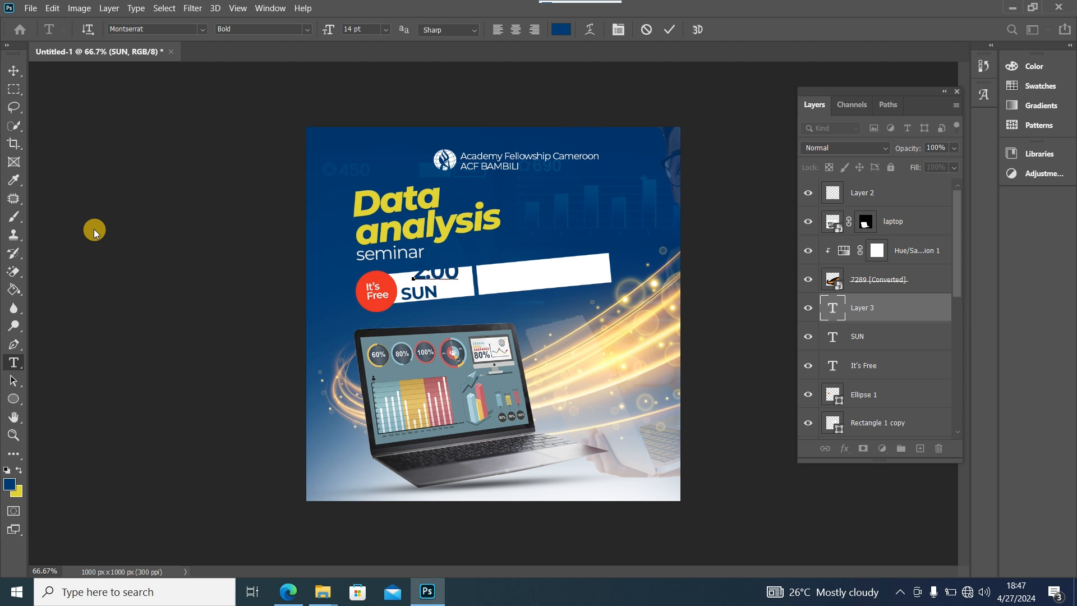
text(0PM)
key(BackSpace)
key(BackSpace)
text(pm)
- Reduce the font size of the 2:00pm text to 6 pt
key(ctrl+a)
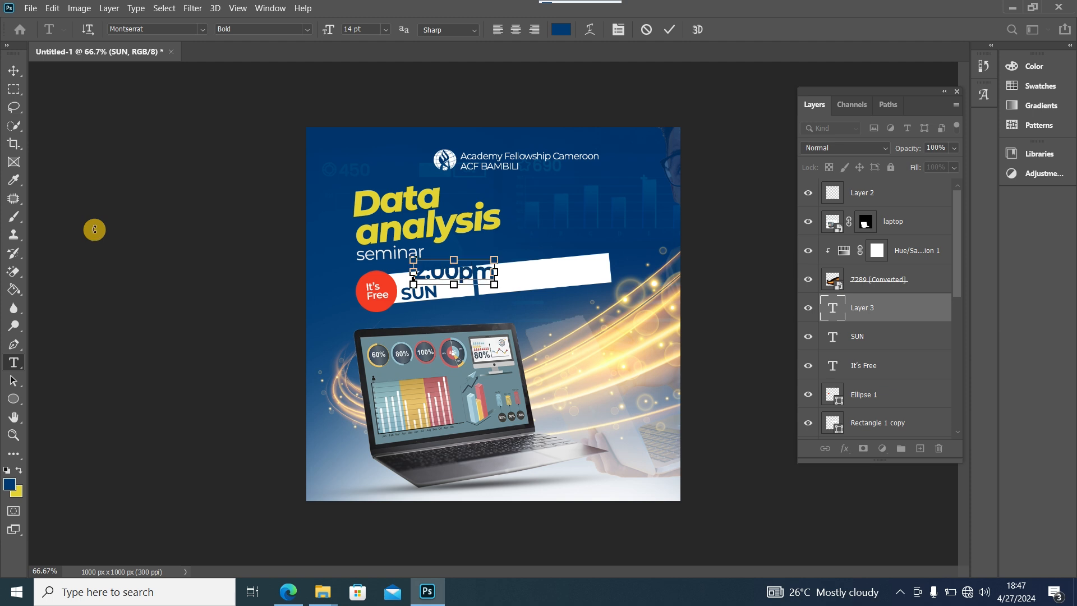
click(386, 30)
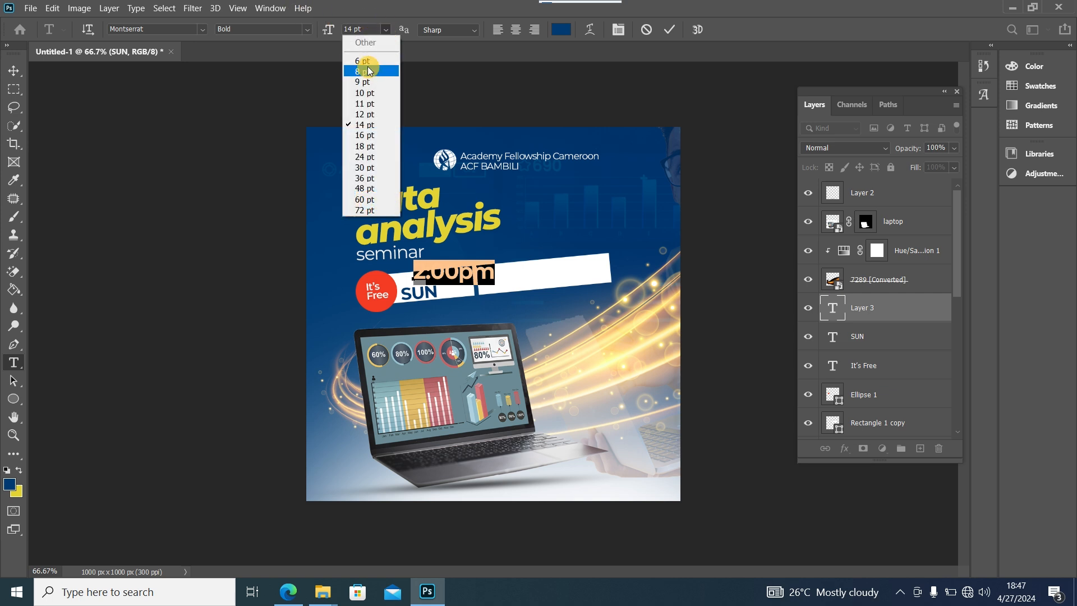
click(367, 73)
click(384, 31)
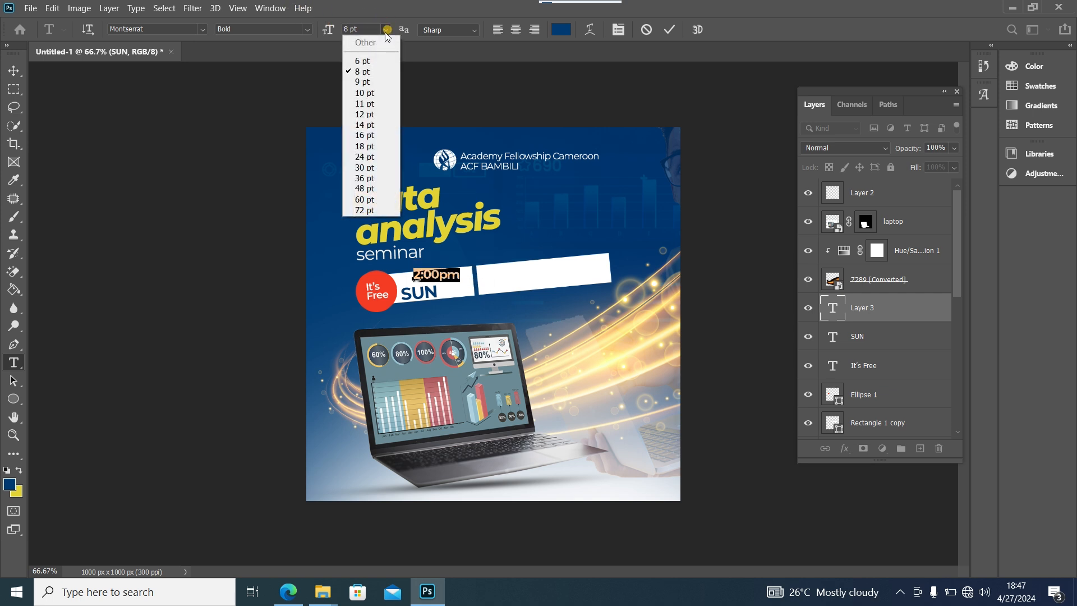
click(371, 61)
click(14, 69)
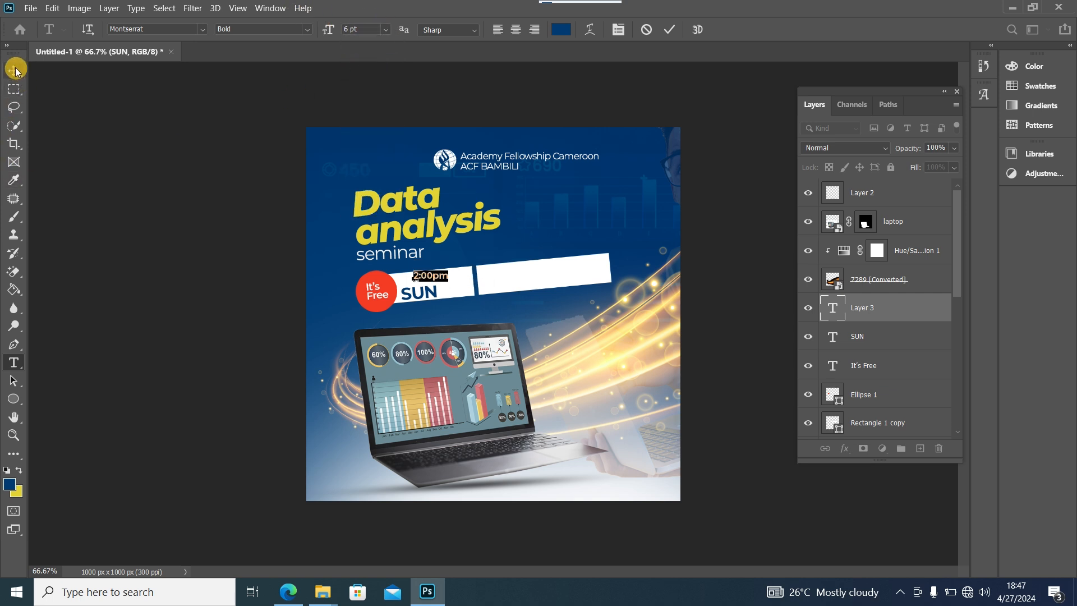
- Rotate the 2:00pm text slightly counterclockwise to match the slant of the white box
key(ctrl+t)
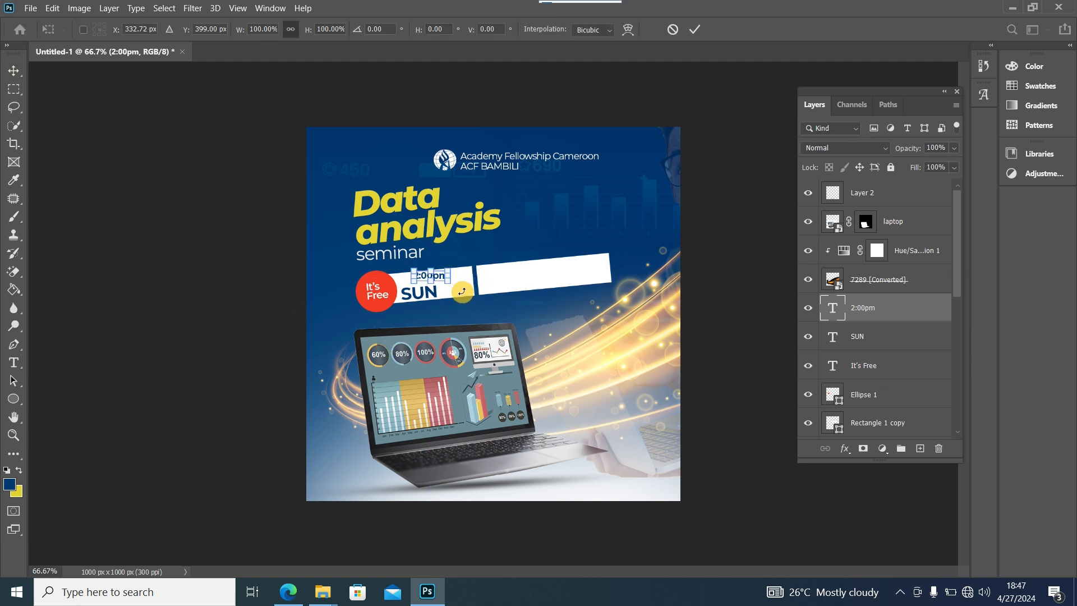
drag(452, 299, 460, 285)
click(13, 70)
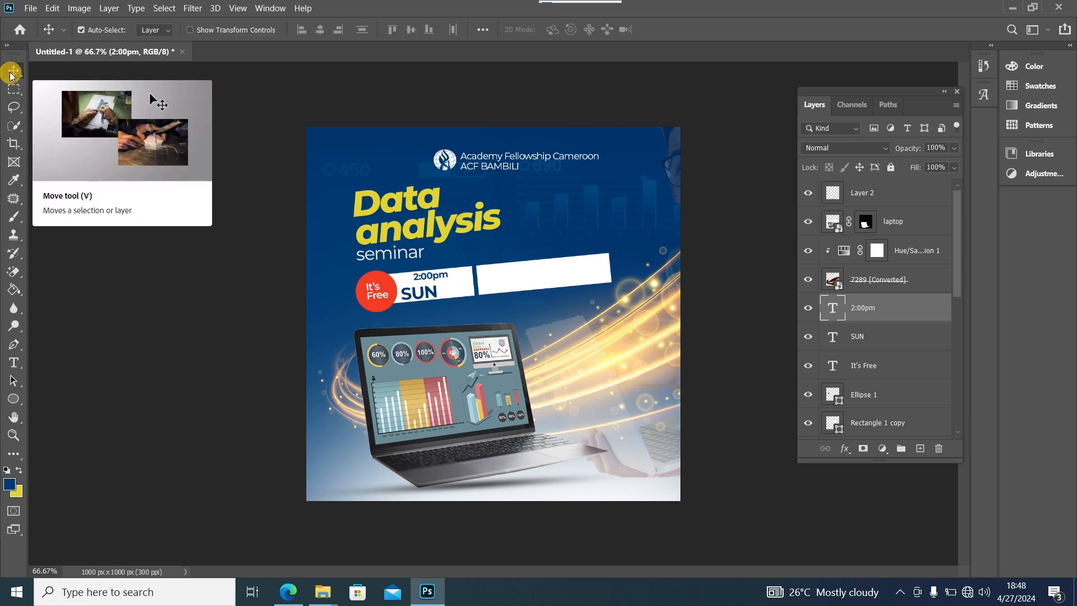
- Position the 2:00pm text directly above SUN, aligned with its left edge
mouse_move(430, 279)
mouse_down()
mouse_move(440, 263)
mouse_move(423, 252)
mouse_move(419, 283)
mouse_up()
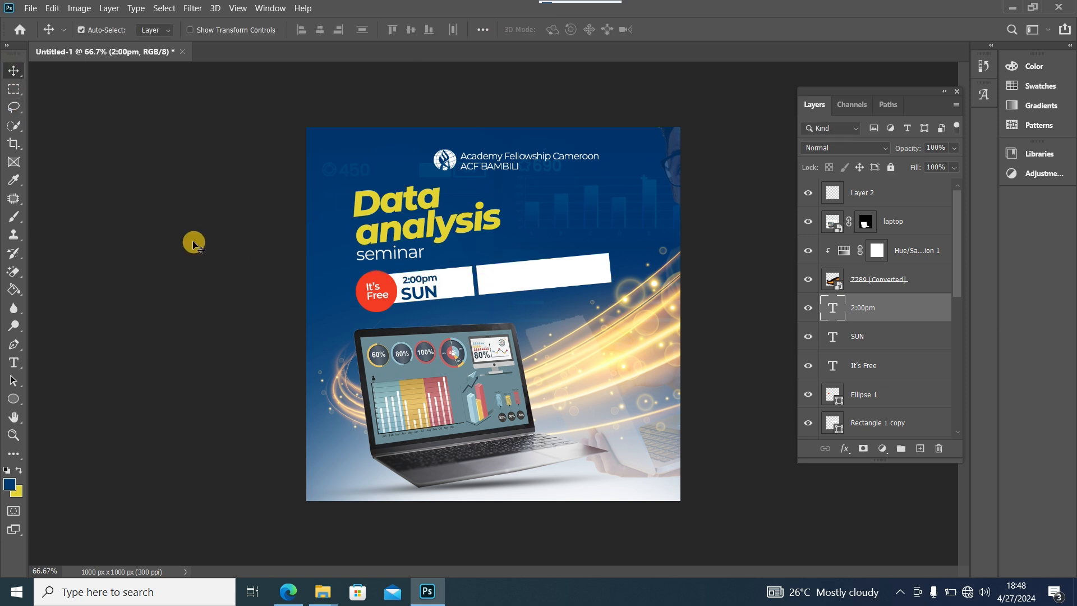
key(Left)
key(Left)
key(Left)
key(Left)
key(Left)
key(Left)
key(Left)
key(Left)
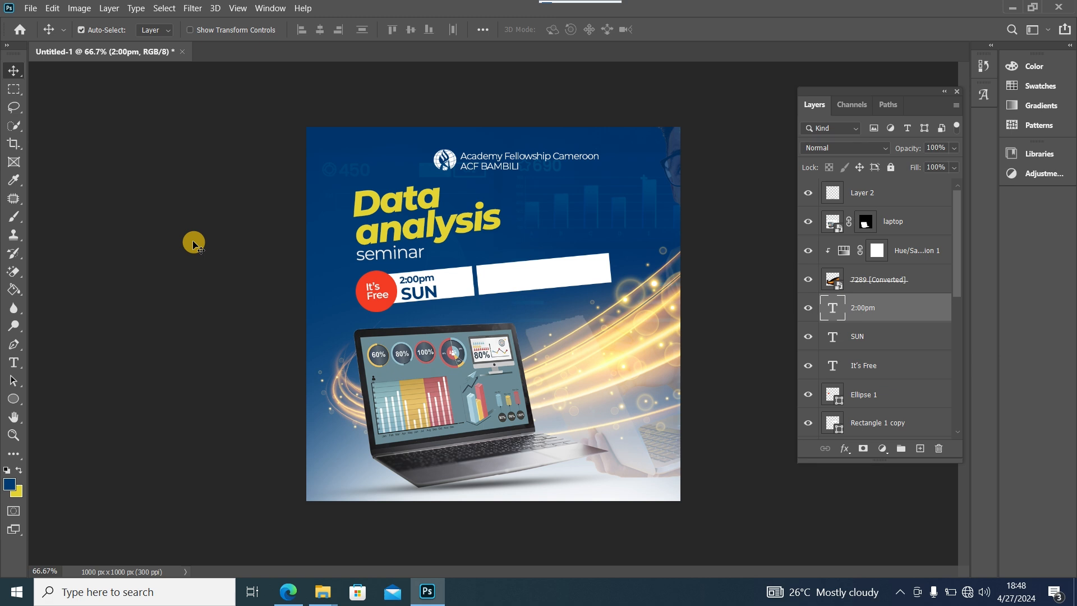
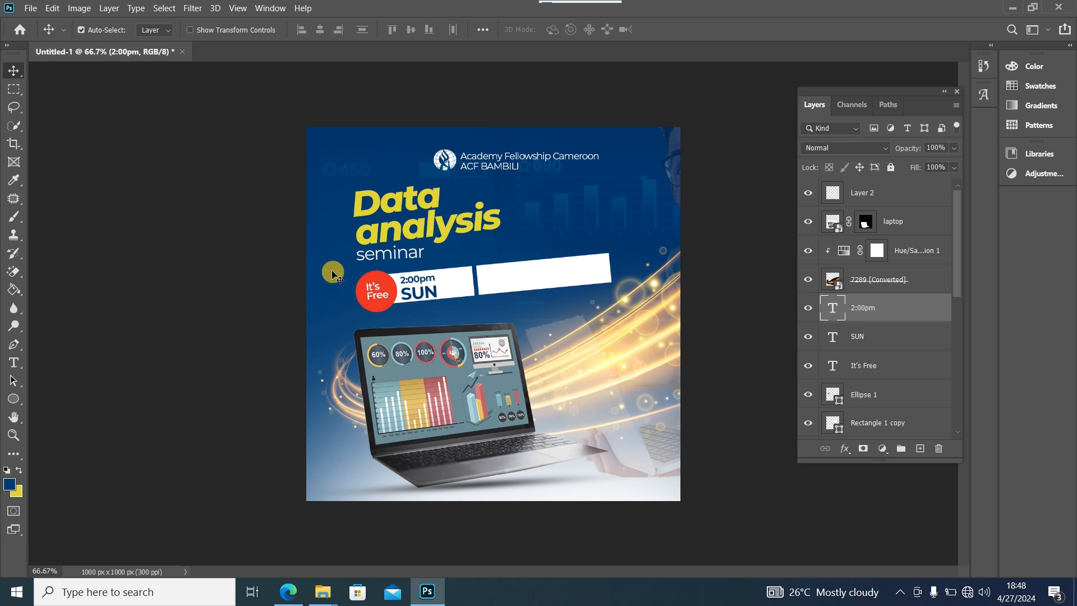
- Duplicate the 2:00pm text, place the copy to its right and change it to "May 5th" on two lines
key(ctrl+j)
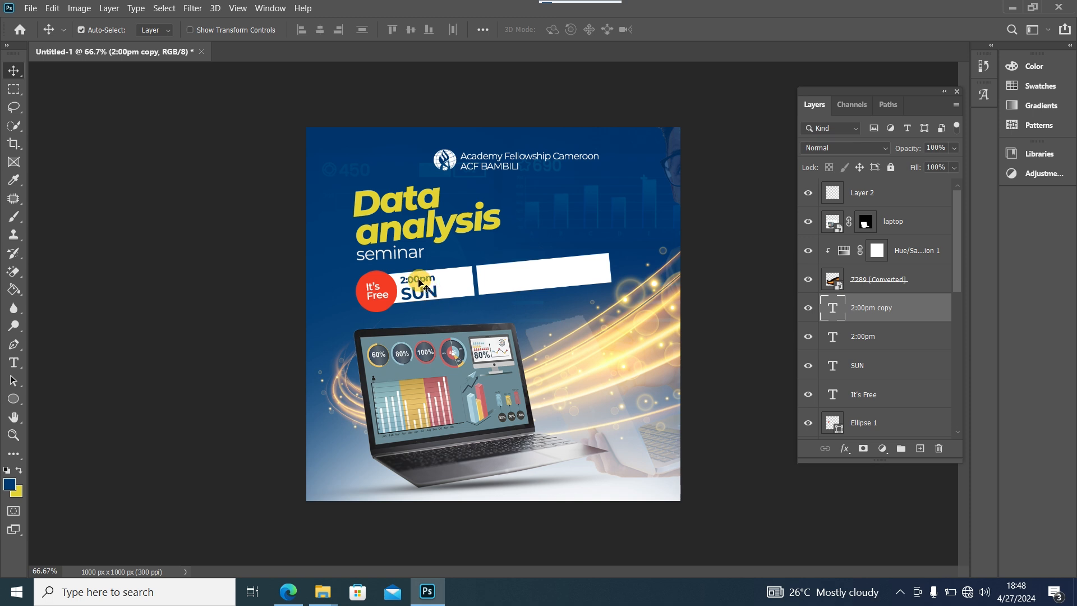
drag(420, 282, 455, 284)
double_click(455, 279)
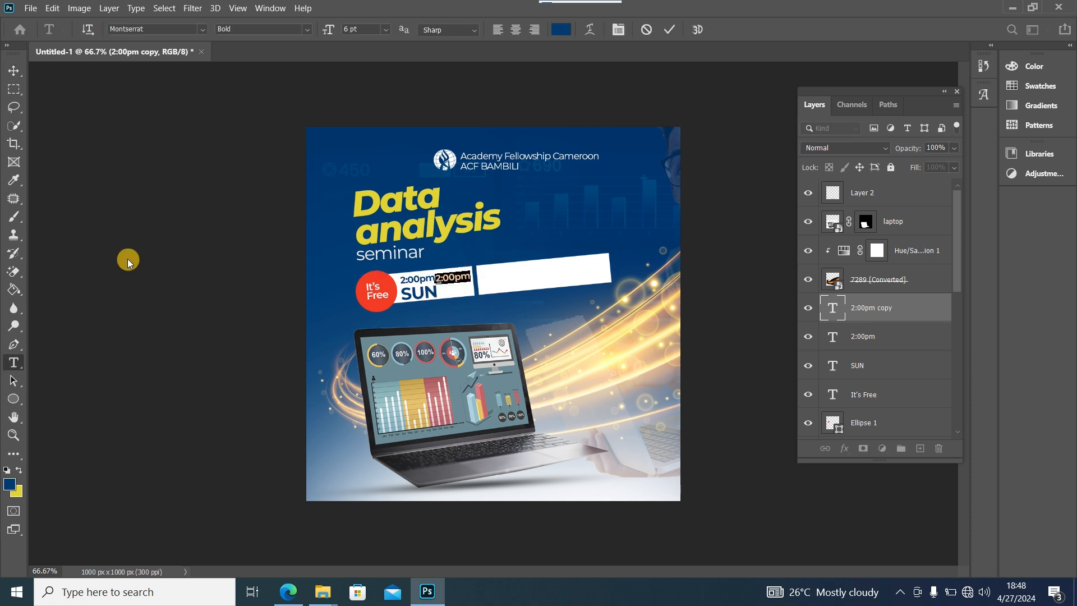
text(M)
- Tighten the line spacing of the May 5th text and set its font style to ExtraBold
key(ctrl+a)
key(alt+Up)
key(alt+Up)
key(alt+Up)
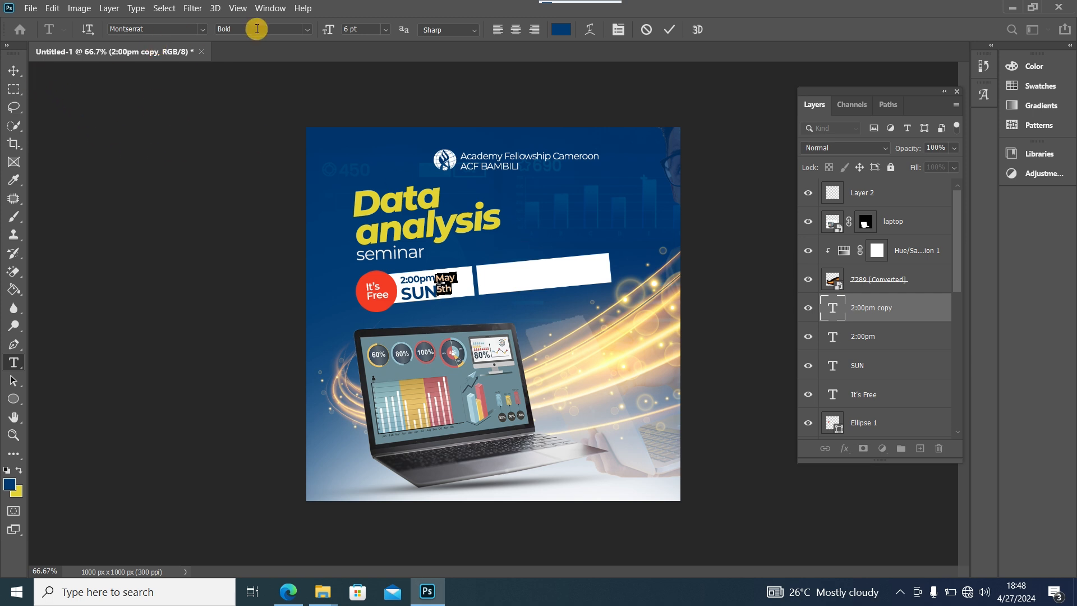
click(298, 29)
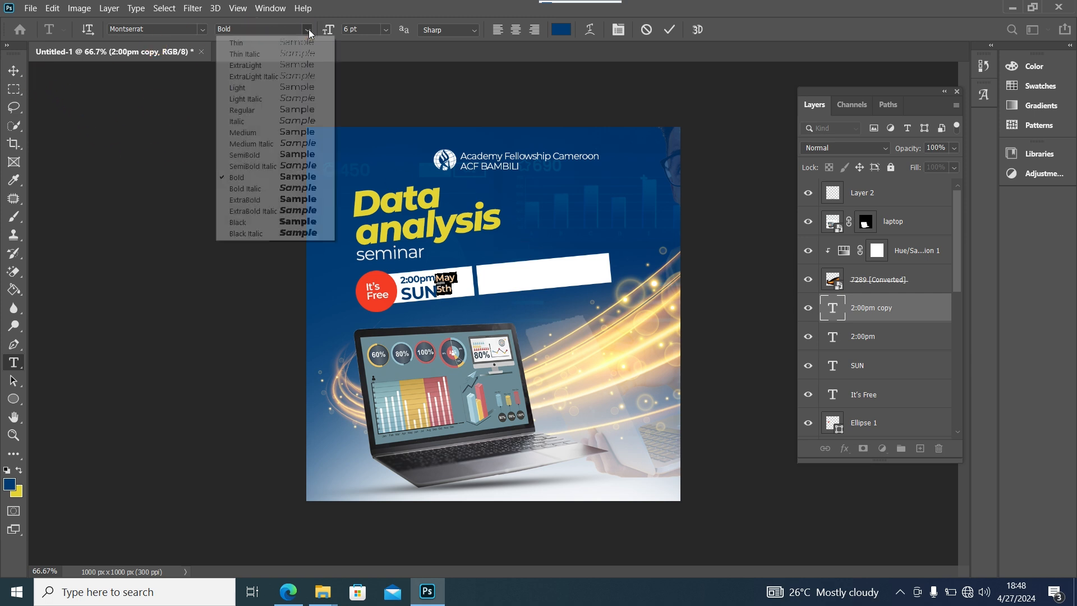
click(279, 200)
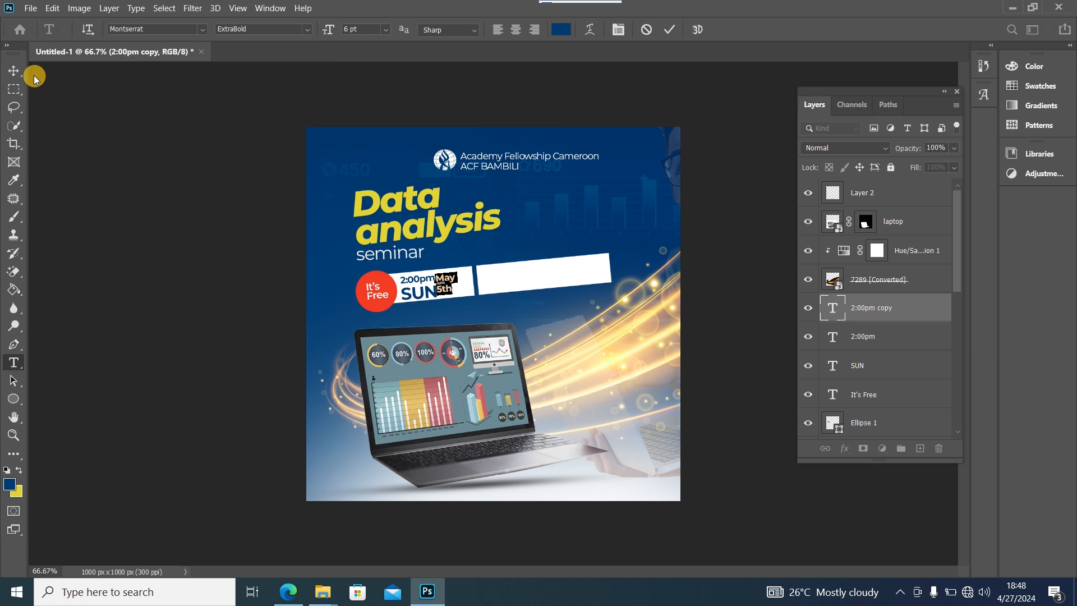
click(14, 70)
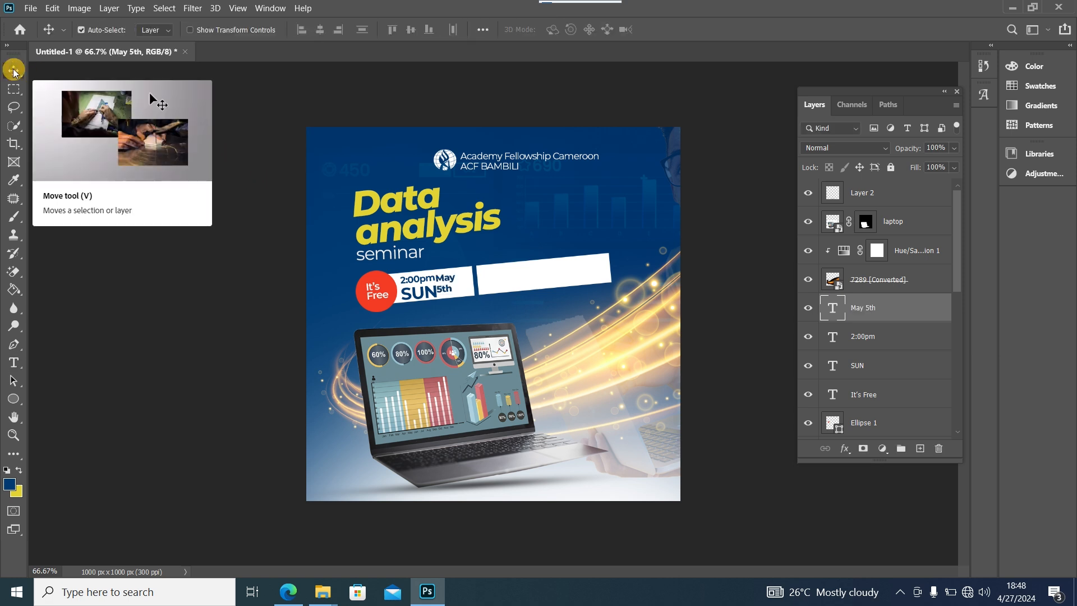
- Nudge the May 5th text right and slightly up to separate it from 2:00pm and SUN inside the white box
key(Right)
key(Right)
key(Right)
key(Right)
key(Right)
key(Right)
key(Right)
key(Right)
key(Right)
key(Right)
key(Right)
key(Right)
key(Right)
key(Right)
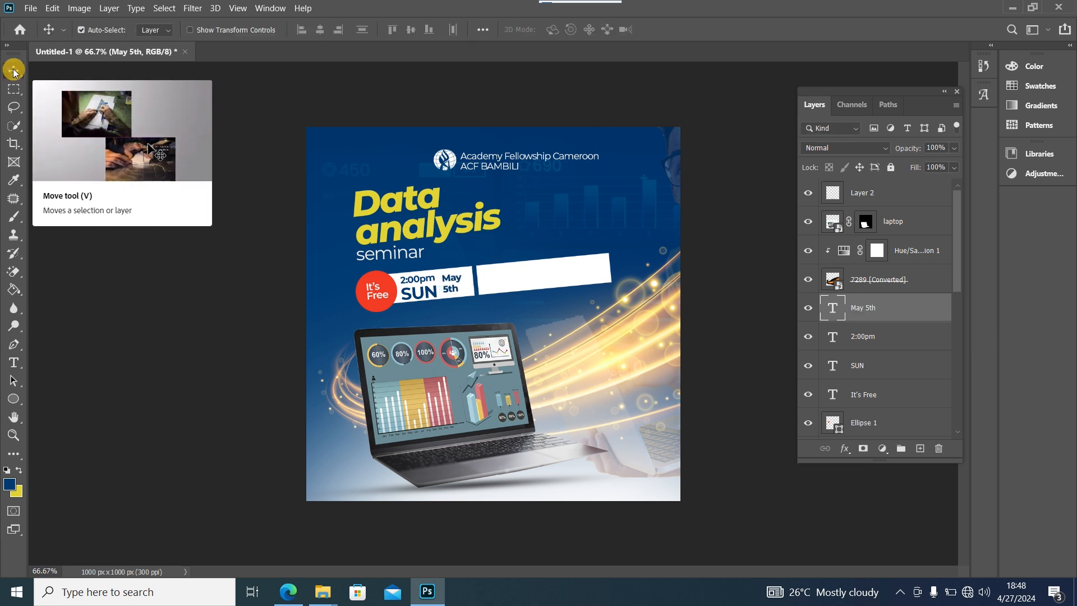
key(Up)
key(Up)
key(Up)
key(Up)
key(Up)
key(Up)
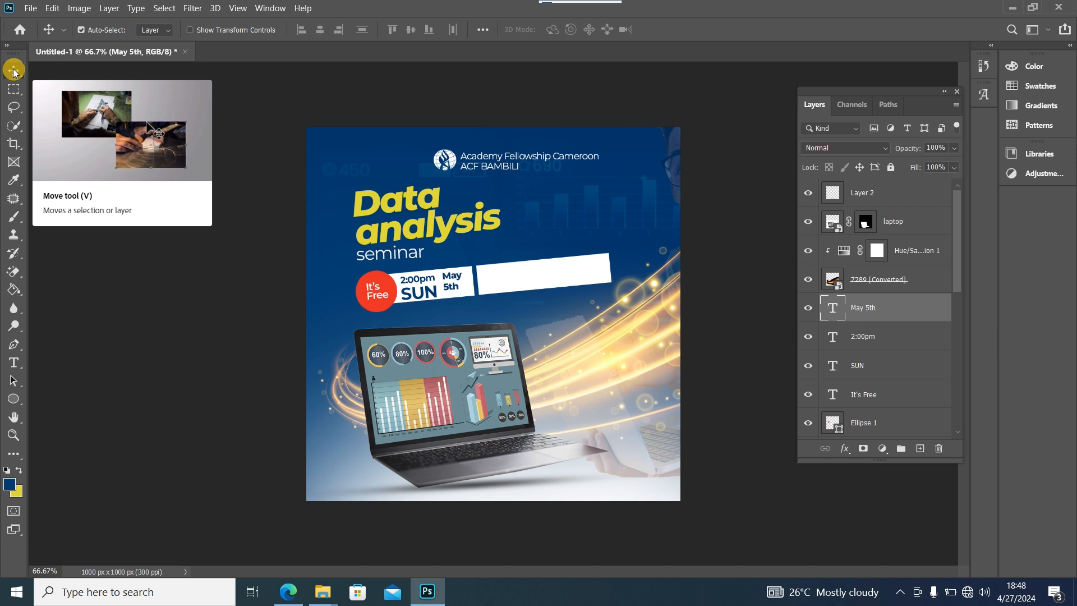
- Slightly widen the line spacing between May and 5th in the date text
double_click(447, 278)
key(ctrl+a)
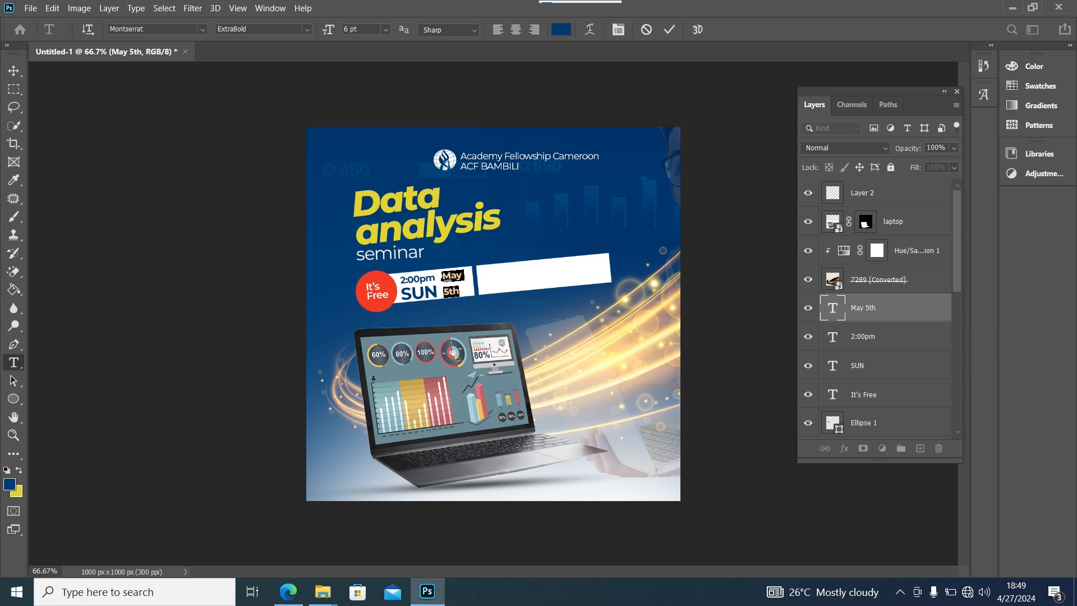
click(14, 70)
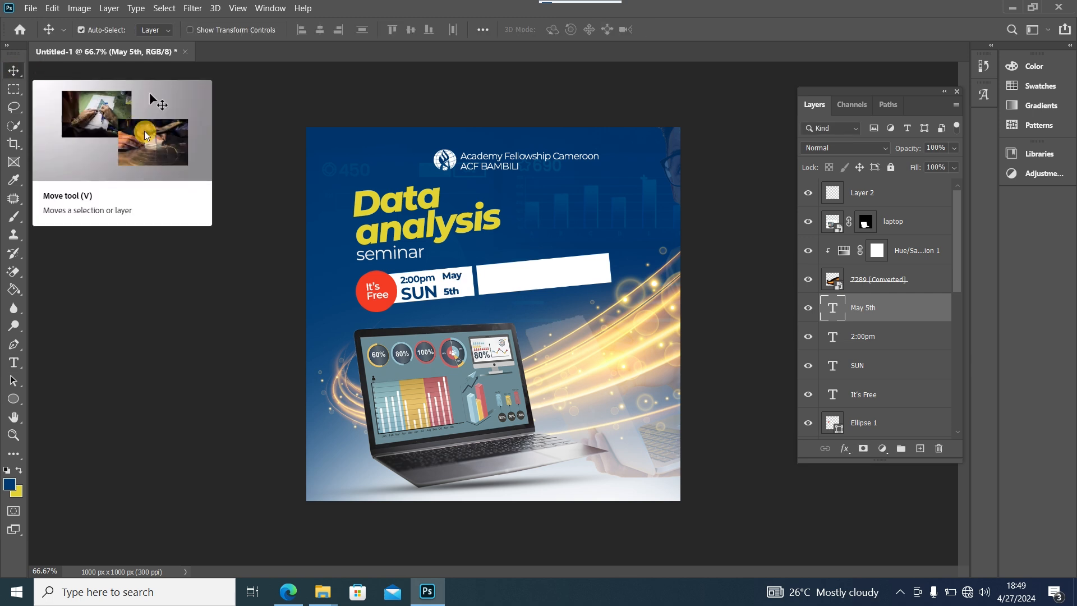
click(444, 299)
double_click(445, 299)
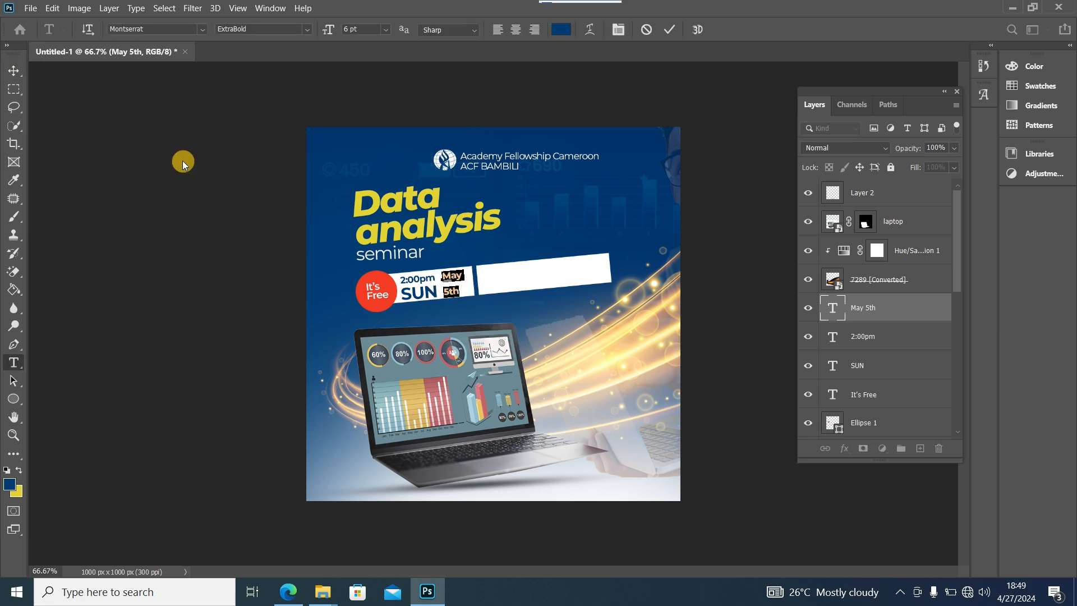
key(alt+Up)
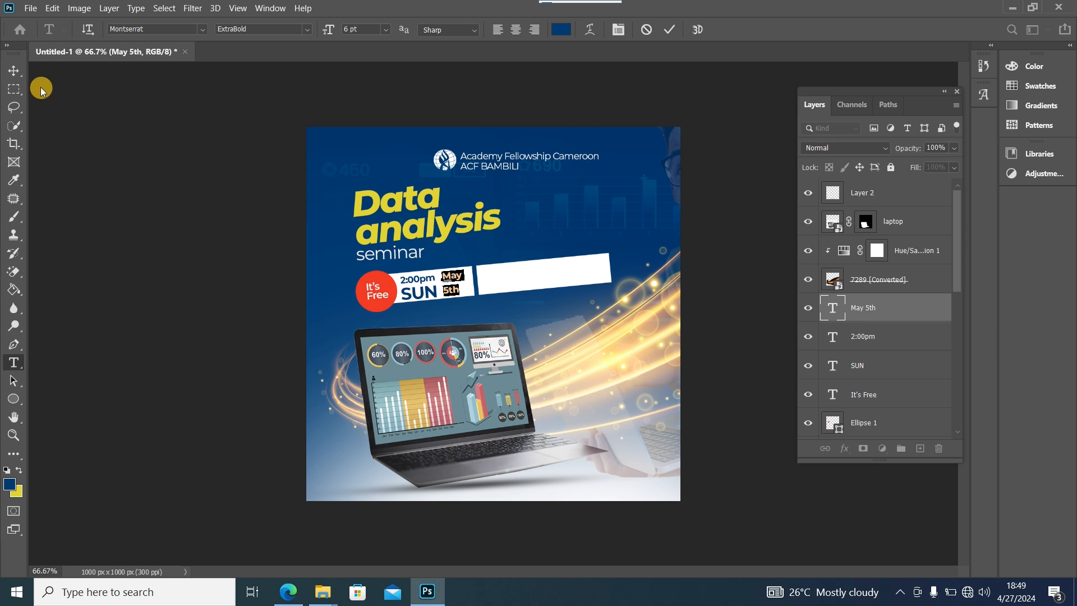
click(17, 71)
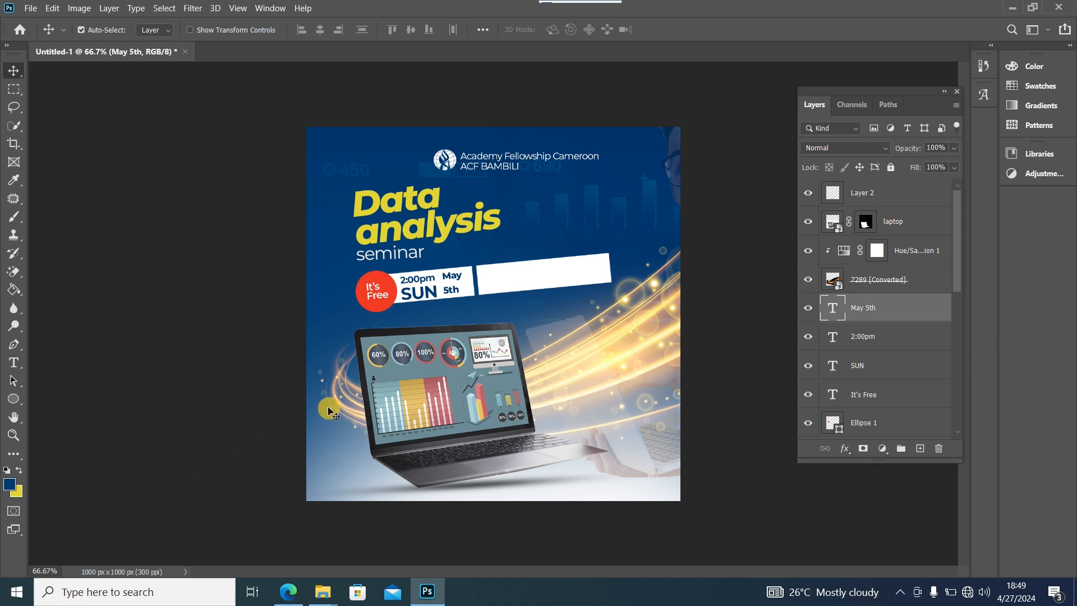
- Place the icon-2457945_1280 location pin from the data analysis folder into the flyer, scaled down to about 1.36% inside the empty white box
click(340, 533)
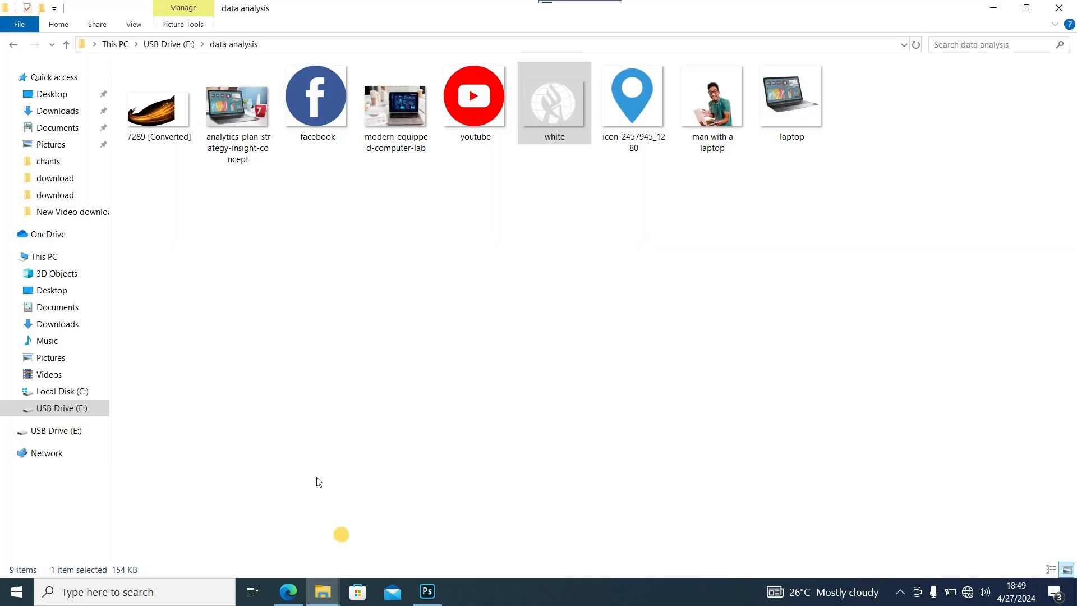
drag(628, 110, 459, 308)
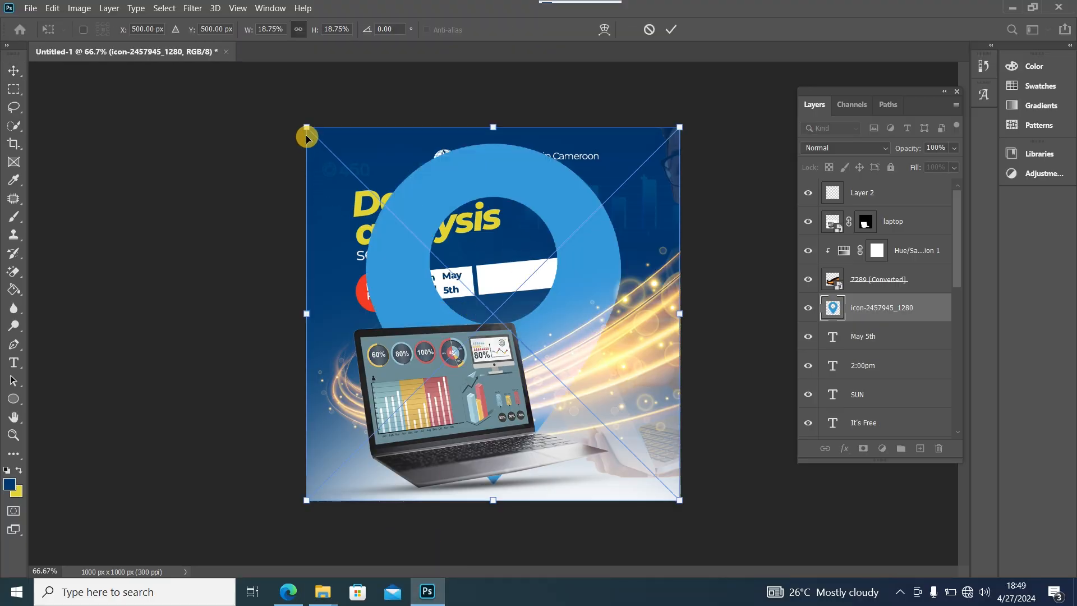
drag(306, 128, 494, 277)
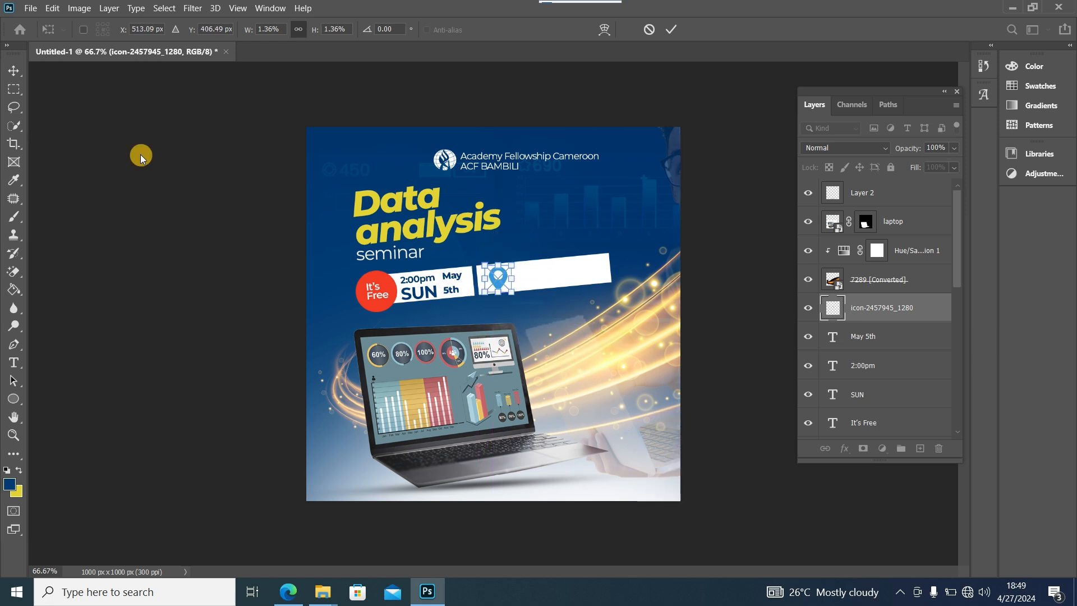
click(16, 71)
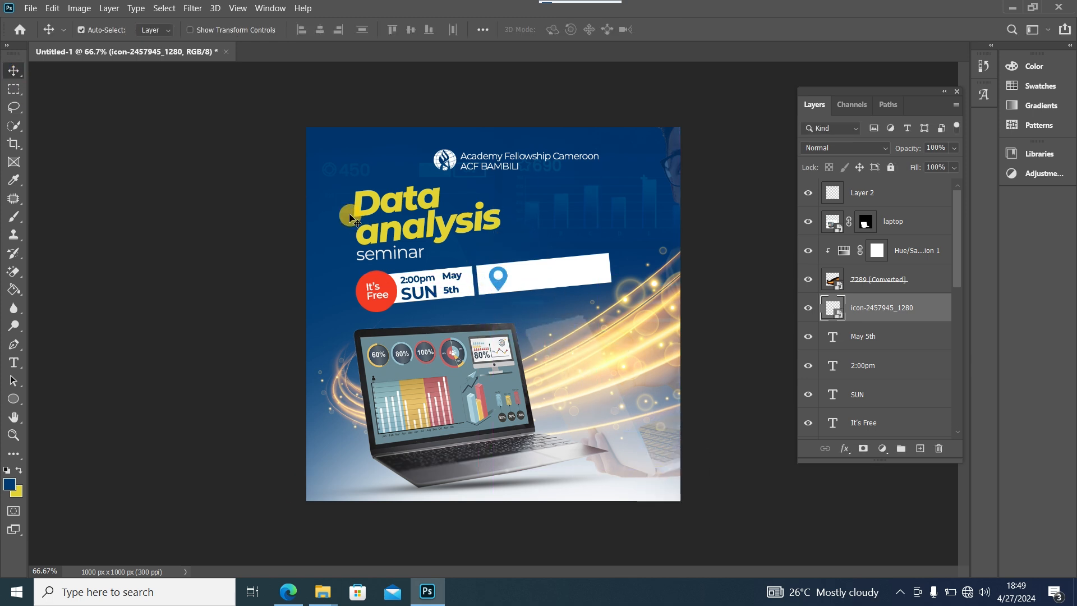
- Rasterize the location pin and fill it with the dark blue foreground color using the Paint Bucket
click(14, 290)
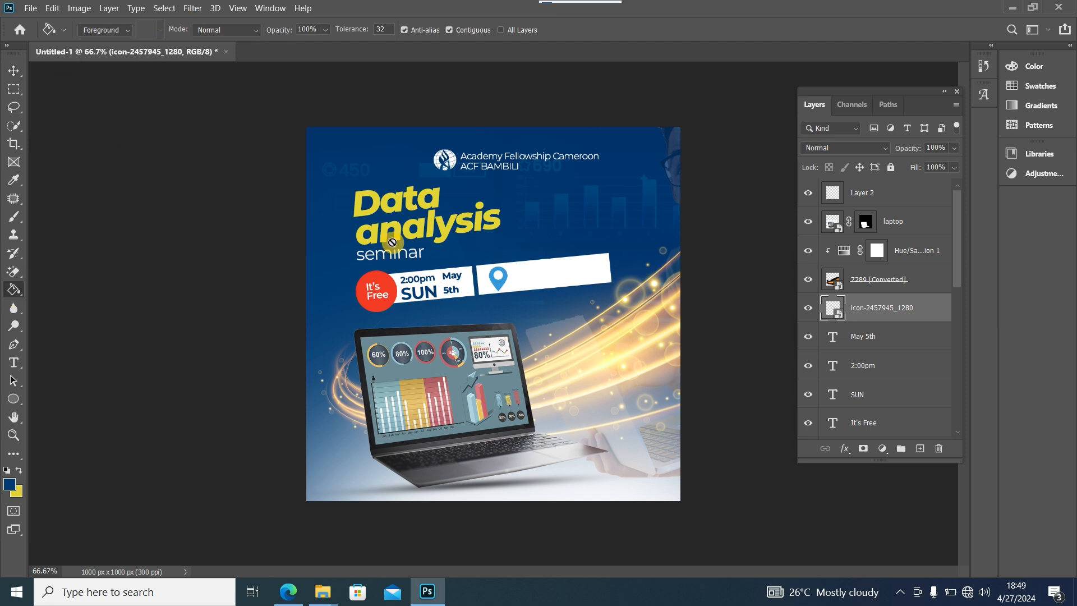
click(498, 283)
click(510, 240)
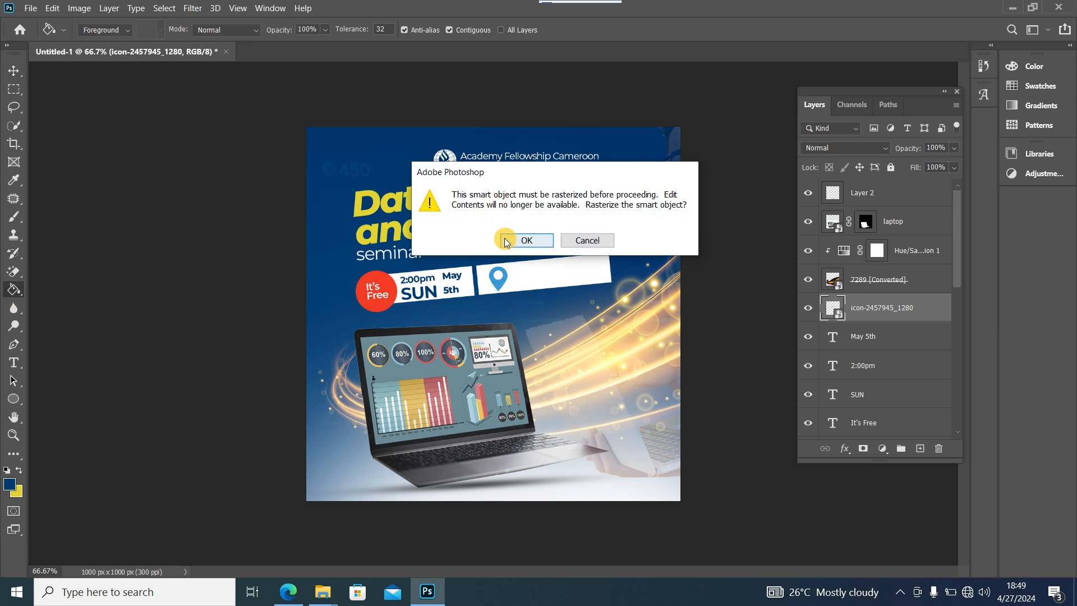
click(499, 285)
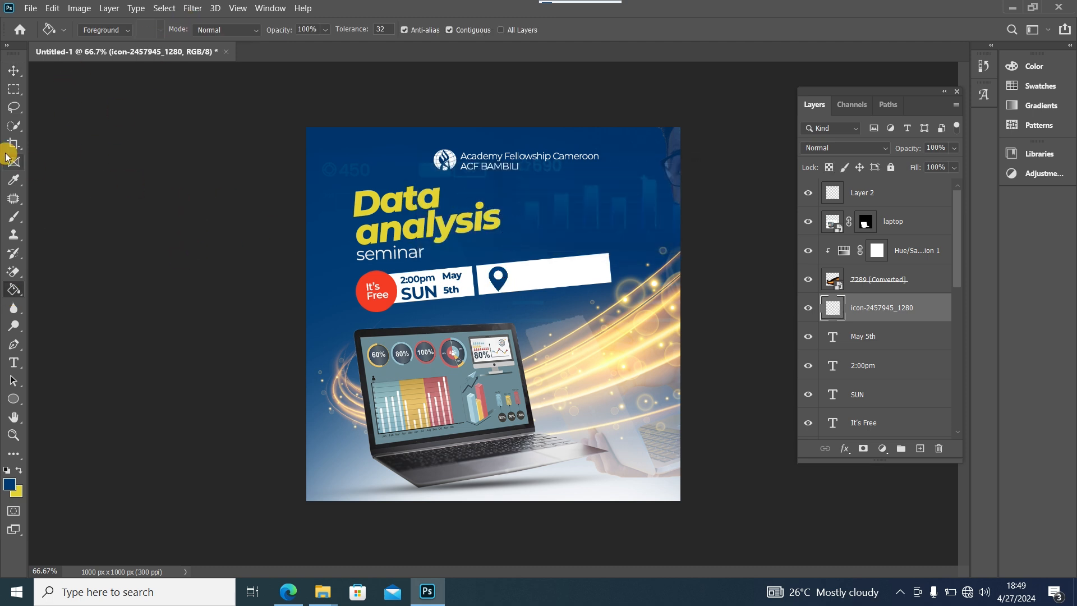
click(14, 70)
- Scale the location pin to about 58% and rotate it about -7.26° to match the slant of the white box
click(512, 187)
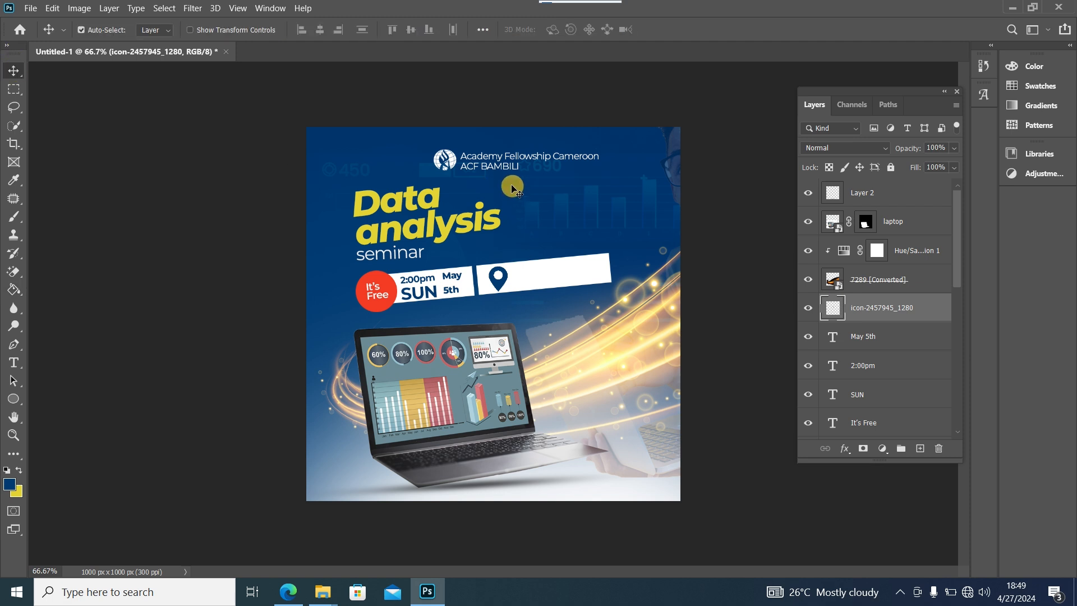
key(ctrl+t)
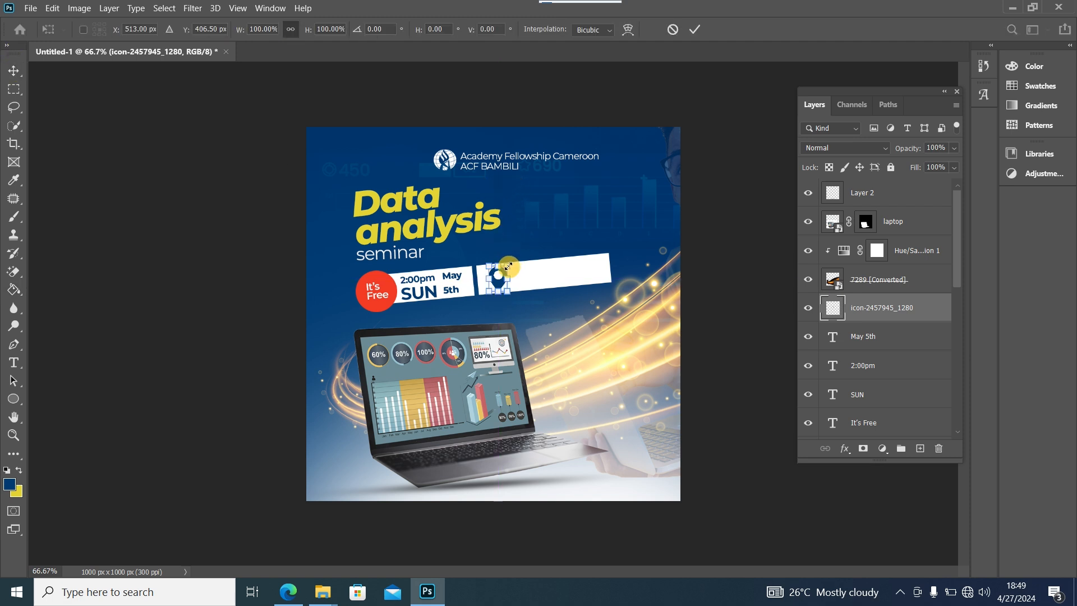
drag(508, 266, 501, 277)
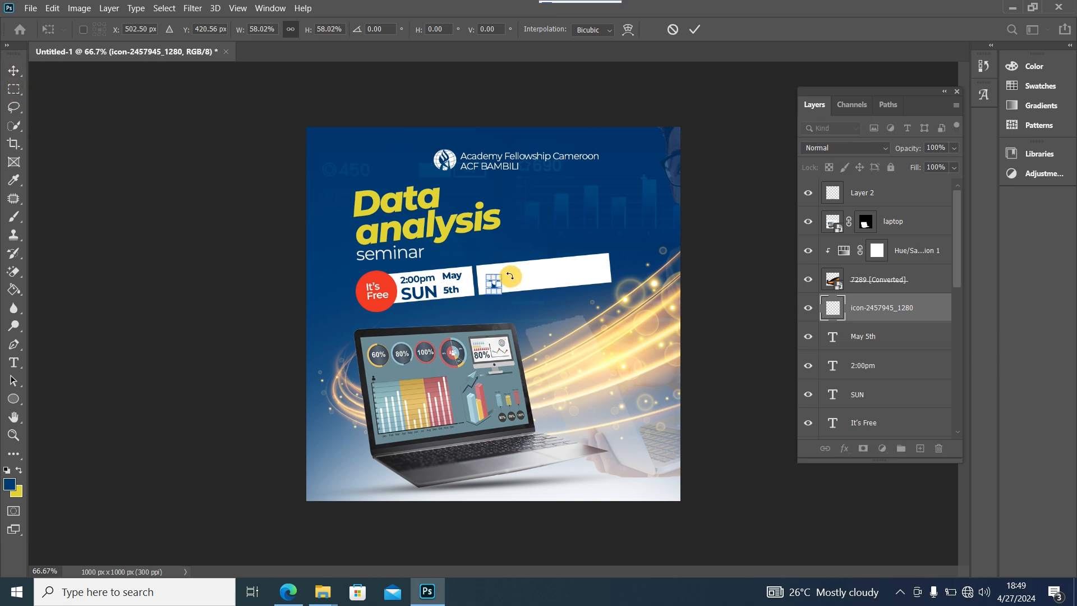
drag(510, 275, 511, 273)
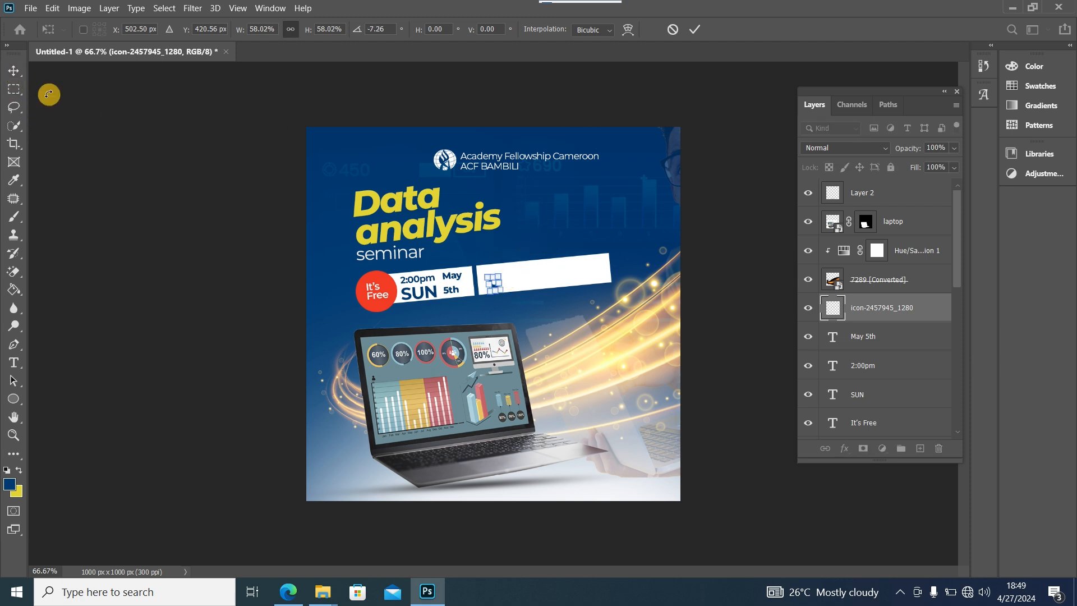
click(18, 75)
- Move the location pin close to the left end of its white box, undoing any accidental shift of the box
click(494, 281)
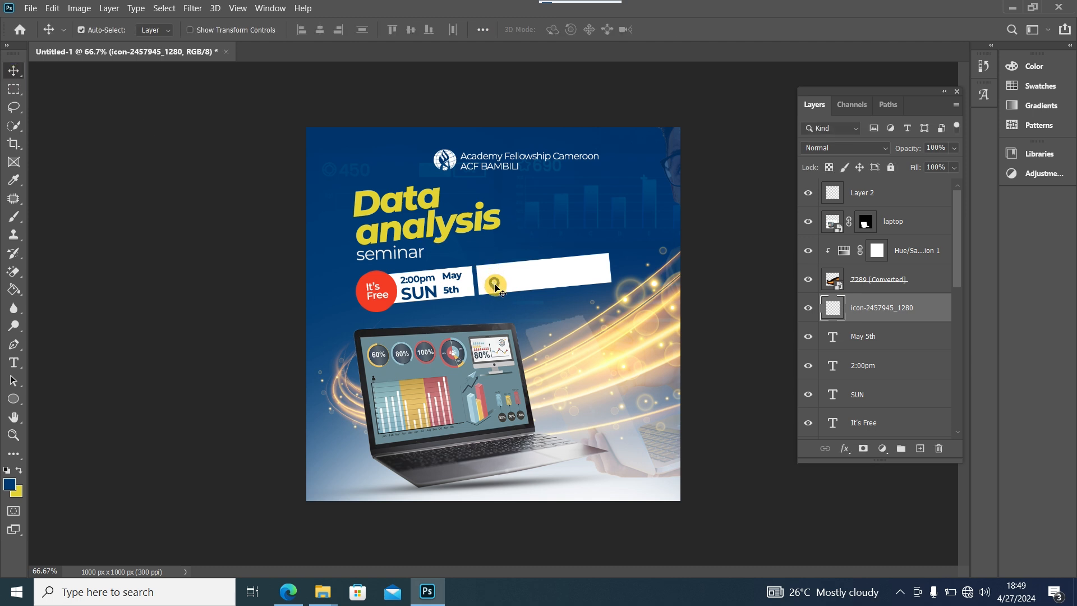
drag(495, 285, 491, 283)
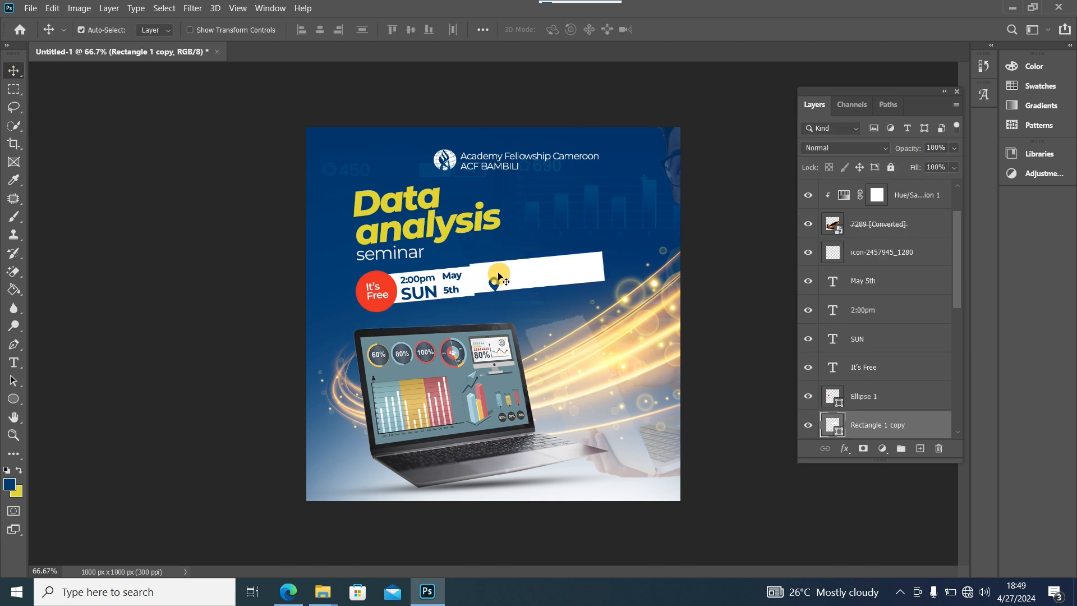
key(ctrl+z)
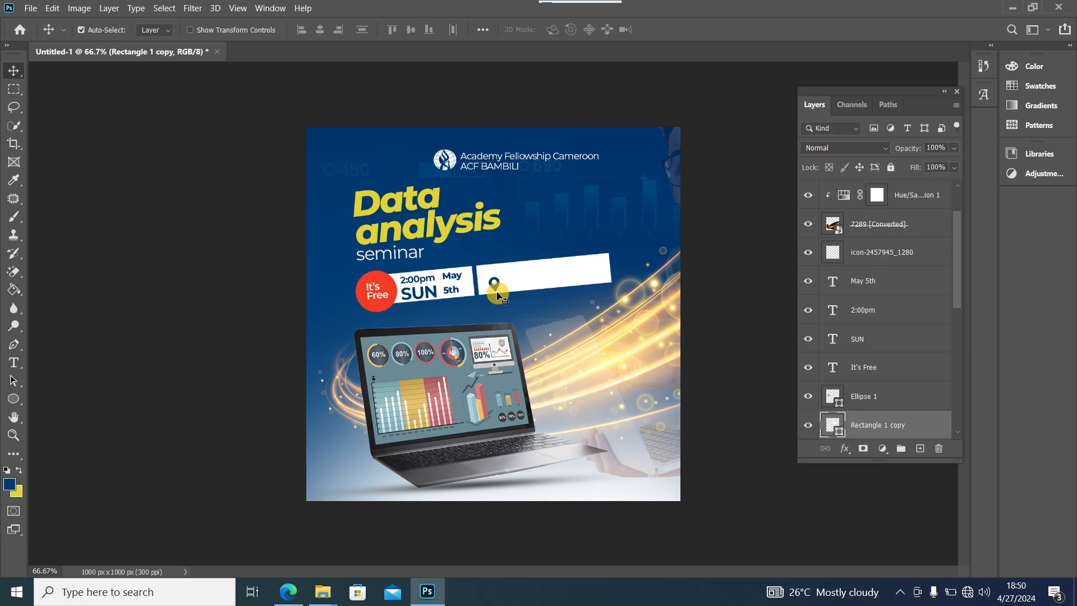
drag(496, 292, 487, 284)
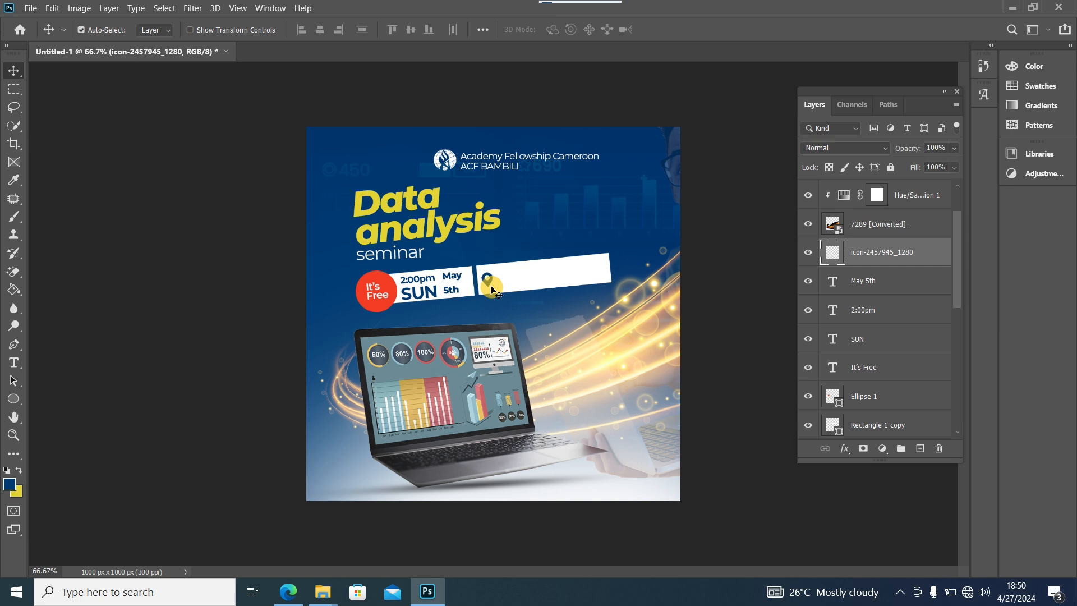
- Enlarge the location pin to about 122% so it fills more of the box's height
key(ctrl+t)
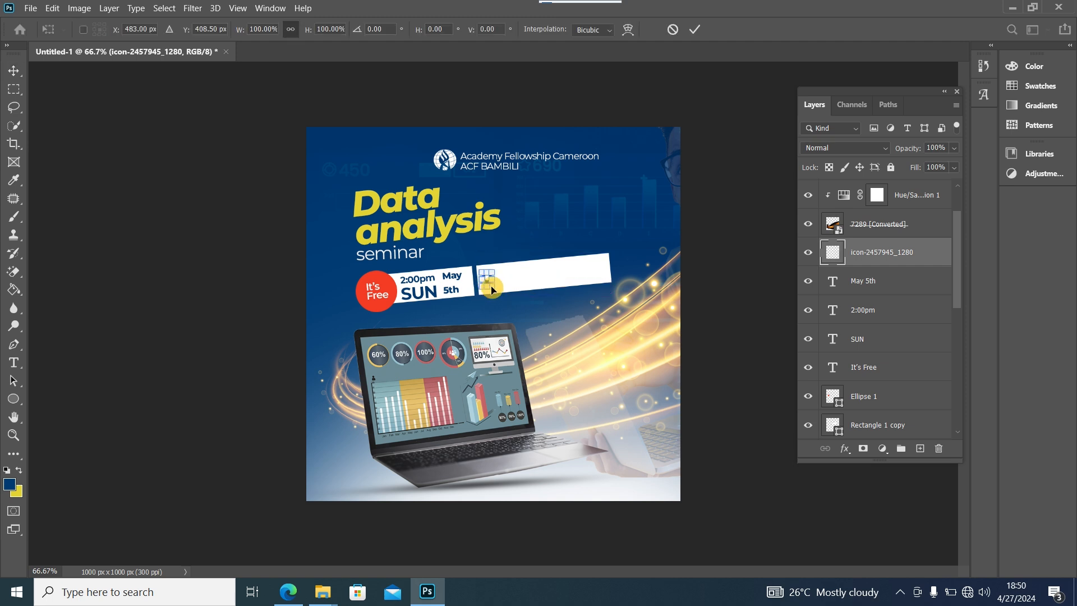
drag(492, 287, 495, 290)
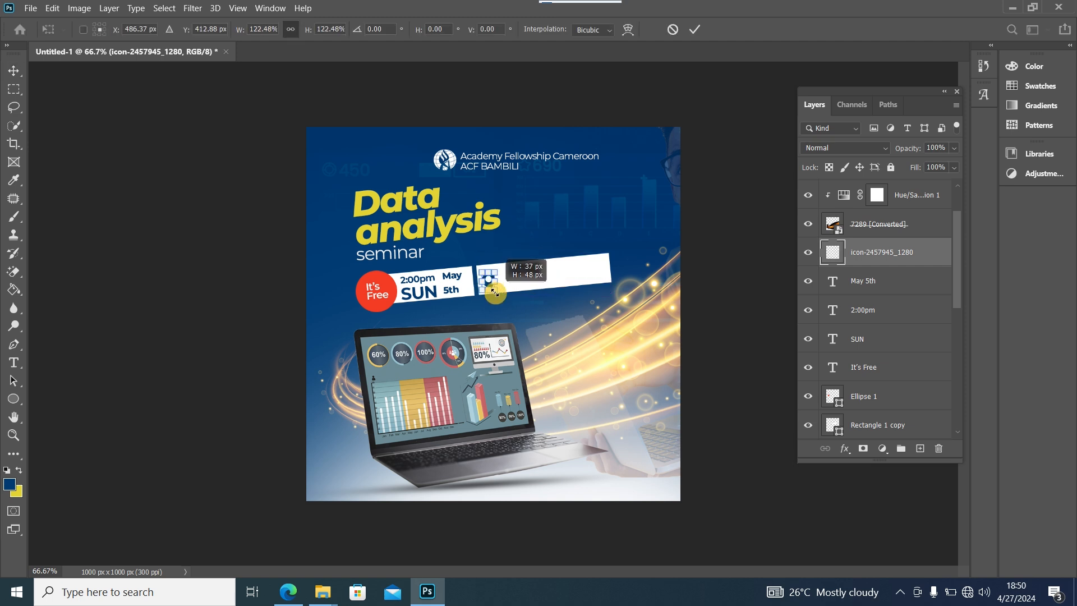
click(16, 69)
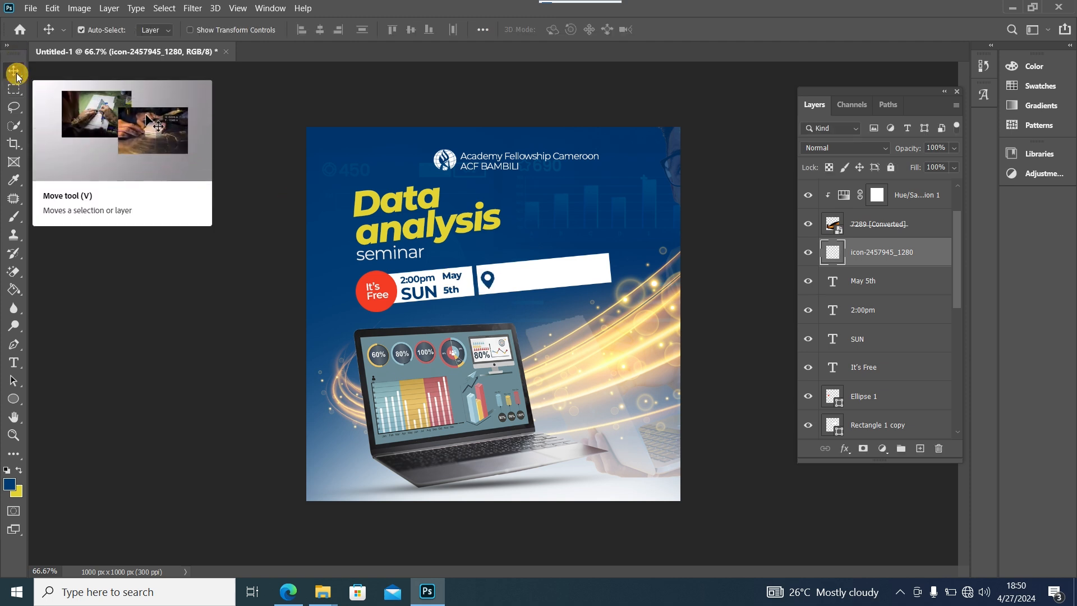
- Recolor the white box behind the location pin with the title's yellow, e1d332
click(560, 275)
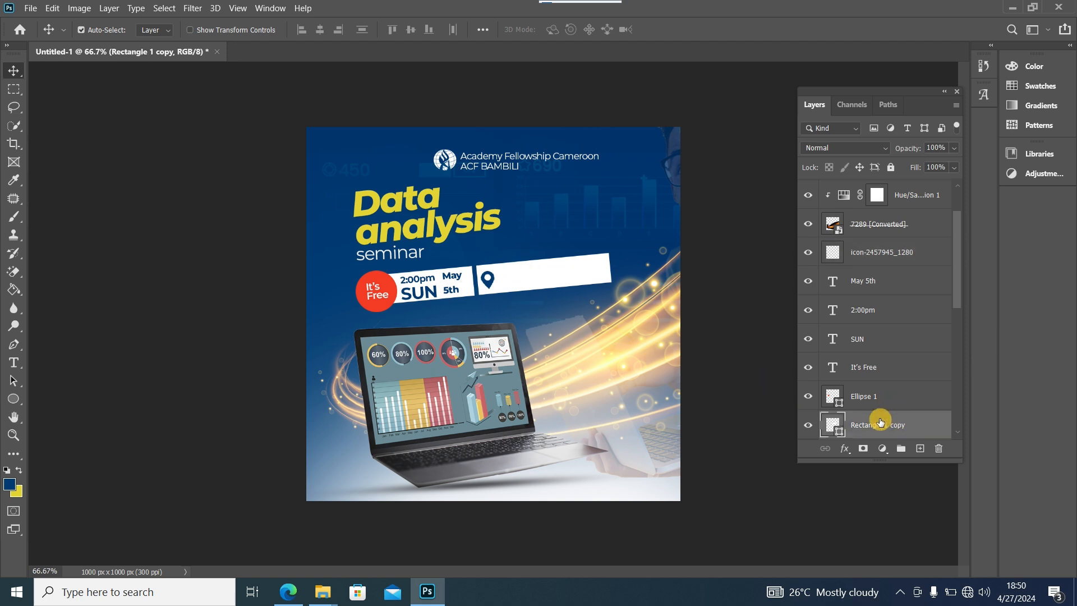
double_click(830, 422)
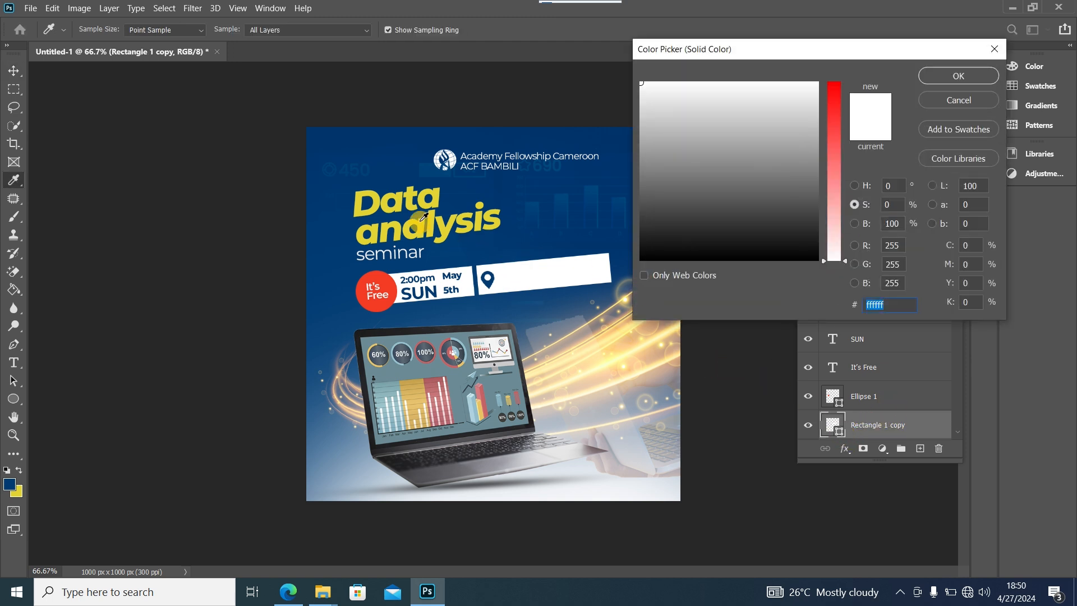
click(425, 196)
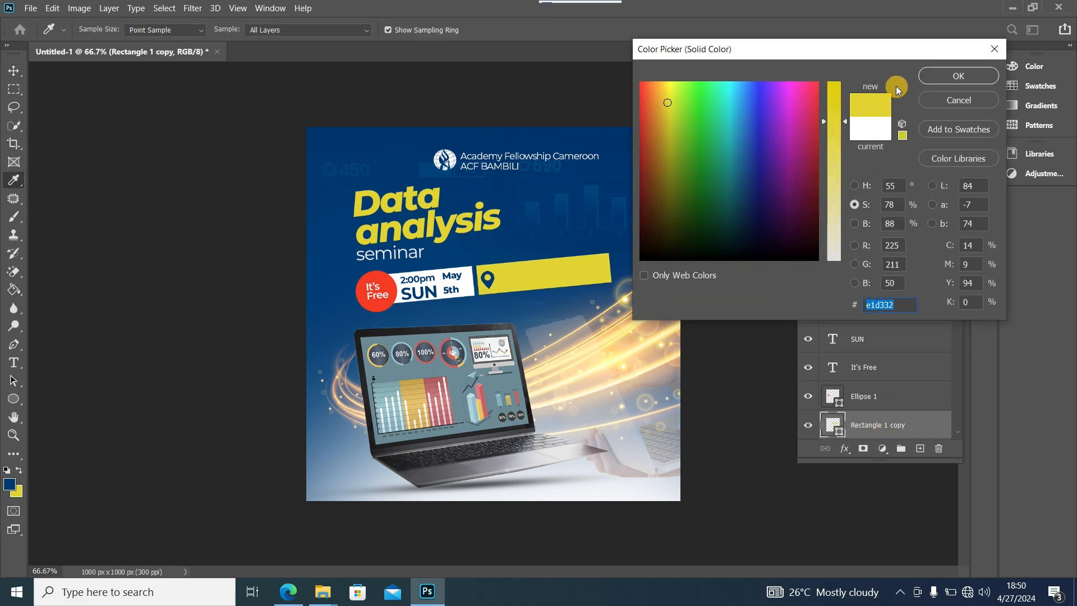
click(958, 76)
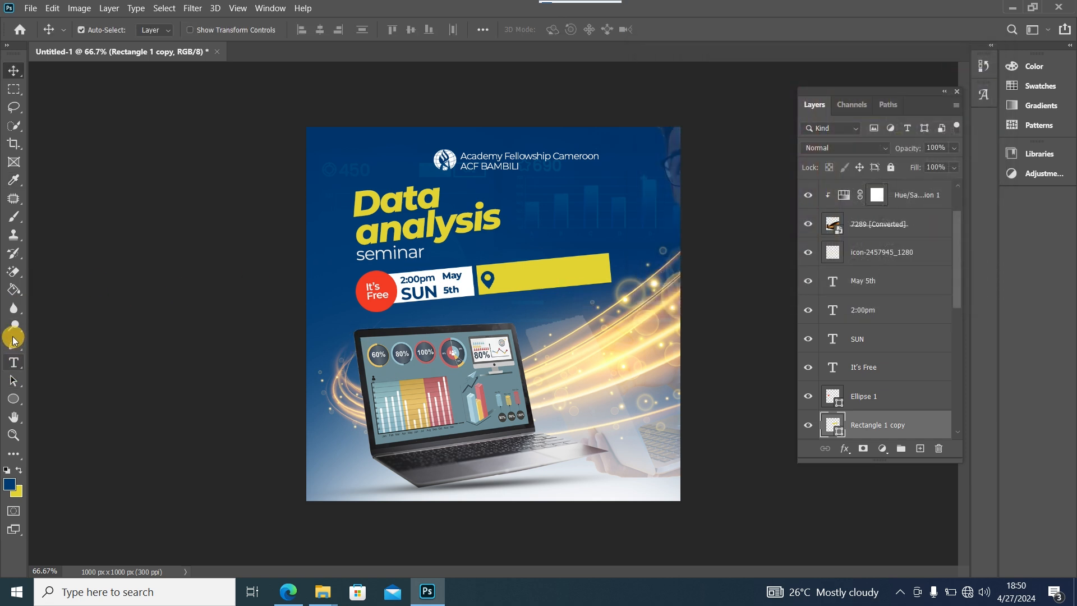
- Add the text "Agric School Hall" in white Montserrat ExtraBold, 6 pt, above the yellow box
click(14, 362)
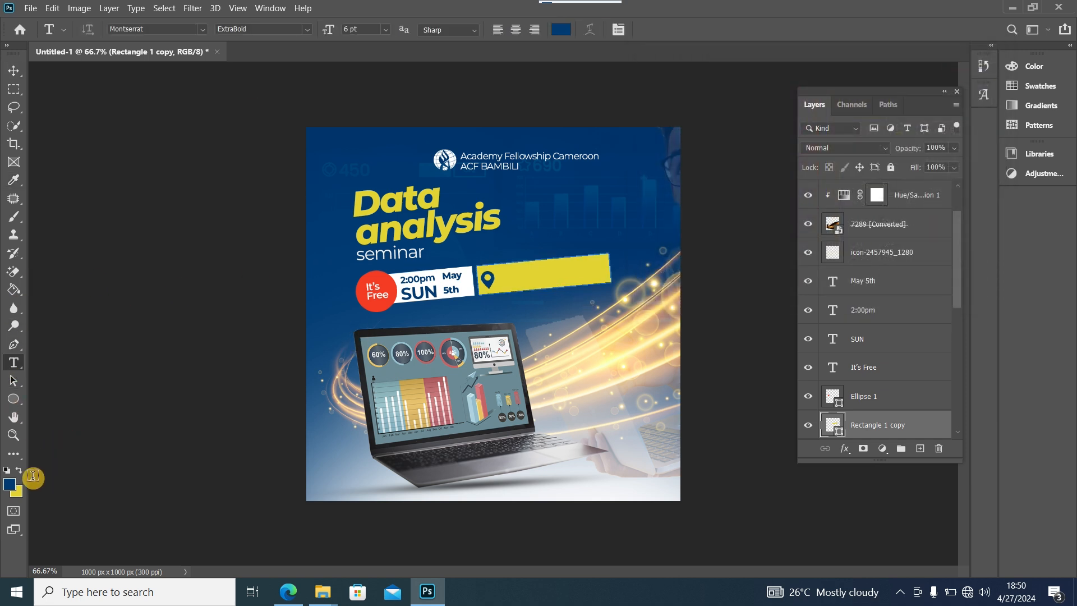
click(7, 470)
click(19, 471)
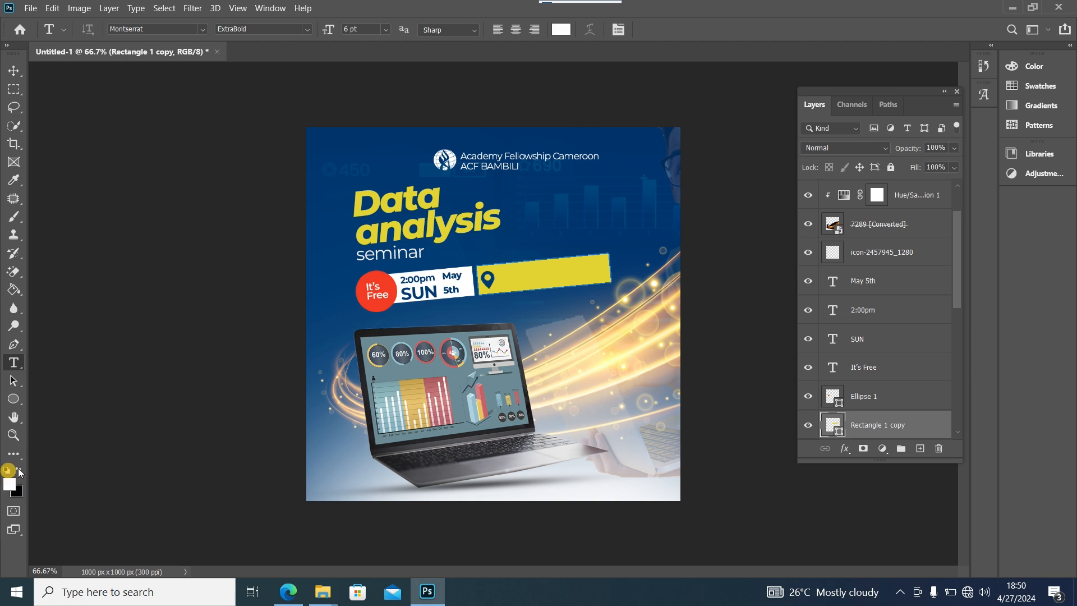
click(518, 220)
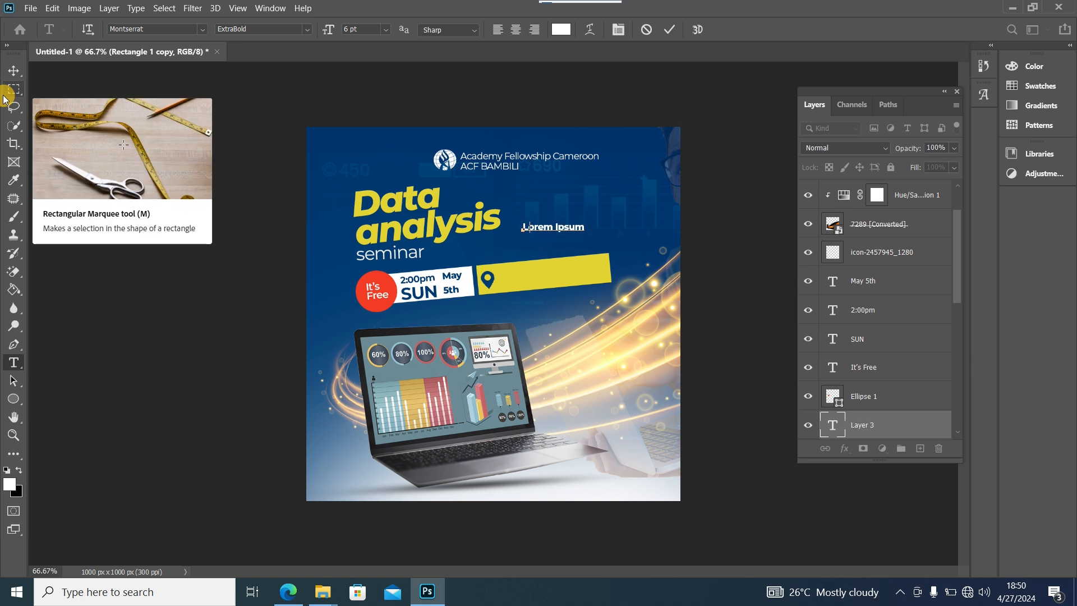
text(Agric)
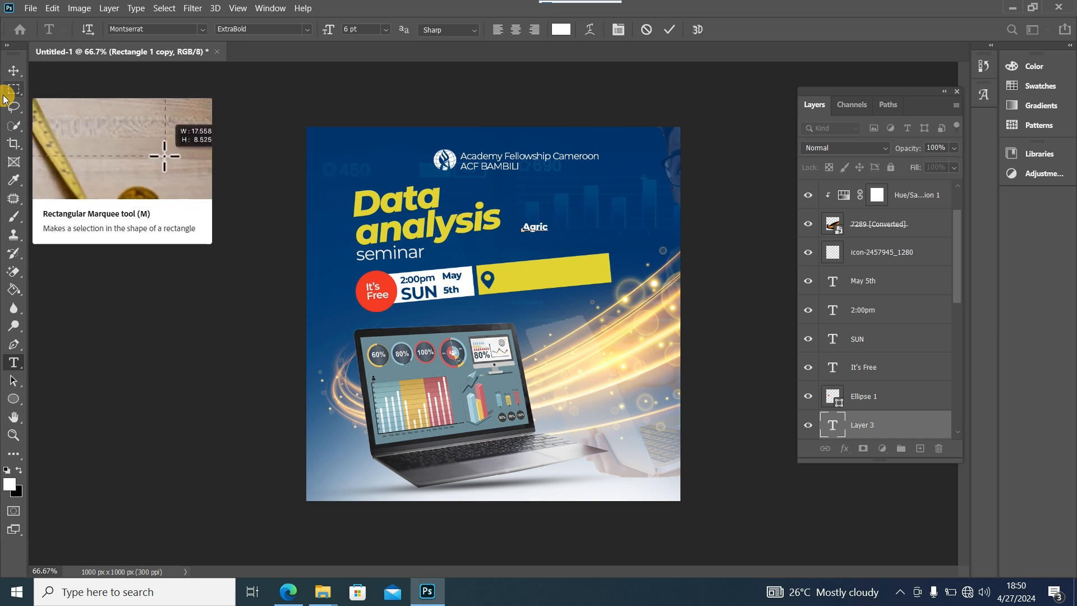
text( School Hall)
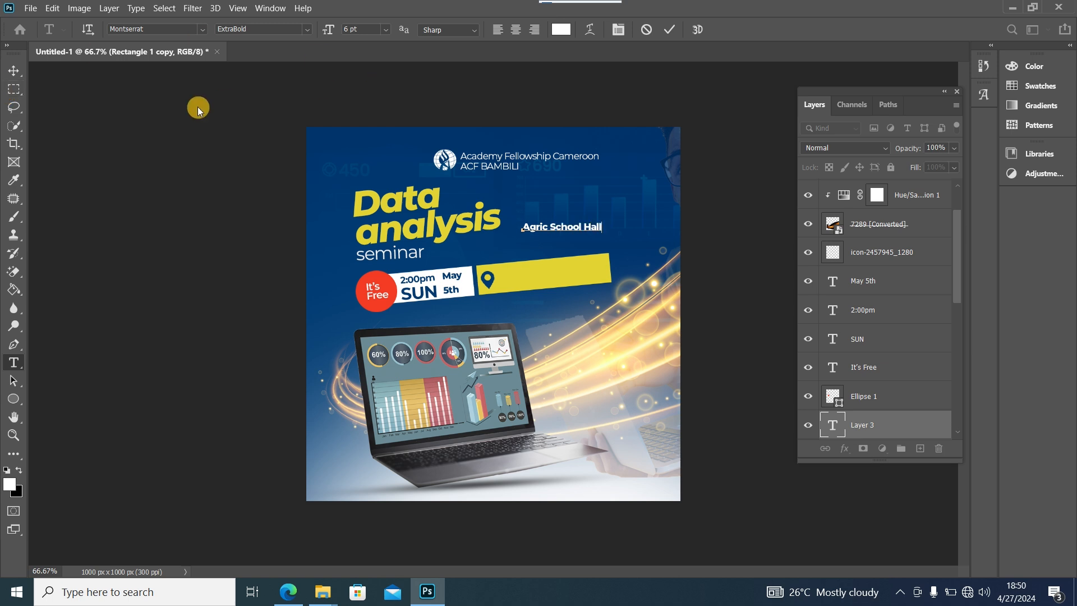
click(14, 70)
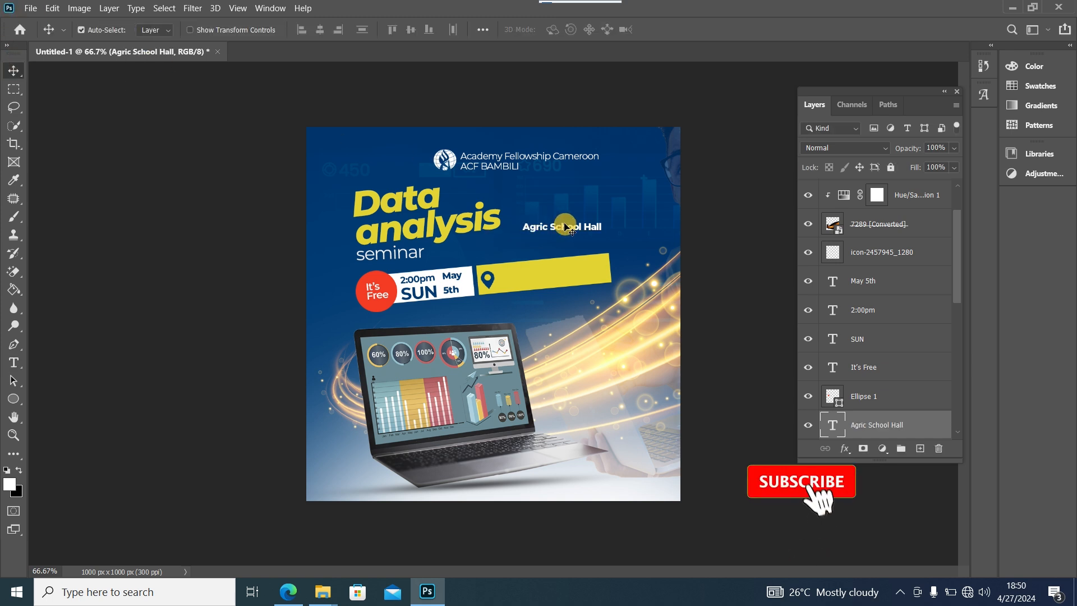
- Move "Agric School Hall" into the yellow box beside the pin and rotate it about -5.4° to follow the box's slant
drag(566, 227, 542, 274)
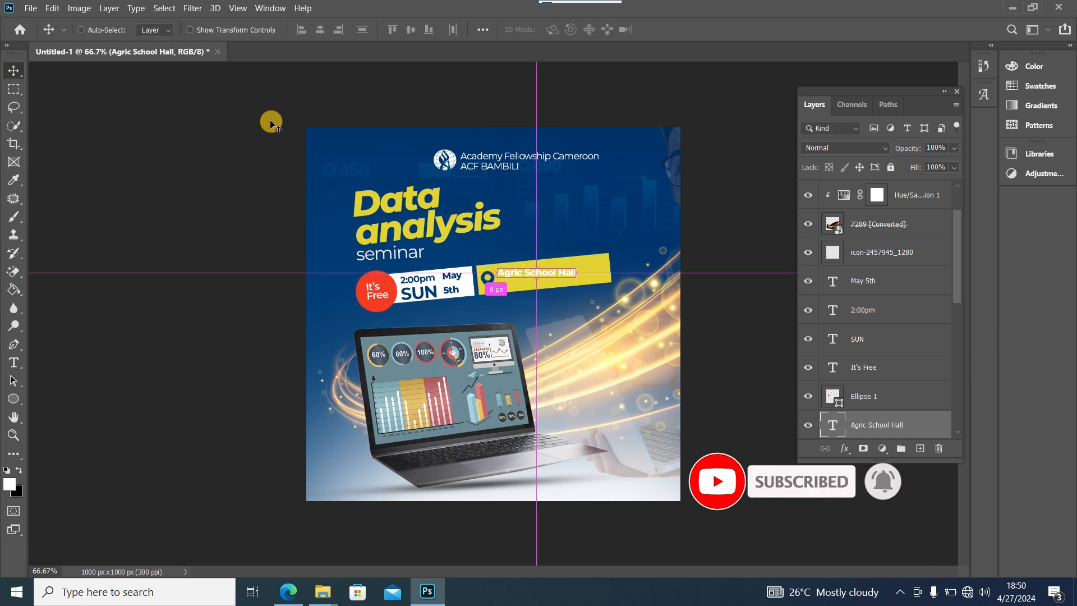
key(ctrl+t)
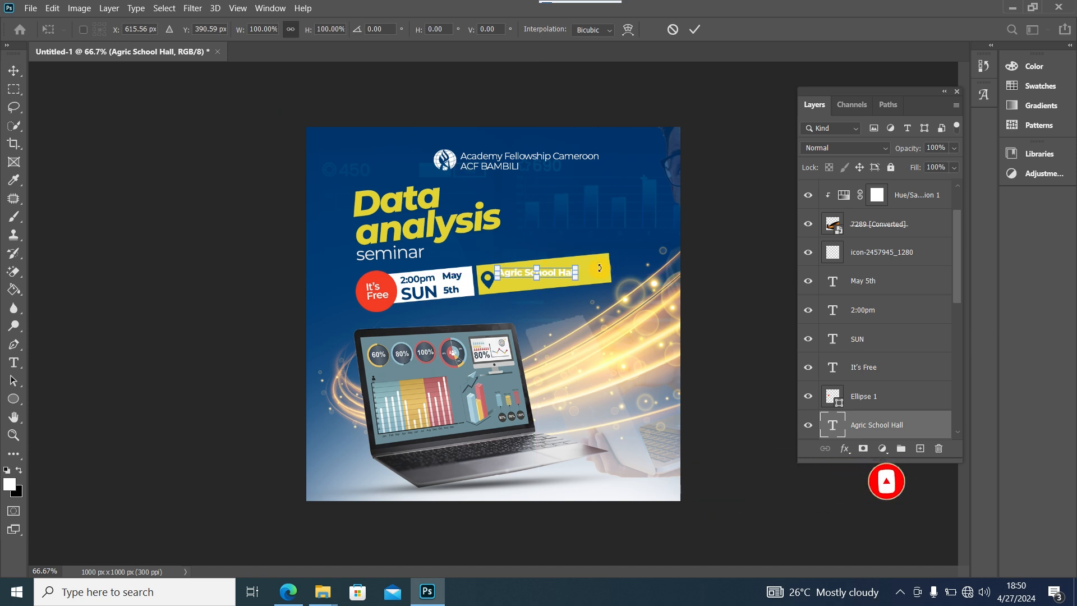
drag(599, 268, 600, 256)
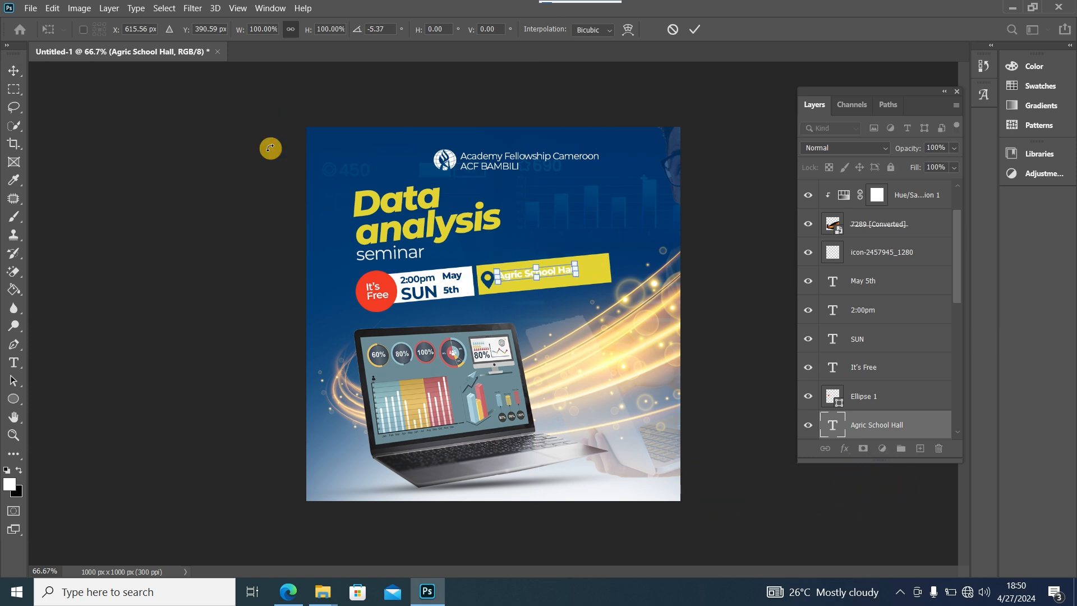
key(Up)
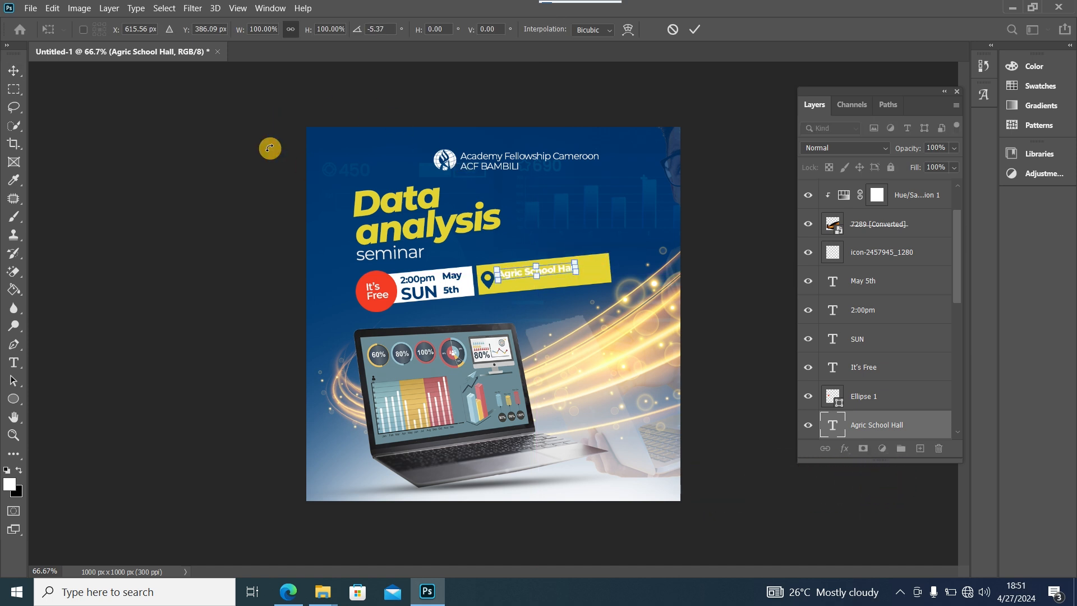
click(16, 70)
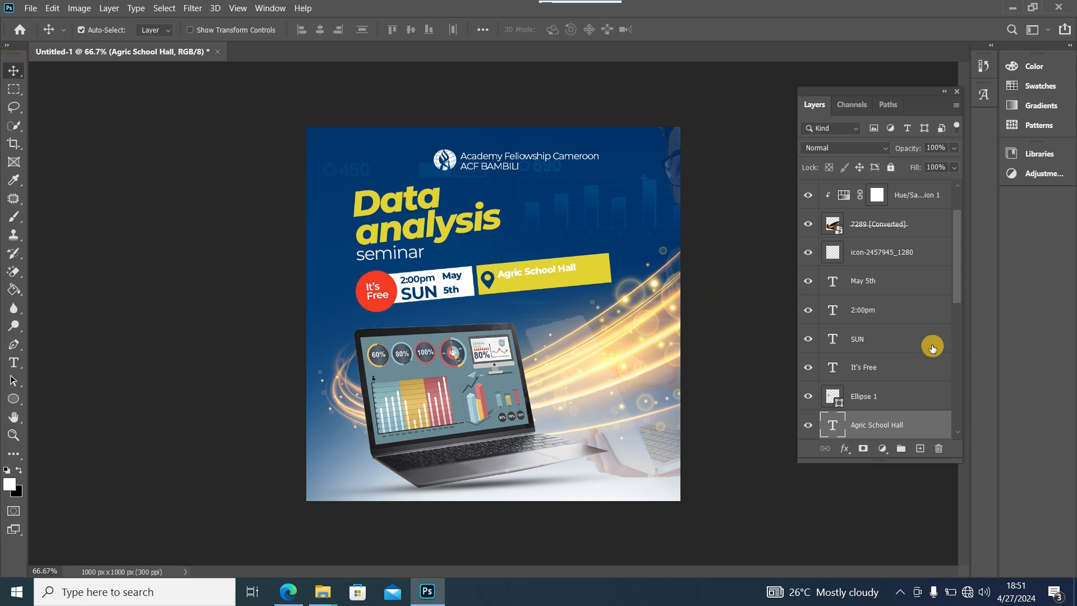
- Recolor the "Agric School Hall" text with the location pin's dark blue, 003a72
double_click(831, 424)
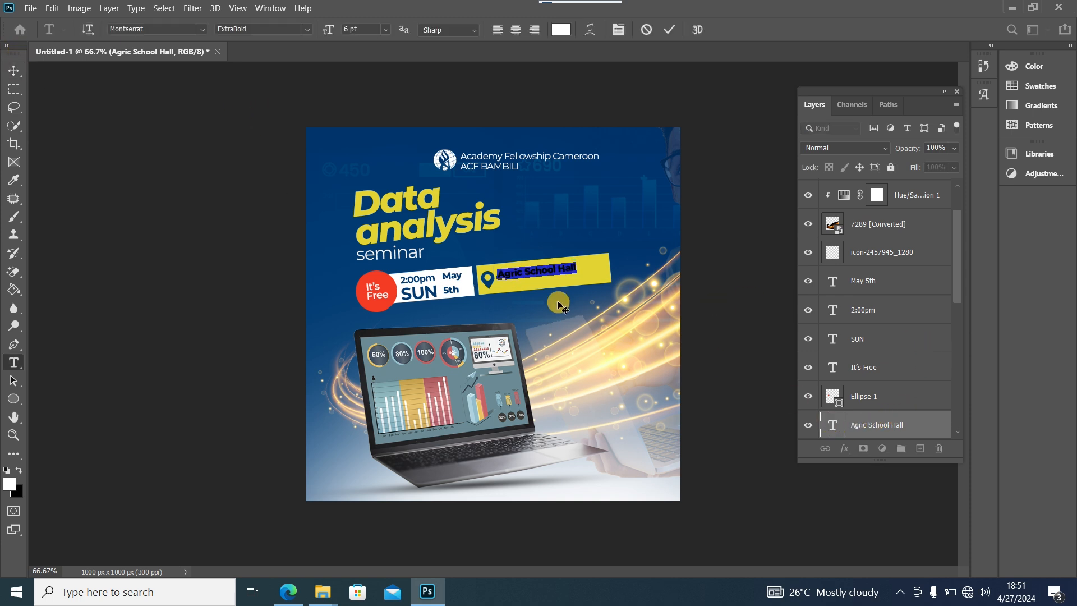
click(561, 30)
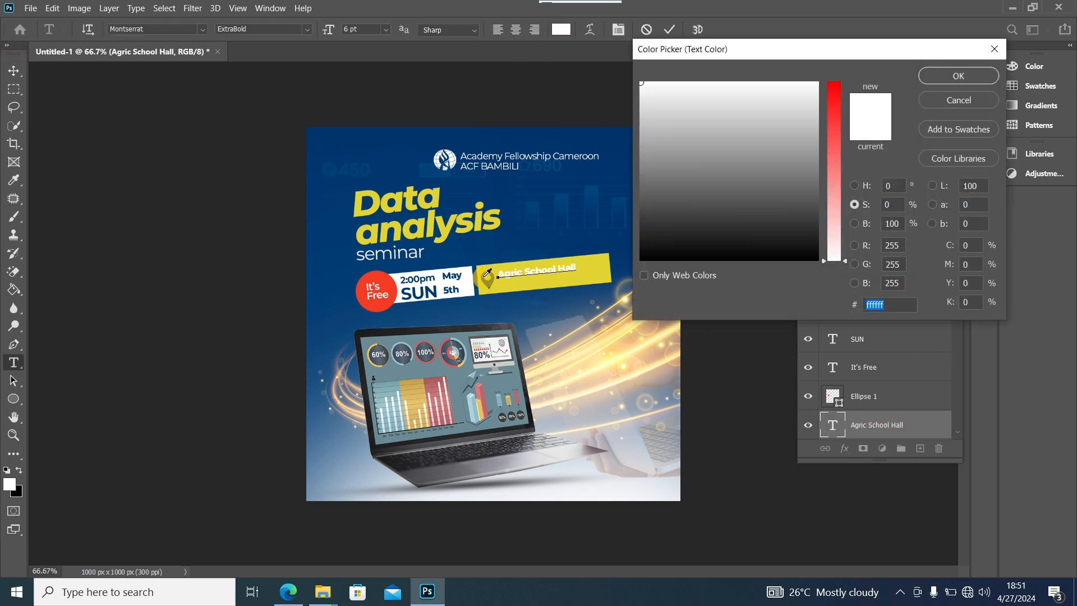
click(490, 281)
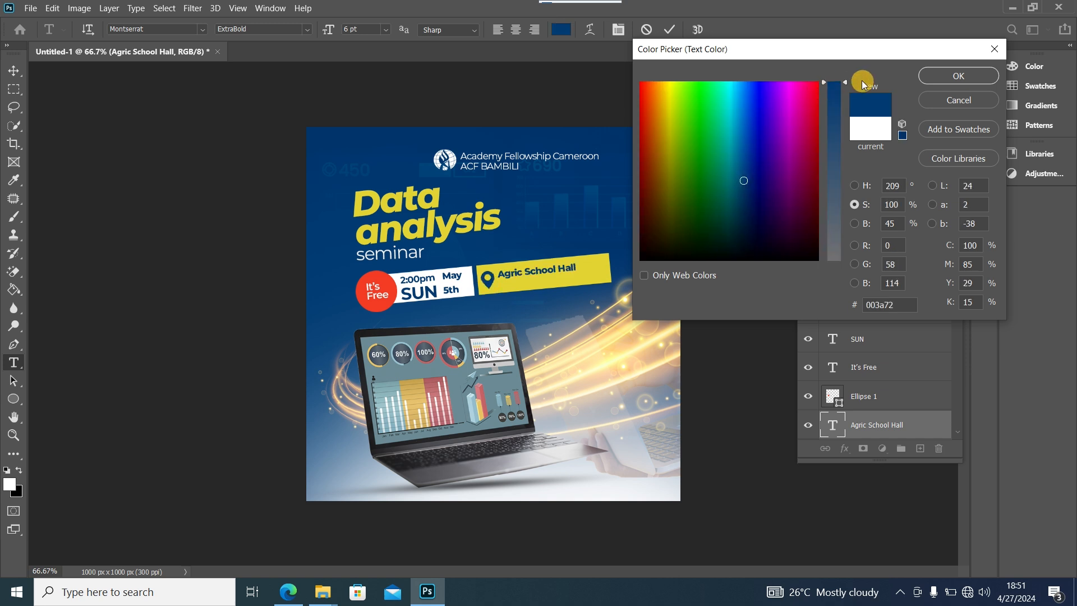
click(956, 76)
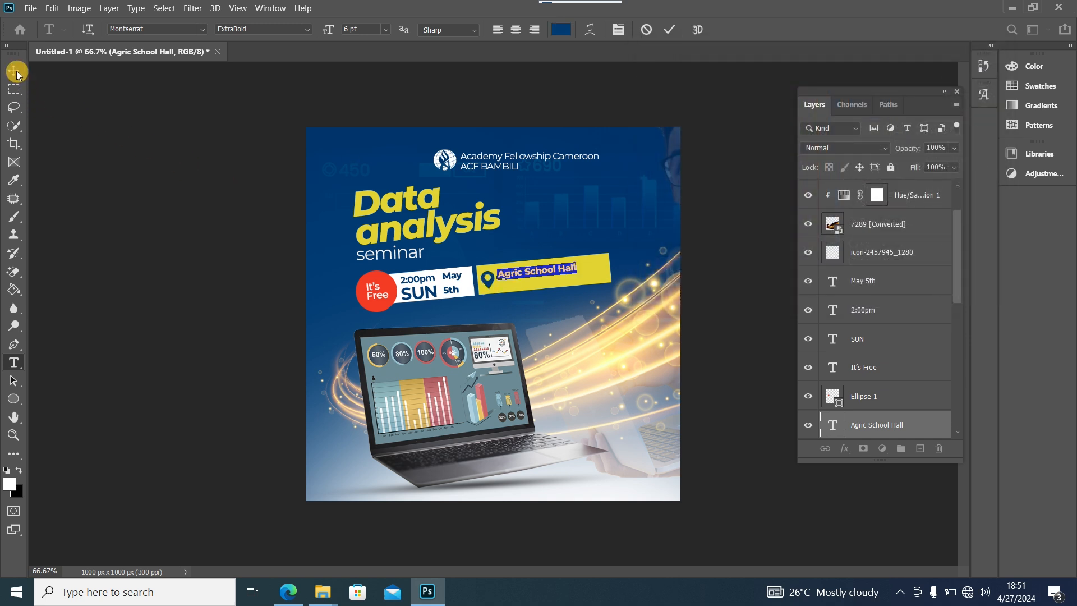
click(17, 73)
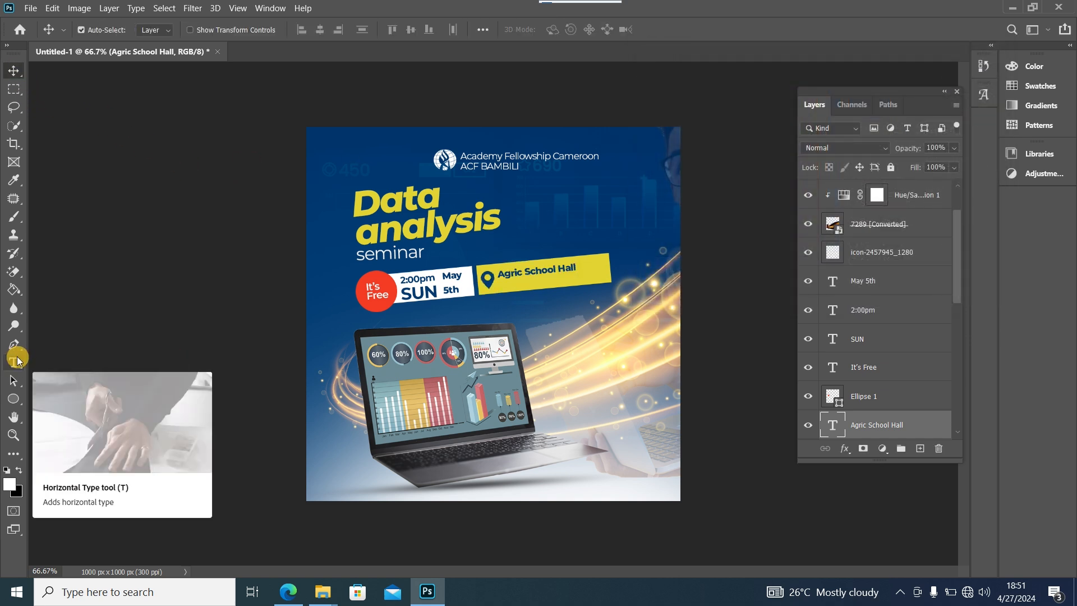
- Add the two contact phone numbers, separated by a vertical bar, above the yellow box in off-white f4f4f4 Montserrat Regular, 6 pt
click(15, 361)
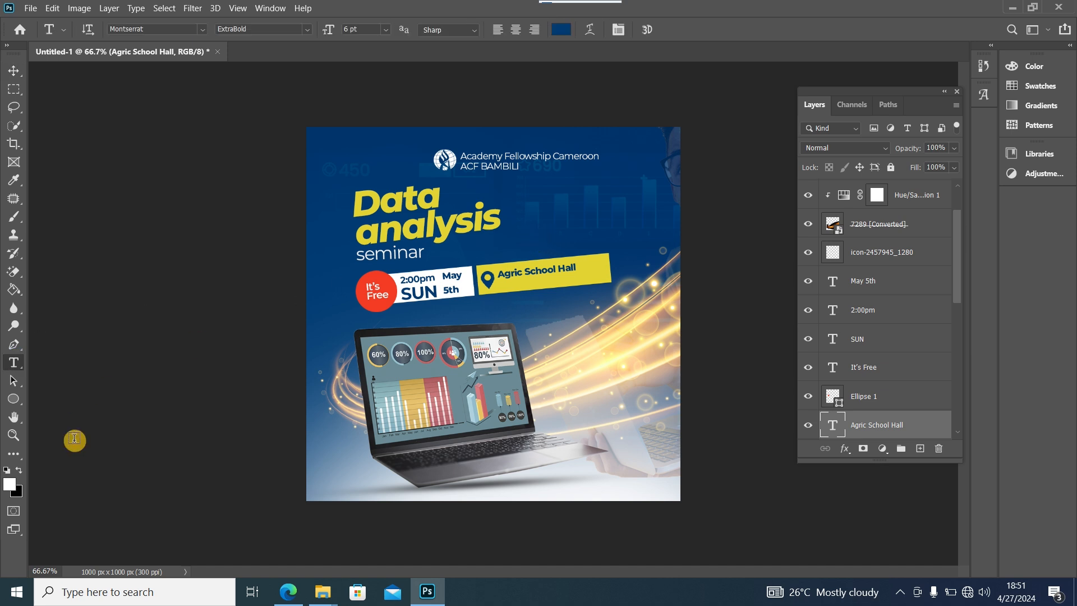
click(537, 235)
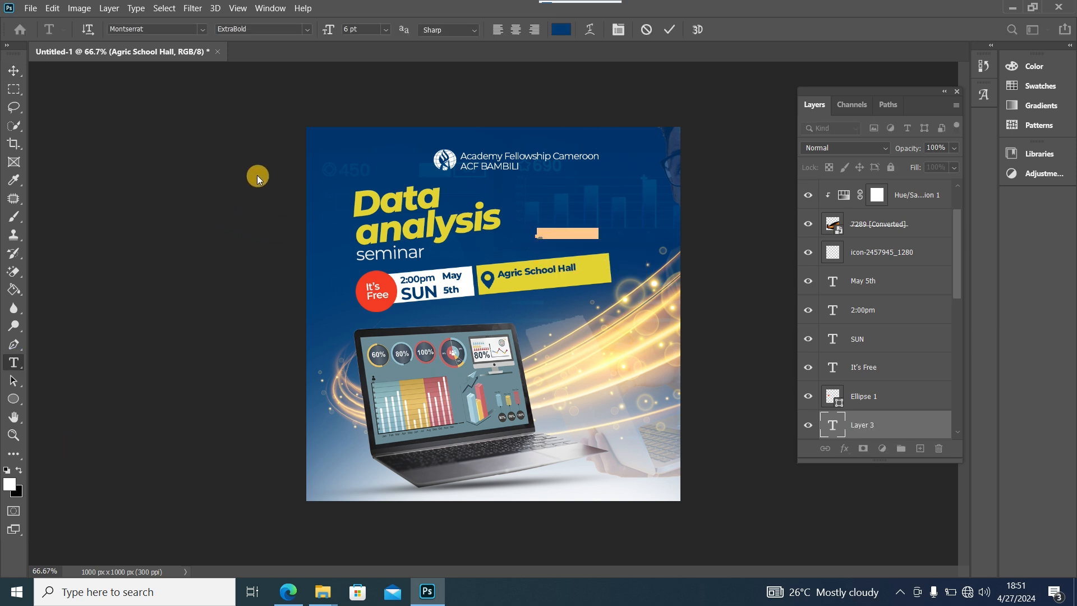
click(559, 31)
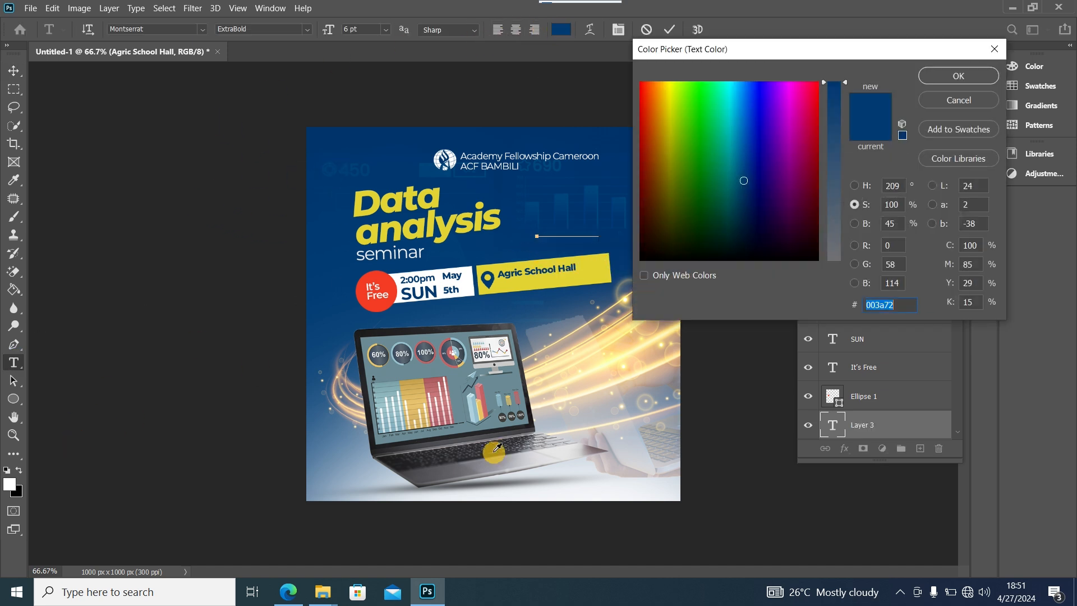
click(499, 338)
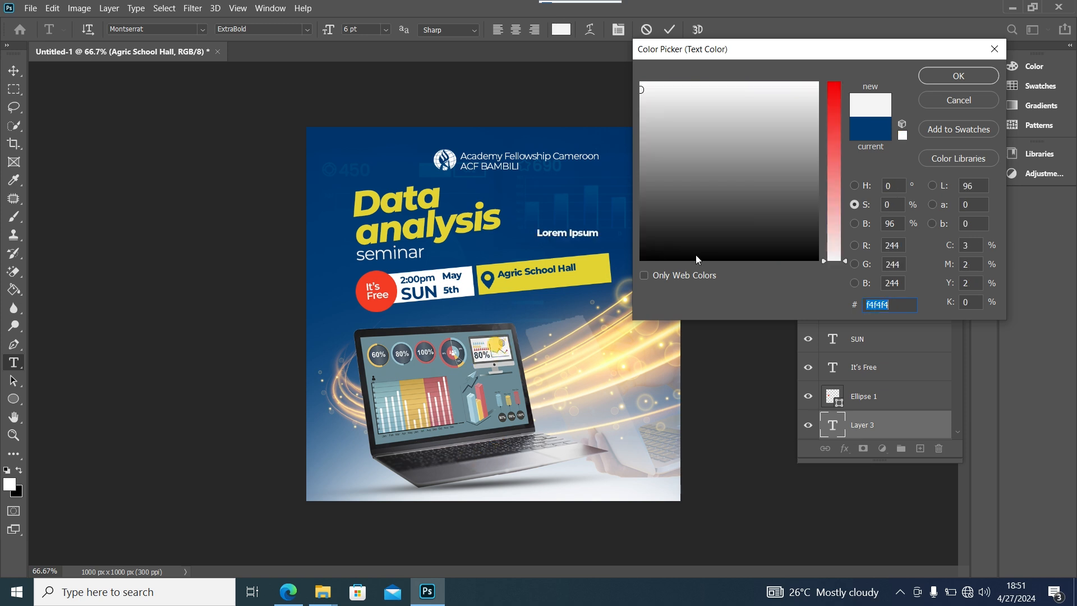
click(958, 76)
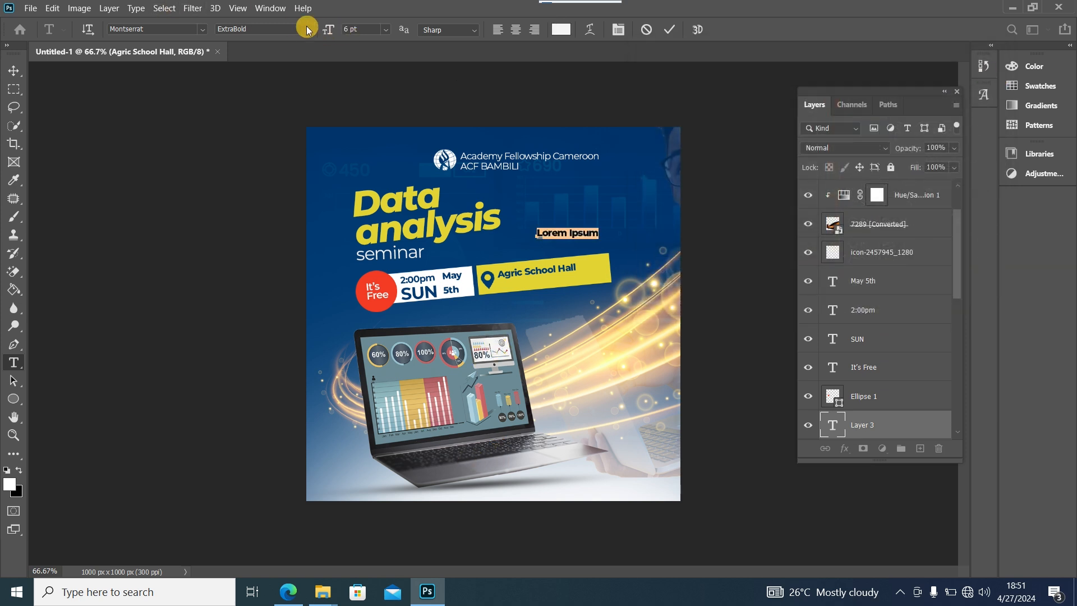
click(306, 30)
click(282, 110)
key(BackSpace)
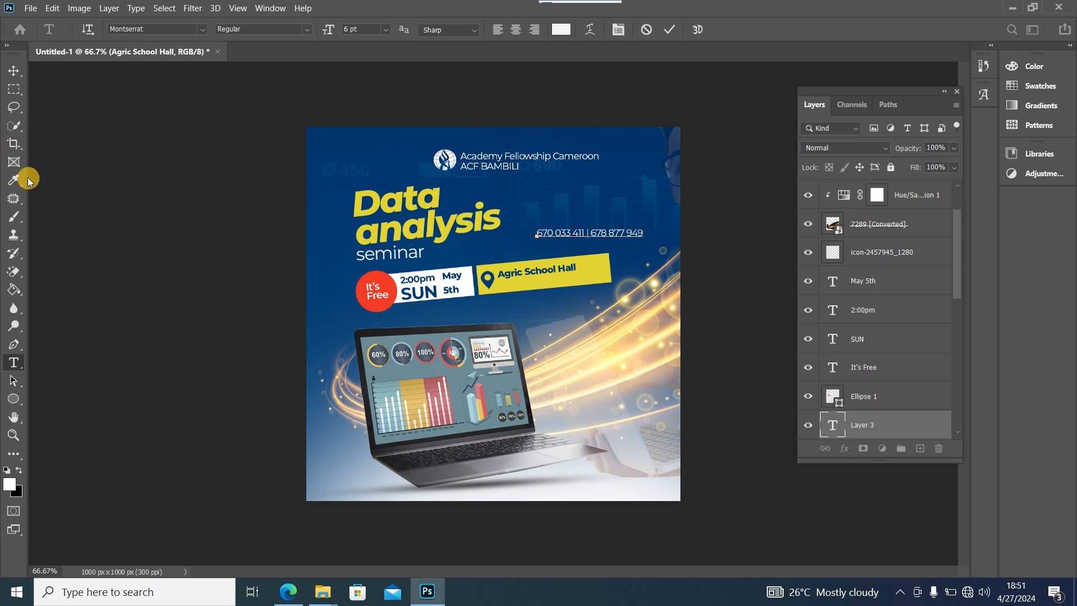
click(14, 71)
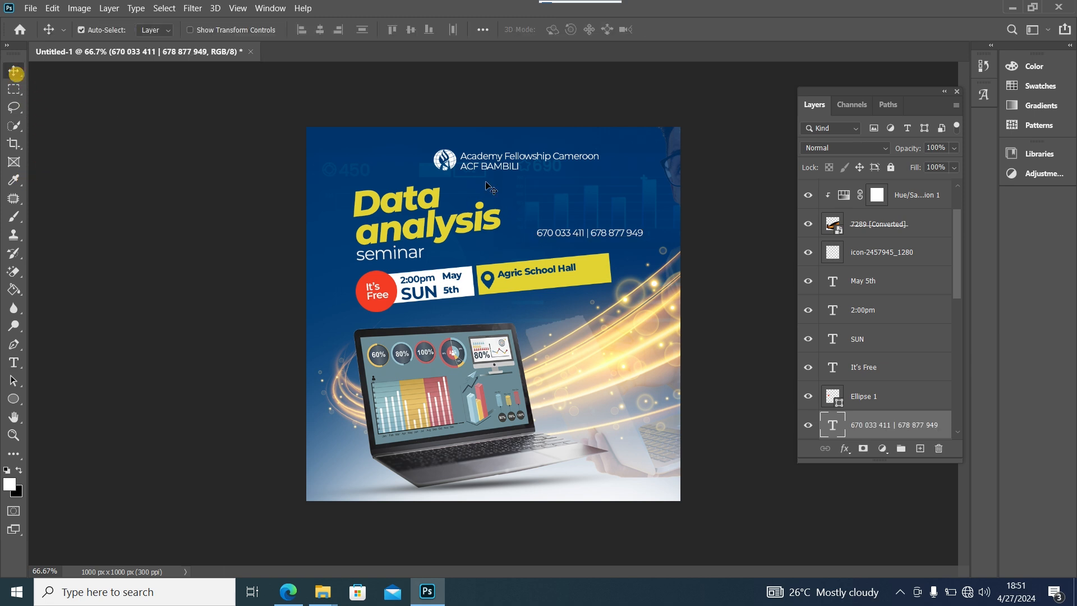
- Shrink the phone number text to about 4.7 pt and place it beneath "Agric School Hall" in the yellow box
key(ctrl+t)
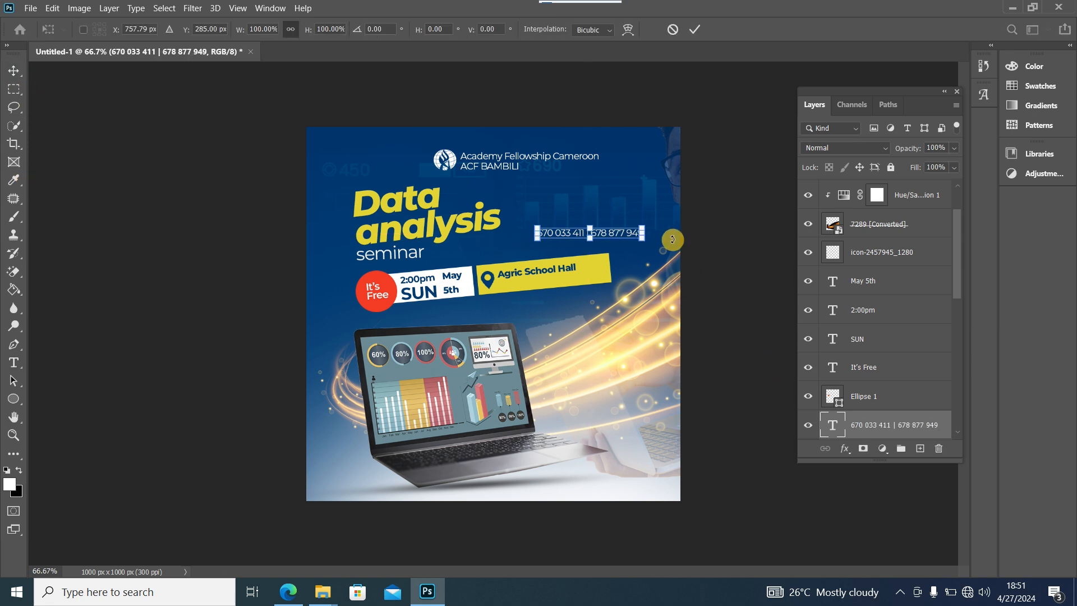
drag(644, 233, 554, 280)
click(13, 70)
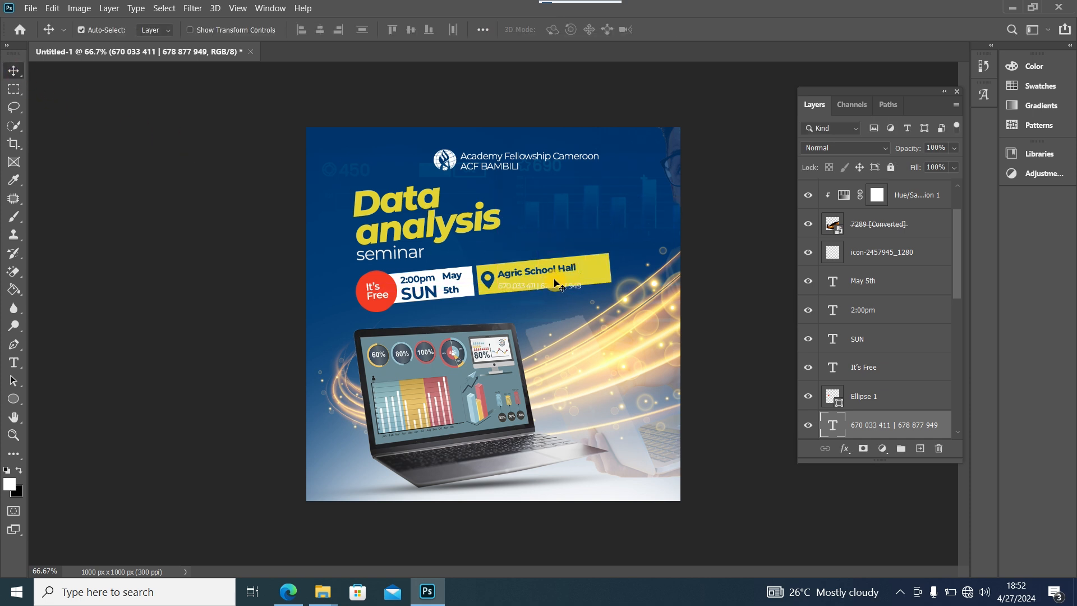
- Rotate the phone number text about -5° to match the box's slant and nudge it up about 15 px, closer to the venue name
key(ctrl+t)
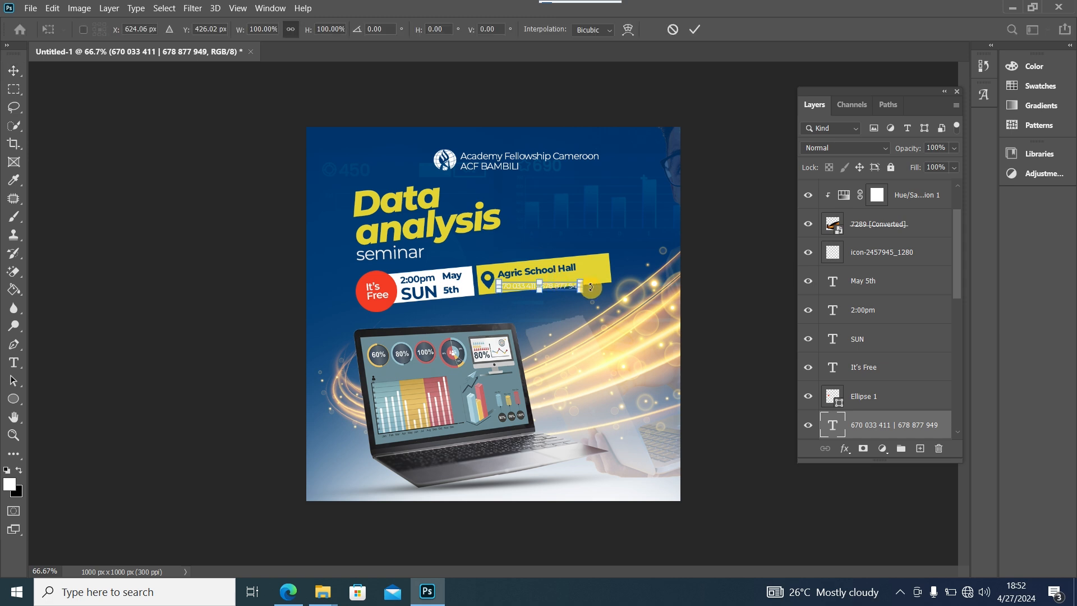
drag(591, 302, 627, 311)
key(Up)
key(Up)
key(Up)
key(Up)
key(Up)
key(Up)
key(Up)
key(Up)
key(Up)
key(Up)
key(Up)
key(Up)
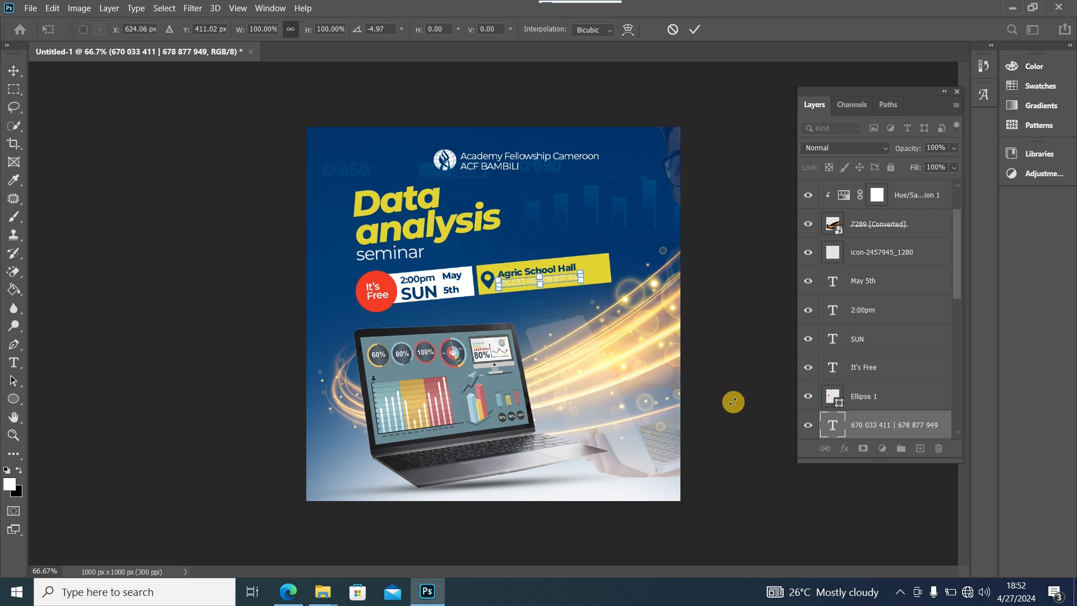
key(Return)
- Recolor the phone number text with the location pin's dark blue, 003a72
double_click(832, 426)
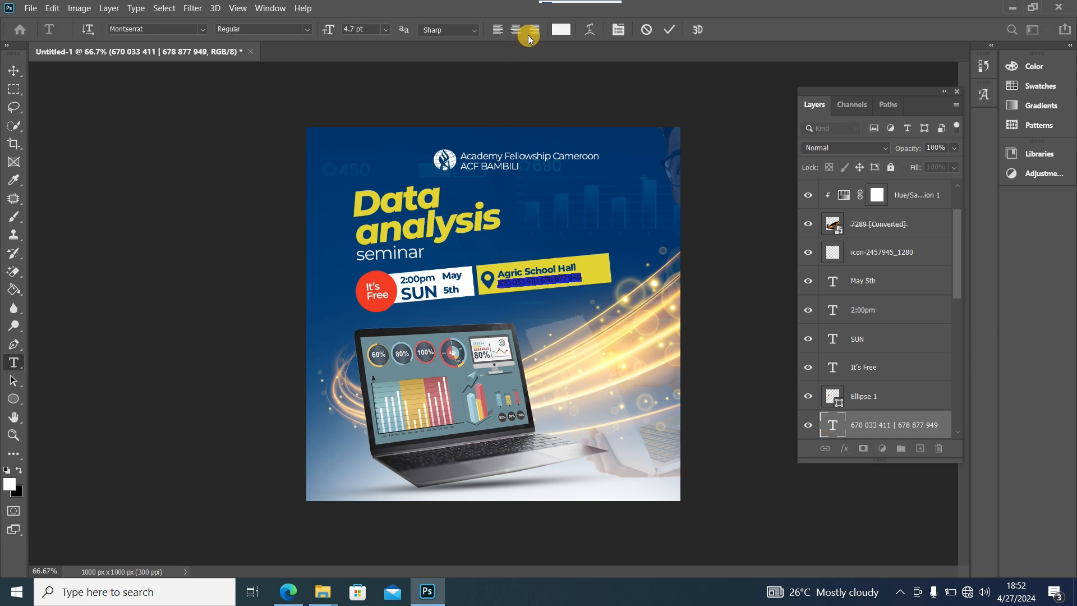
click(561, 29)
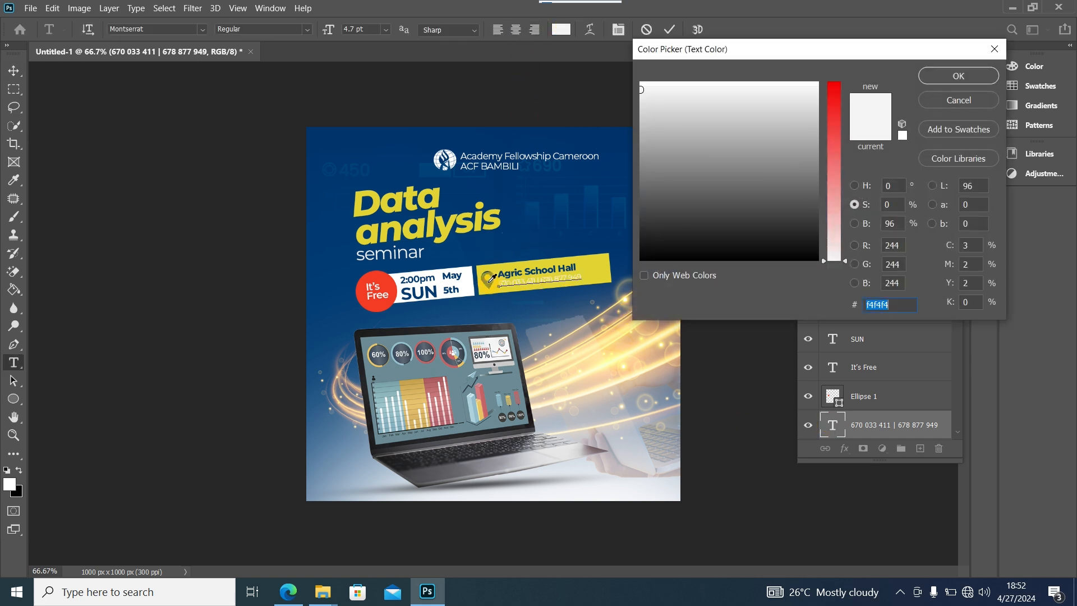
click(489, 280)
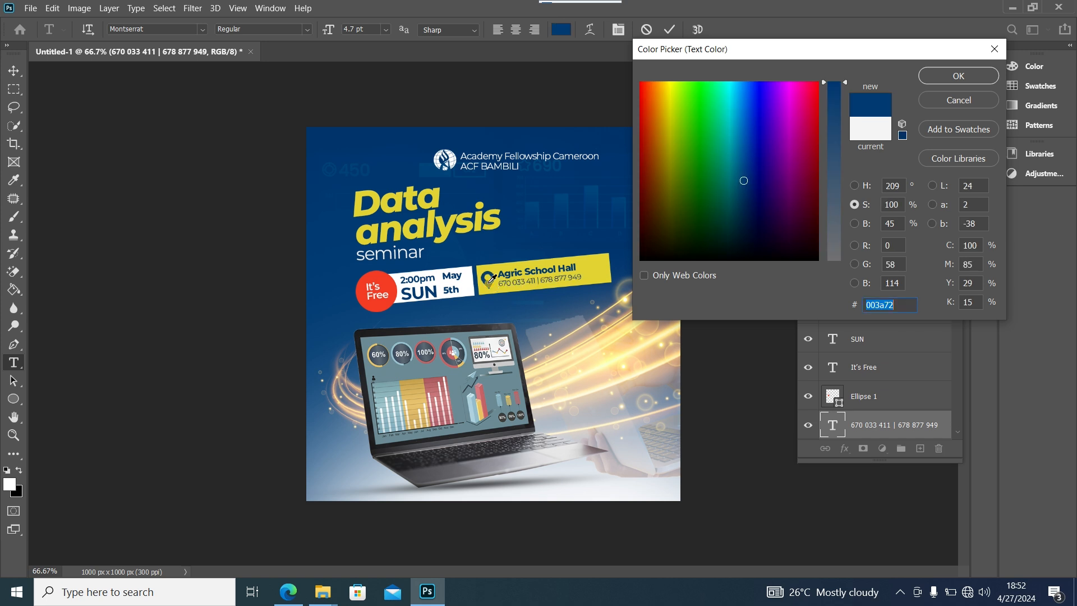
click(937, 77)
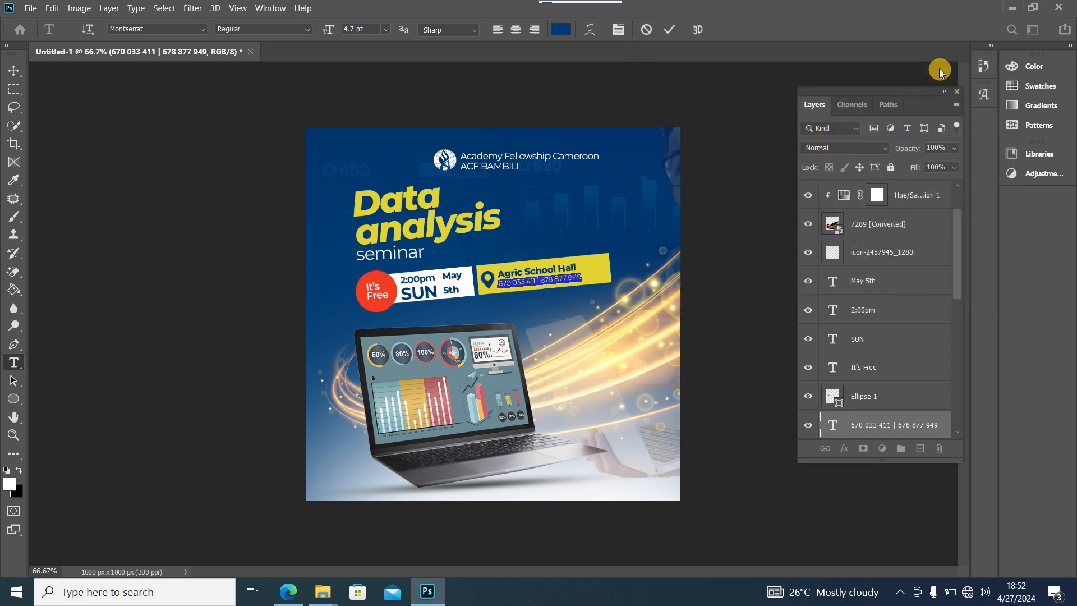
click(14, 70)
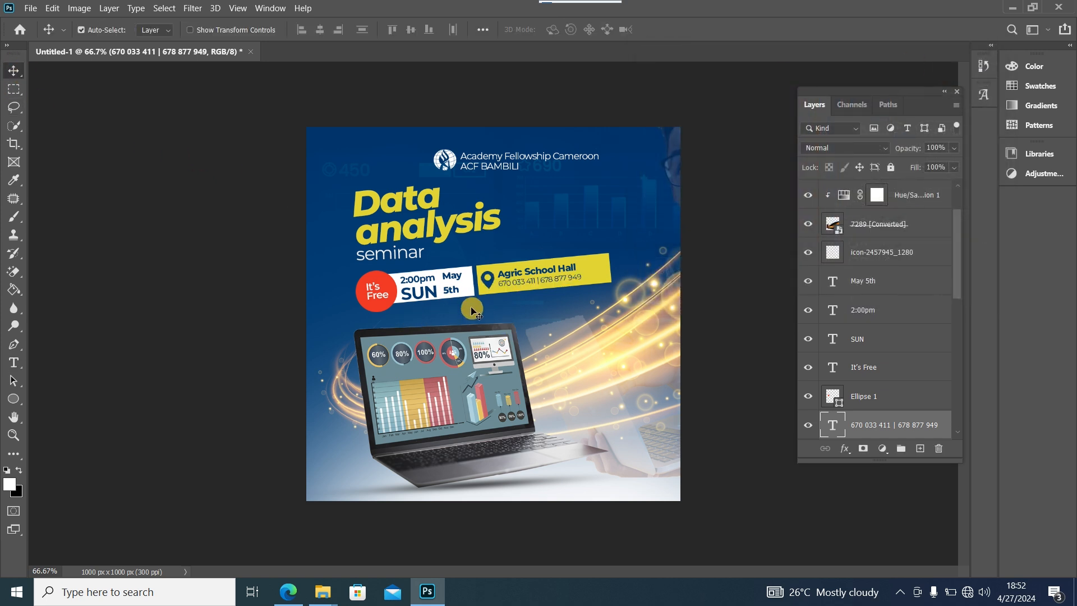
- Scale the laptop image down to about 92% and nudge it up 6 px, leaving space beneath the slanted boxes
click(424, 361)
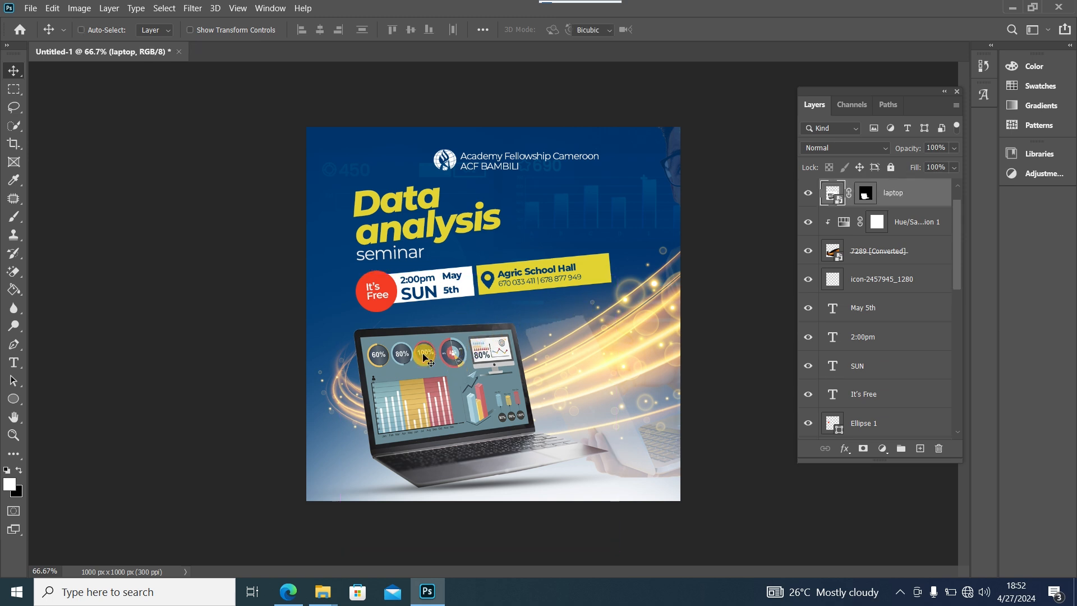
key(ctrl+t)
drag(616, 274, 599, 303)
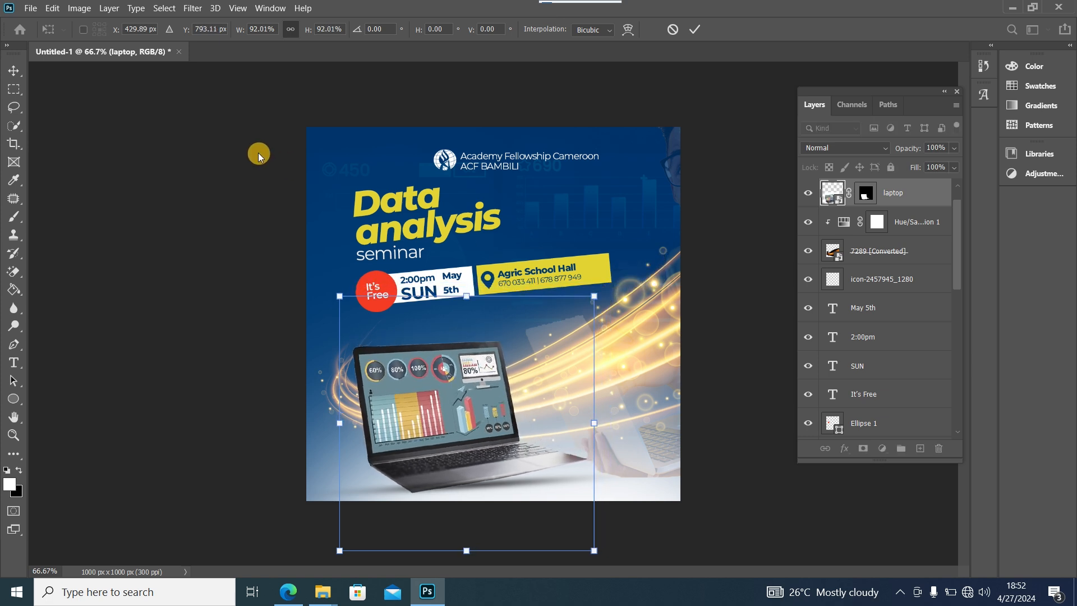
key(Up)
key(Up)
key(Up)
key(Up)
key(Up)
key(Up)
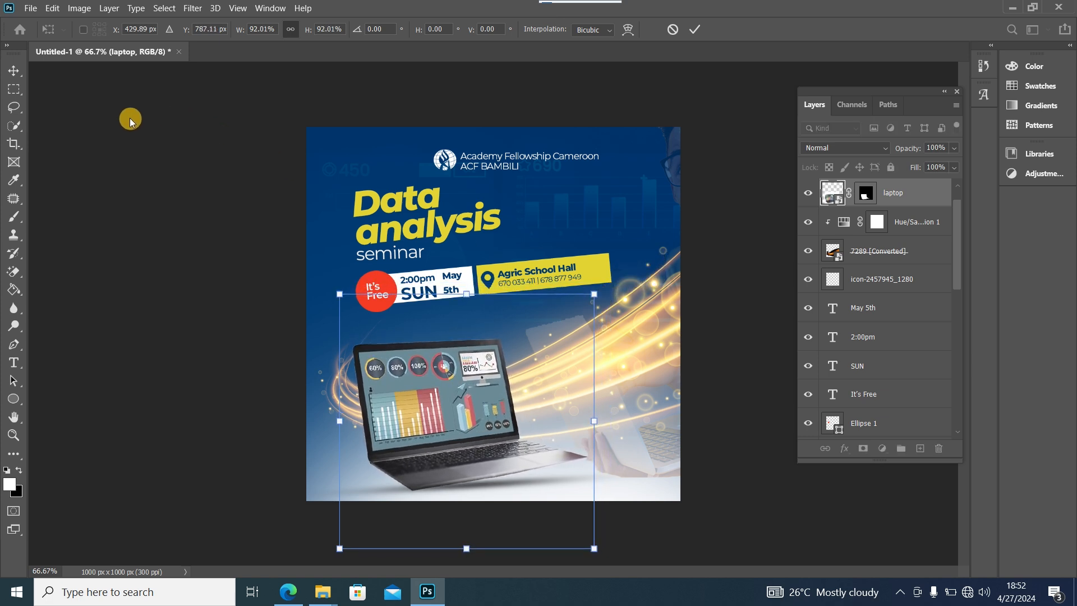
click(14, 70)
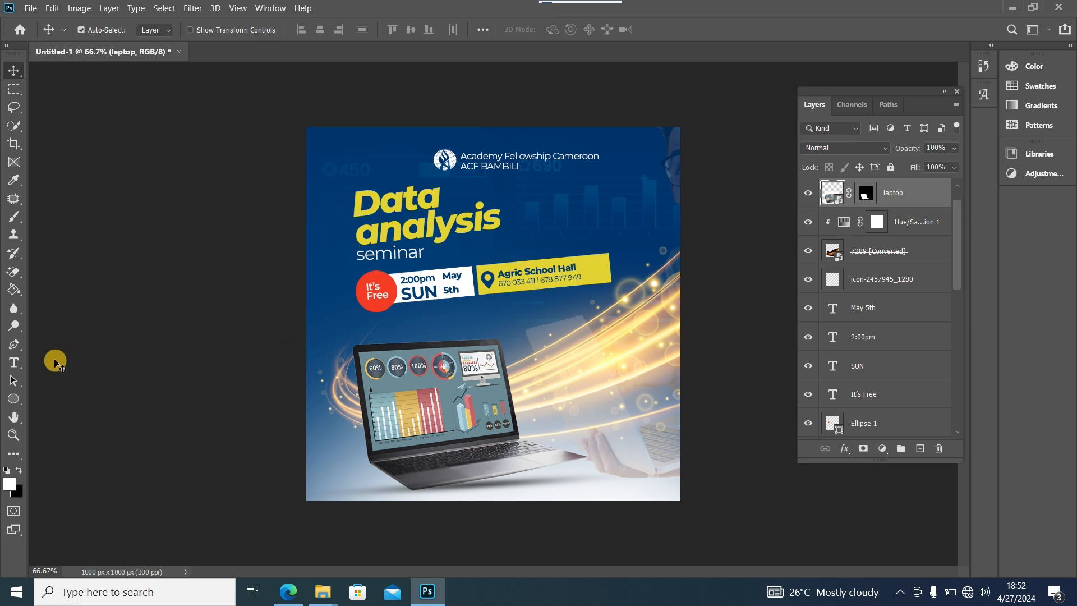
- Add the text "Writing materials and laptop REQUIRED" in white Montserrat Regular, 6 pt, between the slanted boxes and the laptop
click(14, 362)
click(367, 331)
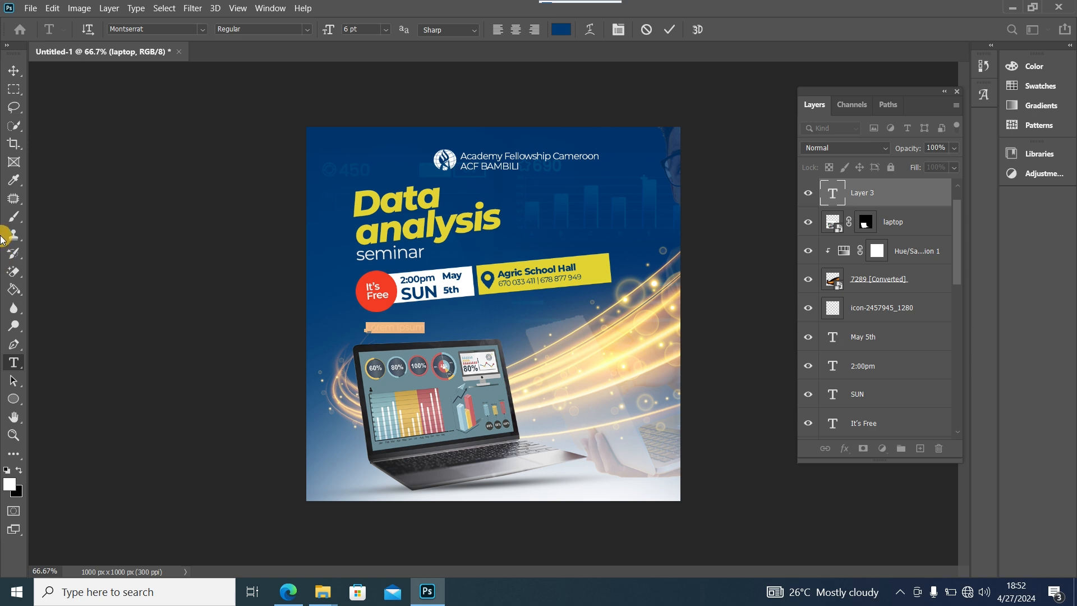
key(BackSpace)
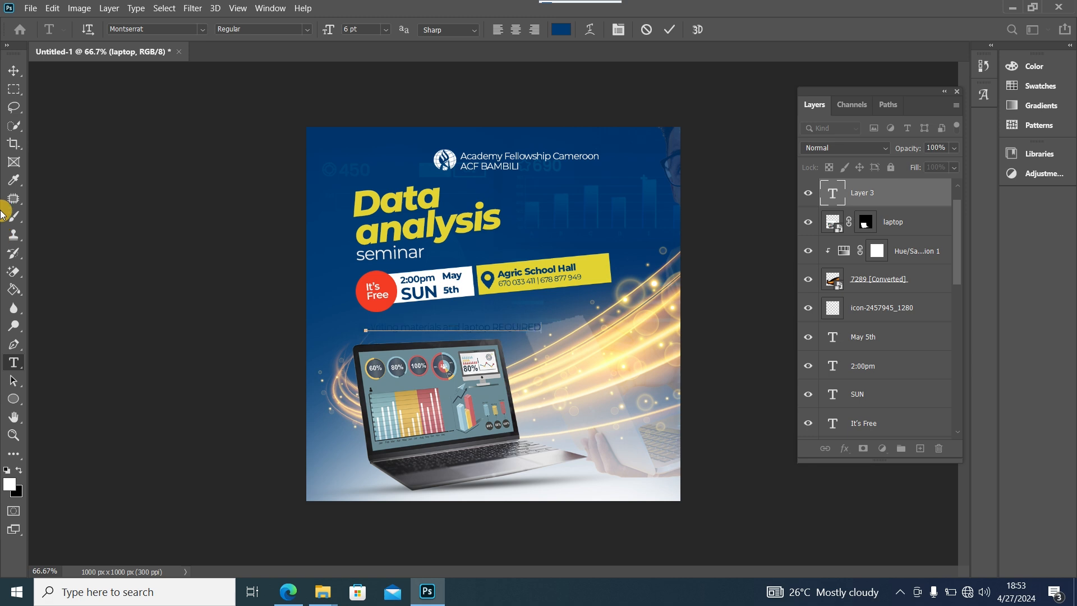
key(ctrl+a)
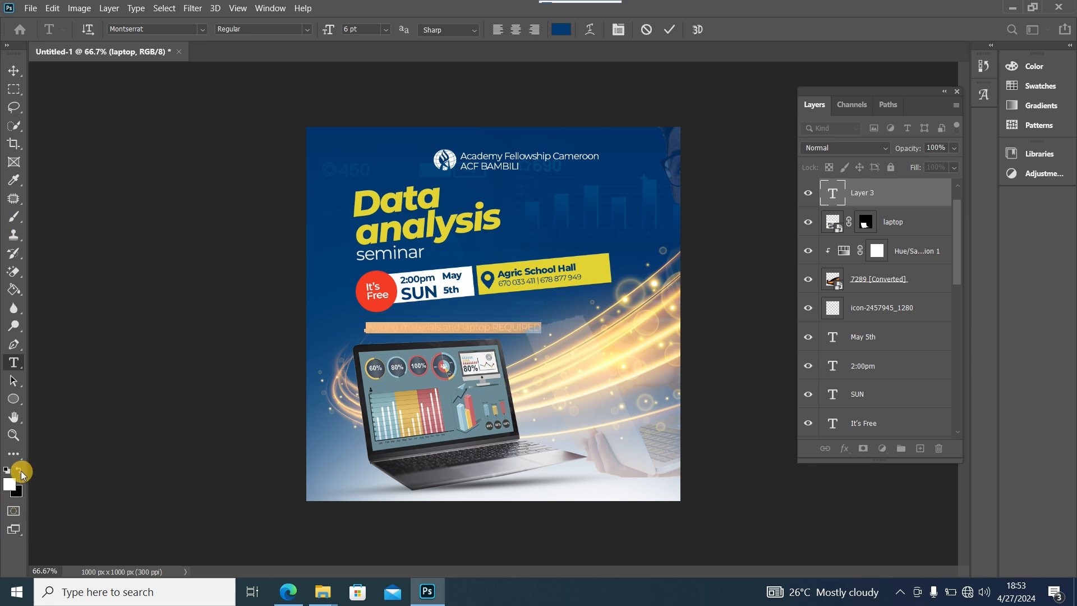
click(19, 470)
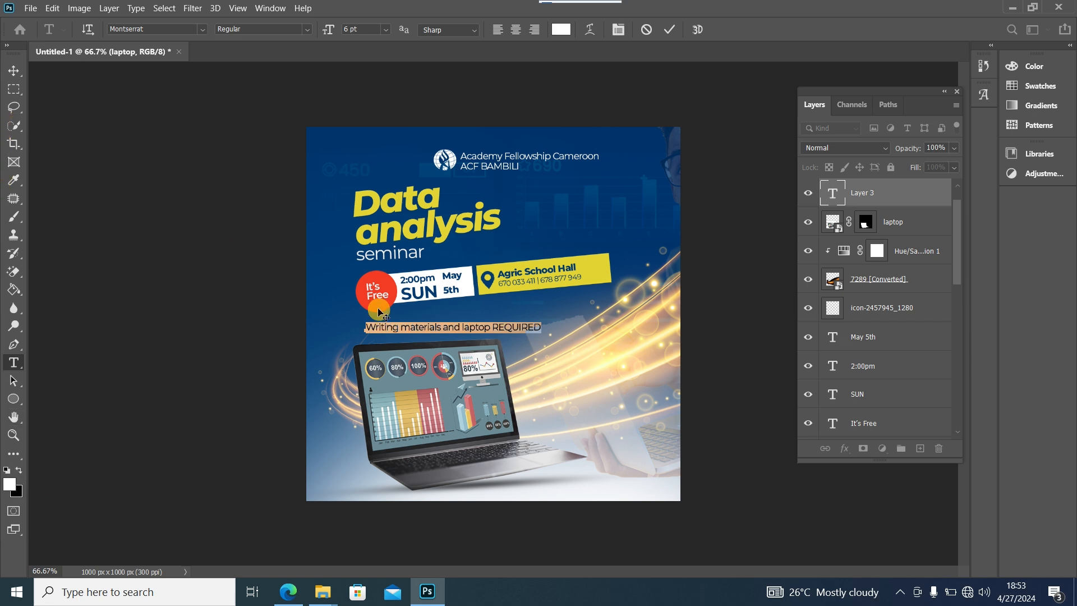
click(443, 327)
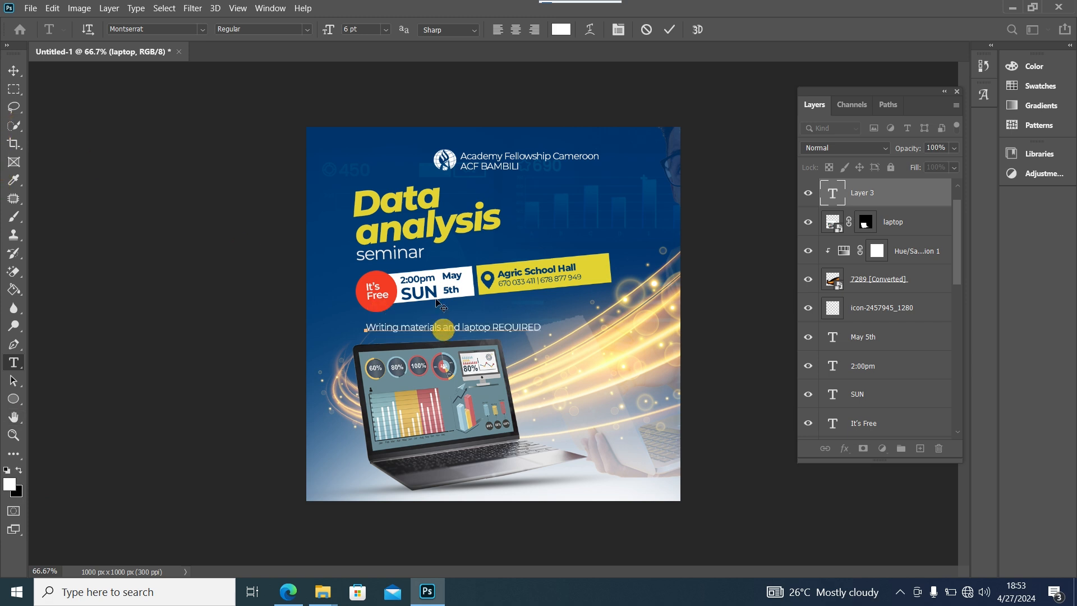
- Shorten "materials" to "material" in the requirements line and set the word REQUIRED in Montserrat ExtraBold
key(BackSpace)
key(BackSpace)
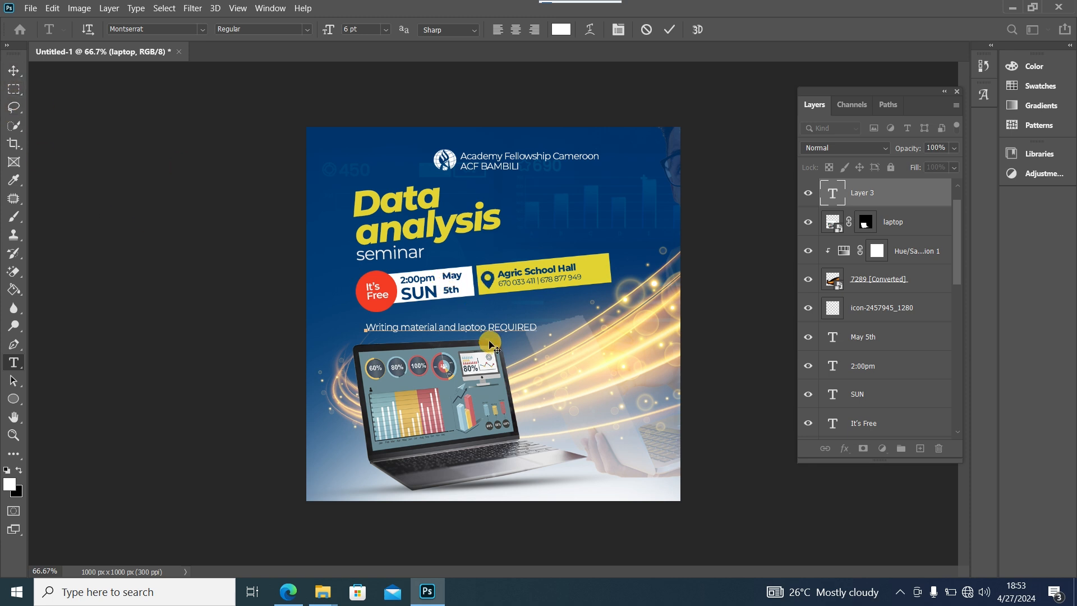
drag(489, 326, 540, 329)
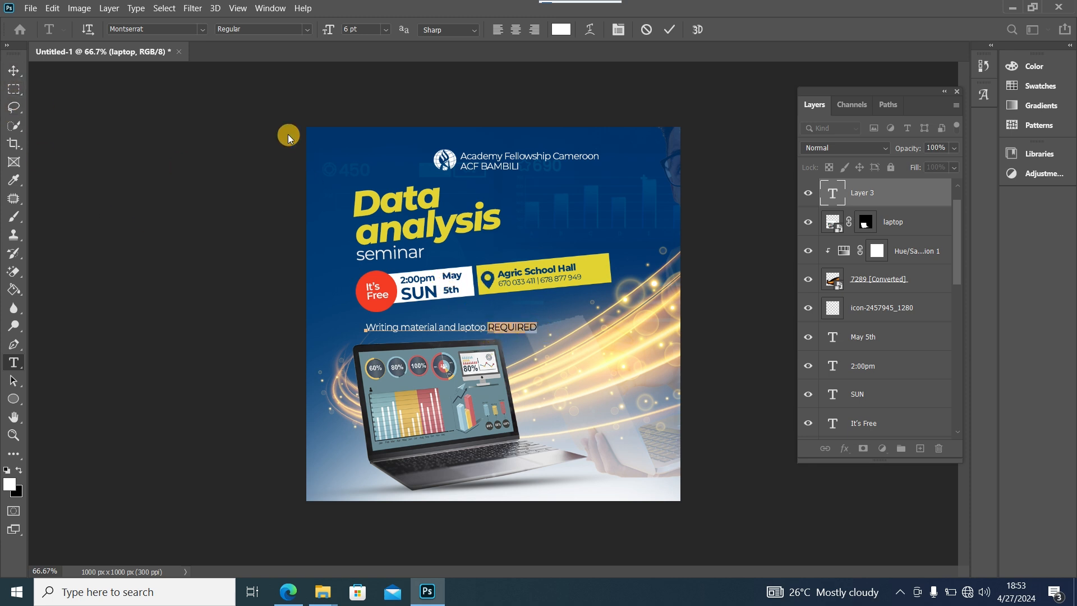
click(307, 32)
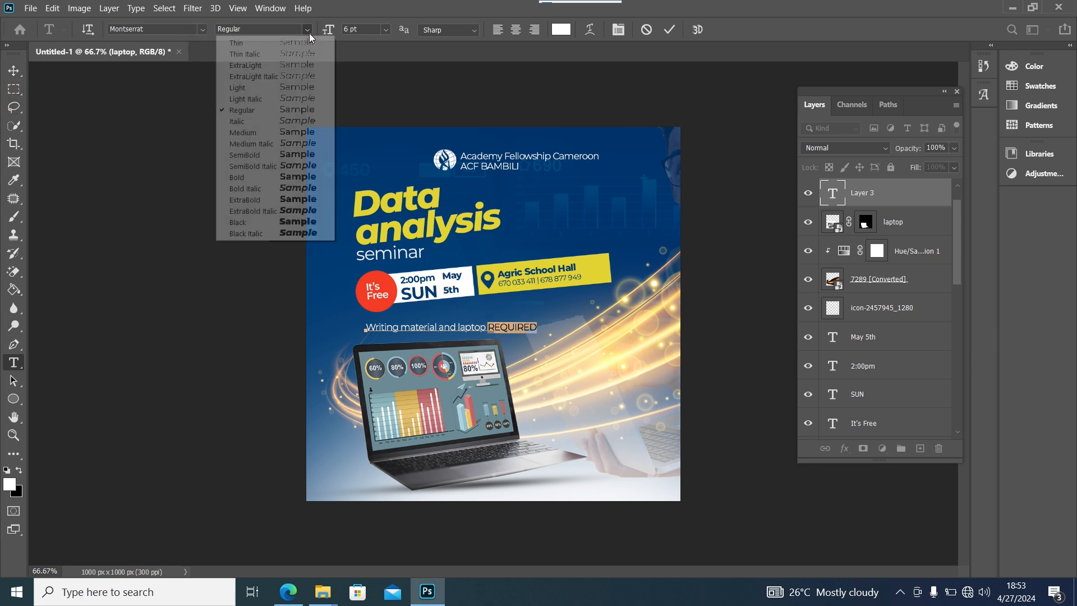
click(312, 200)
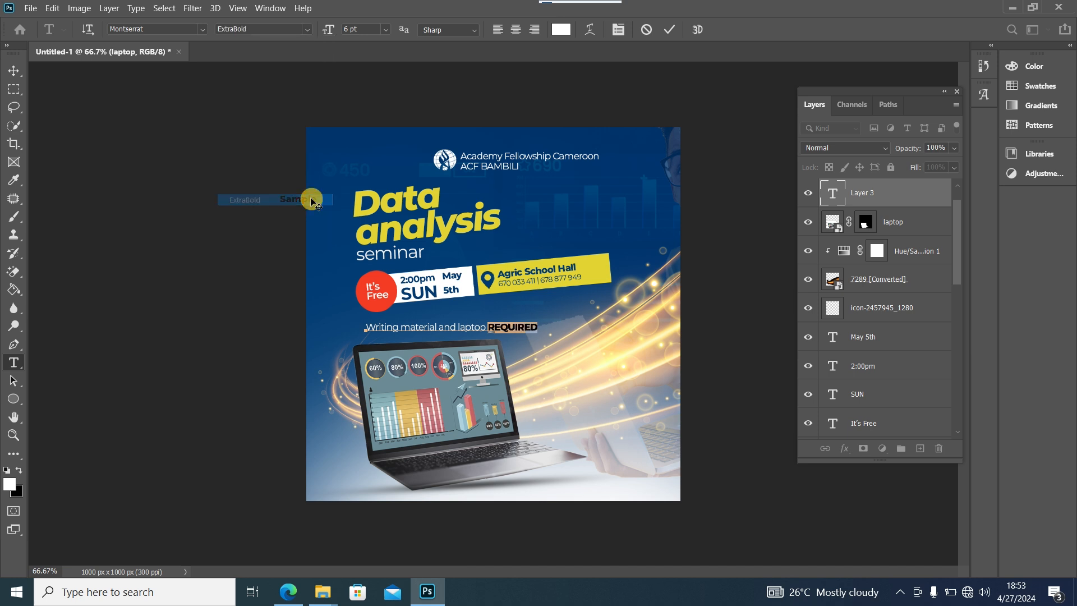
click(13, 70)
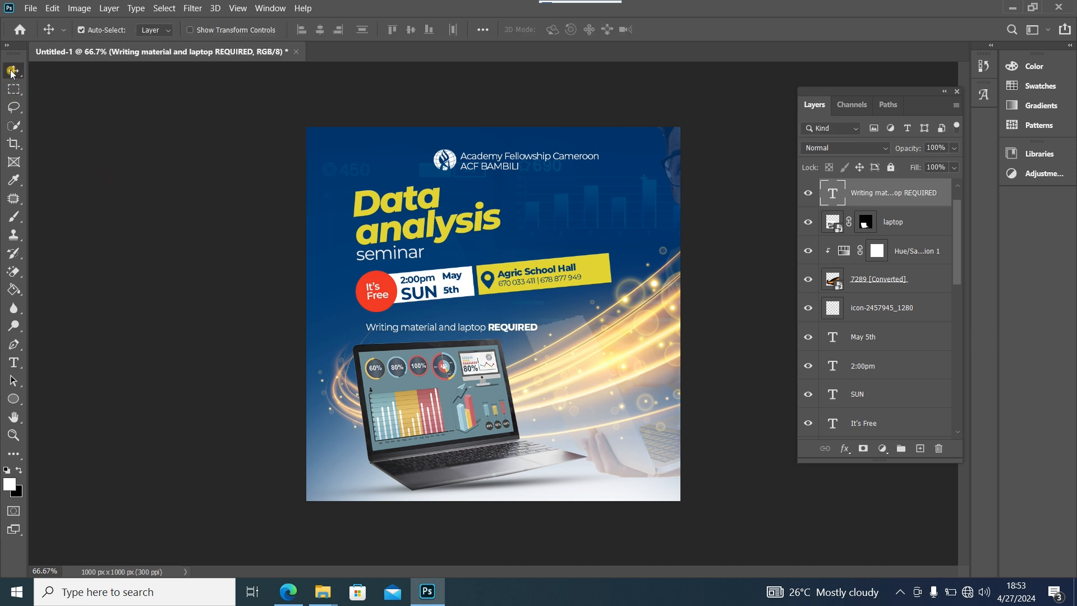
- Rotate the requirements line about -5° to match the slanted boxes and move it up and right to sit just beneath them
click(489, 323)
key(ctrl+t)
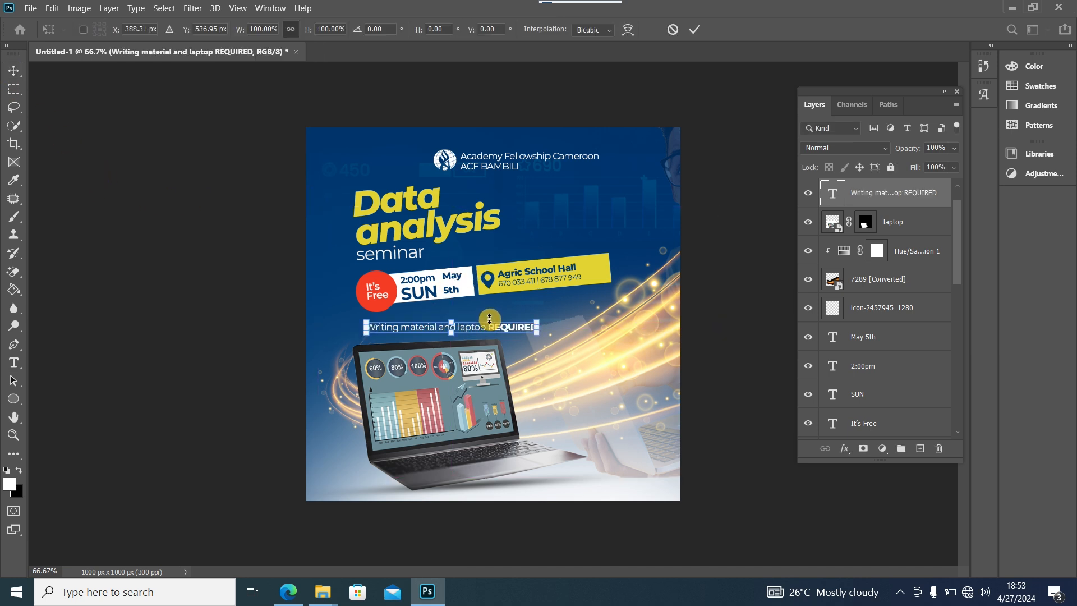
drag(554, 325, 535, 310)
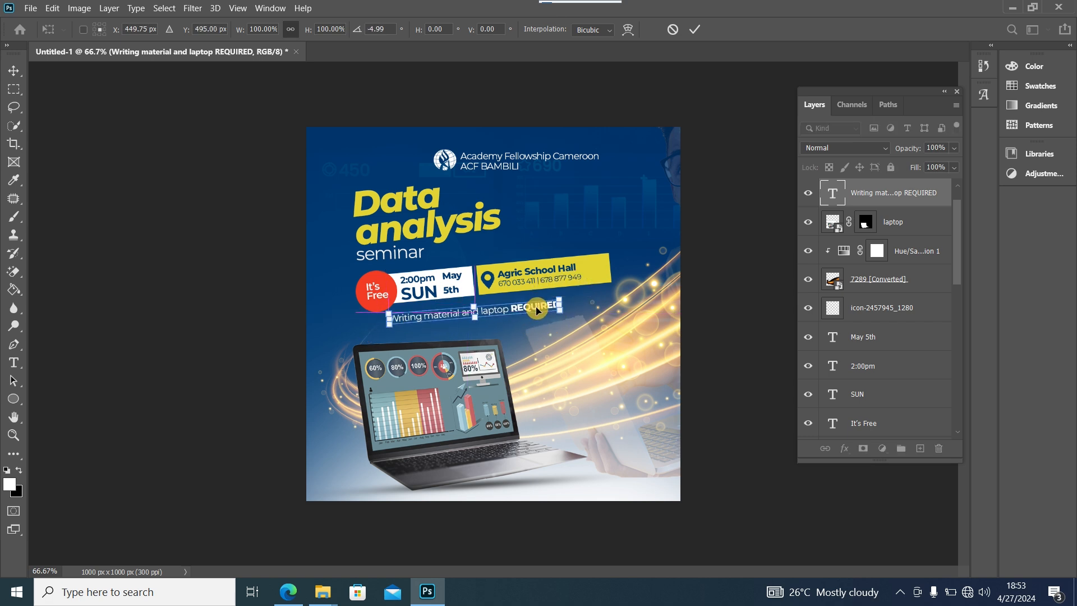
key(Right)
key(Right)
key(Right)
key(Right)
key(Right)
key(Right)
key(Right)
key(Right)
key(Right)
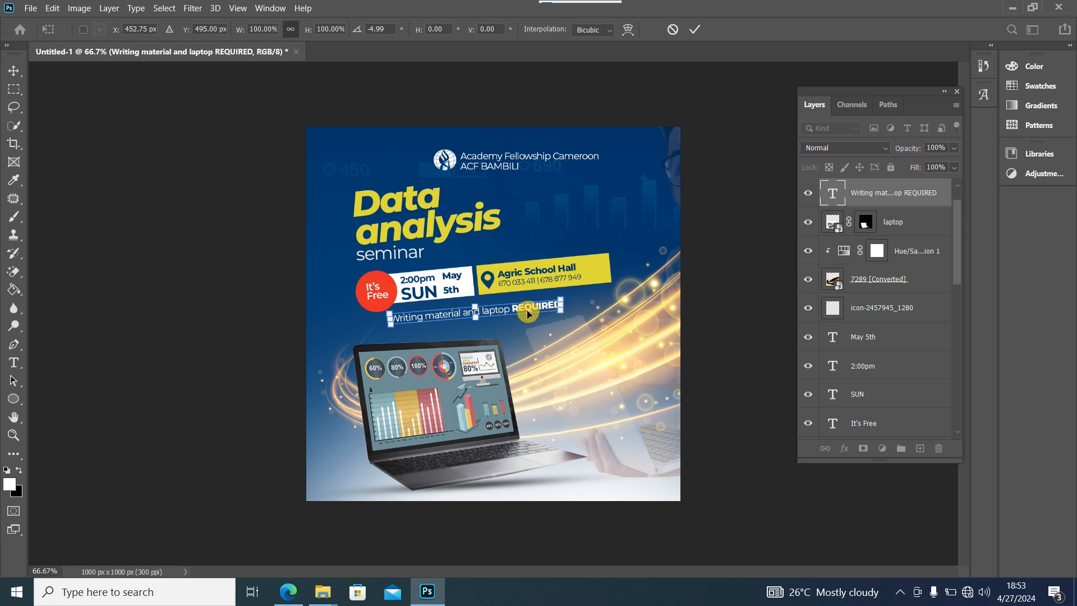
key(Up)
drag(527, 314, 526, 309)
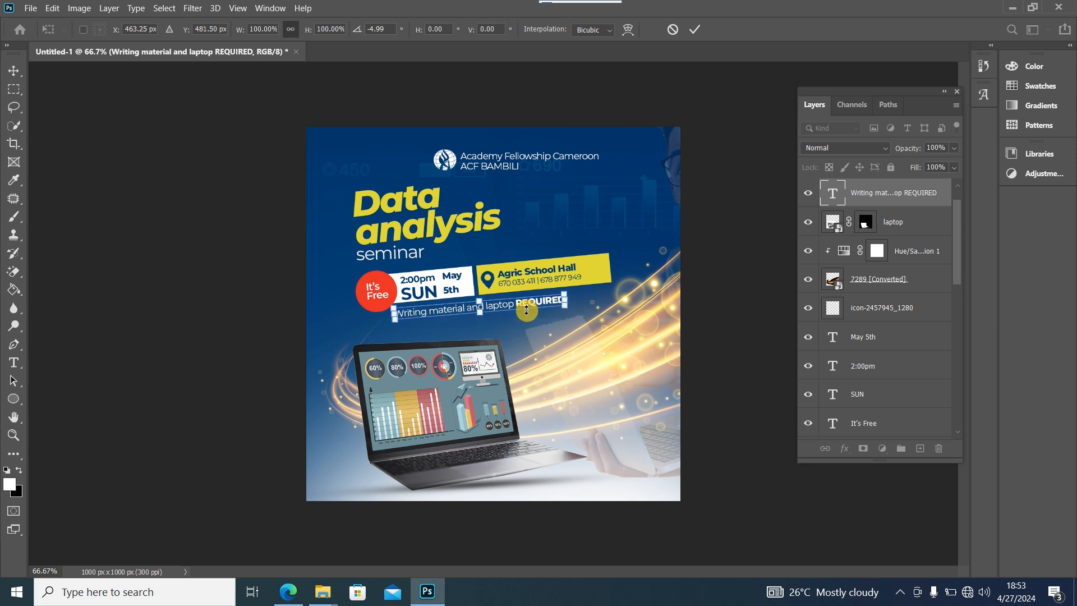
click(12, 72)
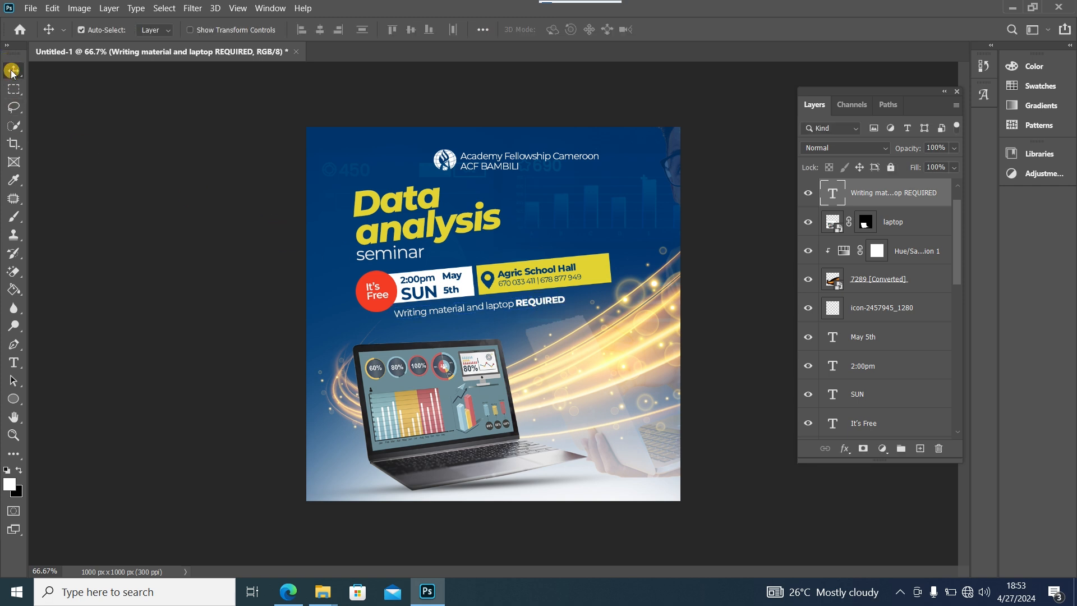
- Scale the laptop image up slightly and shift it a little up and left on the flyer, leaving it deselected
click(427, 381)
key(ctrl+t)
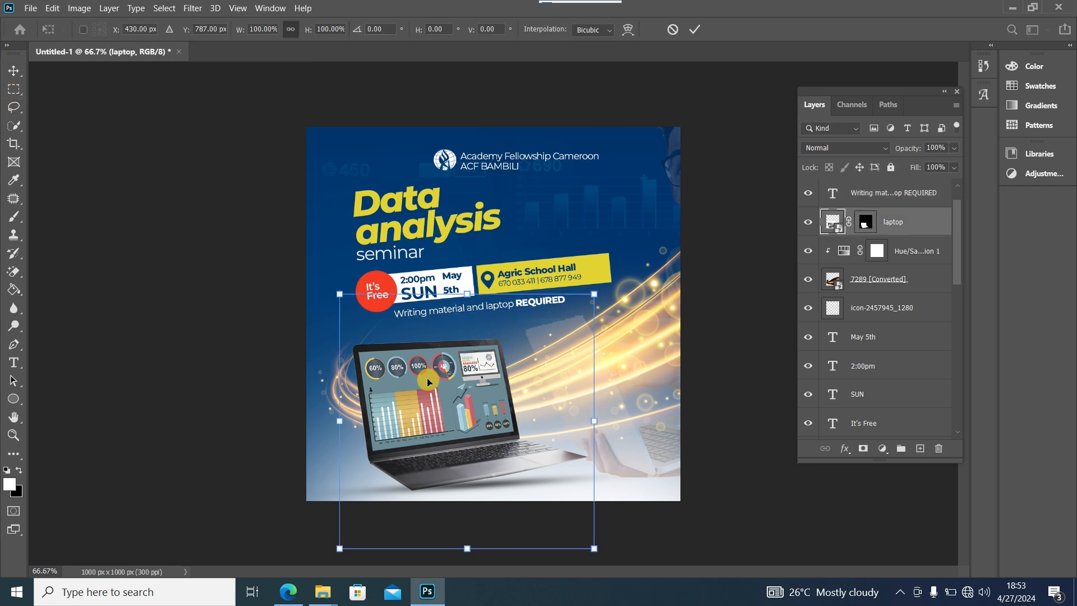
drag(341, 293, 333, 275)
click(14, 70)
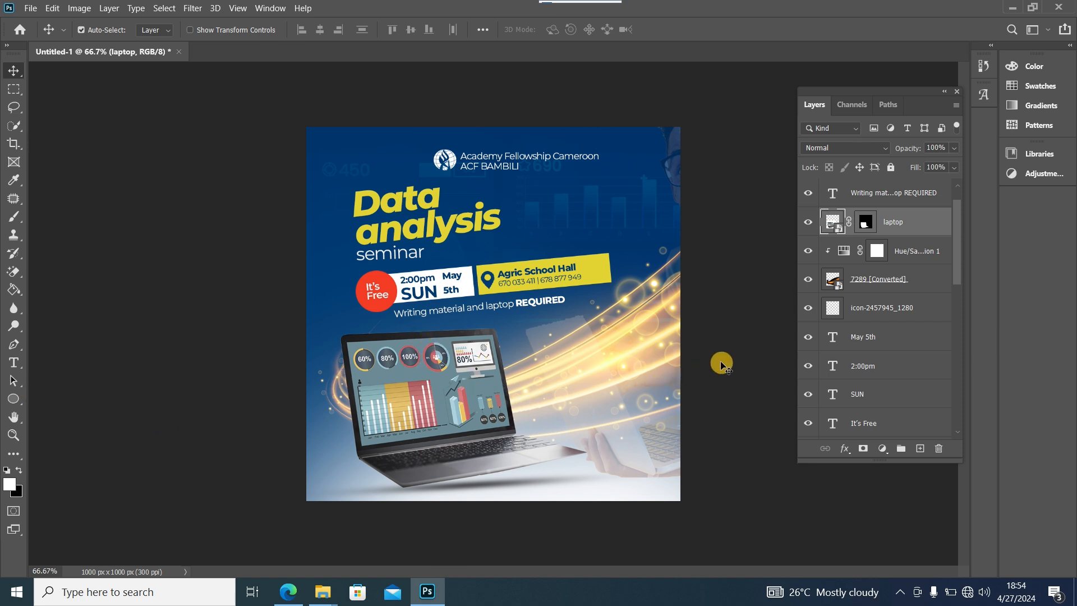
click(720, 395)
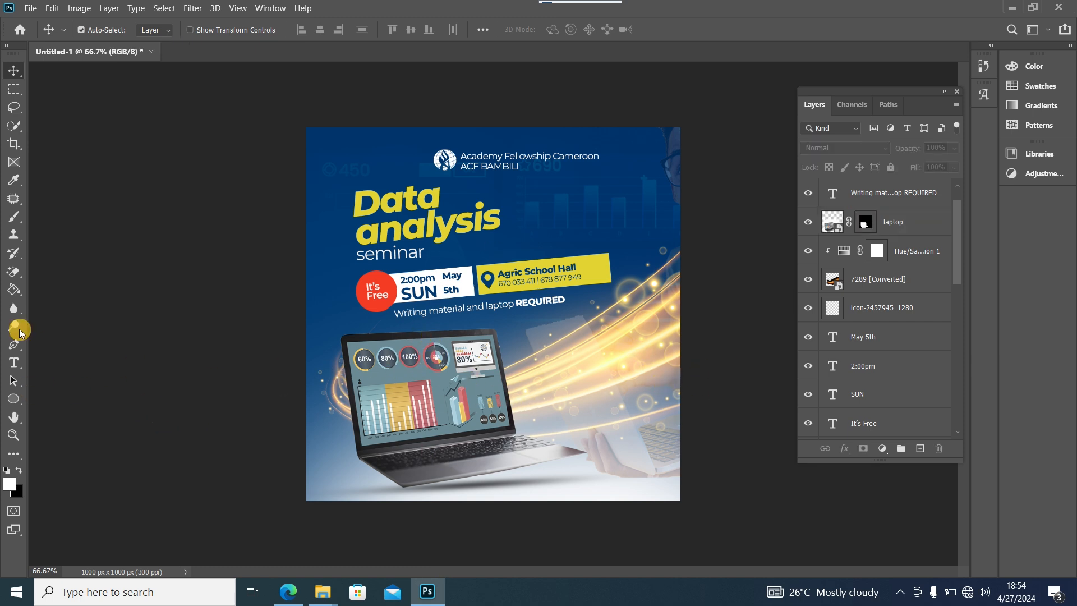
- Draw a rectangle about 1092 × 49 px across the flyer over the laptop, filled with the venue box's yellow, e1d332
click(14, 399)
click(63, 398)
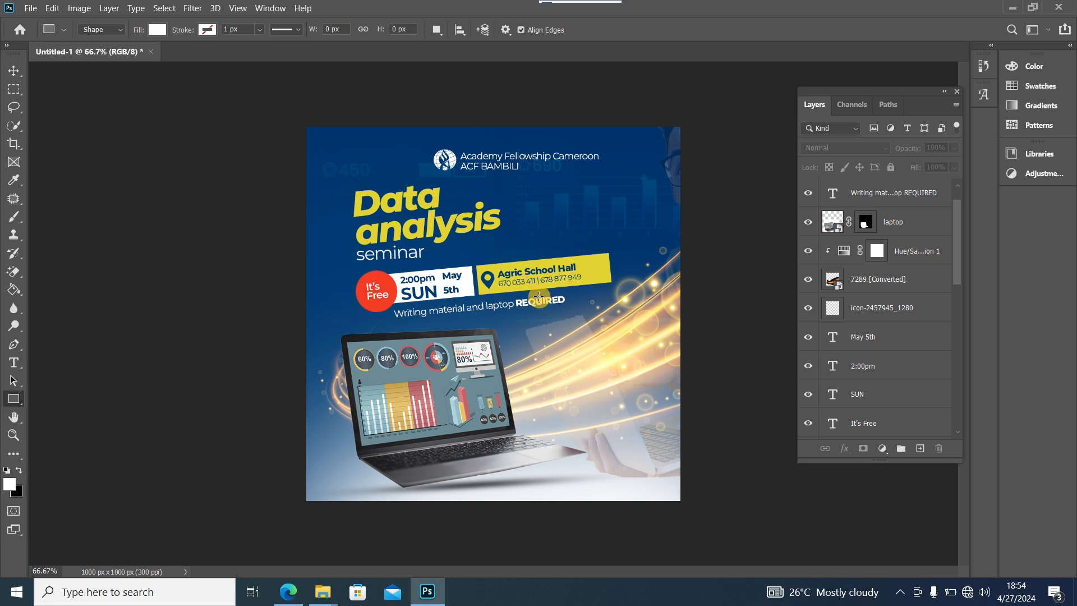
click(8, 485)
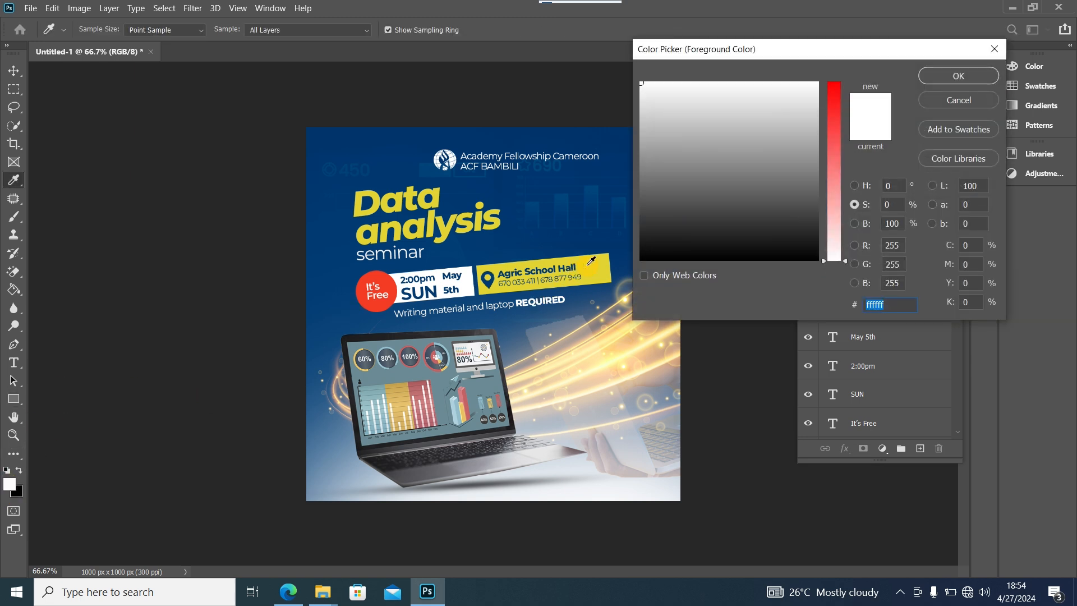
click(592, 262)
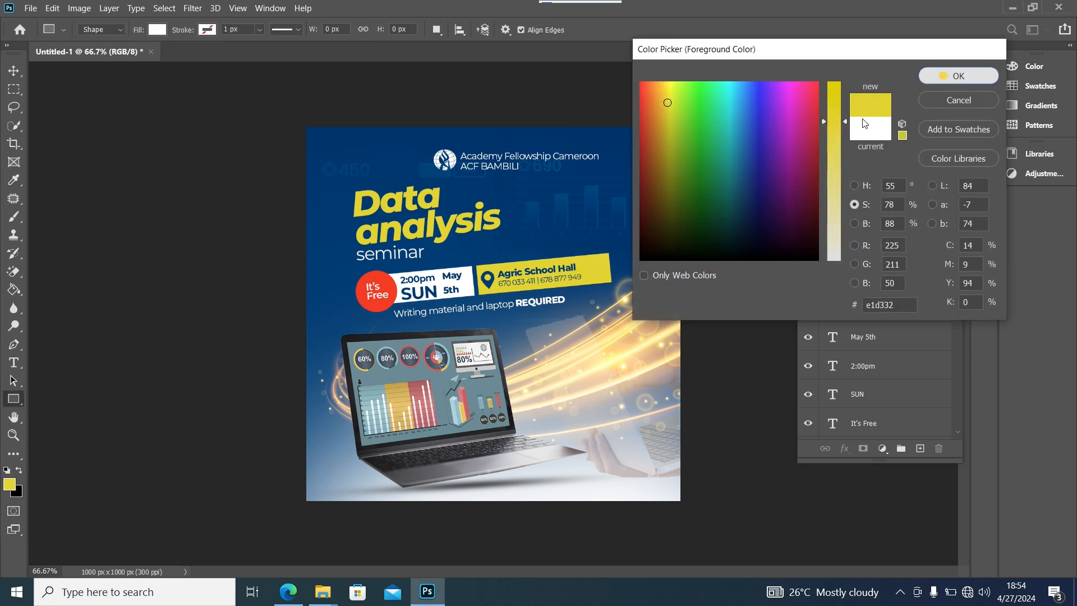
click(931, 75)
drag(296, 408, 702, 425)
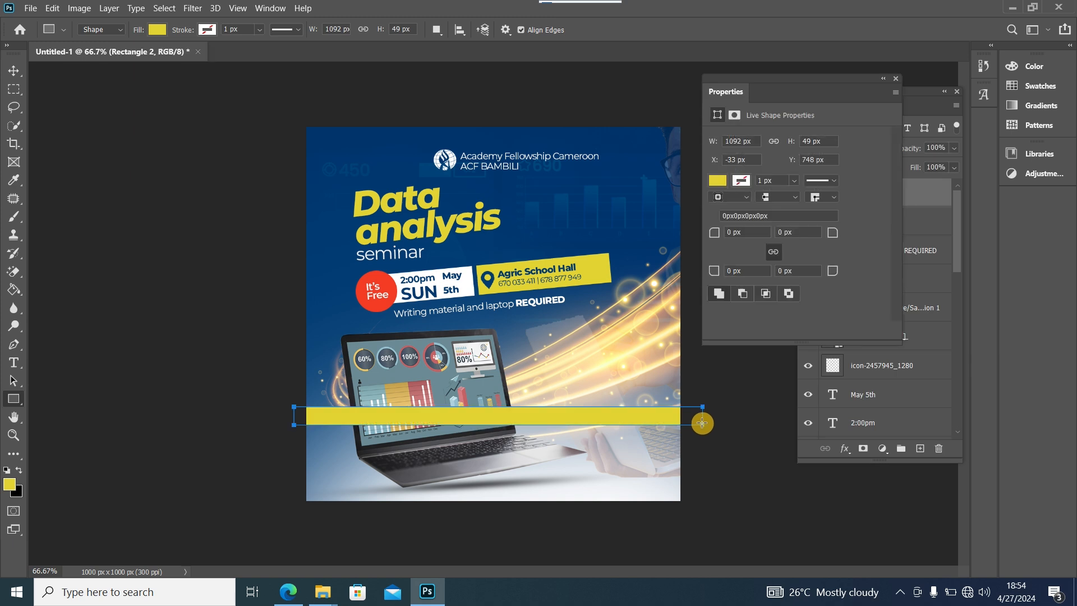
- Rotate the yellow bar about -7.65° and move it to run from the laptop screen's lower left corner past the flyer's right edge
click(14, 70)
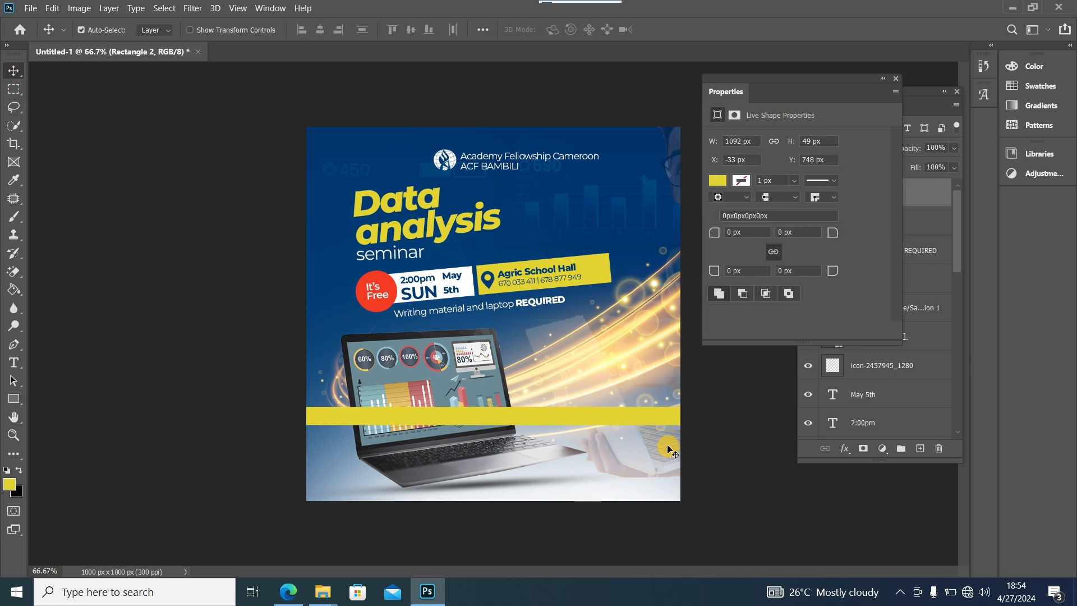
key(ctrl+t)
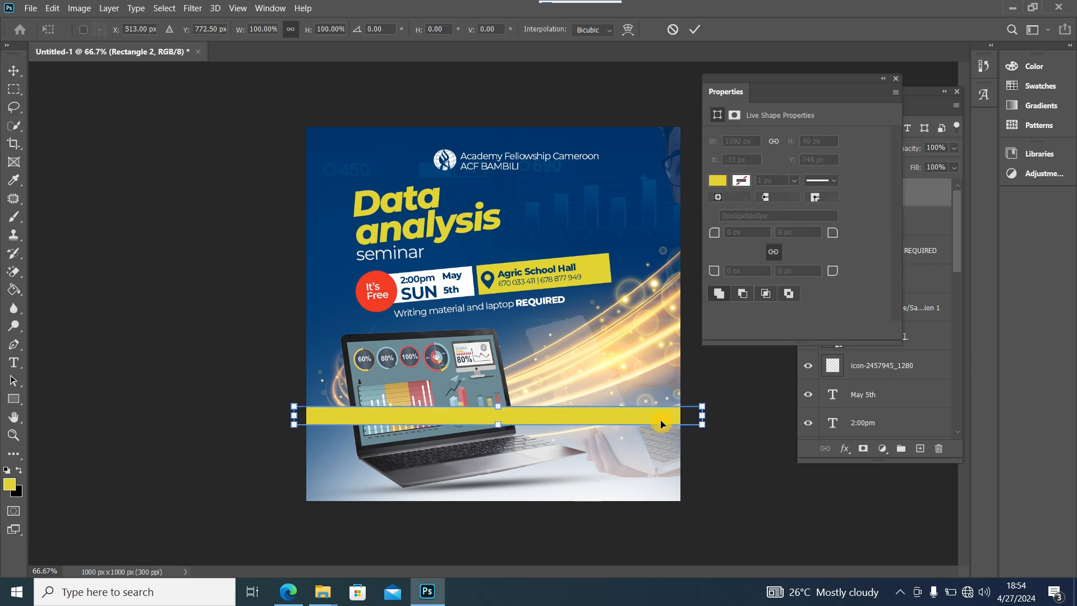
drag(726, 418, 726, 385)
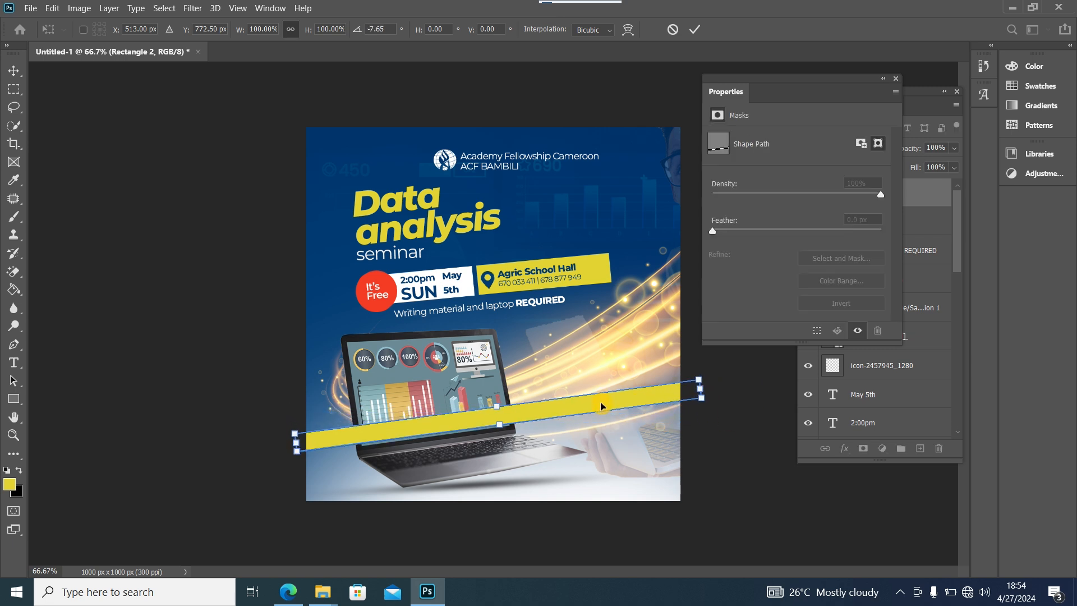
drag(600, 405, 612, 389)
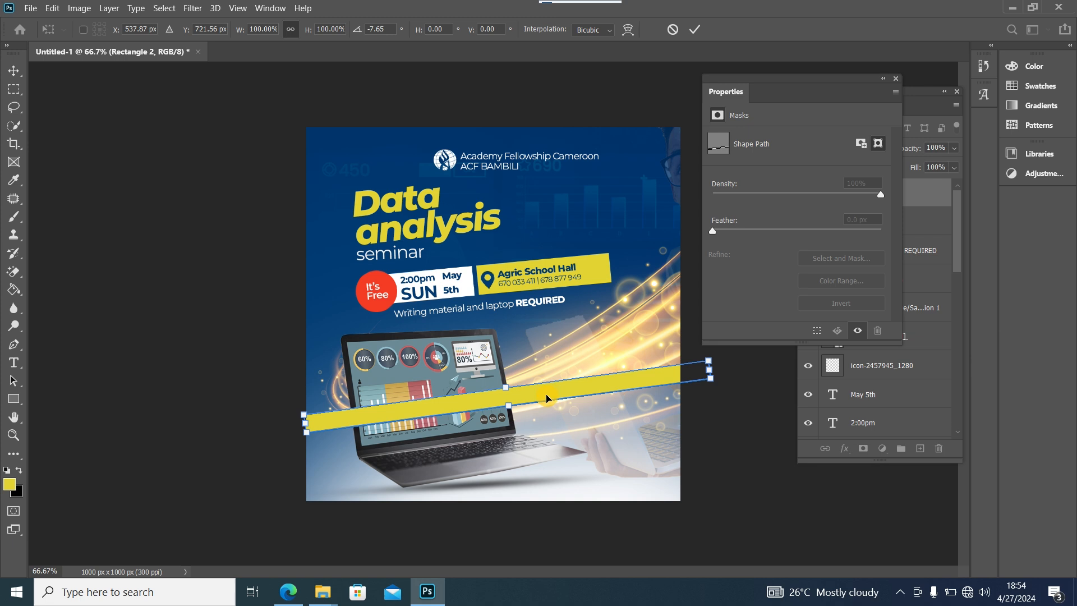
drag(547, 397, 595, 395)
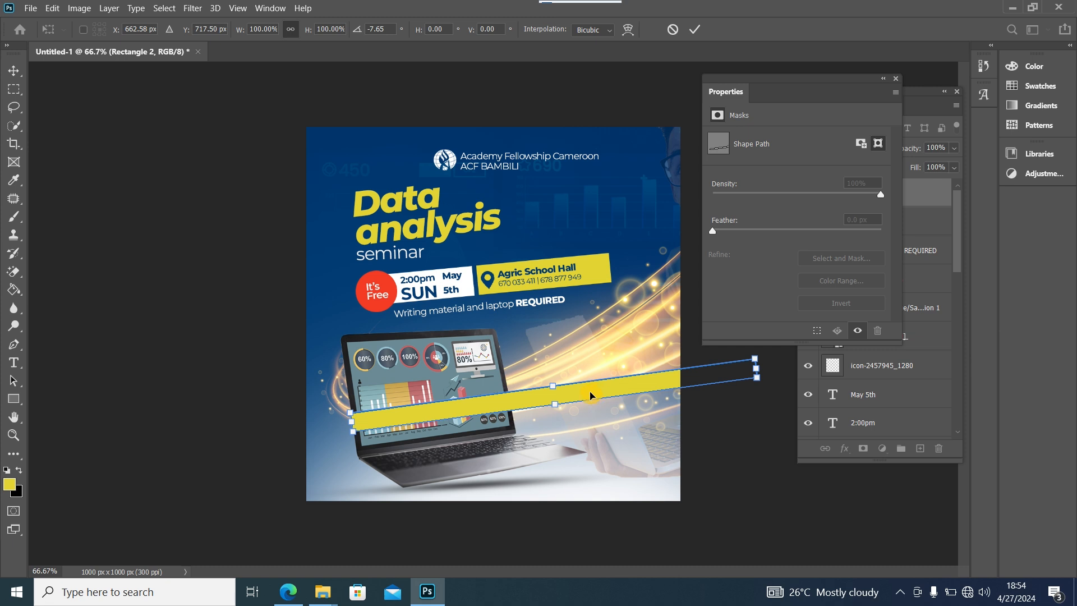
drag(614, 396, 612, 413)
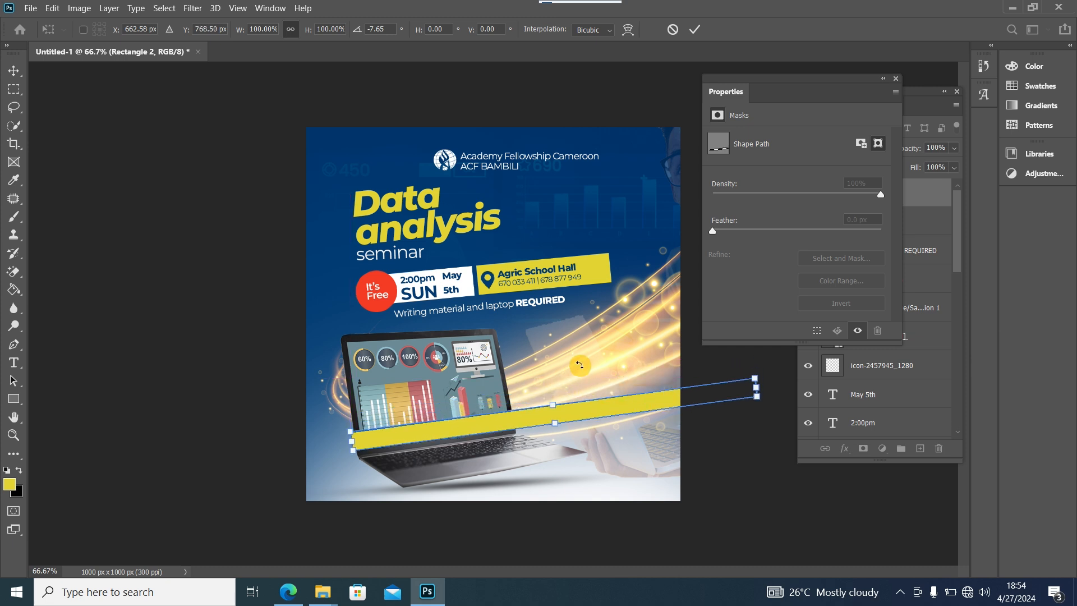
click(13, 72)
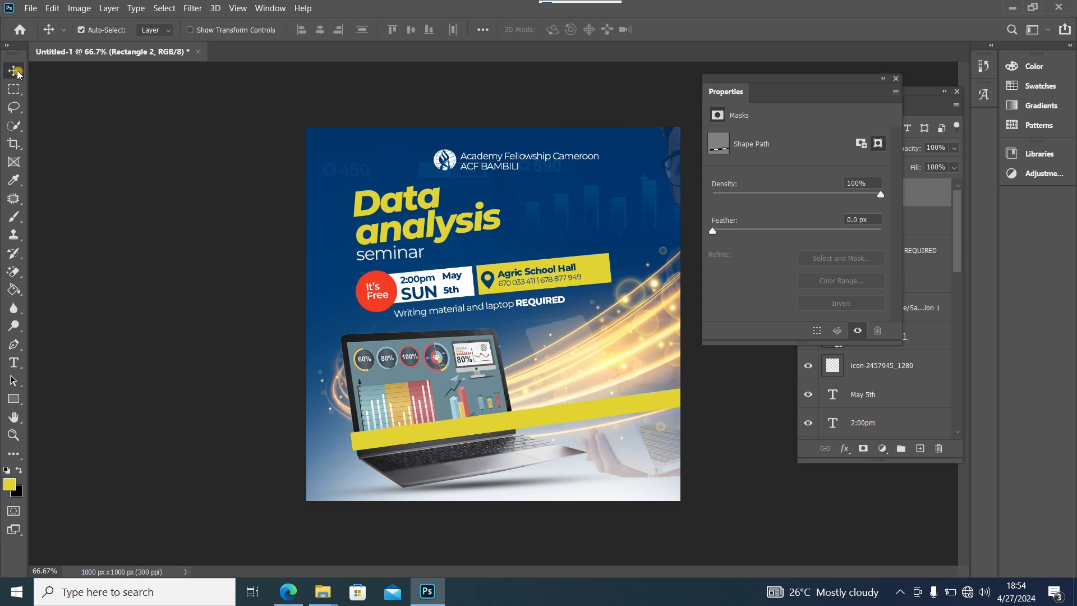
- Shift the glowing light streaks slightly left and the yellow bar slightly right
click(830, 328)
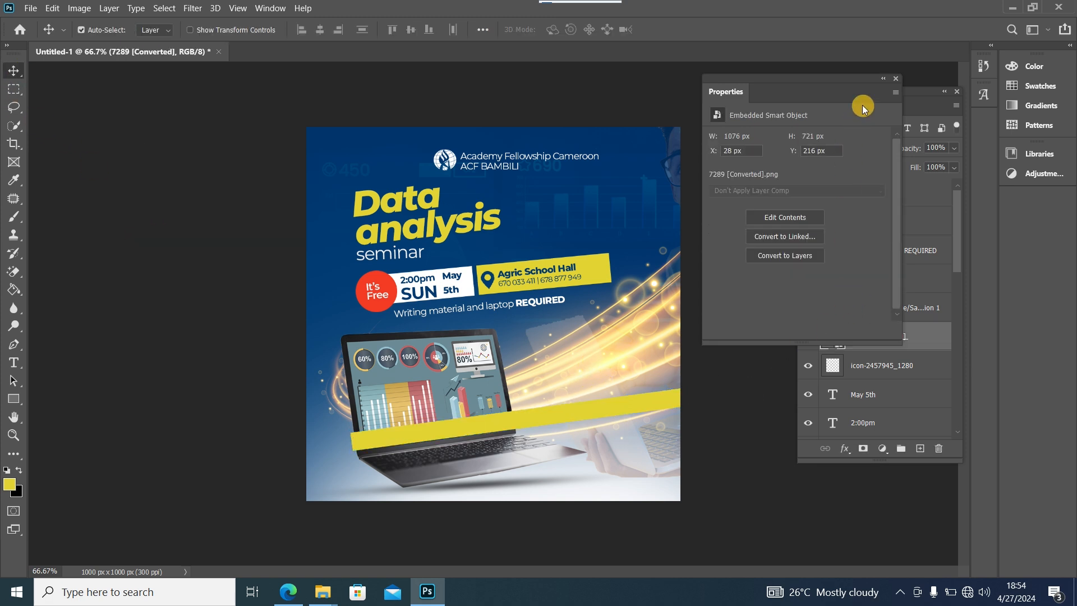
click(896, 79)
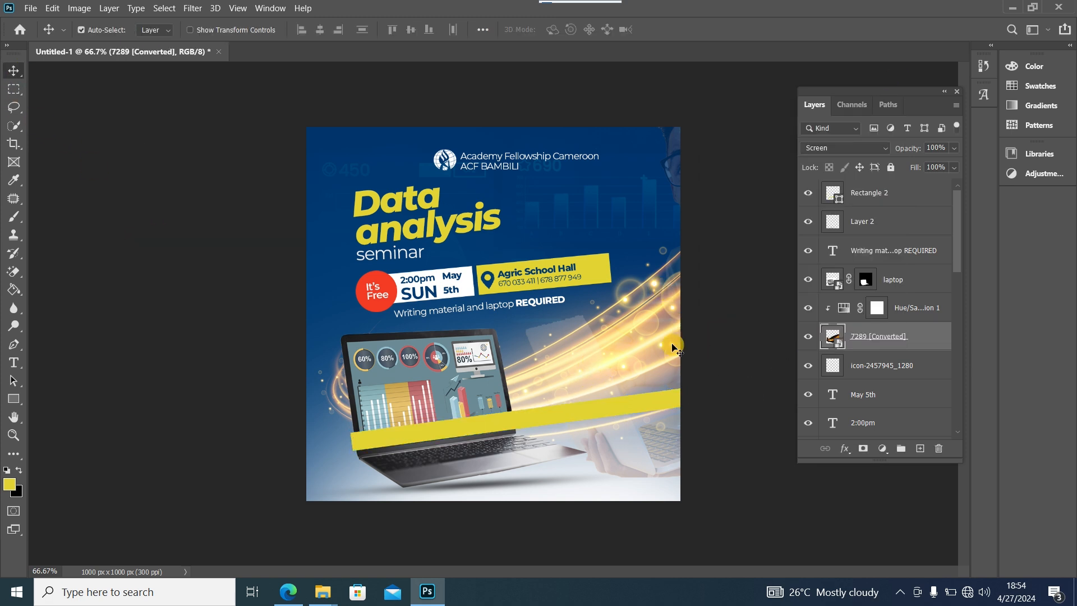
drag(630, 348, 619, 348)
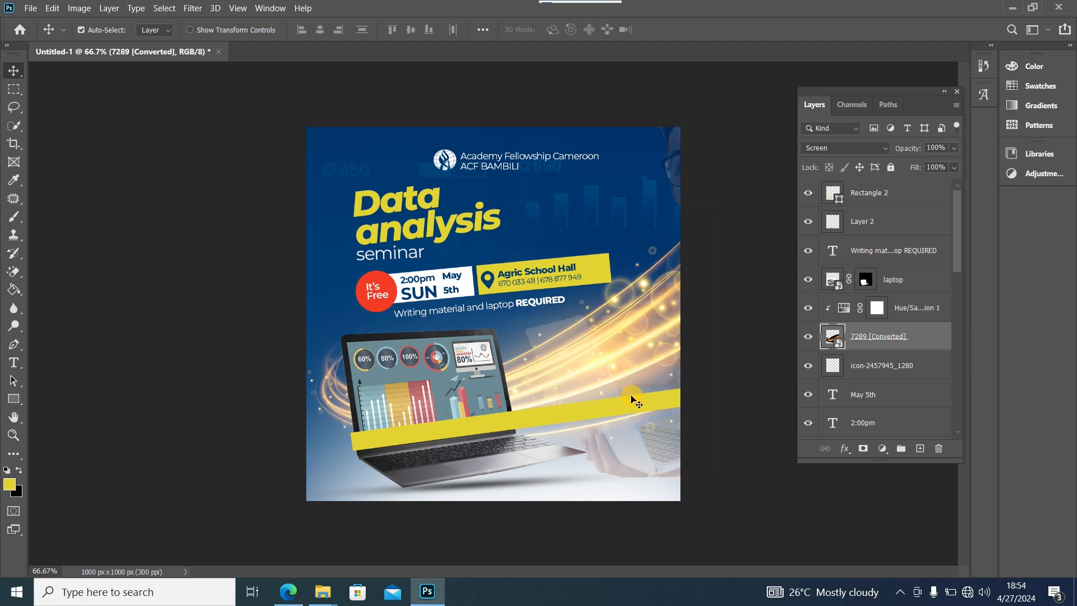
drag(631, 403, 639, 404)
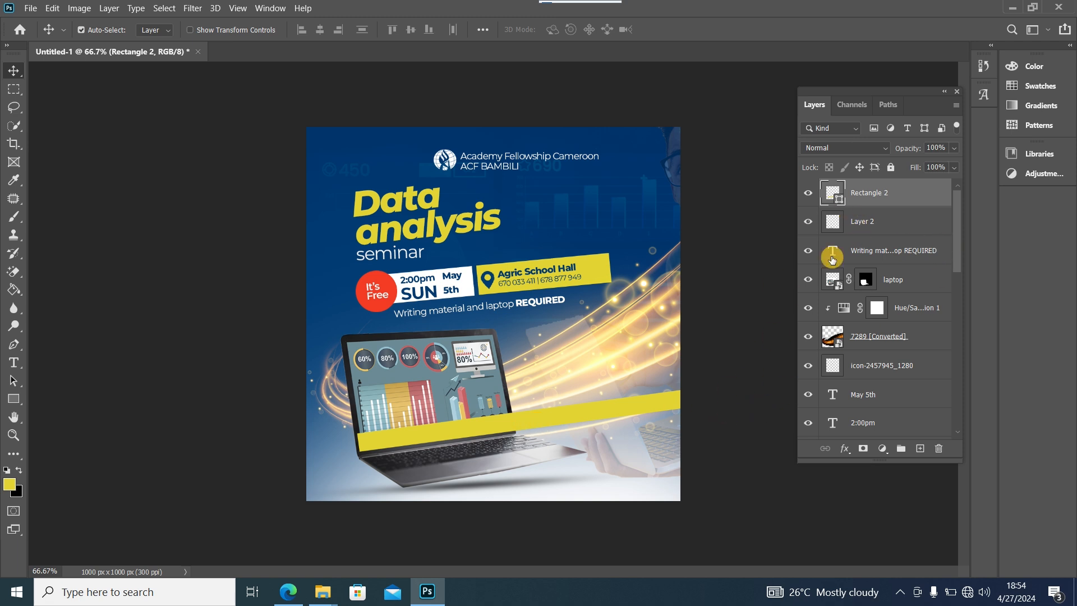
- Add a layer mask to the yellow bar and fade its left end over the laptop with a soft 700 px black brush
click(862, 448)
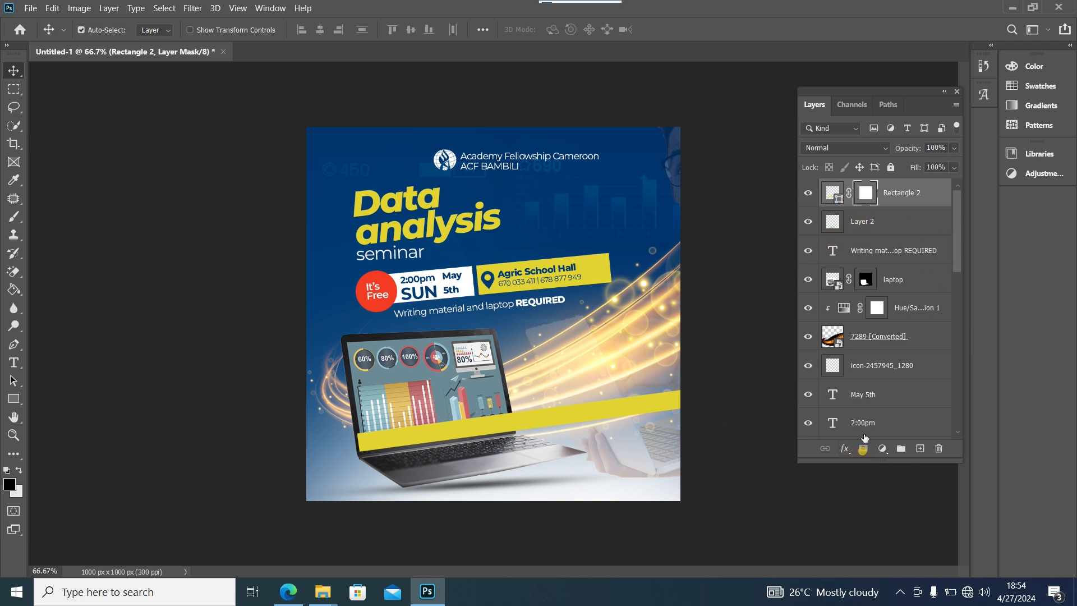
click(14, 217)
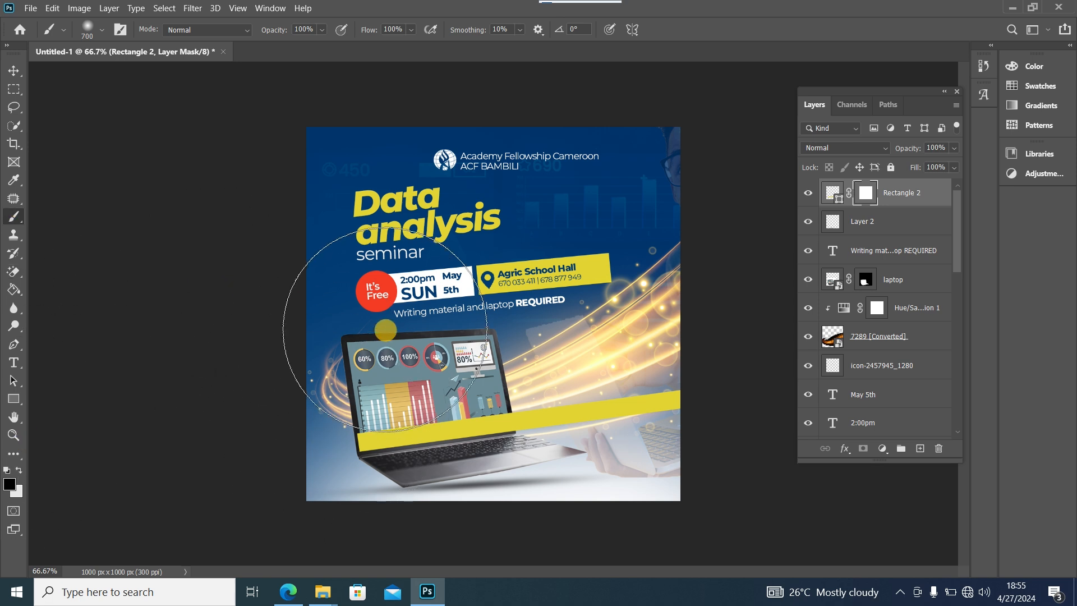
right_click(448, 402)
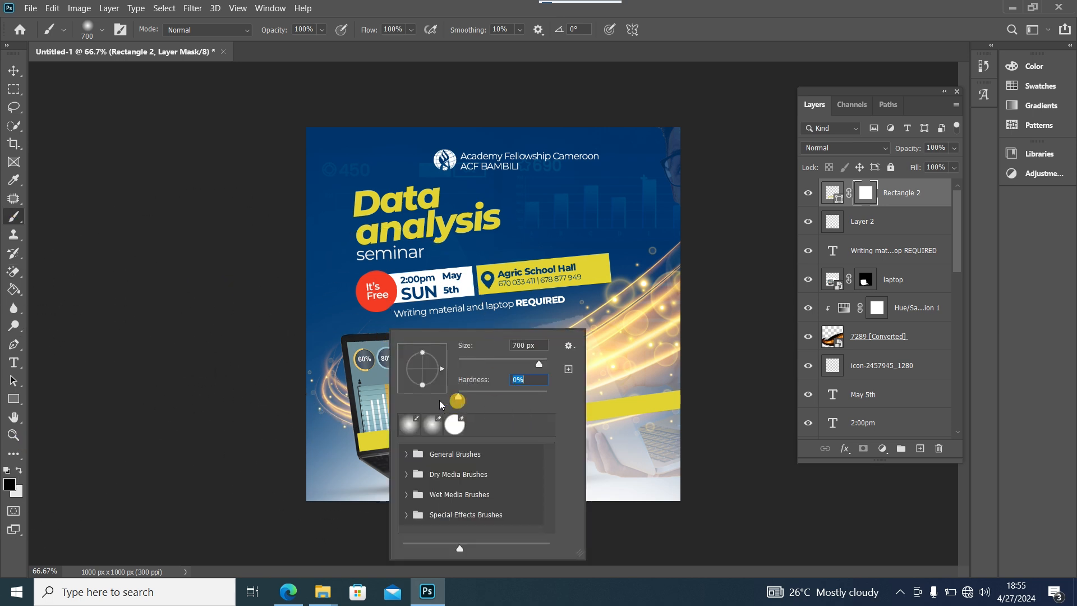
click(232, 393)
click(292, 451)
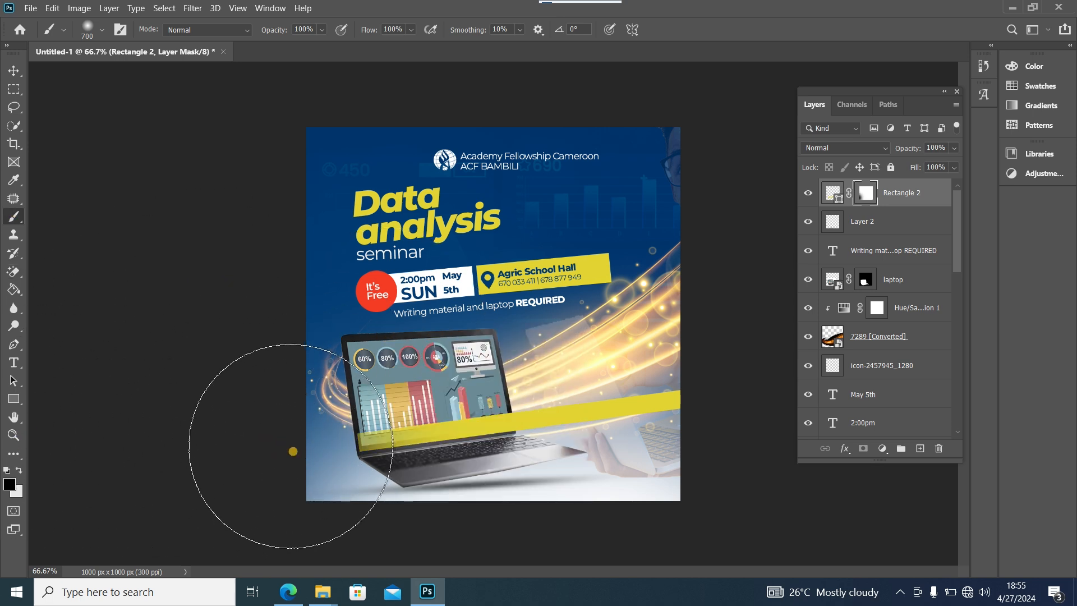
click(292, 450)
click(292, 447)
click(292, 446)
click(297, 438)
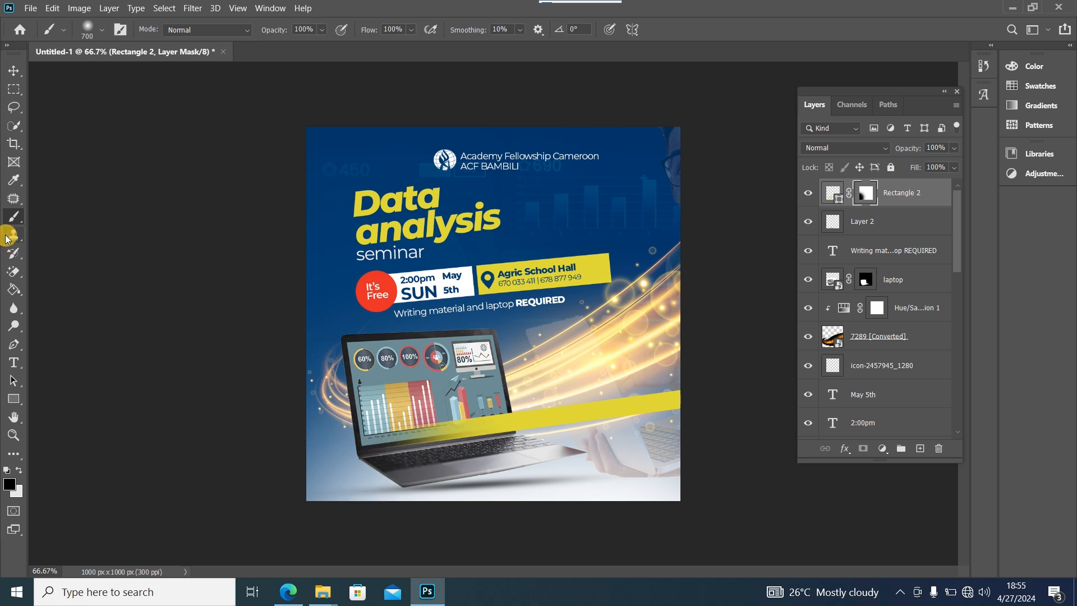
click(16, 79)
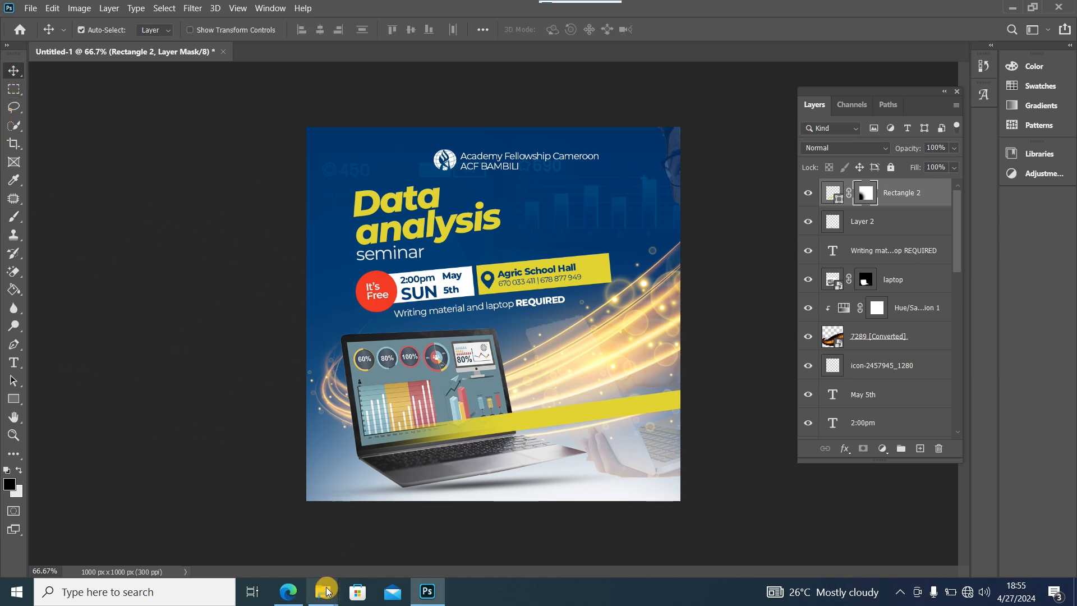
- Place the youtube image from the data analysis folder, scale it to about 2.58%, and set it on the yellow bar near the laptop screen's lower right corner
mouse_move(323, 592)
click(315, 545)
drag(474, 126, 447, 434)
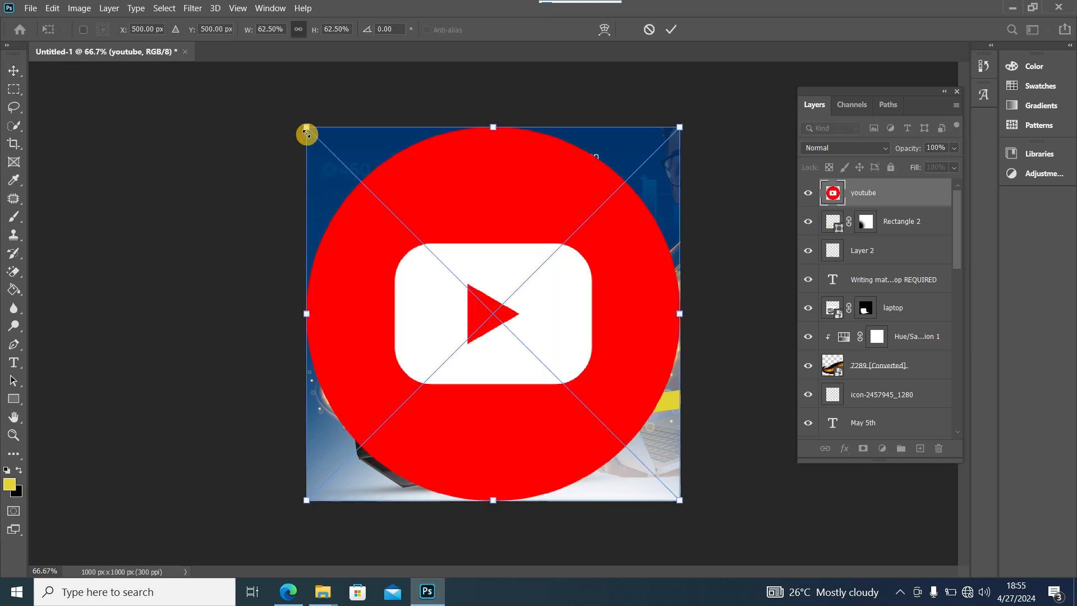
drag(306, 128, 685, 442)
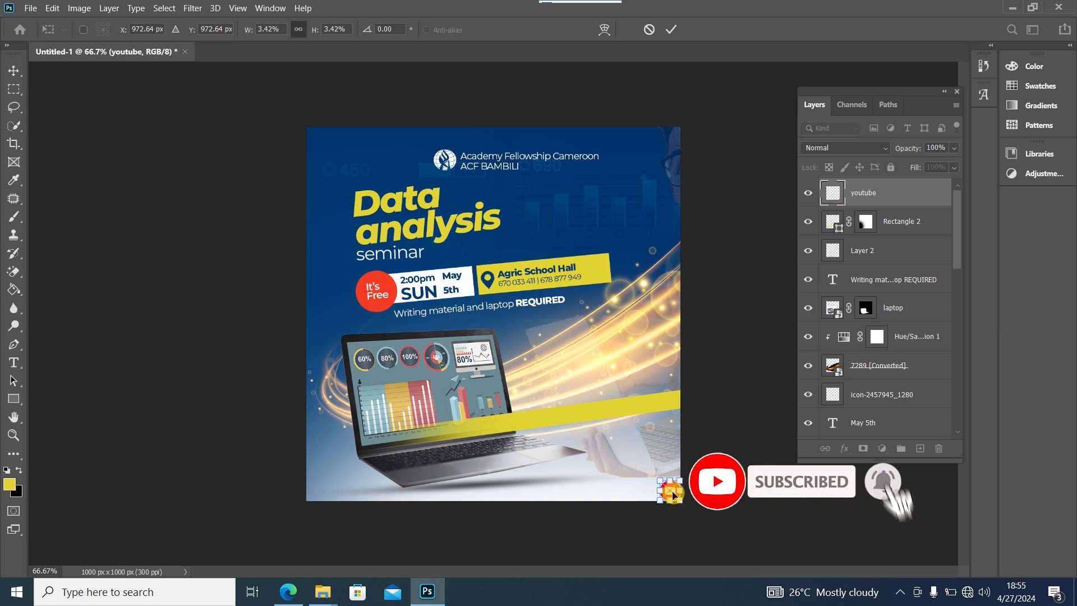
drag(669, 490, 498, 418)
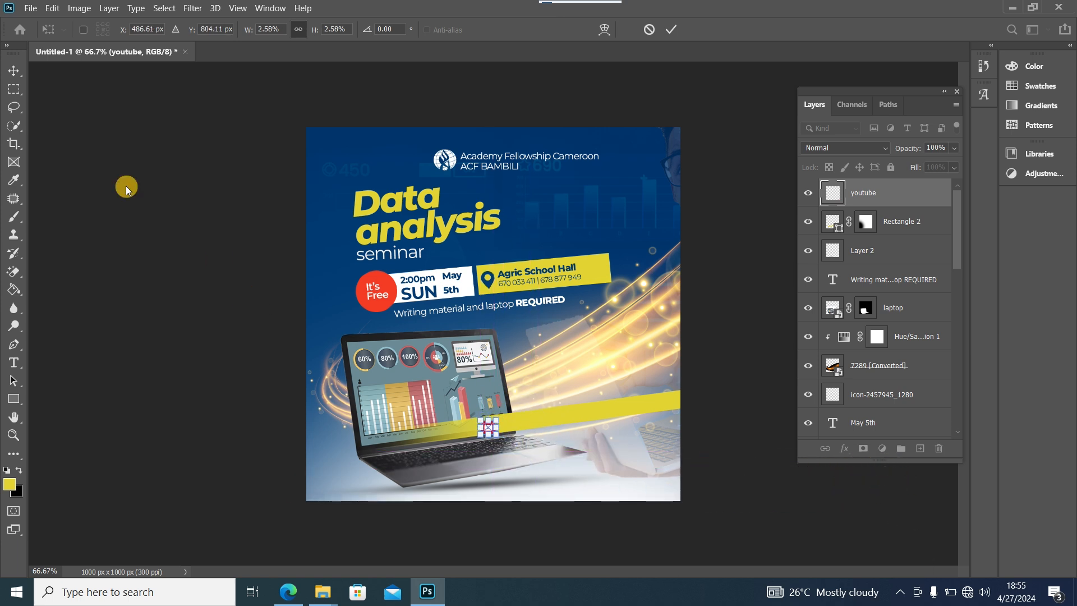
click(23, 70)
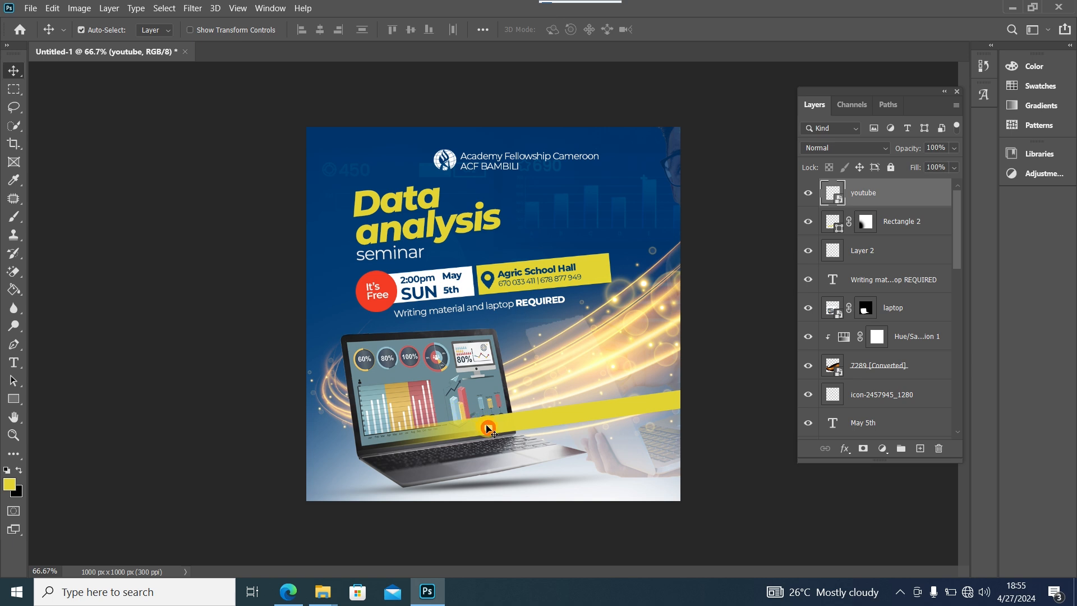
drag(489, 430, 469, 425)
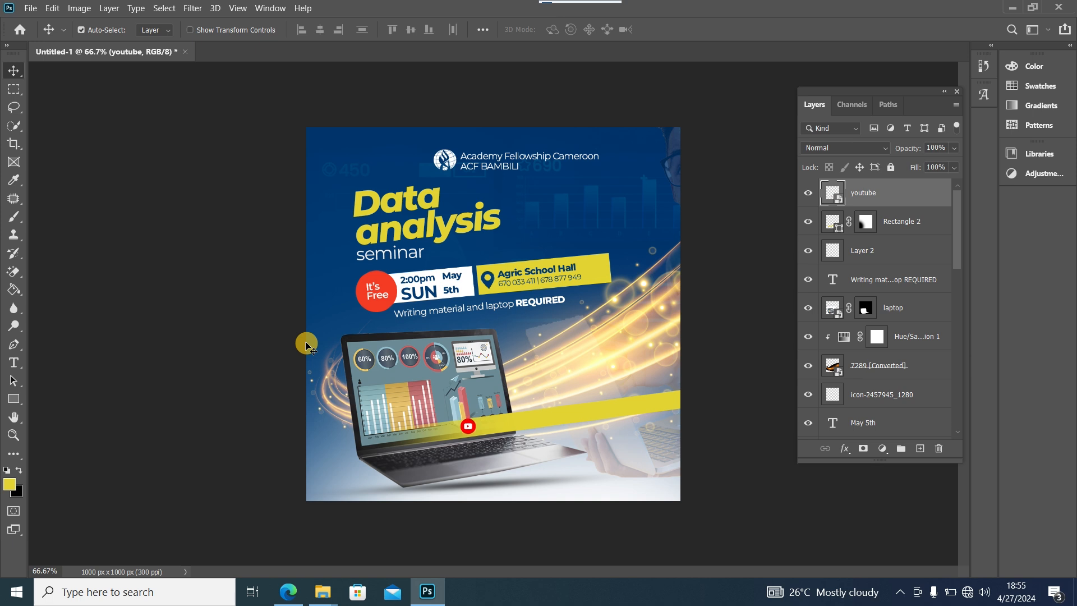
- Rotate the YouTube icon about -4.43° to follow the slant of the yellow bar
key(ctrl+t)
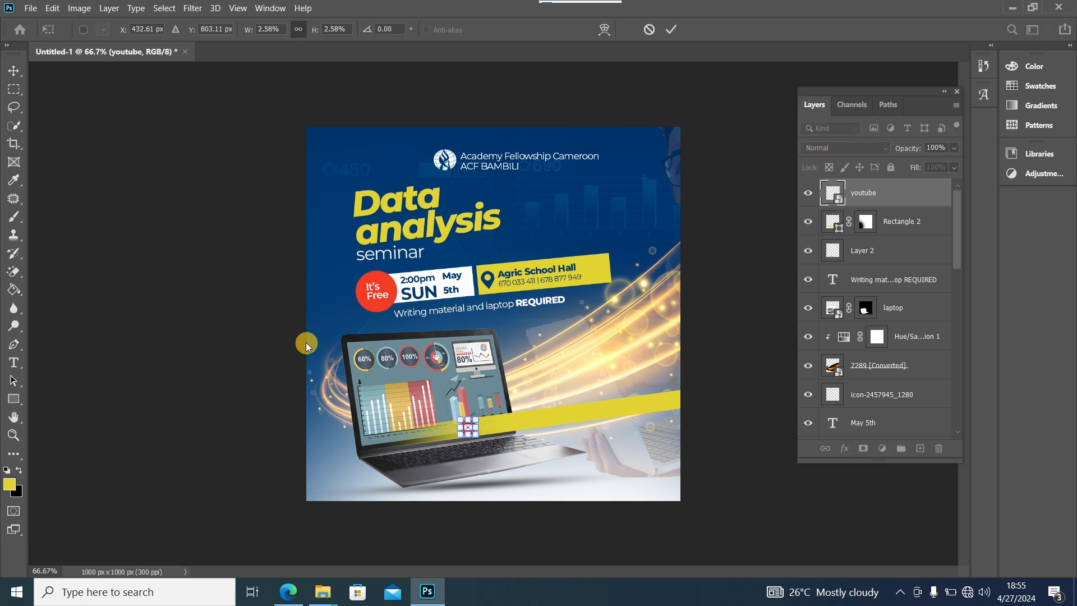
drag(494, 413, 493, 412)
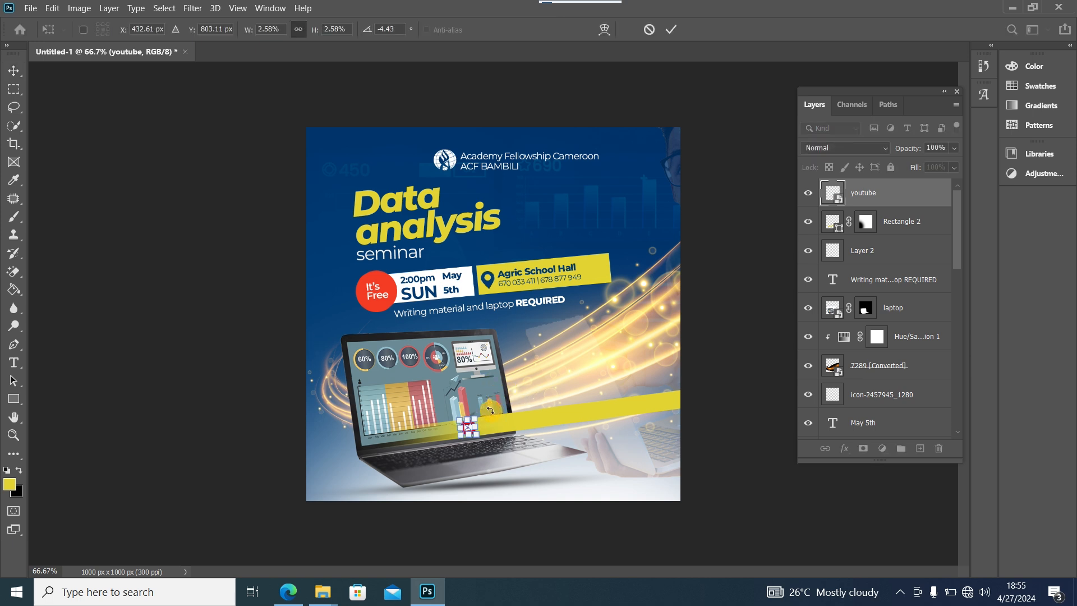
click(14, 71)
- Duplicate the writing material and laptop line, stack the copy above the yellow bar's layer, and place it on the bar beside the YouTube icon
click(476, 311)
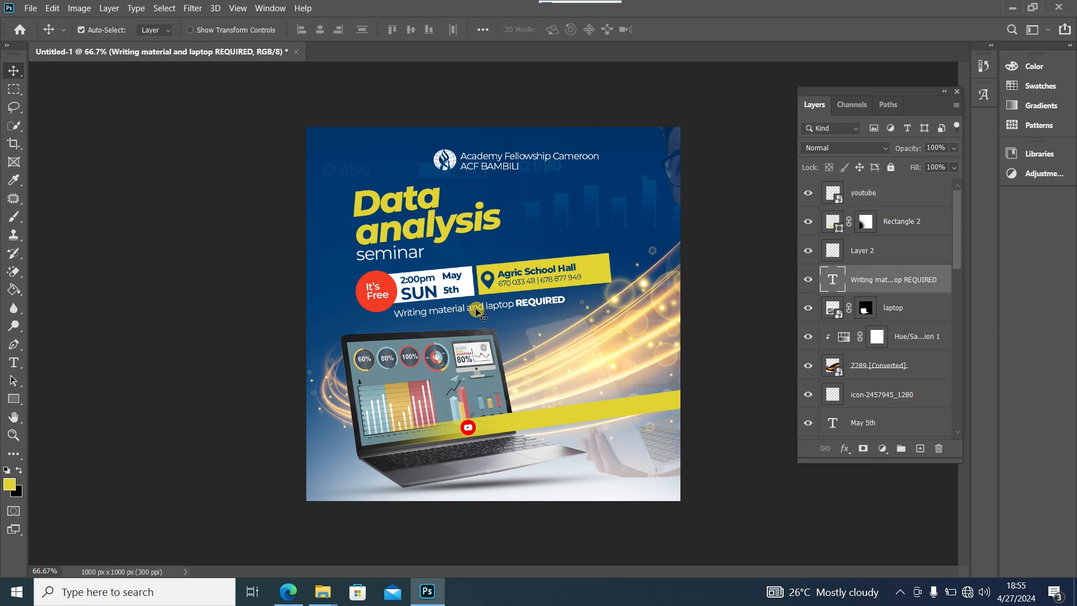
key(ctrl+j)
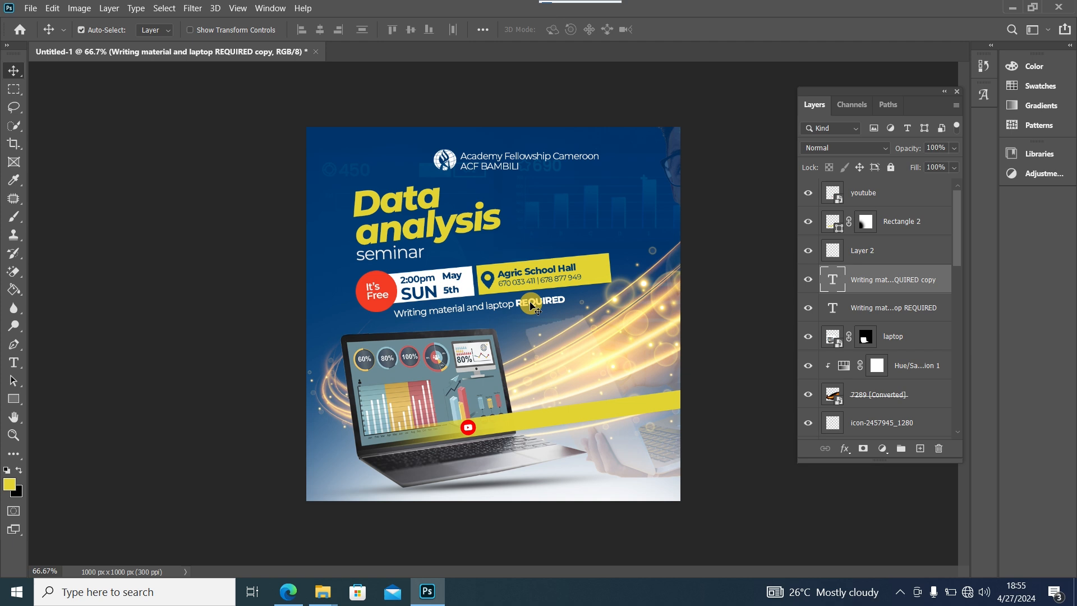
drag(531, 306, 618, 398)
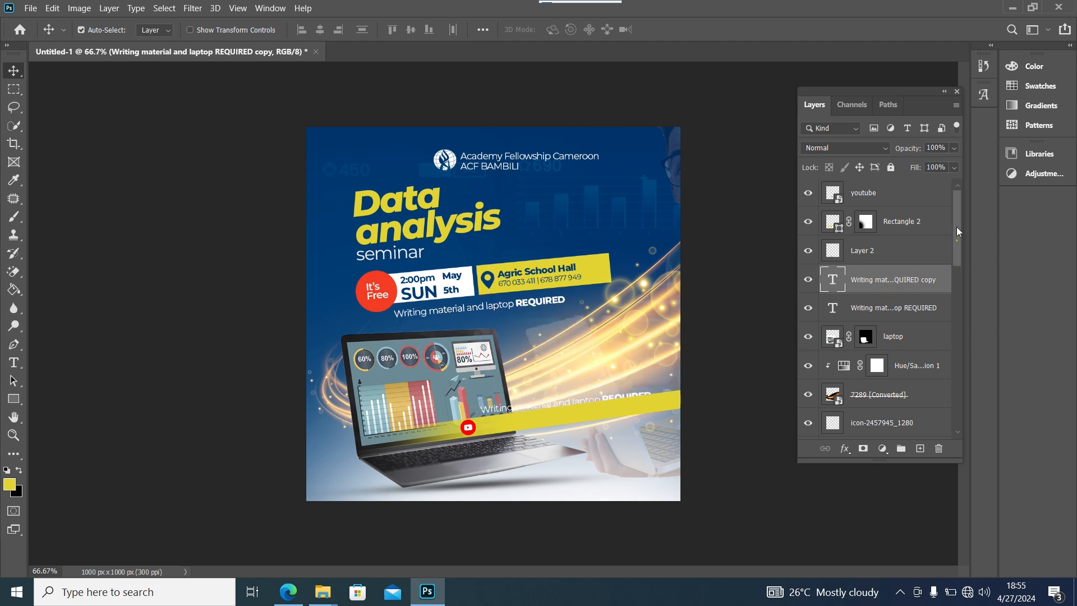
drag(914, 283, 914, 284)
click(547, 419)
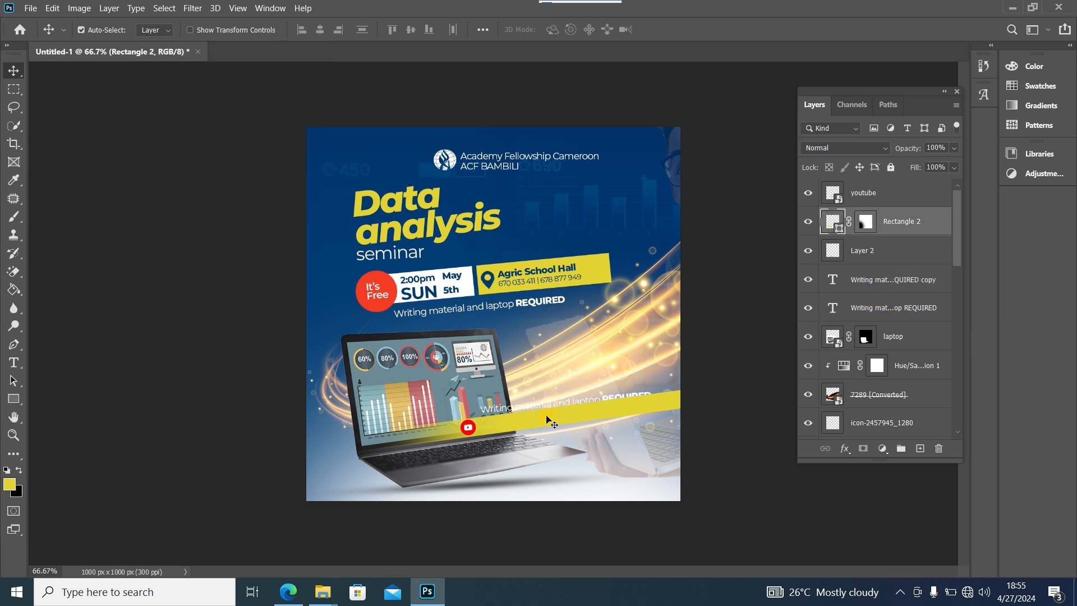
double_click(883, 279)
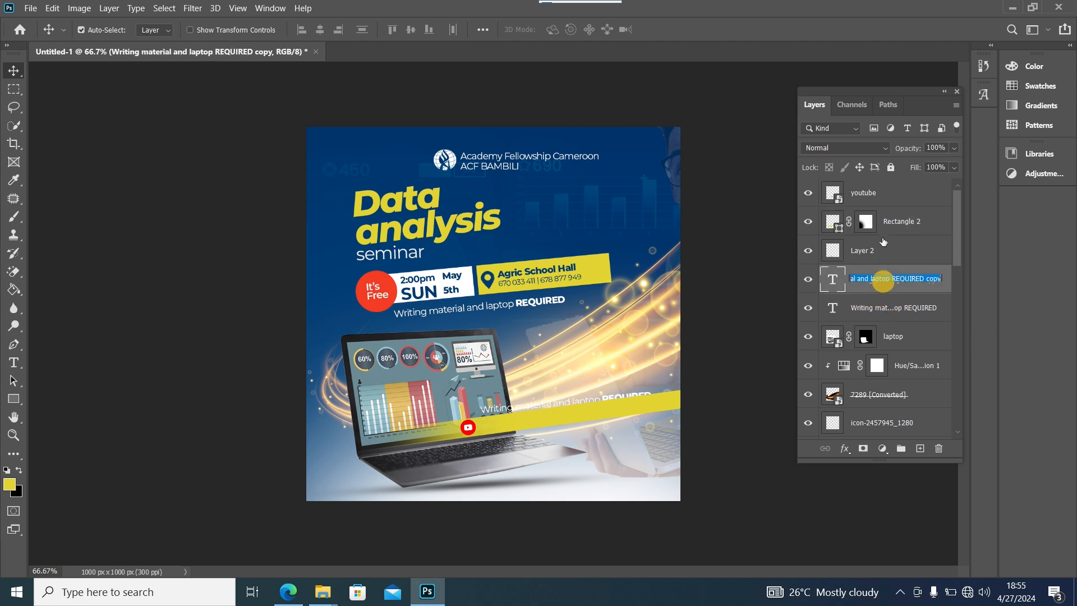
click(906, 261)
click(917, 282)
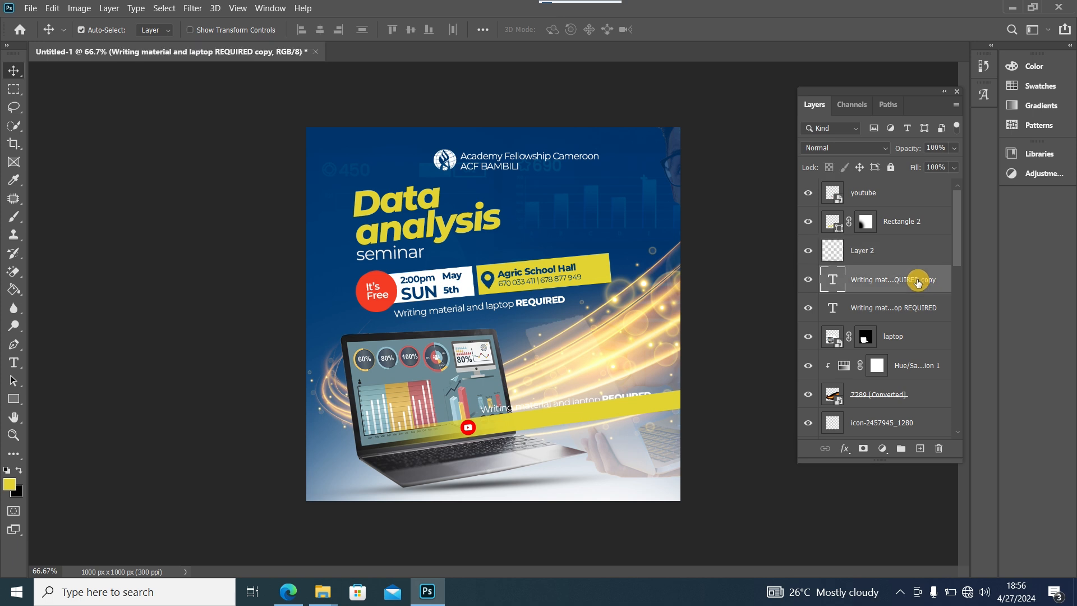
drag(918, 282, 912, 211)
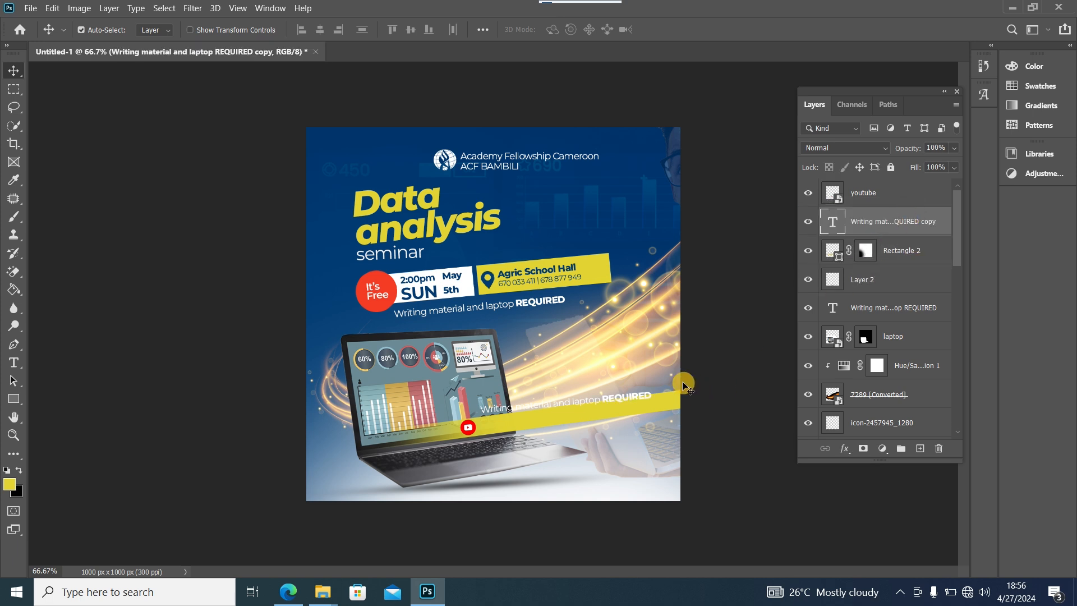
drag(617, 401, 623, 417)
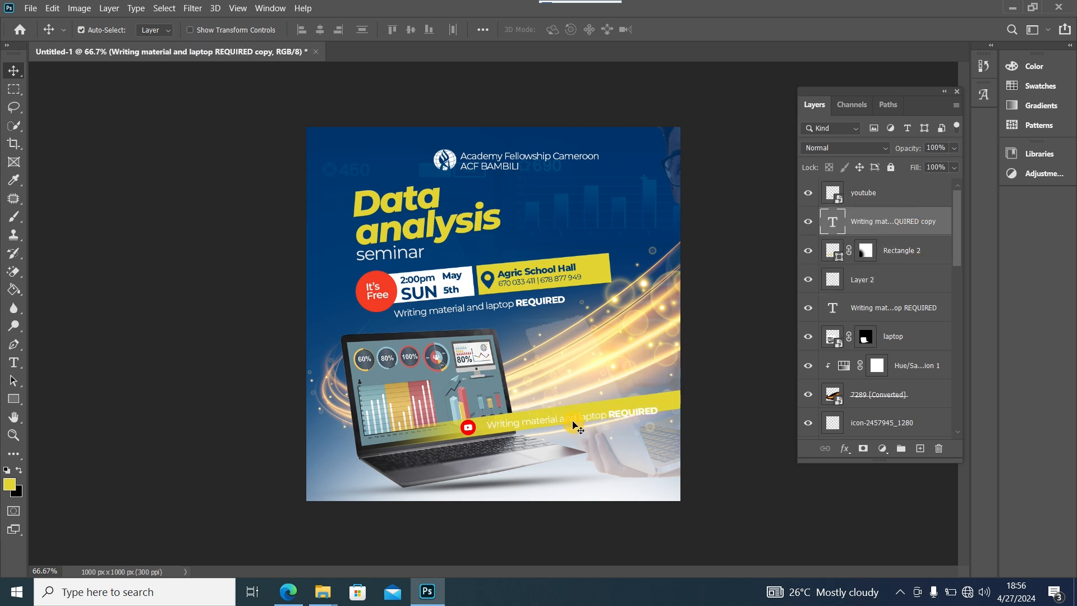
- Replace the copied line's text with AFECAM.TV and color it with the dark blue sampled from the flyer background
double_click(570, 421)
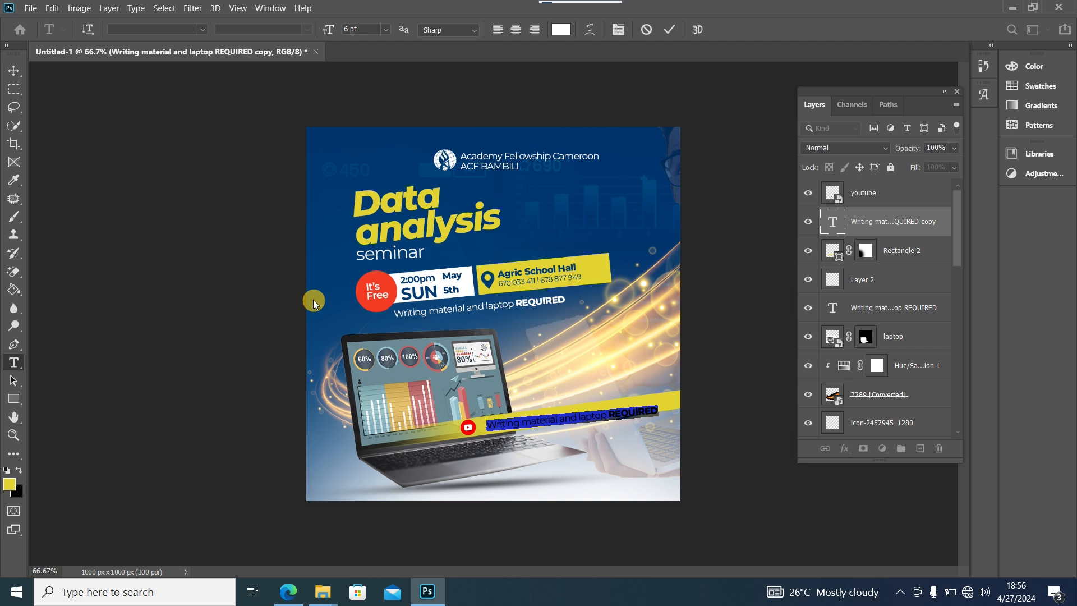
key(BackSpace)
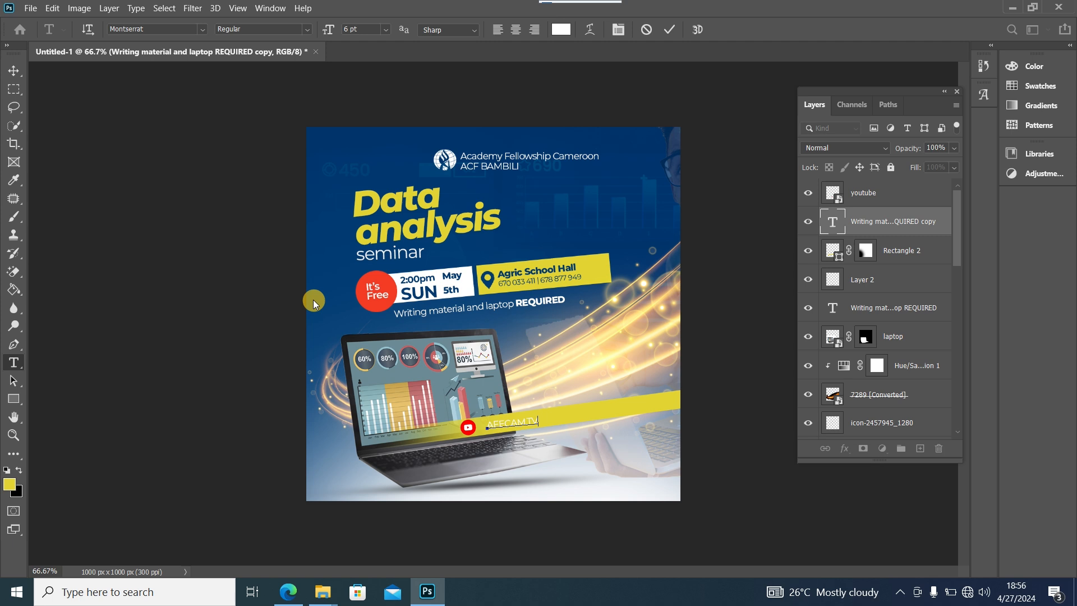
key(ctrl+a)
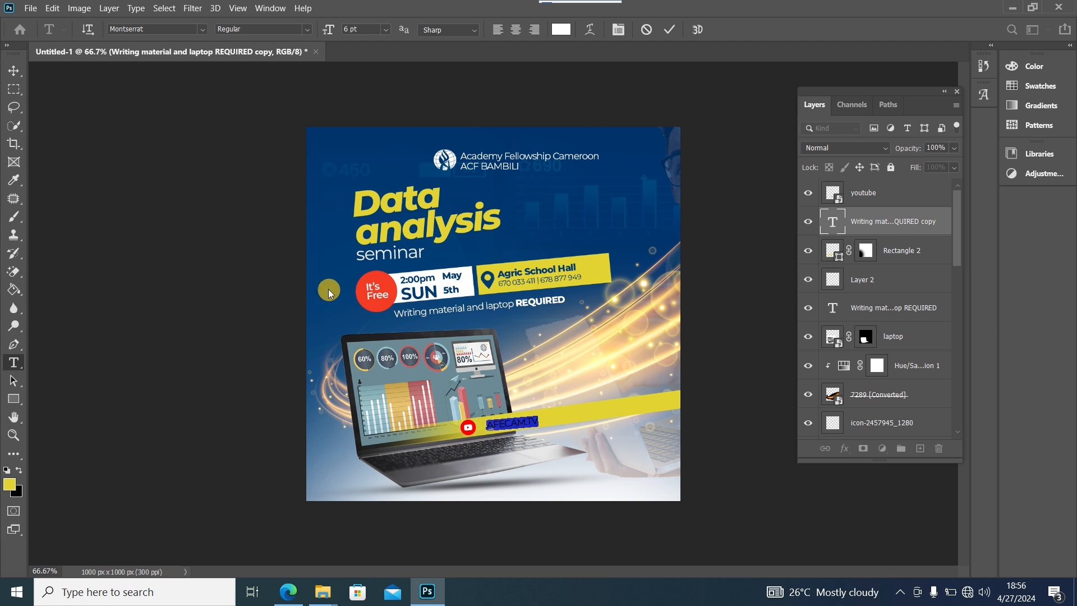
click(10, 487)
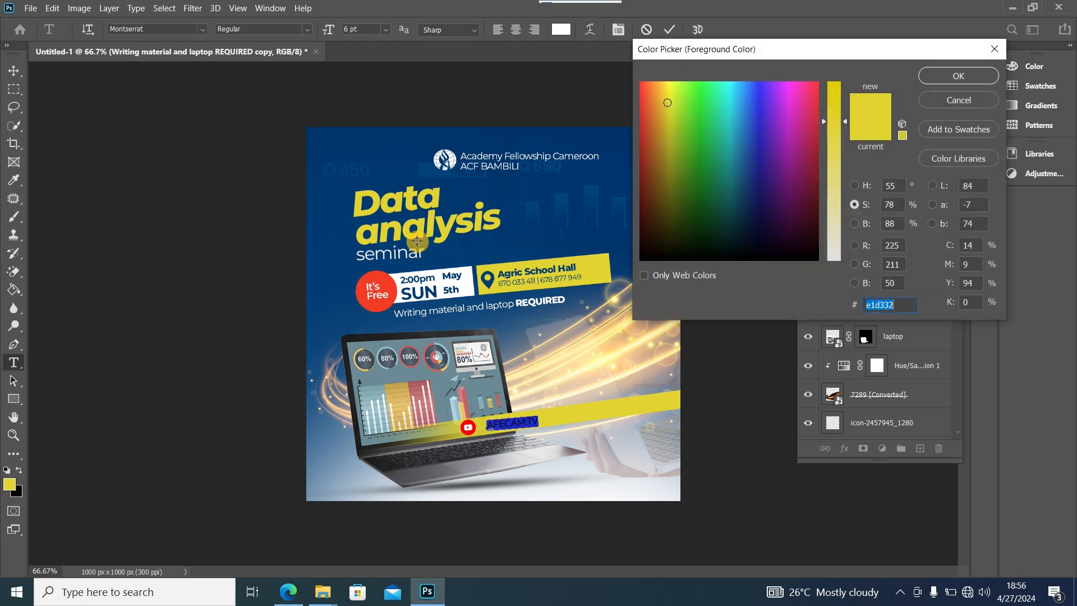
click(338, 286)
click(934, 78)
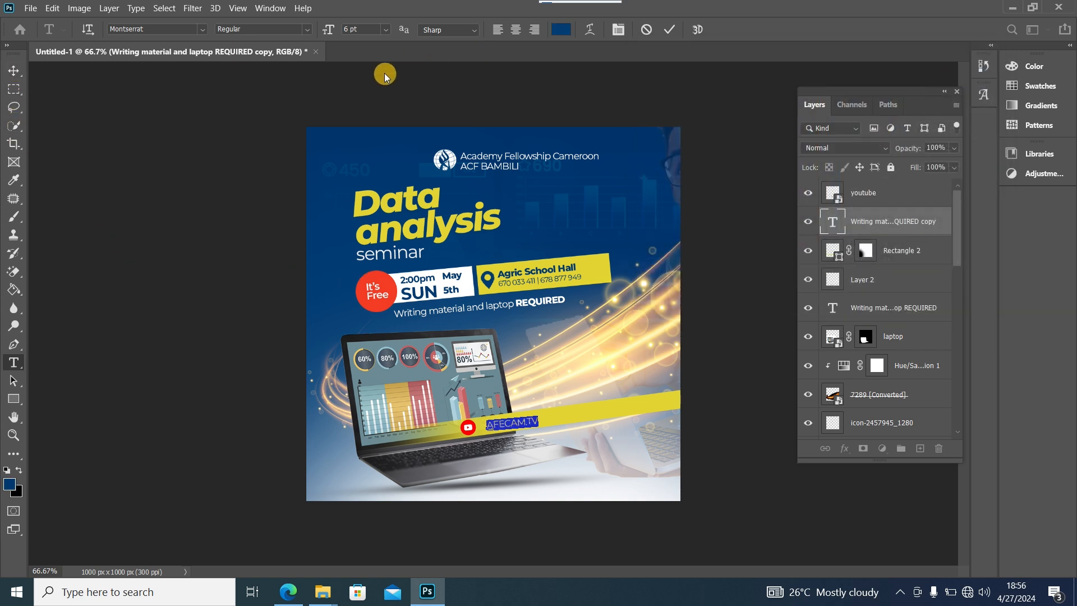
click(386, 32)
click(406, 6)
click(14, 70)
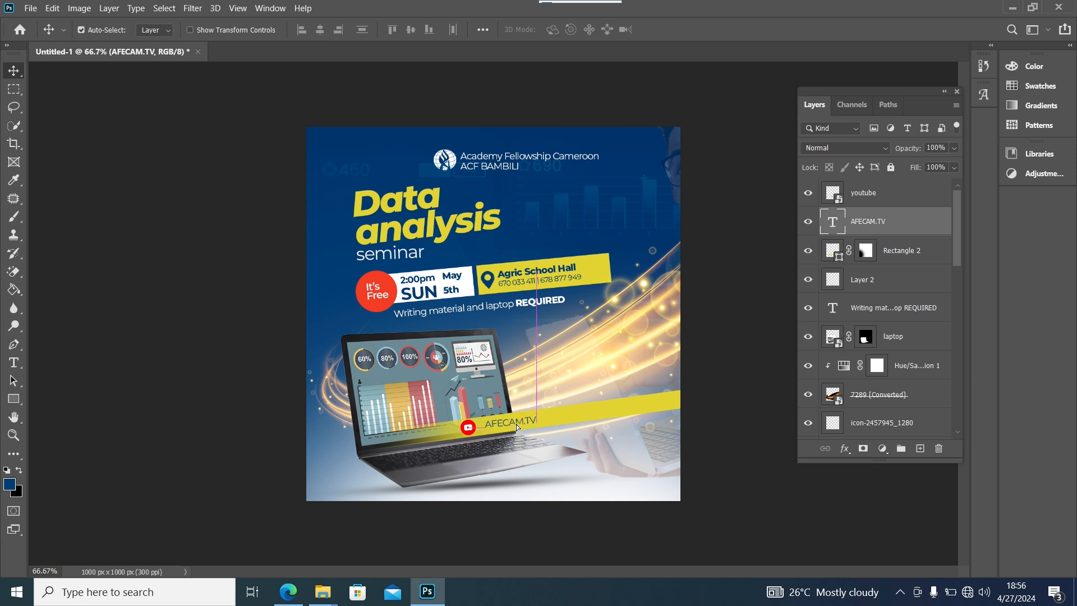
- Move the AFECAM.TV text right beside the YouTube icon, scaling it to about 80.57% and rotating it about -0.84°
drag(516, 424, 511, 426)
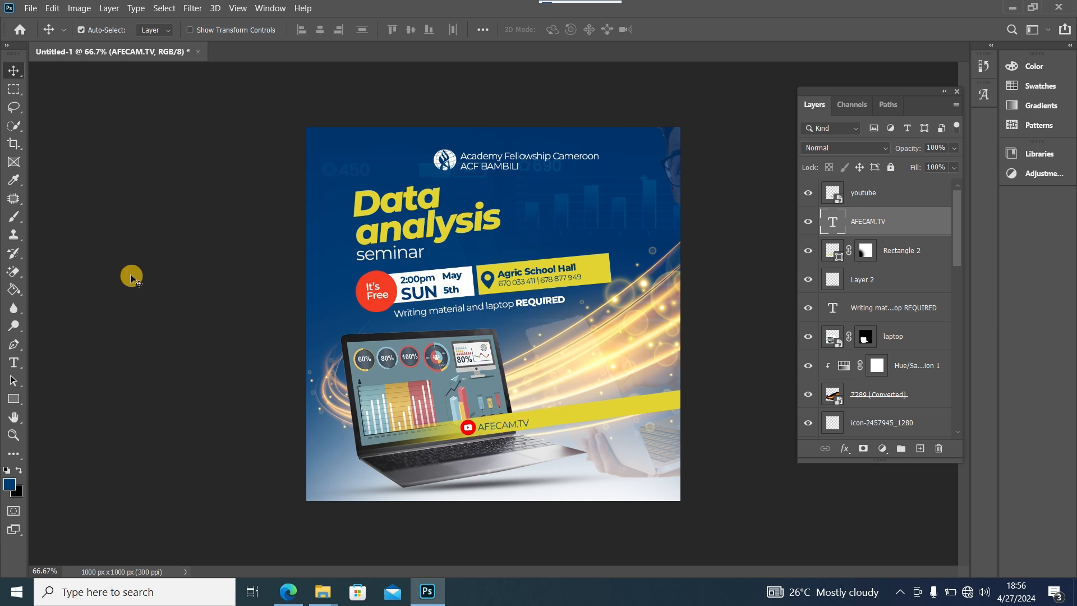
key(ctrl+t)
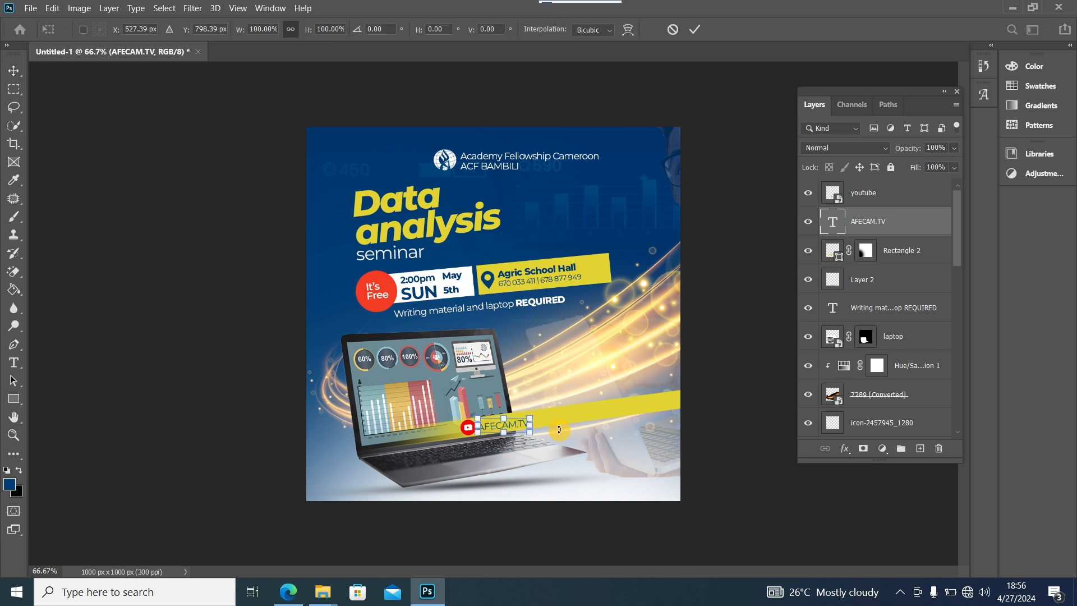
mouse_move(534, 417)
mouse_down()
mouse_move(523, 420)
mouse_move(537, 427)
mouse_up()
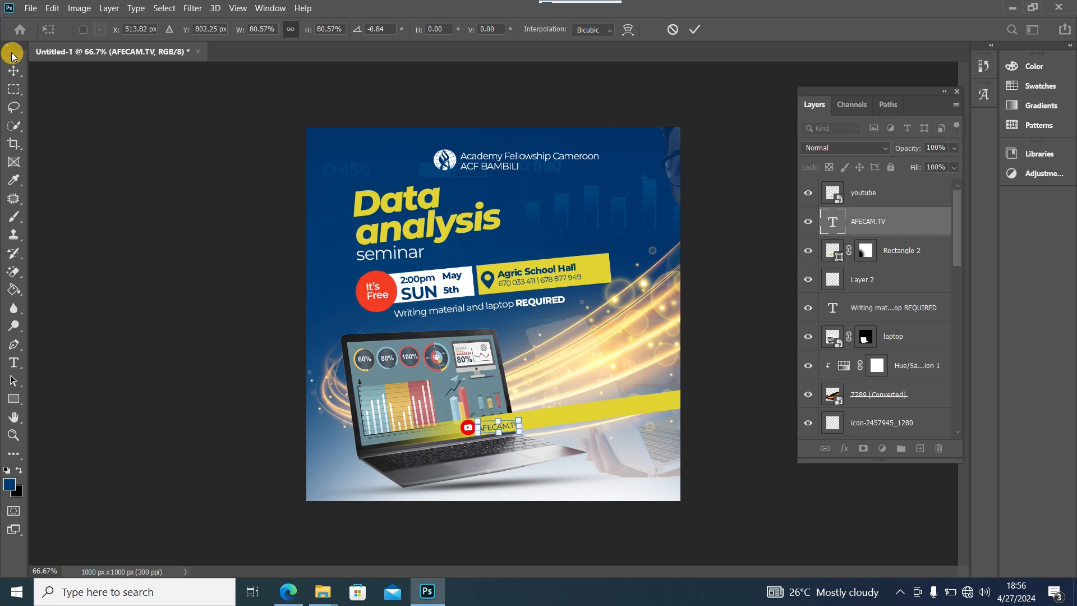
click(15, 72)
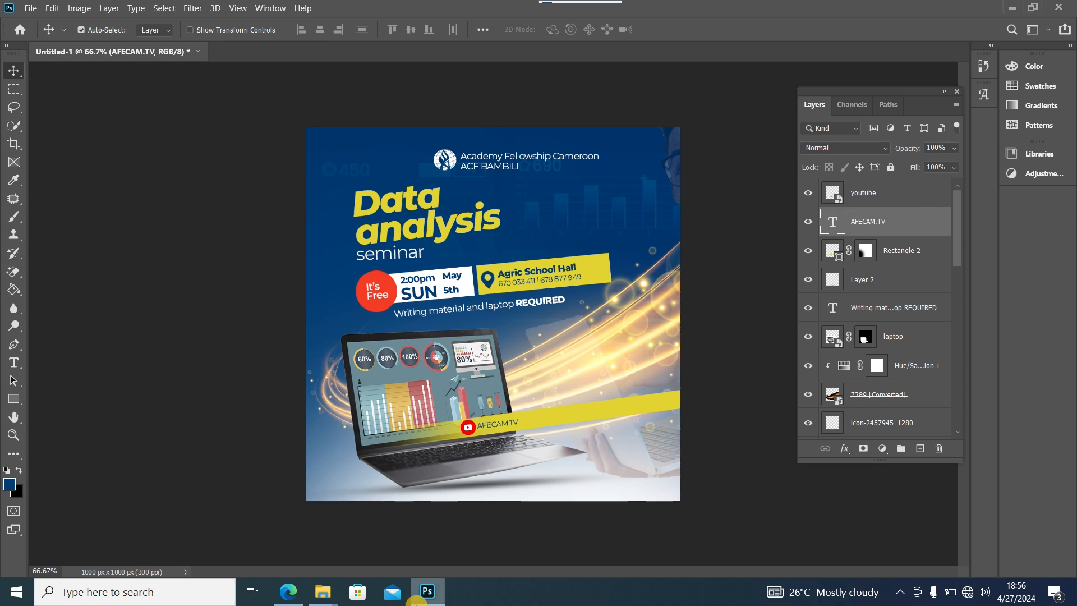
- Place the facebook image from the data analysis folder, scale it to about 8.80%, and move it onto the yellow bar after AFECAM.TV
mouse_move(323, 592)
click(348, 524)
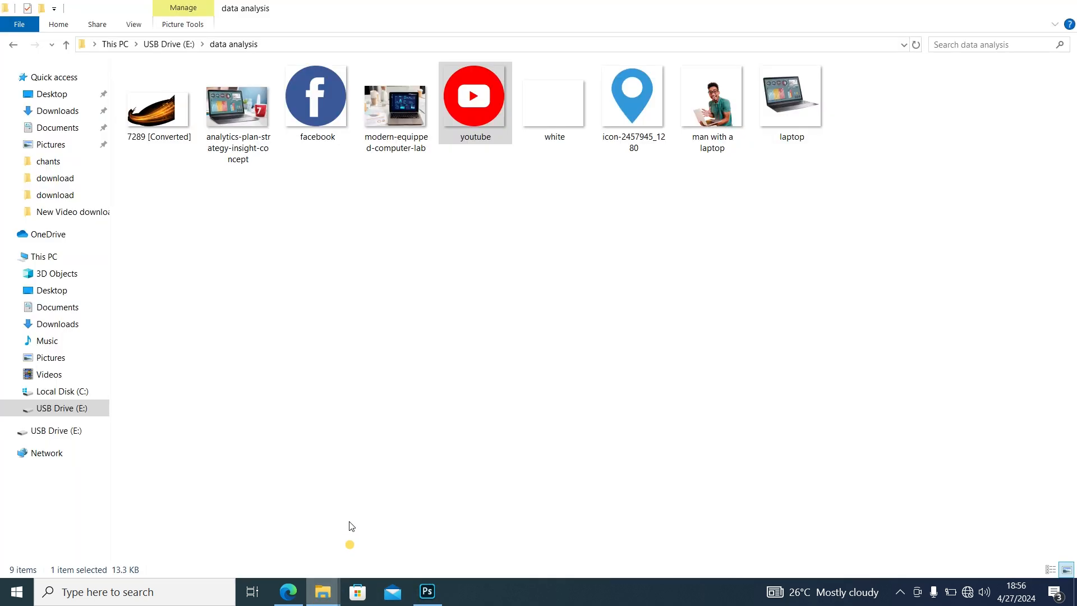
drag(316, 101, 490, 389)
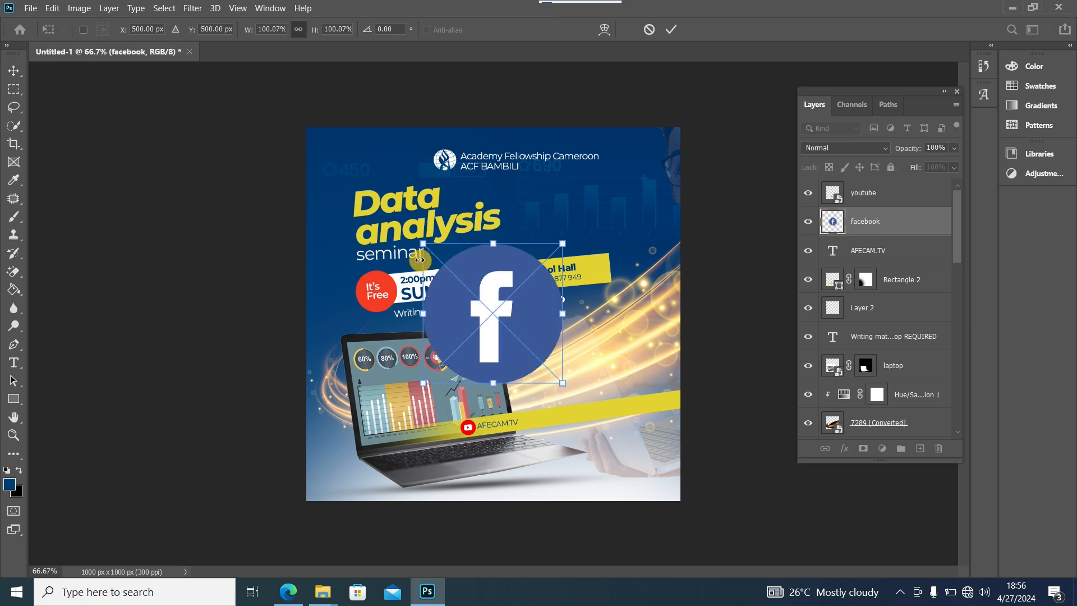
drag(424, 245, 550, 371)
click(14, 70)
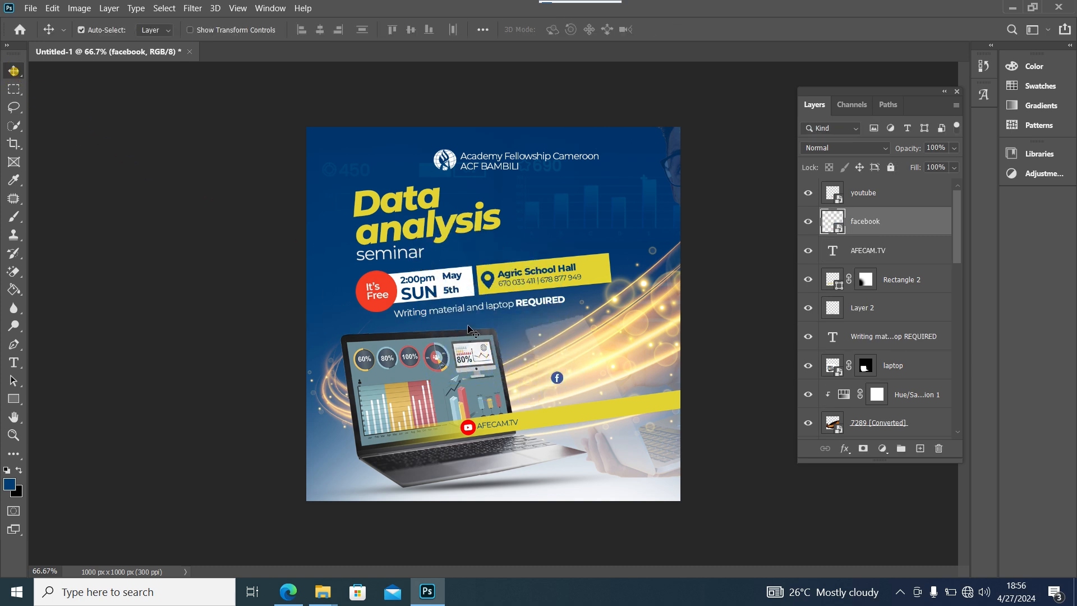
drag(559, 382, 538, 423)
- Enlarge the Facebook icon to about 10.21% and shift it closer to the AFECAM.TV text
key(ctrl+t)
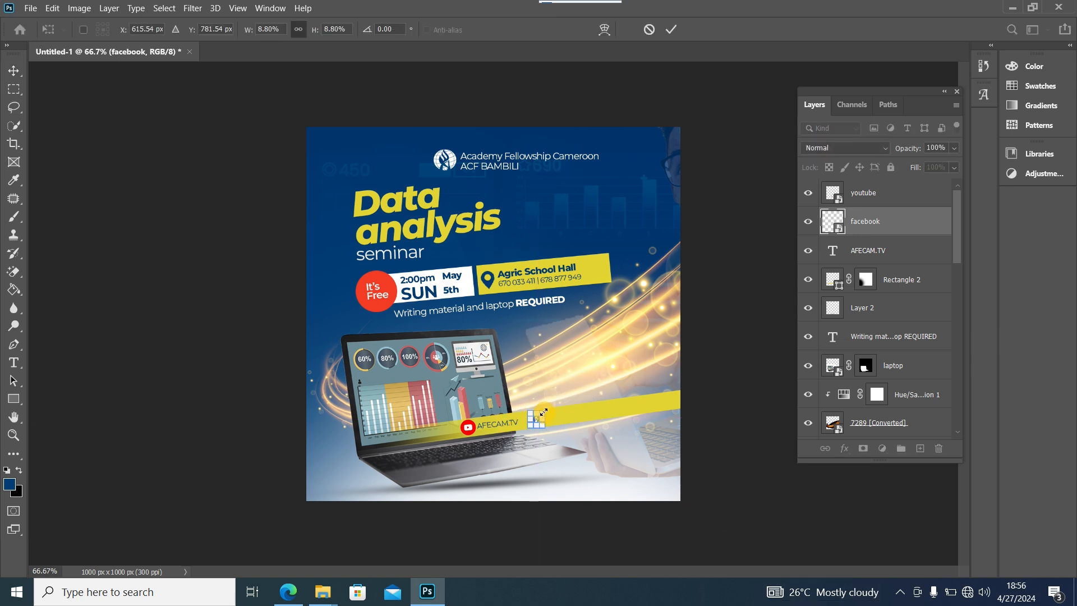
drag(543, 412, 546, 408)
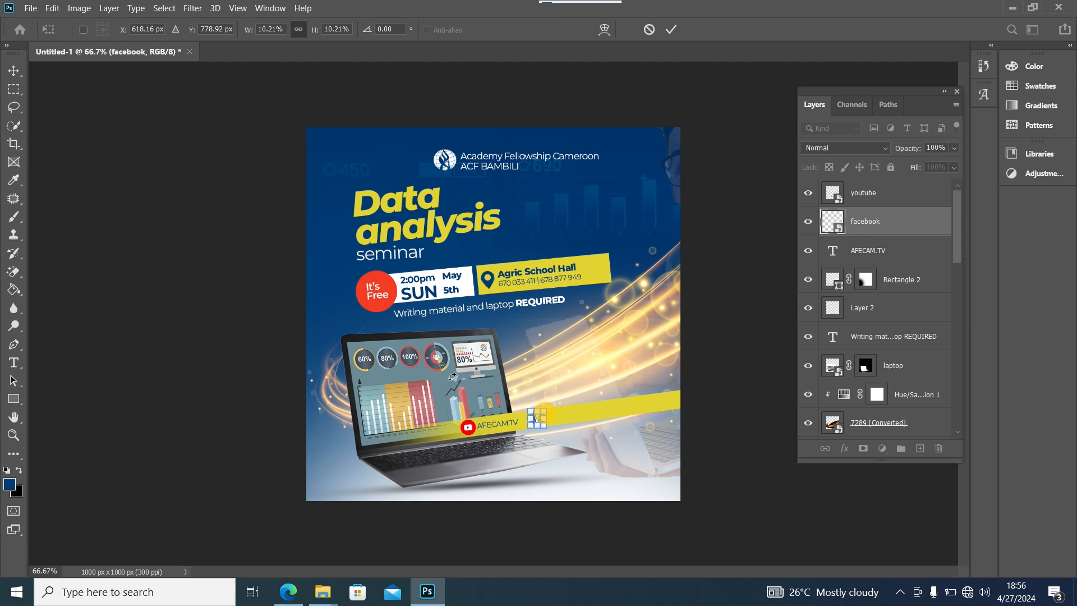
click(14, 68)
drag(538, 418, 533, 422)
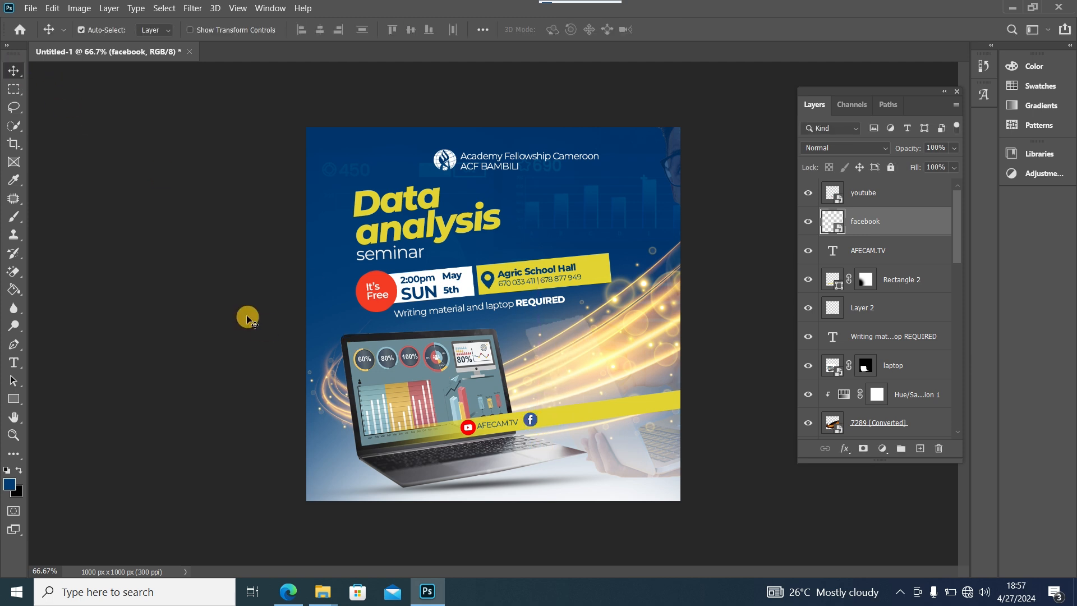
- Rotate the Facebook icon about -5.35° to match the slant of the bar
key(ctrl+t)
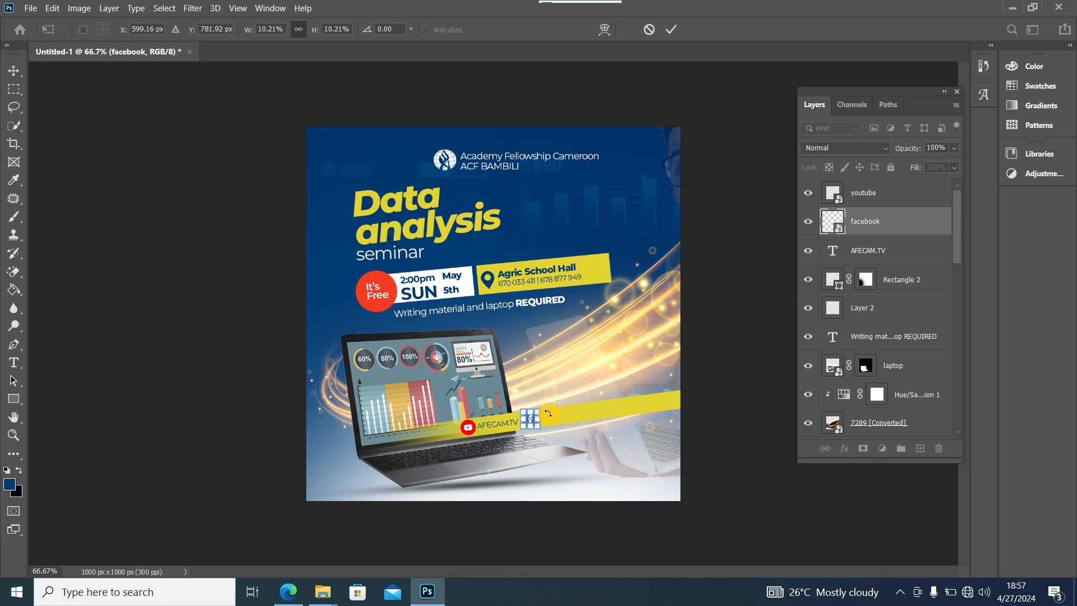
drag(550, 410, 551, 409)
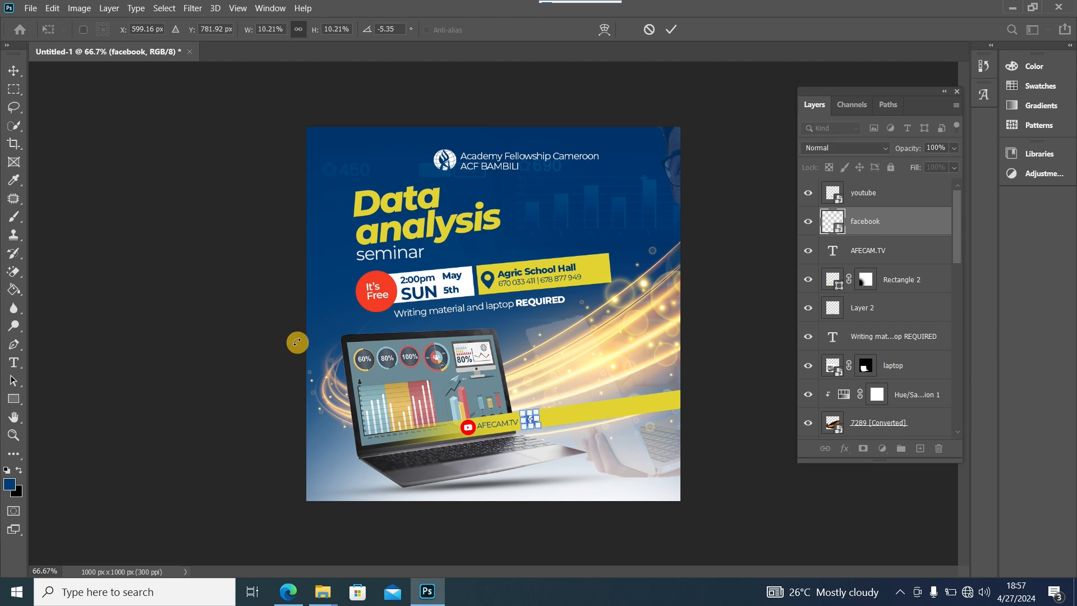
click(14, 70)
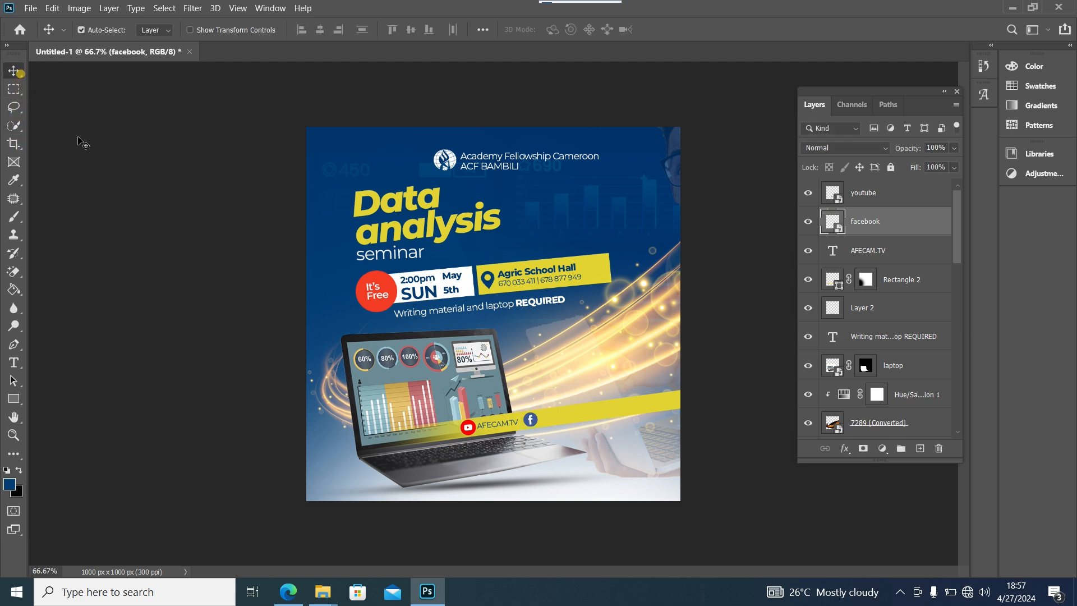
- Duplicate the AFECAM.TV text, place the copy after the Facebook icon on the bar, and change it to Academy Fellowship Cameroon
click(495, 427)
key(ctrl+j)
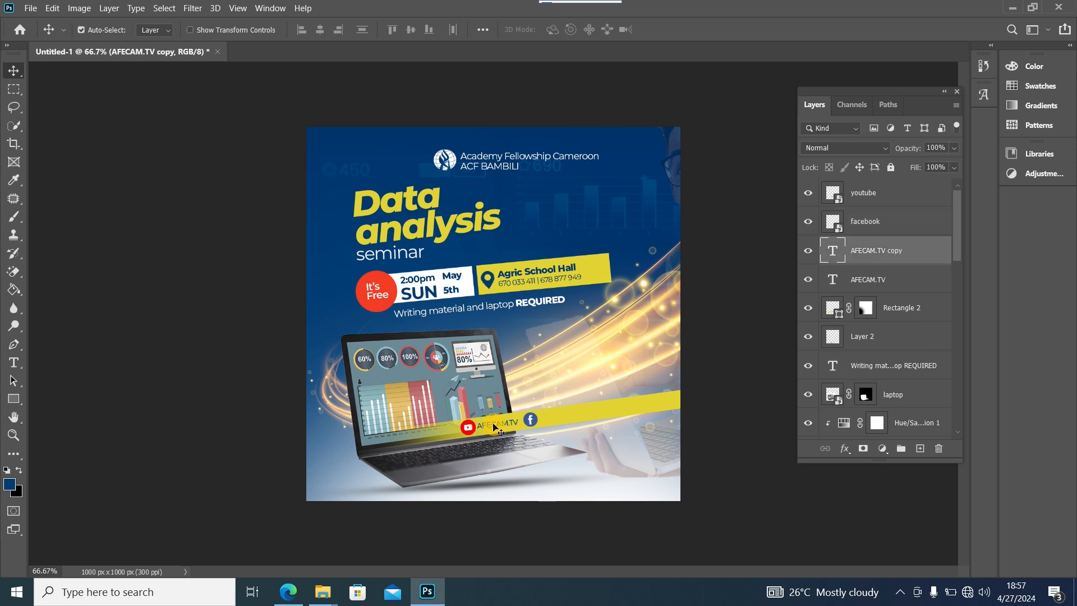
drag(500, 424, 559, 418)
double_click(559, 419)
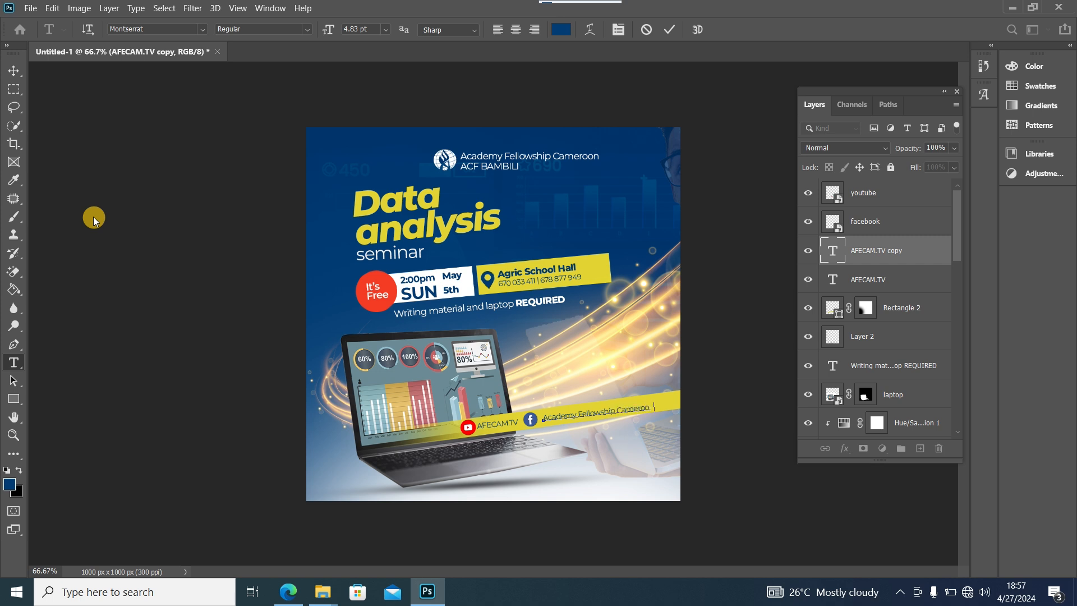
click(14, 70)
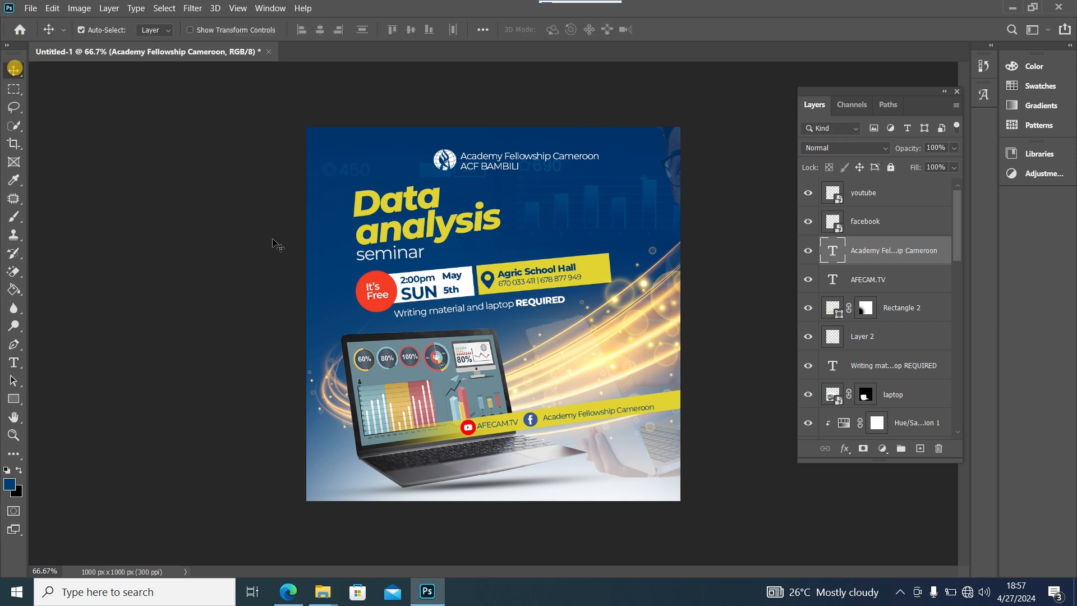
- Rotate the Academy Fellowship Cameroon text on the bar about -2.13° and nudge it slightly upward
key(ctrl+t)
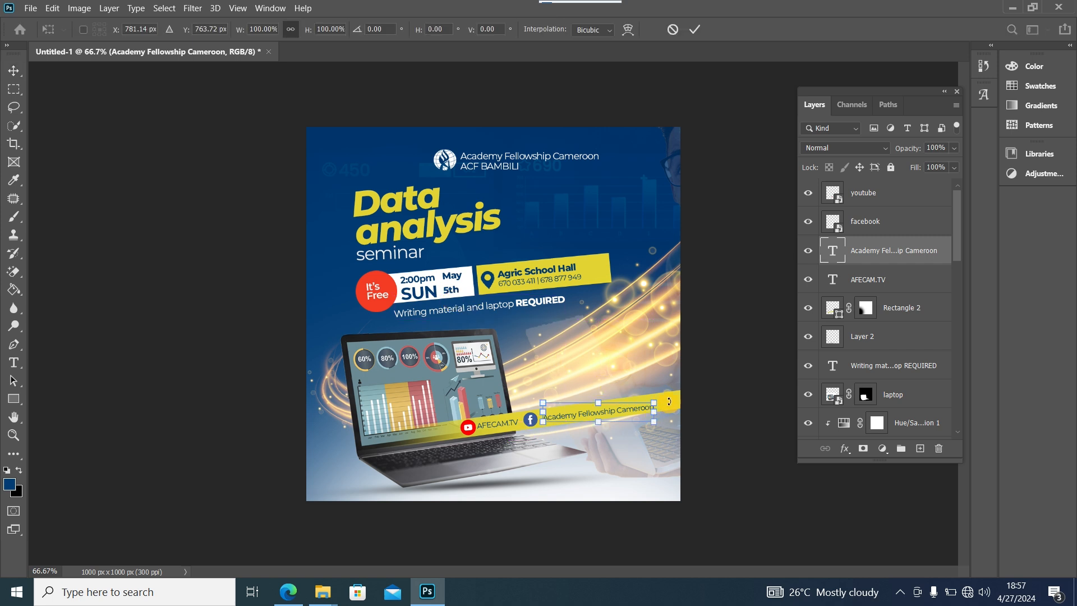
drag(669, 401, 669, 398)
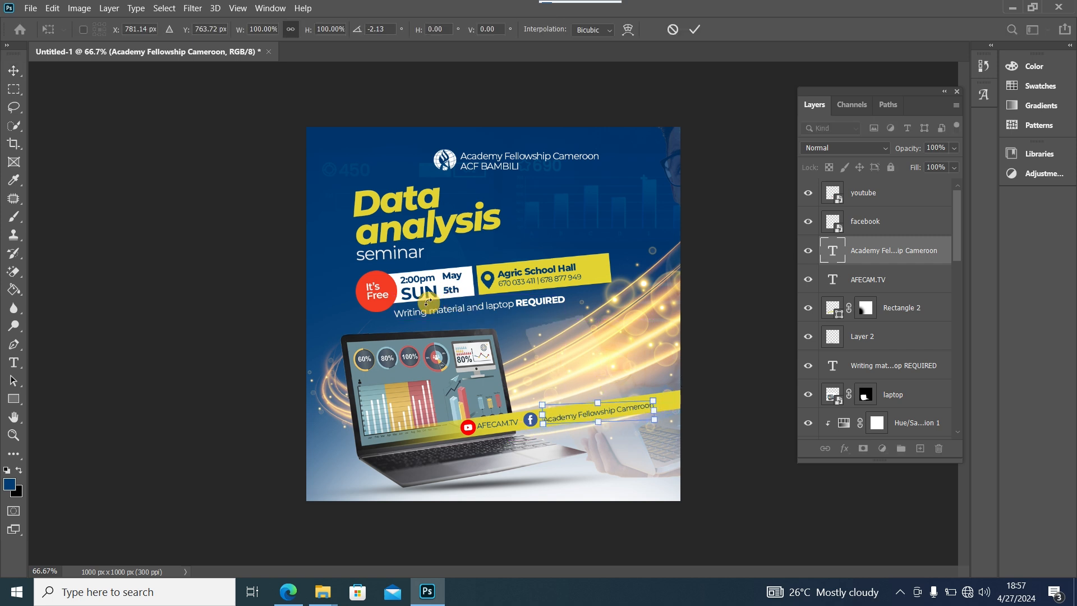
key(Up)
key(Up)
key(Up)
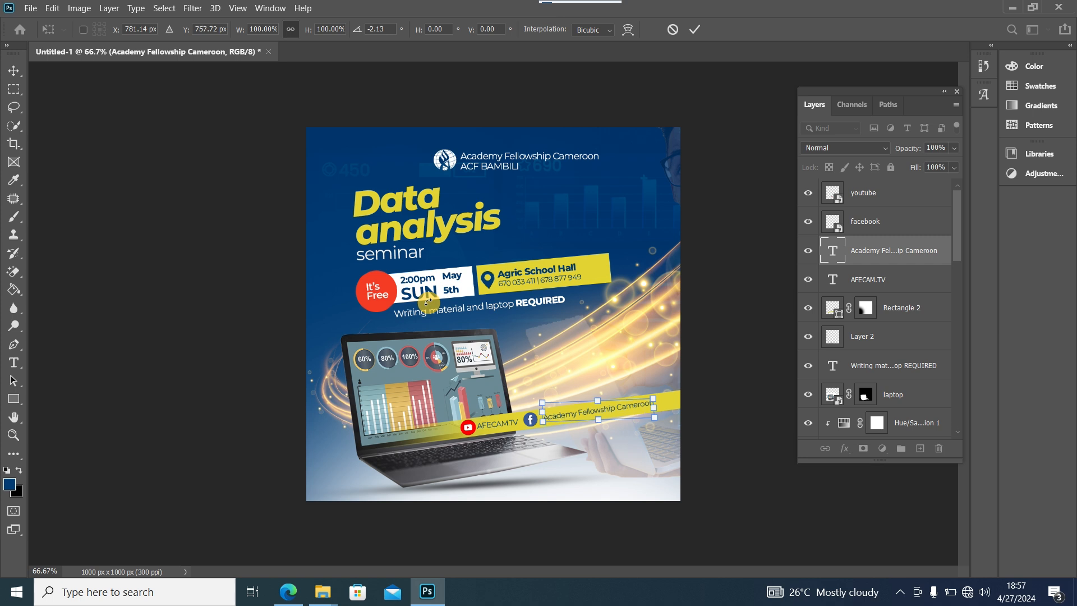
key(Down)
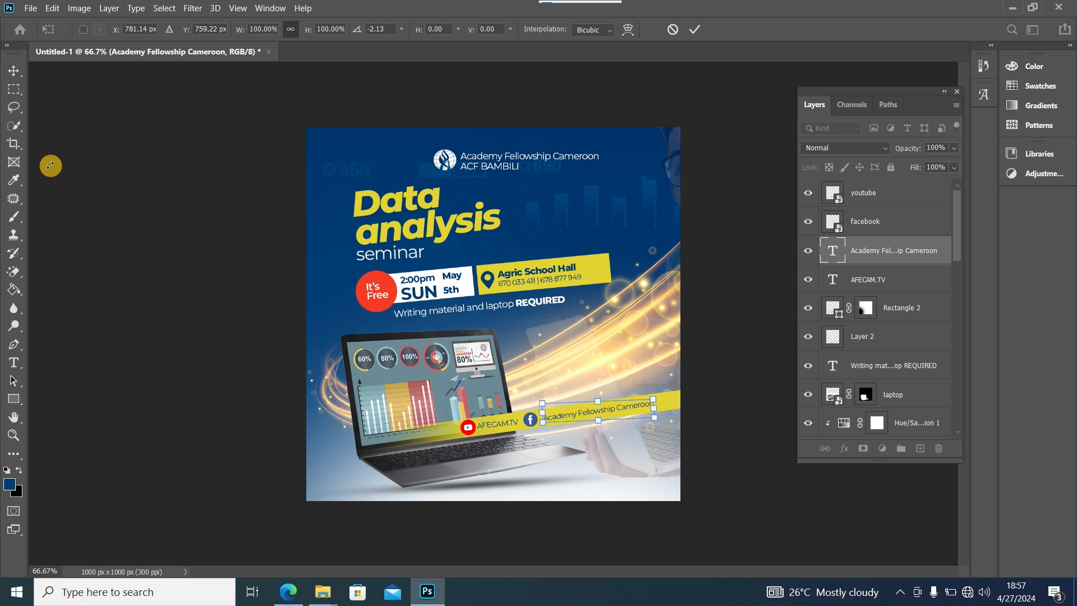
- Shift the Academy Fellowship Cameroon text right and slightly up along the bar to about X 805 px, Y 753 px
key(Right)
key(Right)
key(Right)
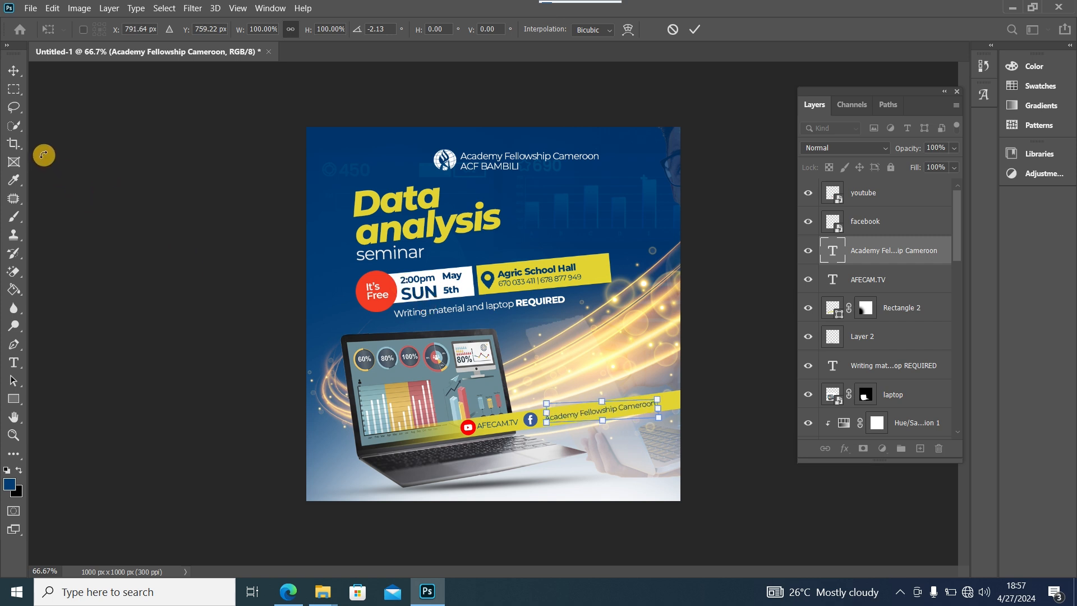
key(Right)
key(Right)
key(Right)
key(Right)
key(Right)
key(Right)
key(Up)
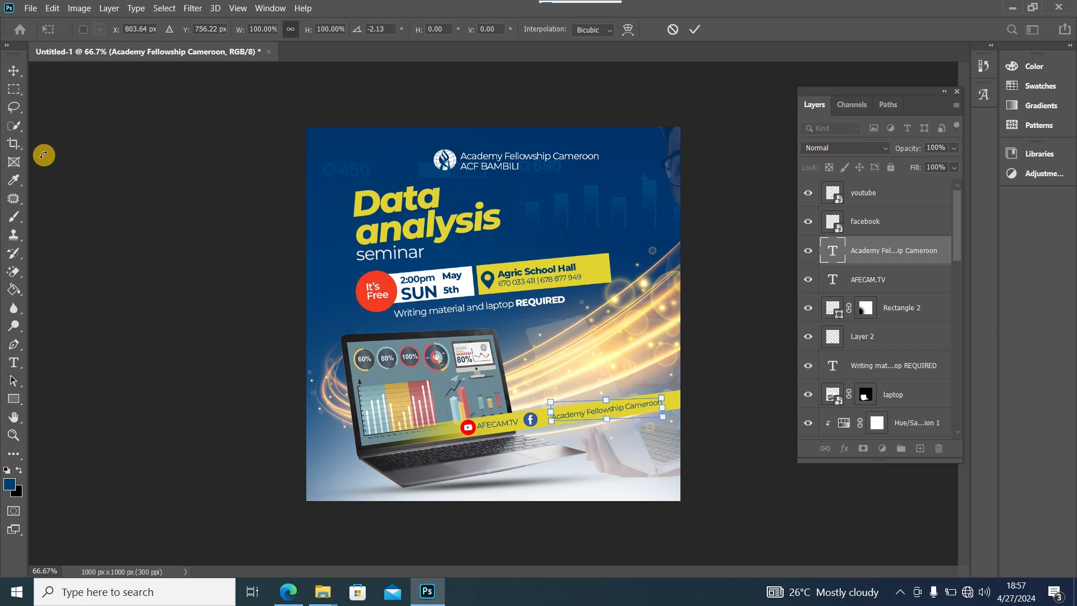
key(Right)
key(Up)
key(Up)
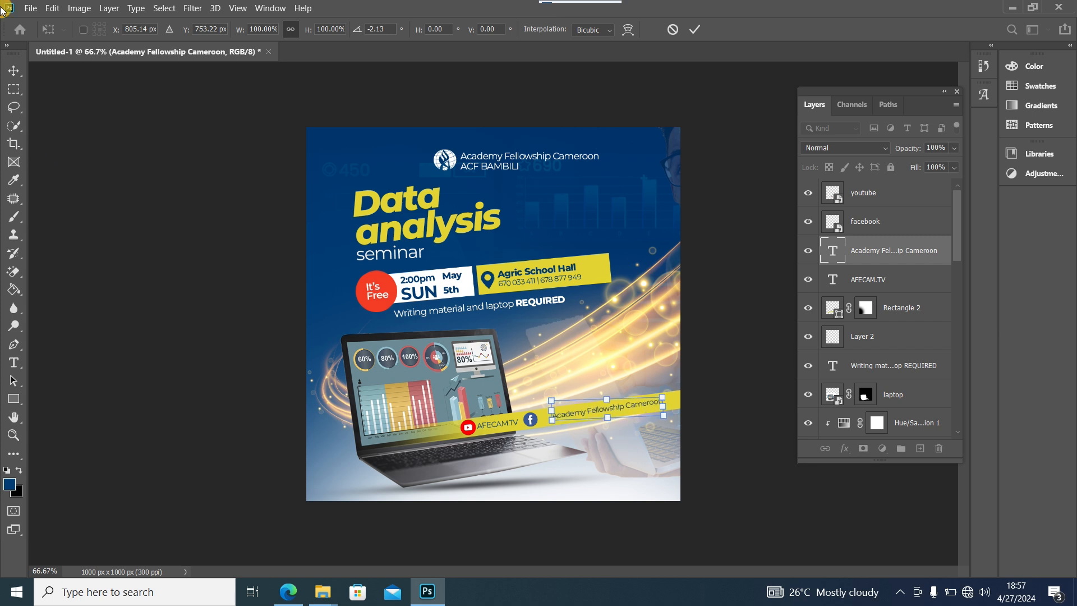
key(Return)
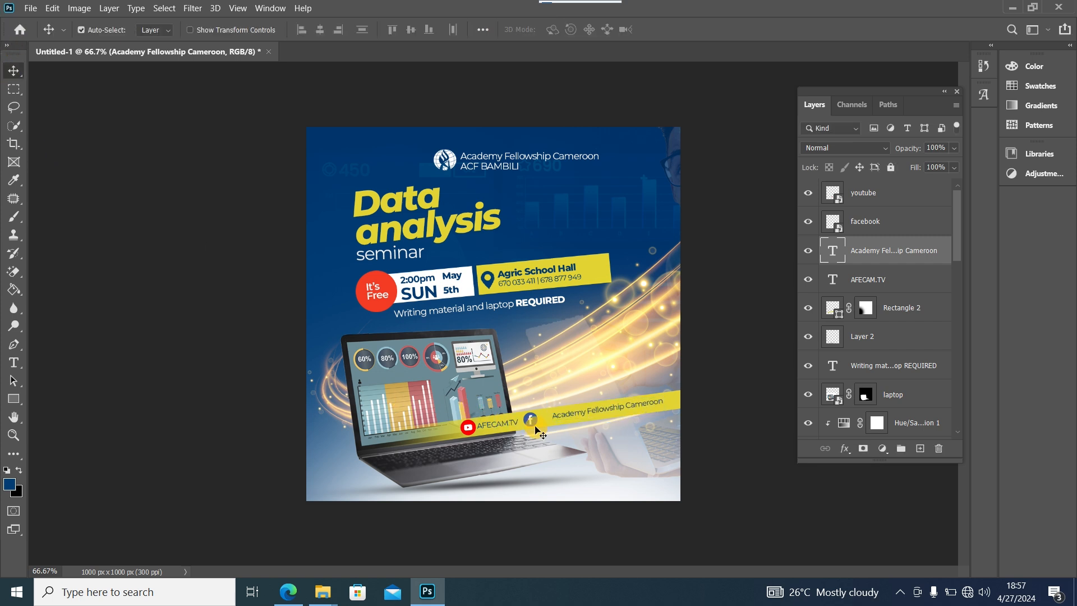
- Move the Facebook icon, AFECAM.TV text and YouTube icon slightly right along the bar, closer to the Academy Fellowship Cameroon text
click(533, 424)
drag(533, 424, 478, 430)
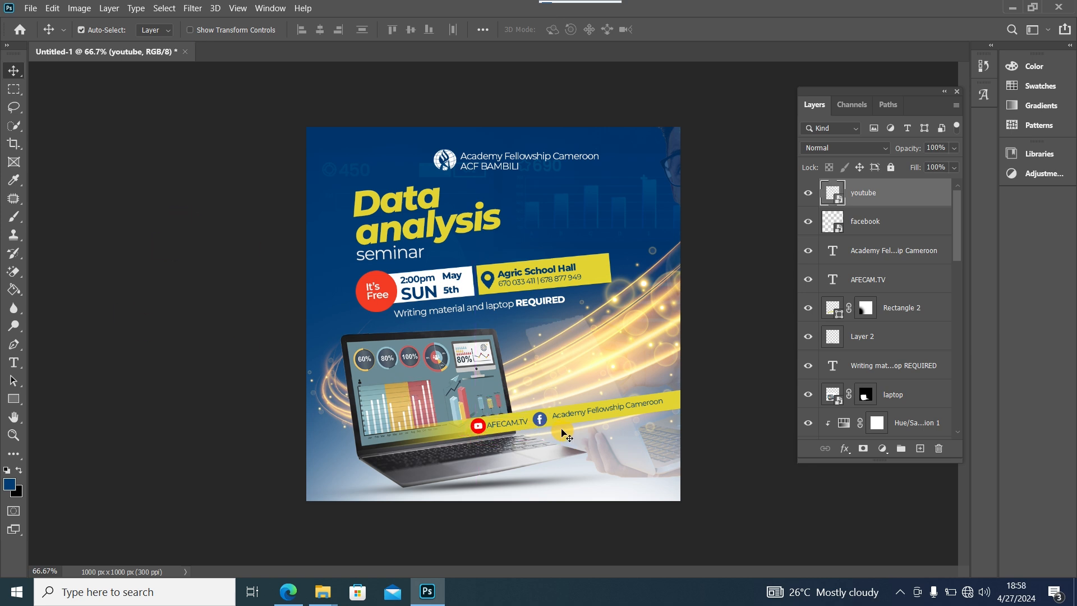
click(541, 422)
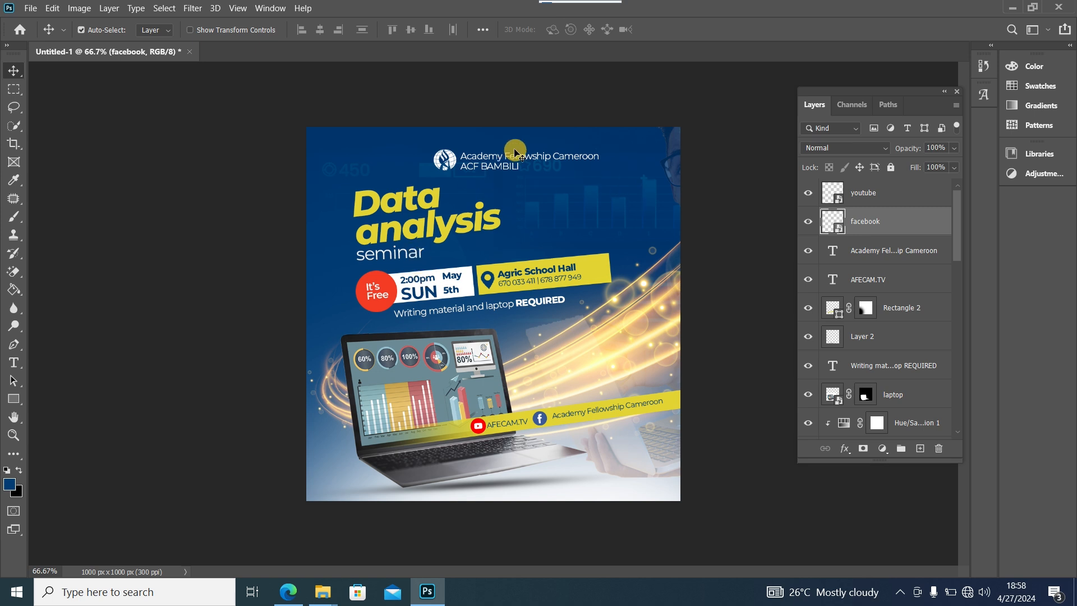
- Scale the header logo and its two text lines together to about 65.45% and centre them horizontally near the flyer's top
click(499, 162)
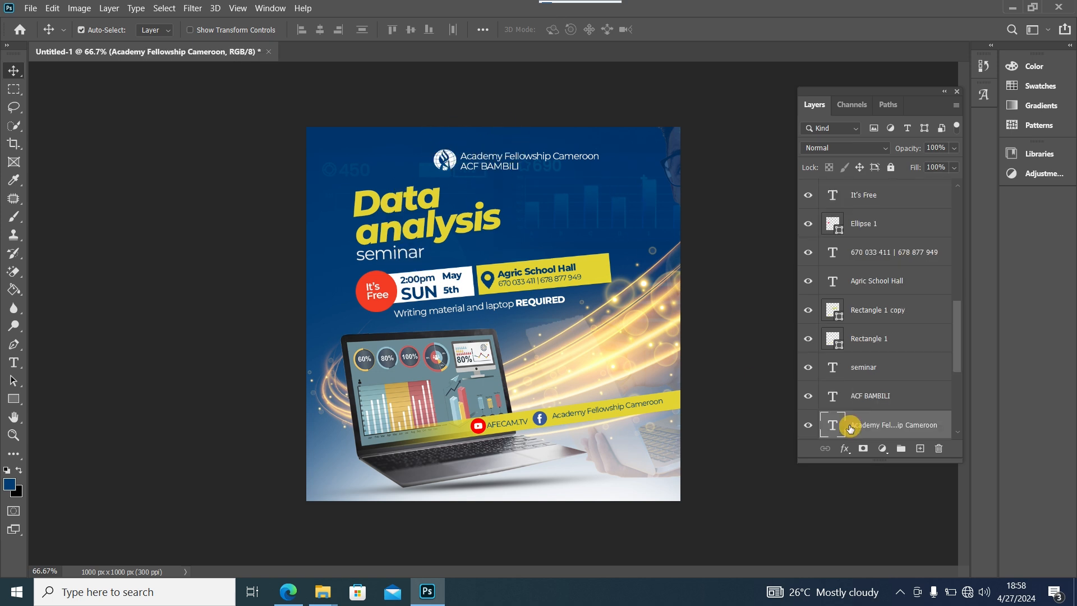
ctrl+click(909, 397)
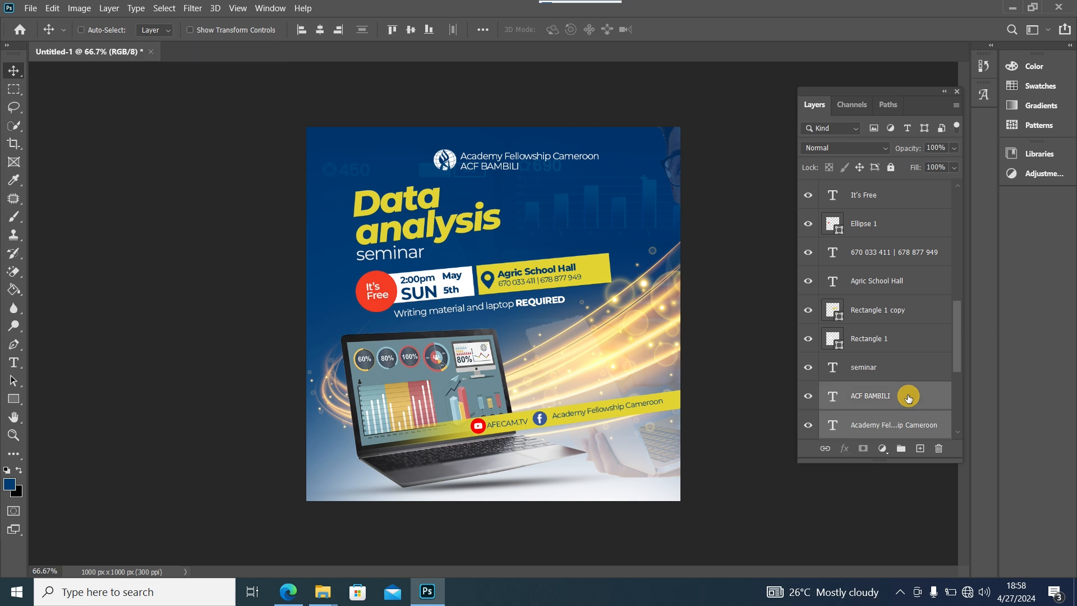
drag(957, 318, 959, 342)
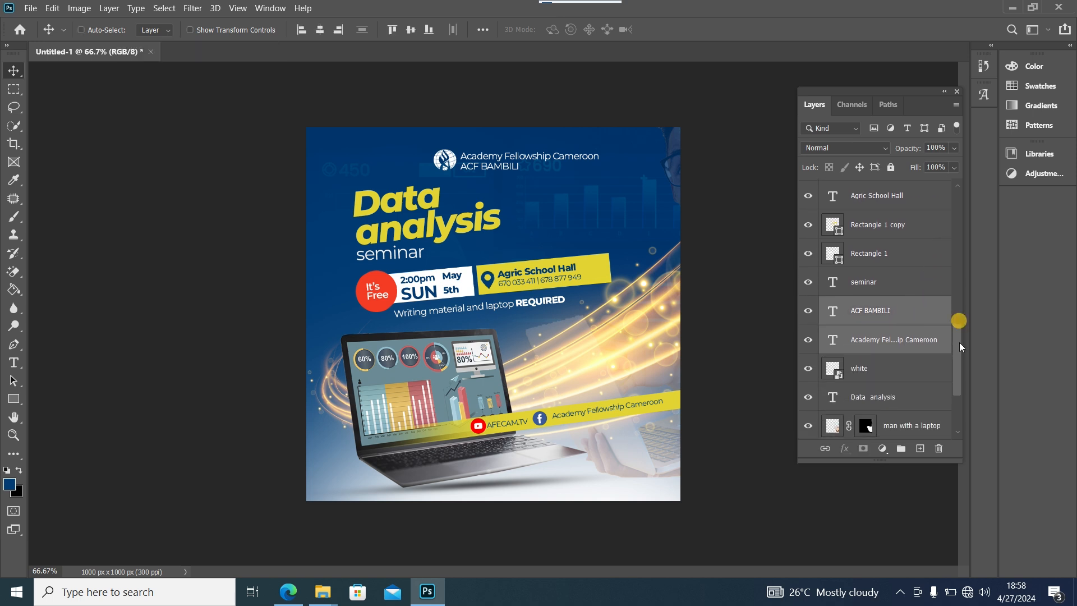
ctrl+click(899, 377)
key(ctrl+t)
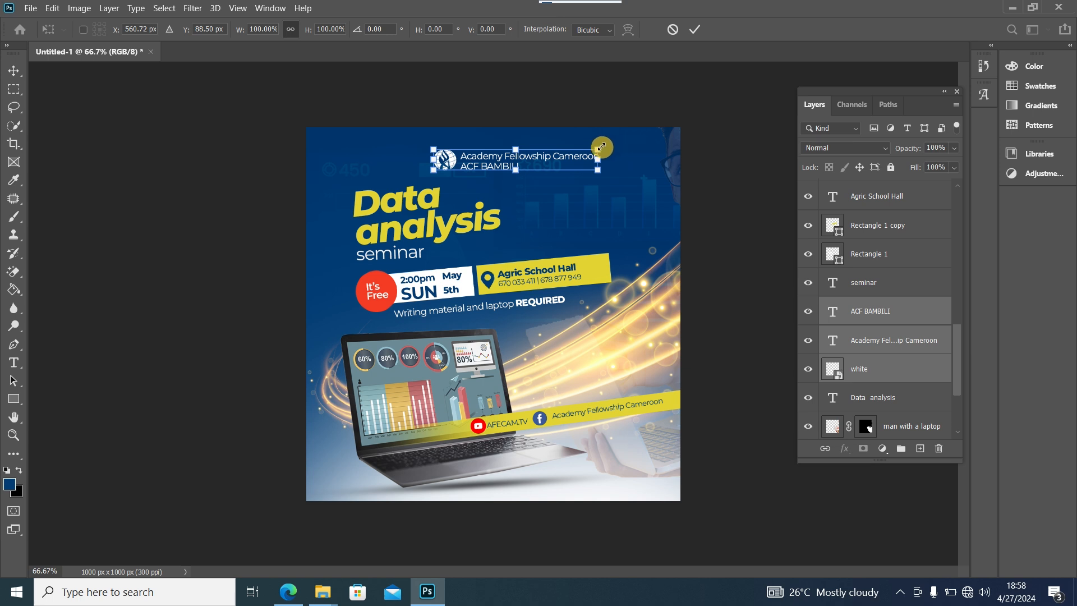
drag(602, 147, 514, 157)
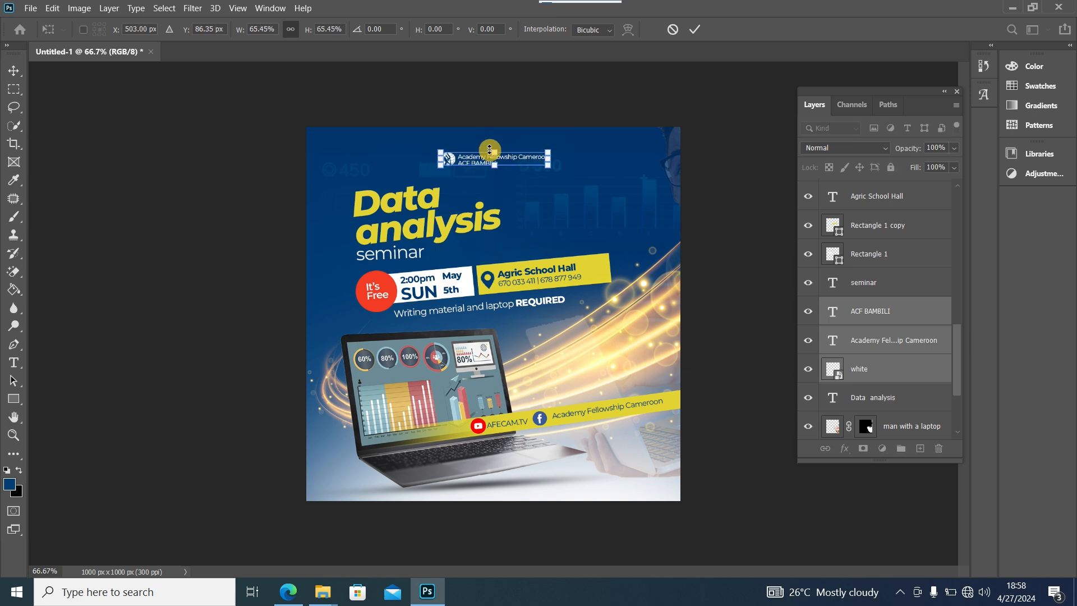
click(18, 73)
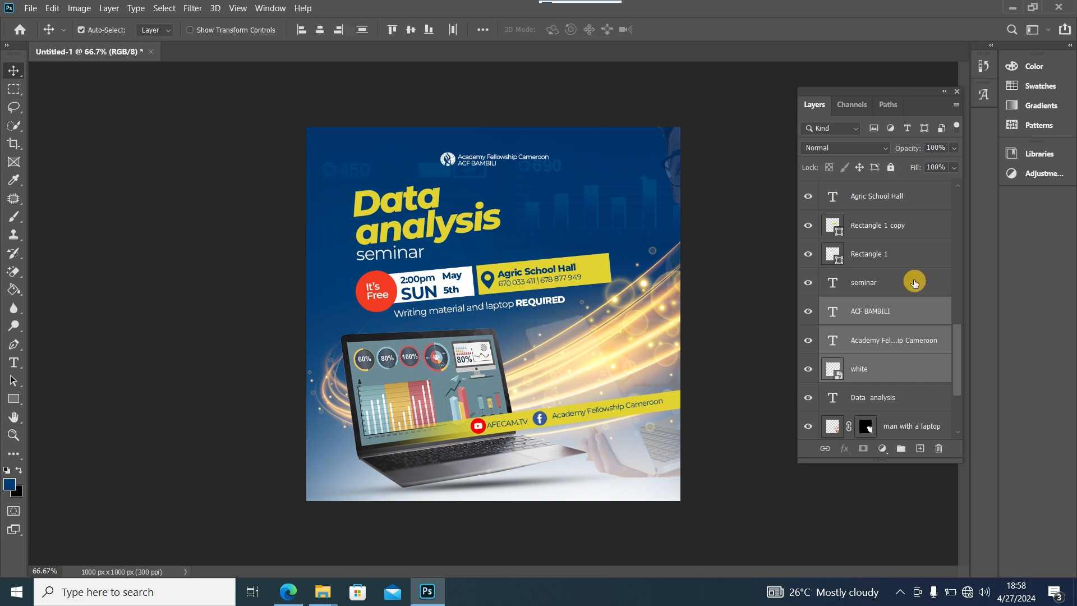
- Group all layers from youtube down to Color Fill, leaving out Background, and convert the group to a smart object
drag(959, 362, 941, 207)
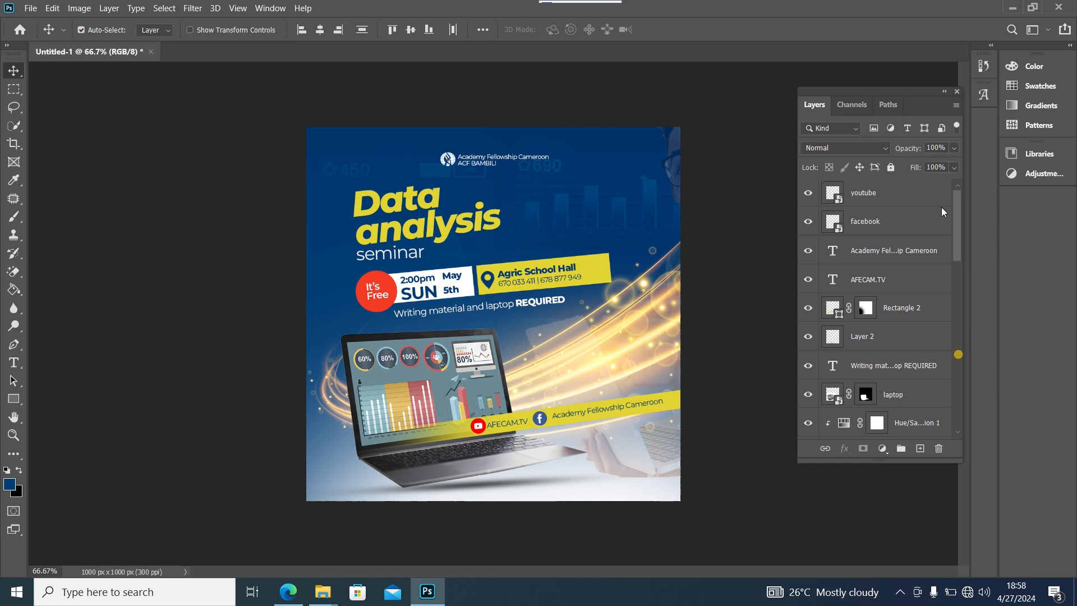
click(912, 201)
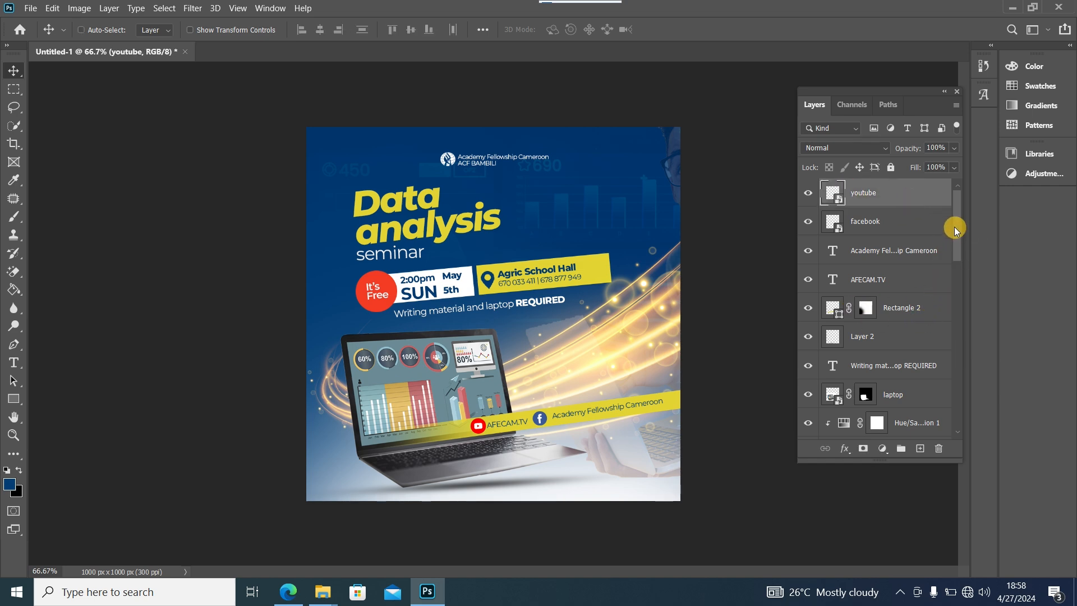
drag(956, 225, 956, 422)
shift+click(919, 400)
right_click(920, 398)
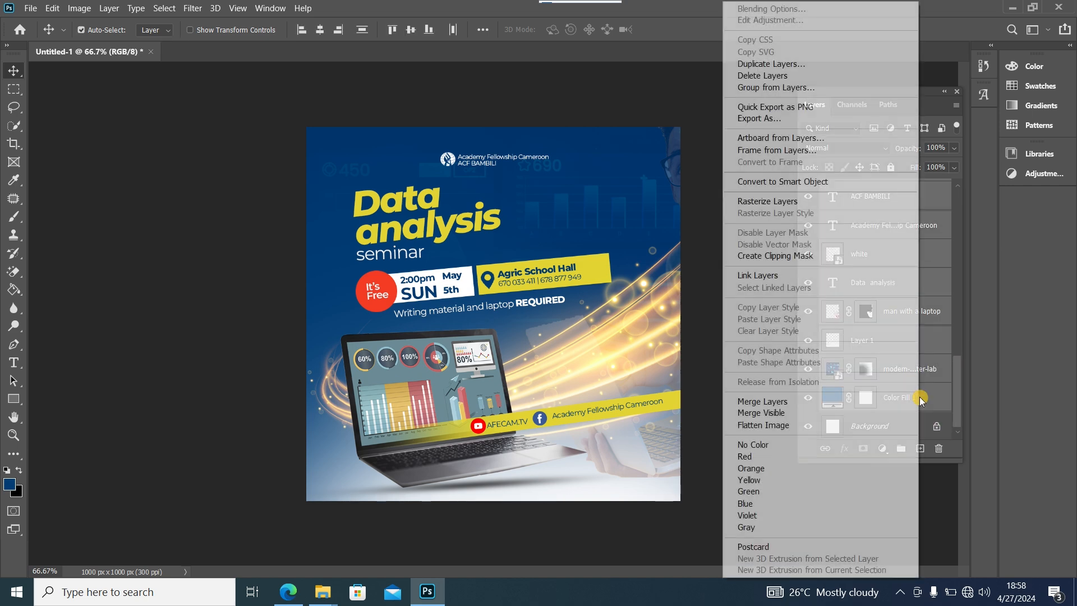
click(940, 404)
click(899, 450)
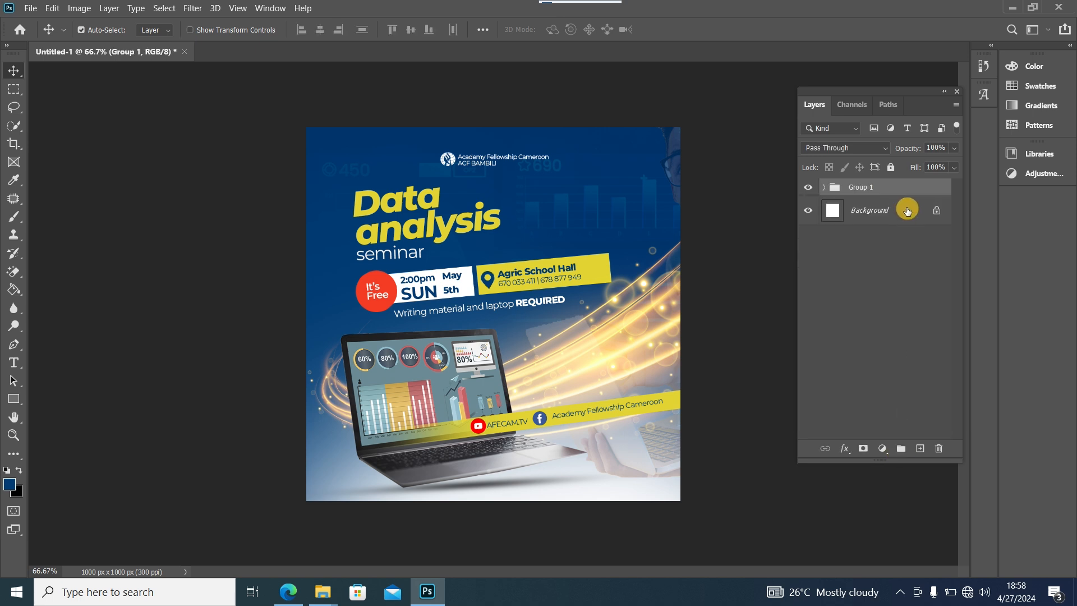
right_click(911, 192)
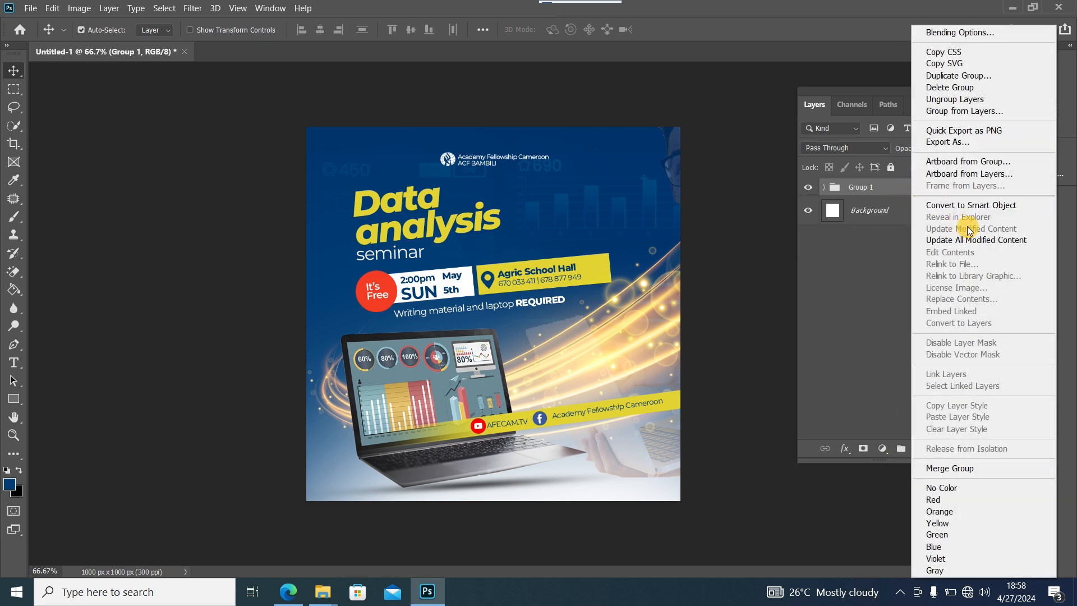
click(970, 207)
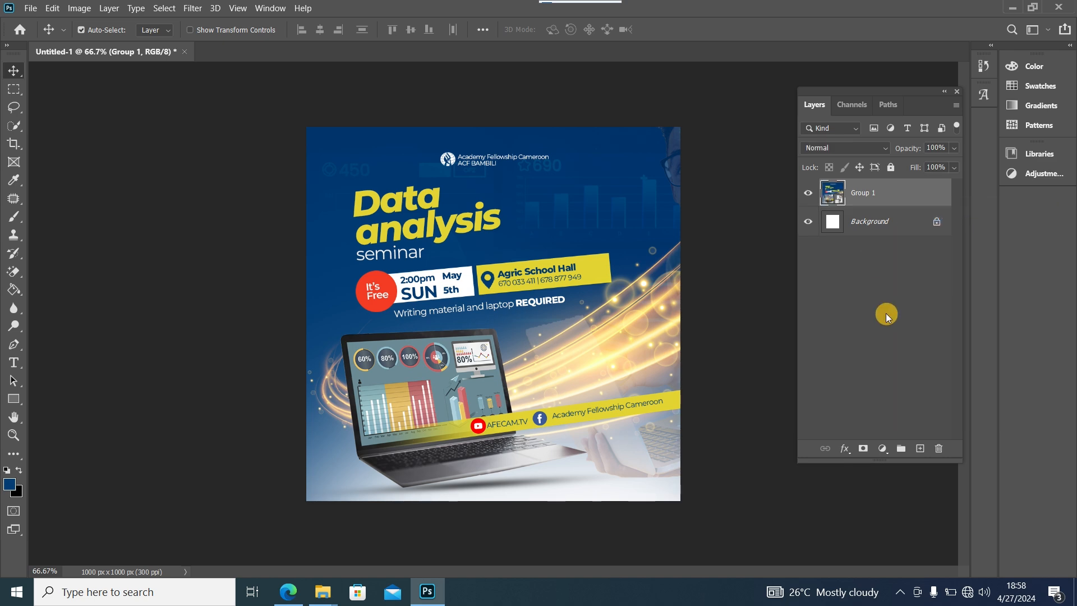
- Open the Camera Raw Filter on the flyer smart object and raise Temperature to +6
click(191, 8)
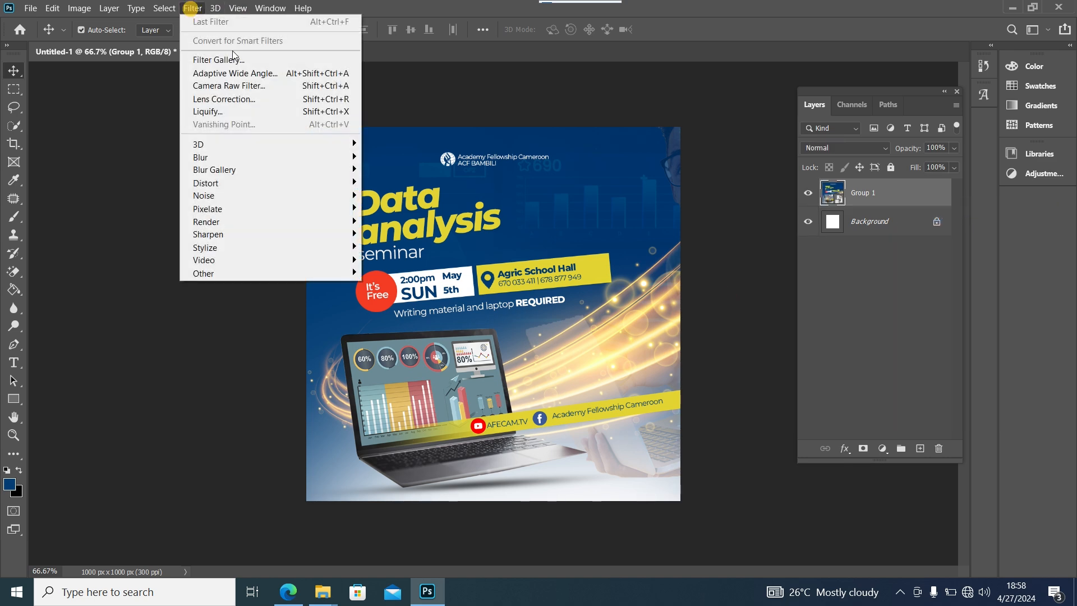
click(232, 87)
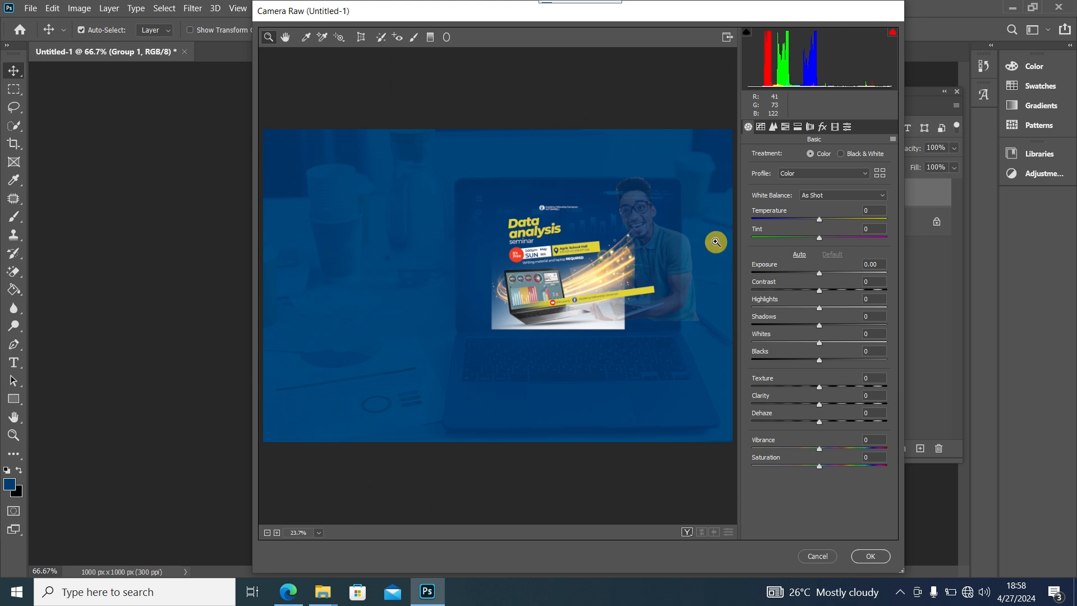
click(370, 247)
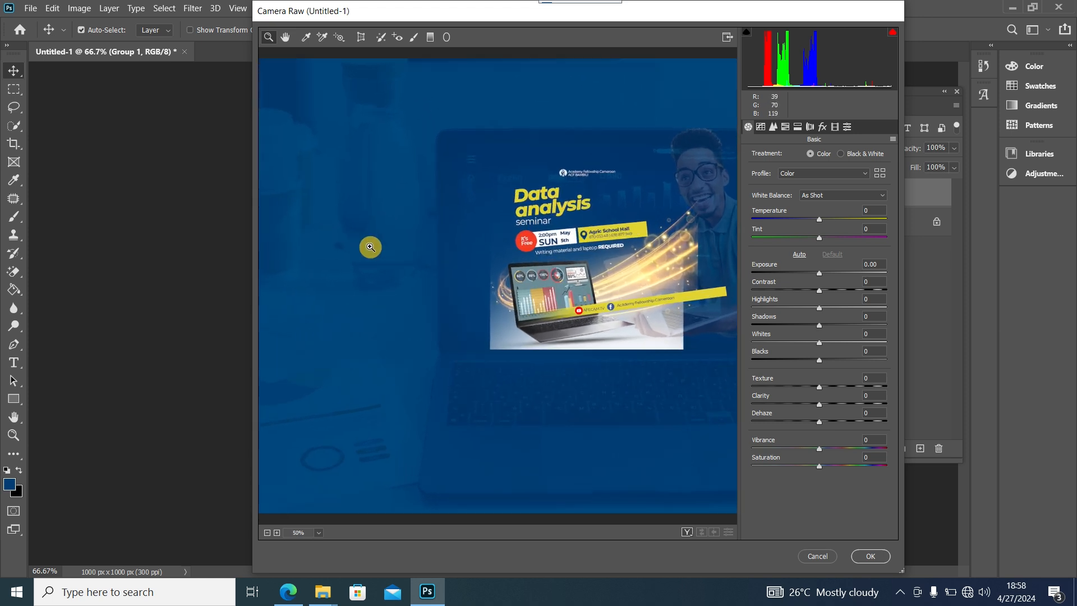
drag(579, 288, 508, 335)
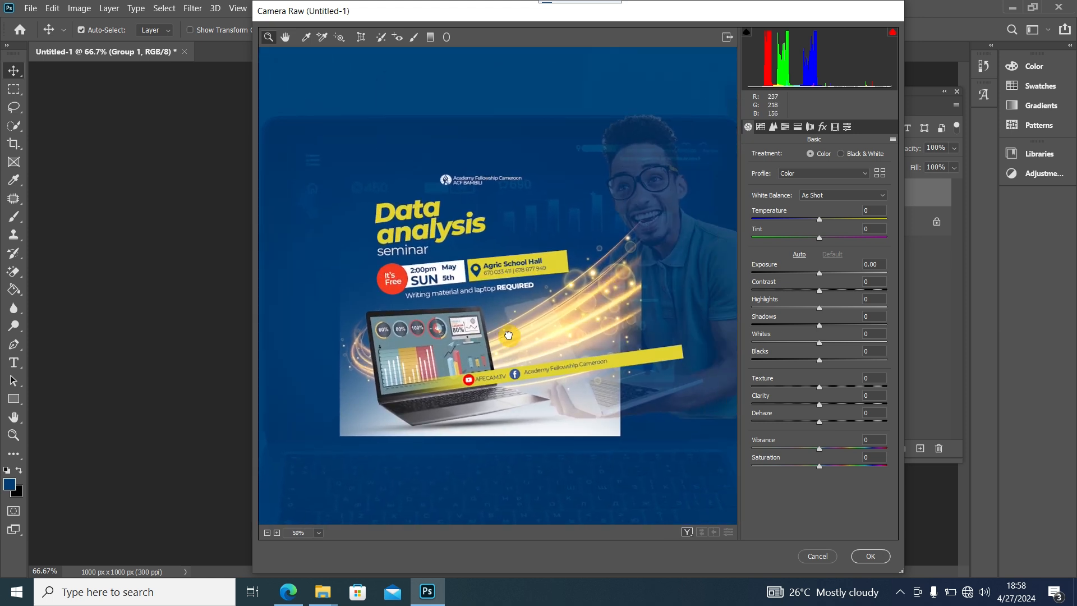
click(509, 336)
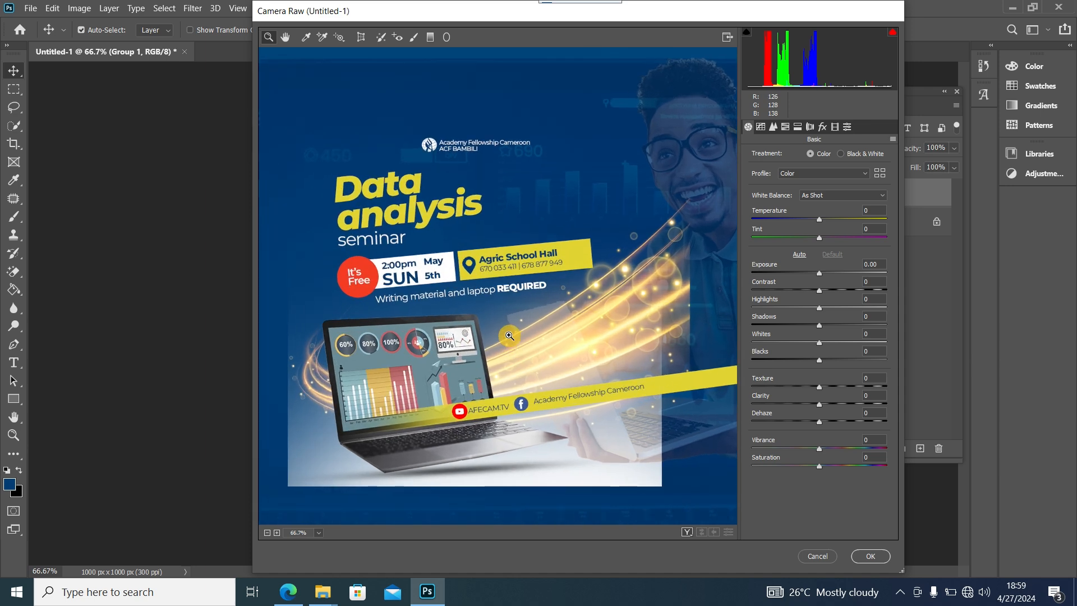
drag(503, 279, 538, 273)
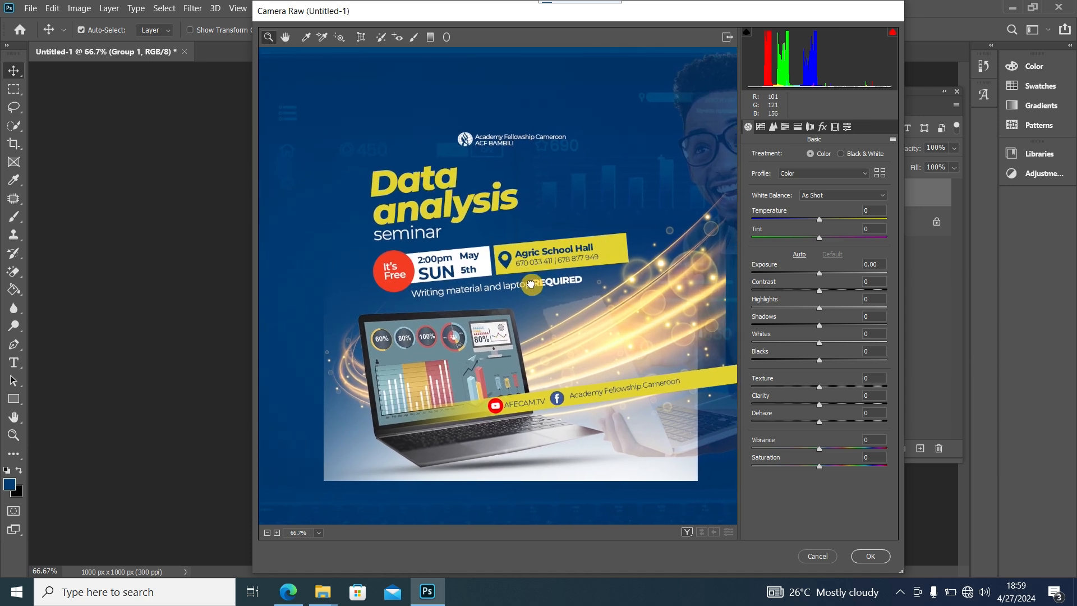
click(819, 219)
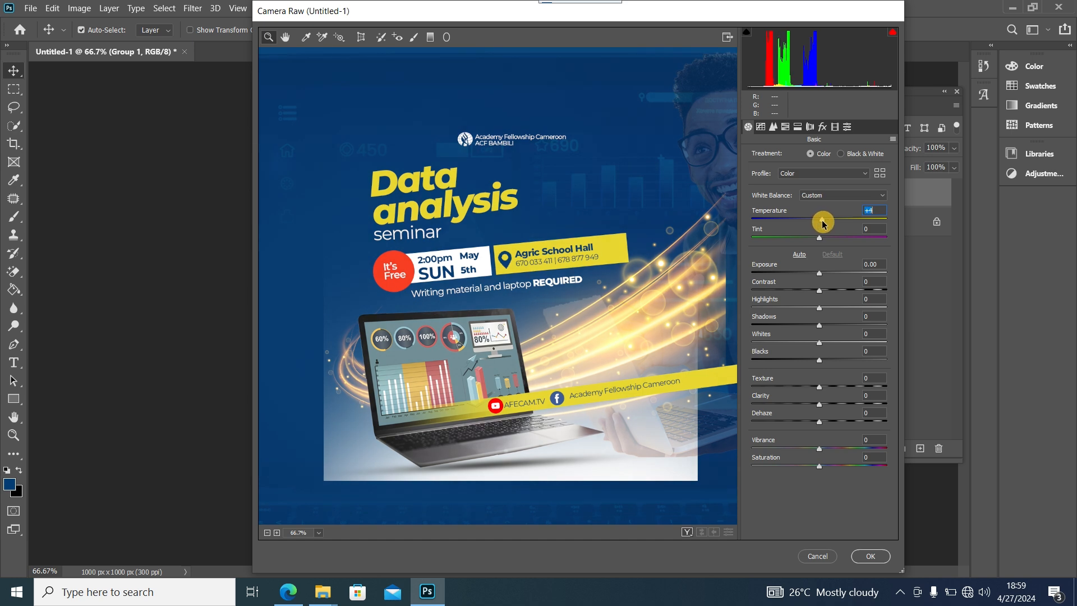
drag(822, 224, 824, 226)
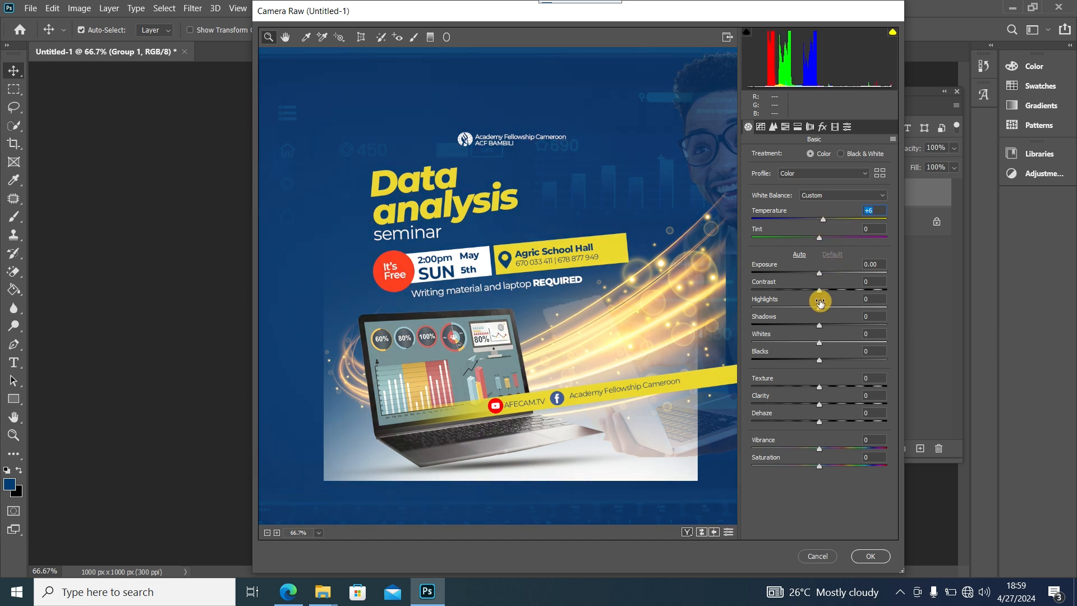
- Set Contrast to +11, Highlights to -11, Shadows to +4, Whites to +33, Blacks to -7, Texture to +10, Clarity to +8 and Dehaze to +7
drag(821, 290, 814, 360)
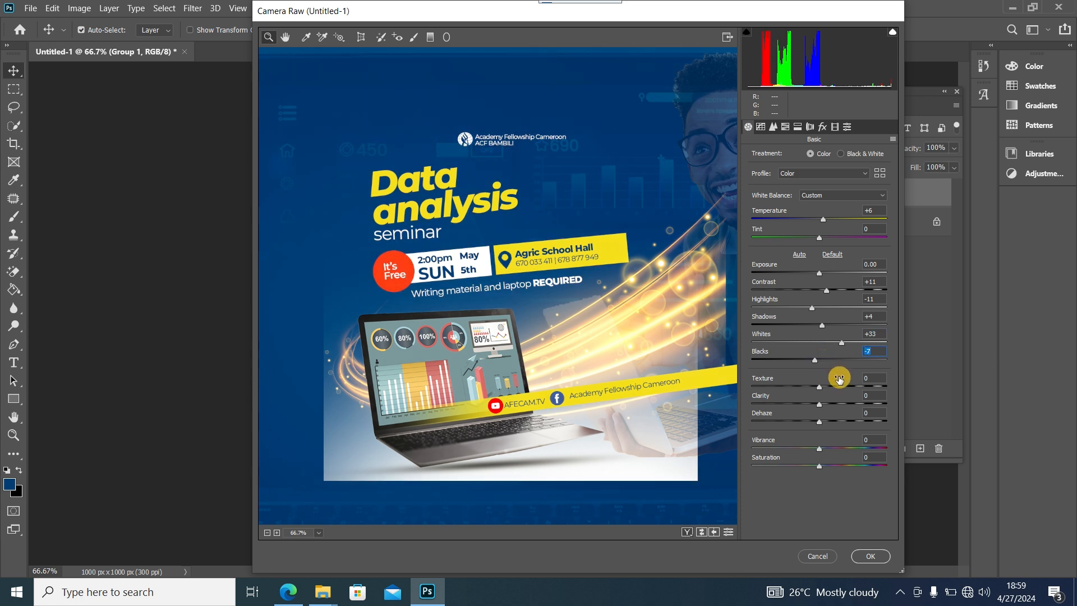
drag(819, 387, 825, 404)
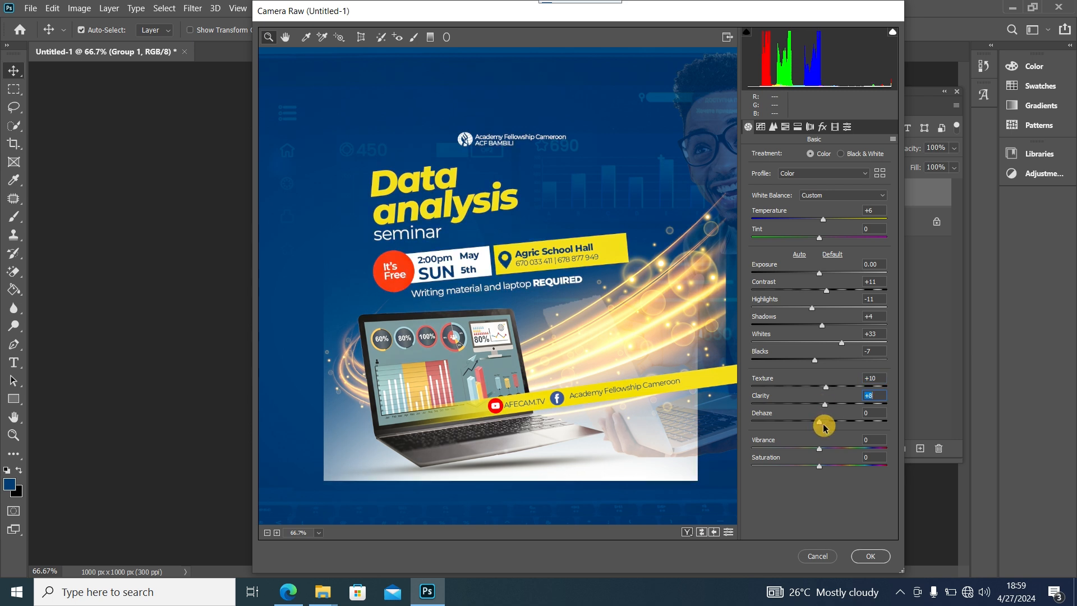
click(823, 422)
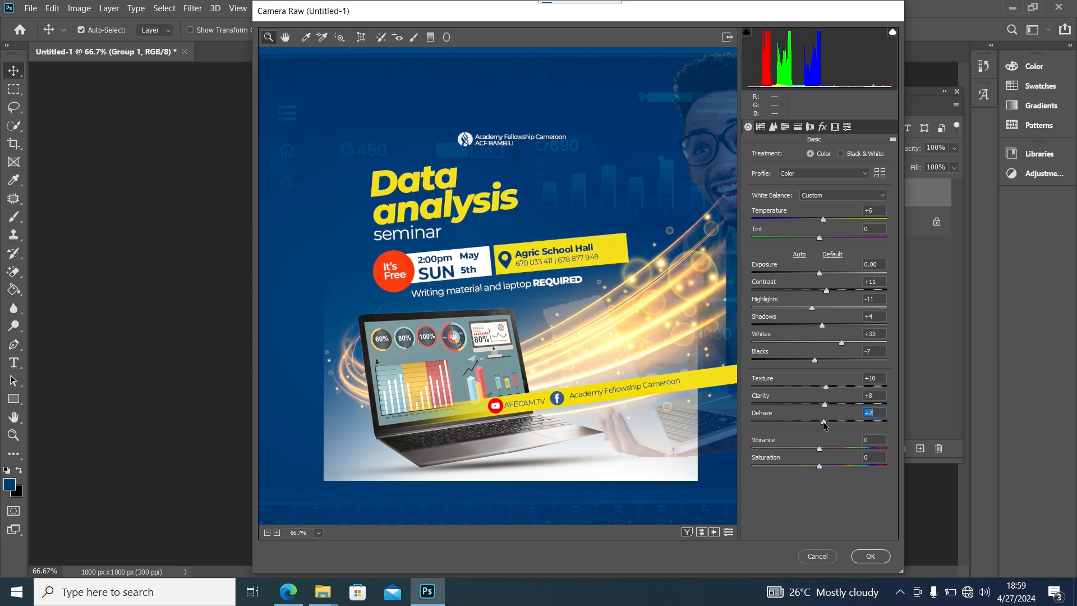
- Set the sharpening amount to 54 and apply the Camera Raw Filter to the flyer
click(773, 127)
drag(751, 172, 799, 174)
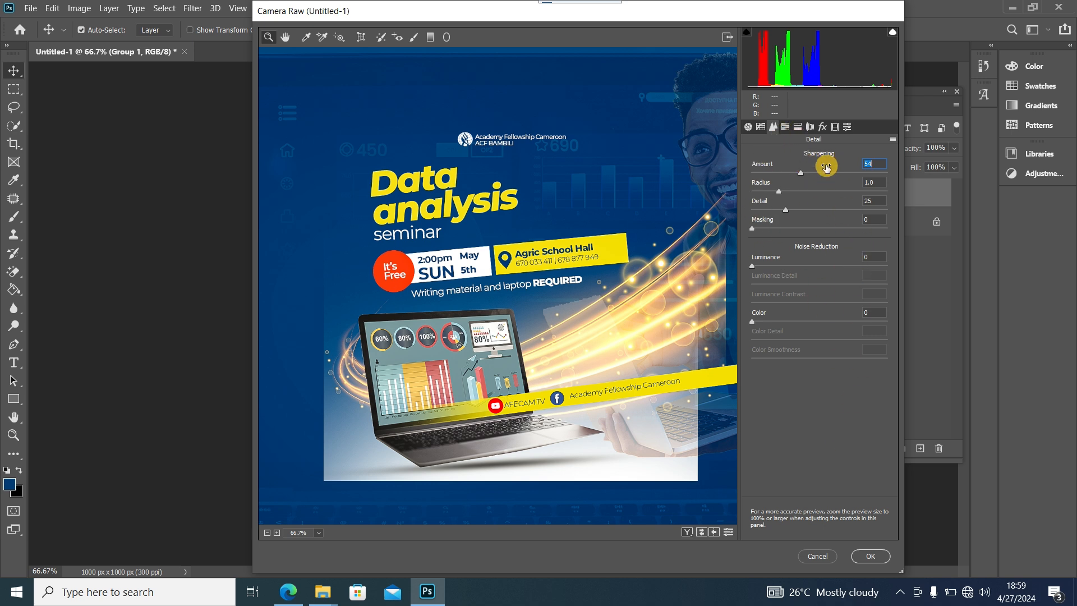
click(748, 127)
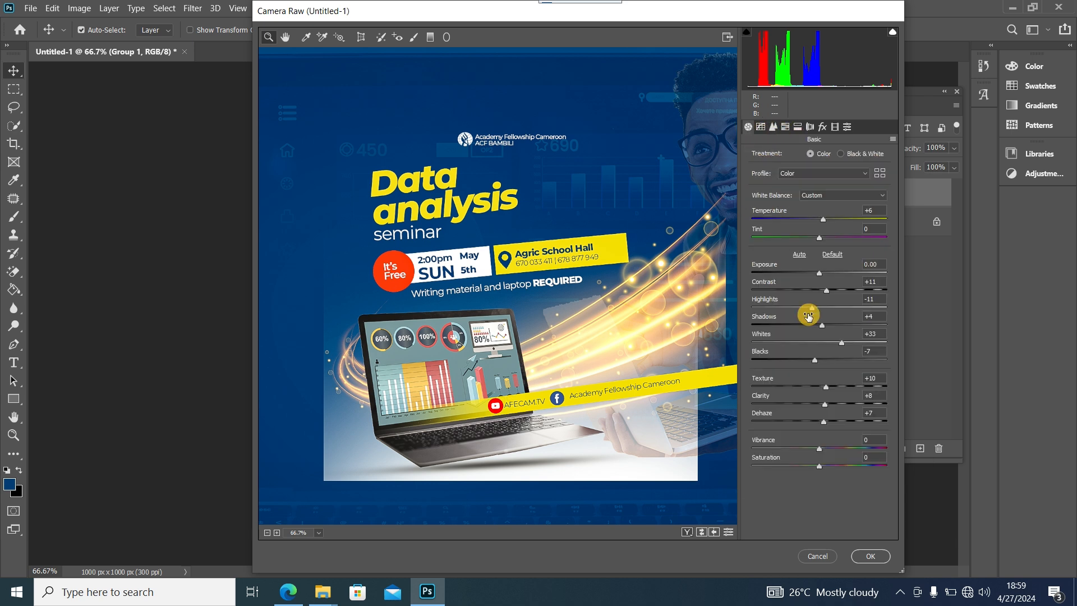
click(868, 556)
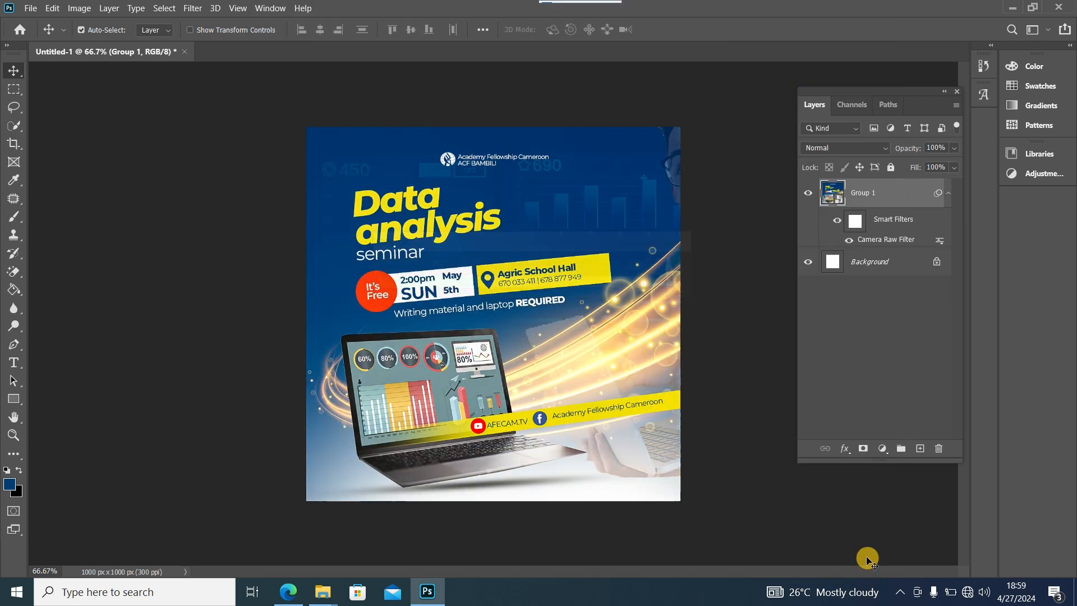